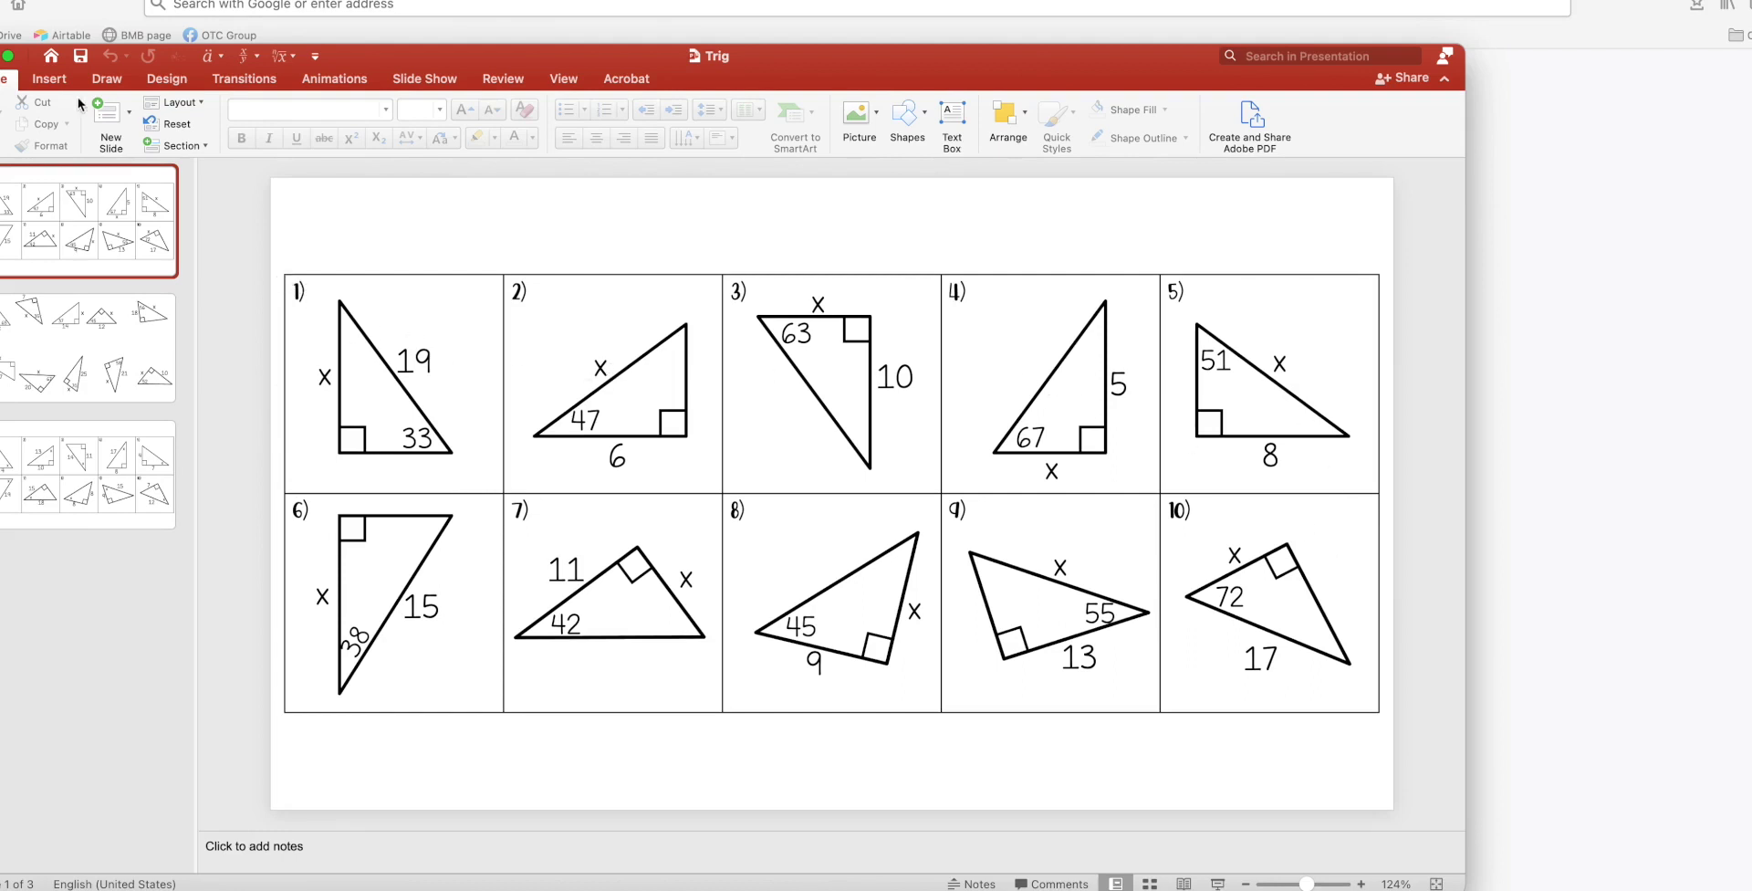
pyautogui.click(54, 81)
pyautogui.click(60, 117)
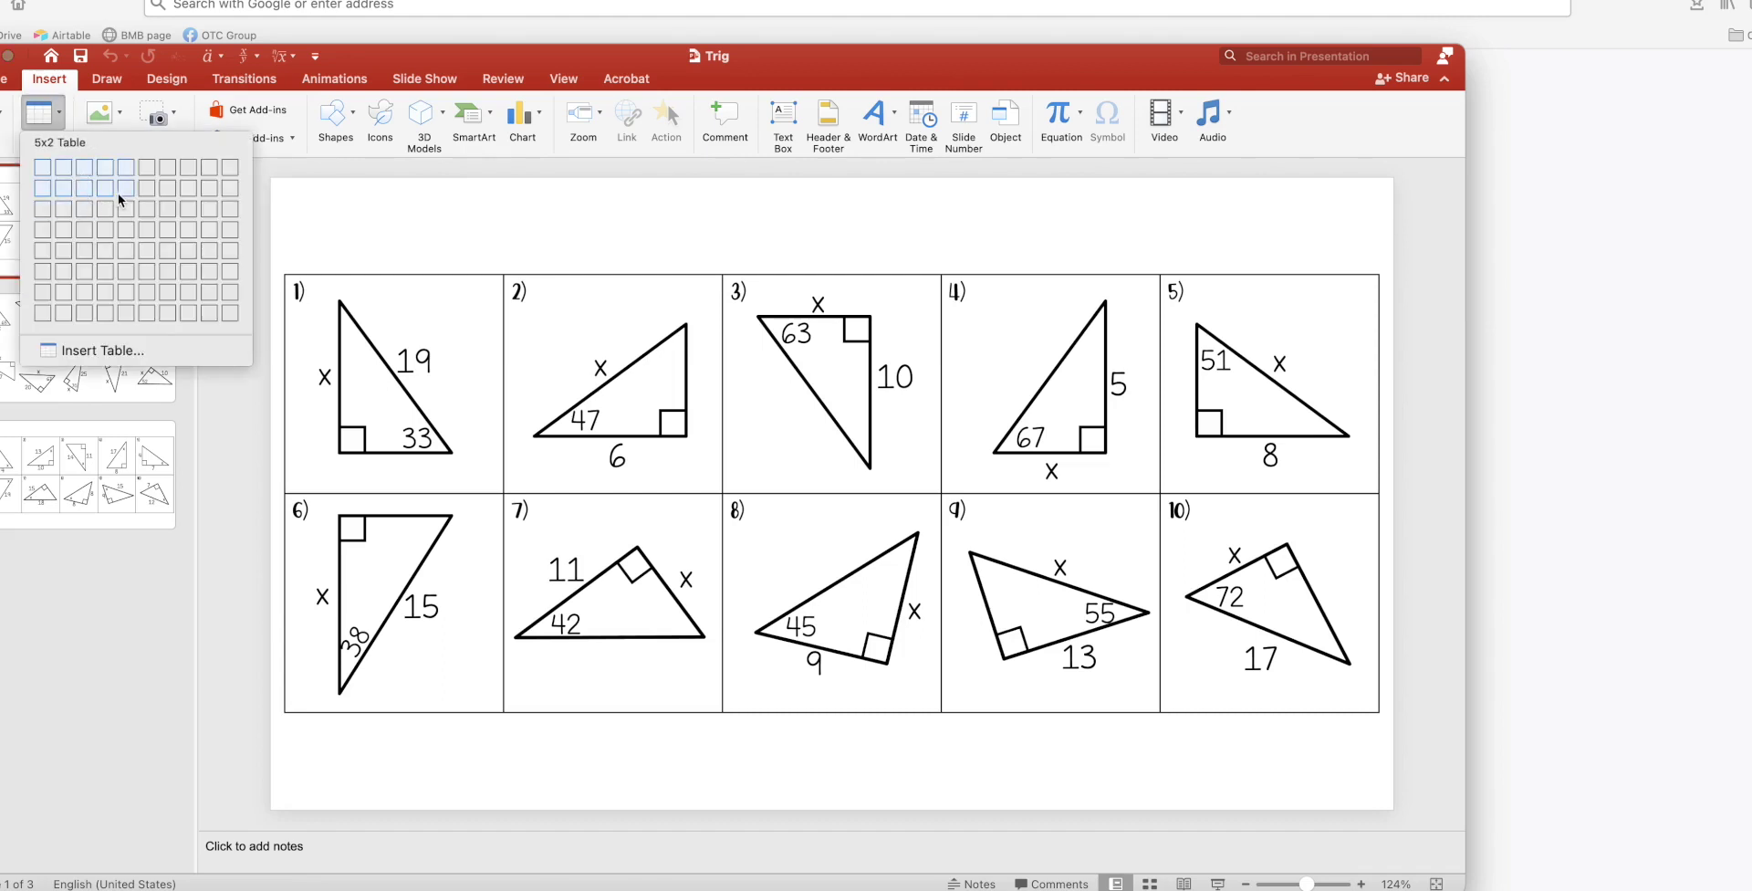
pyautogui.click(483, 216)
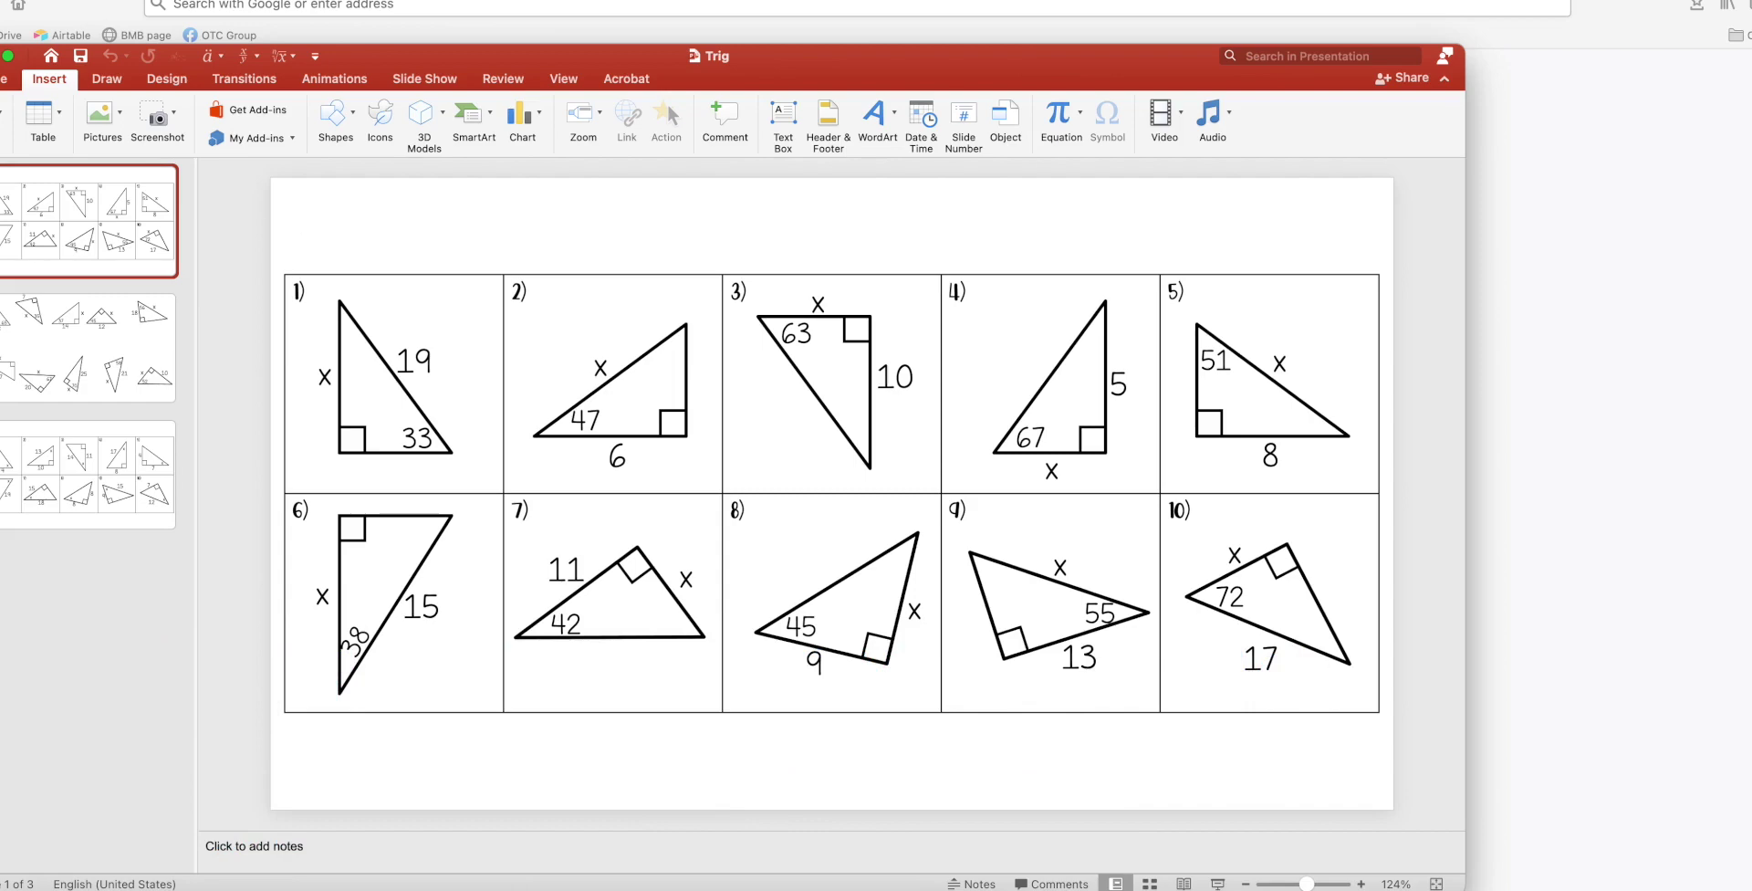
# Switch to the Firefox window and create a blank Google Sheets spreadsheet through the address sheets.new.
pyautogui.click(438, 14)
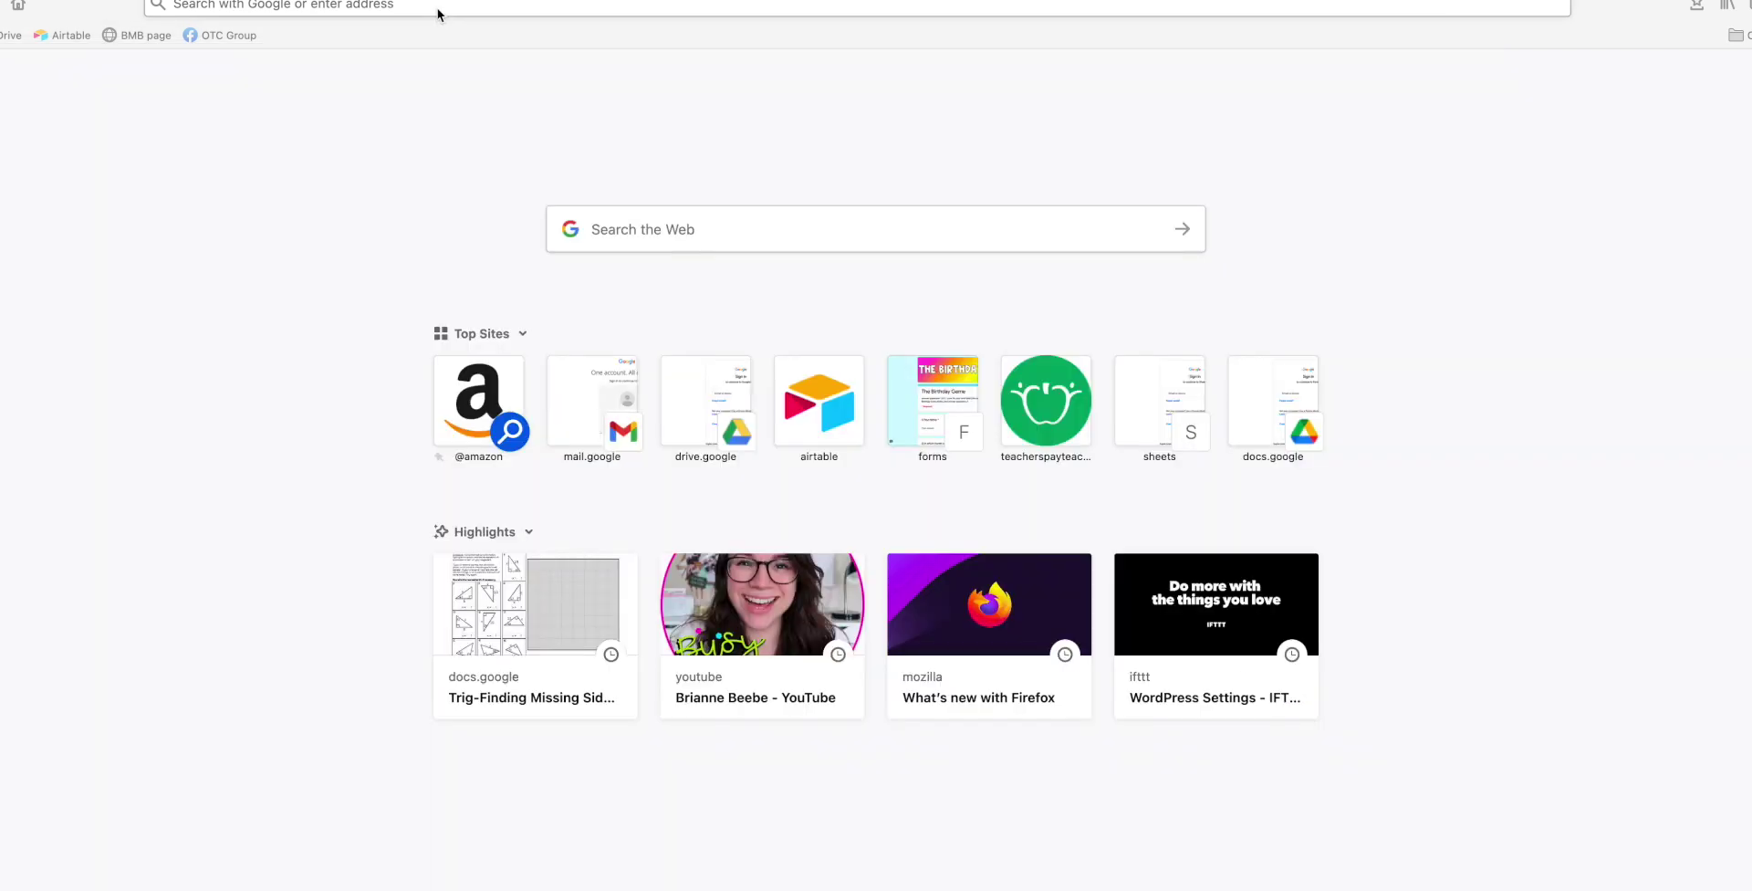
pyautogui.click(439, 11)
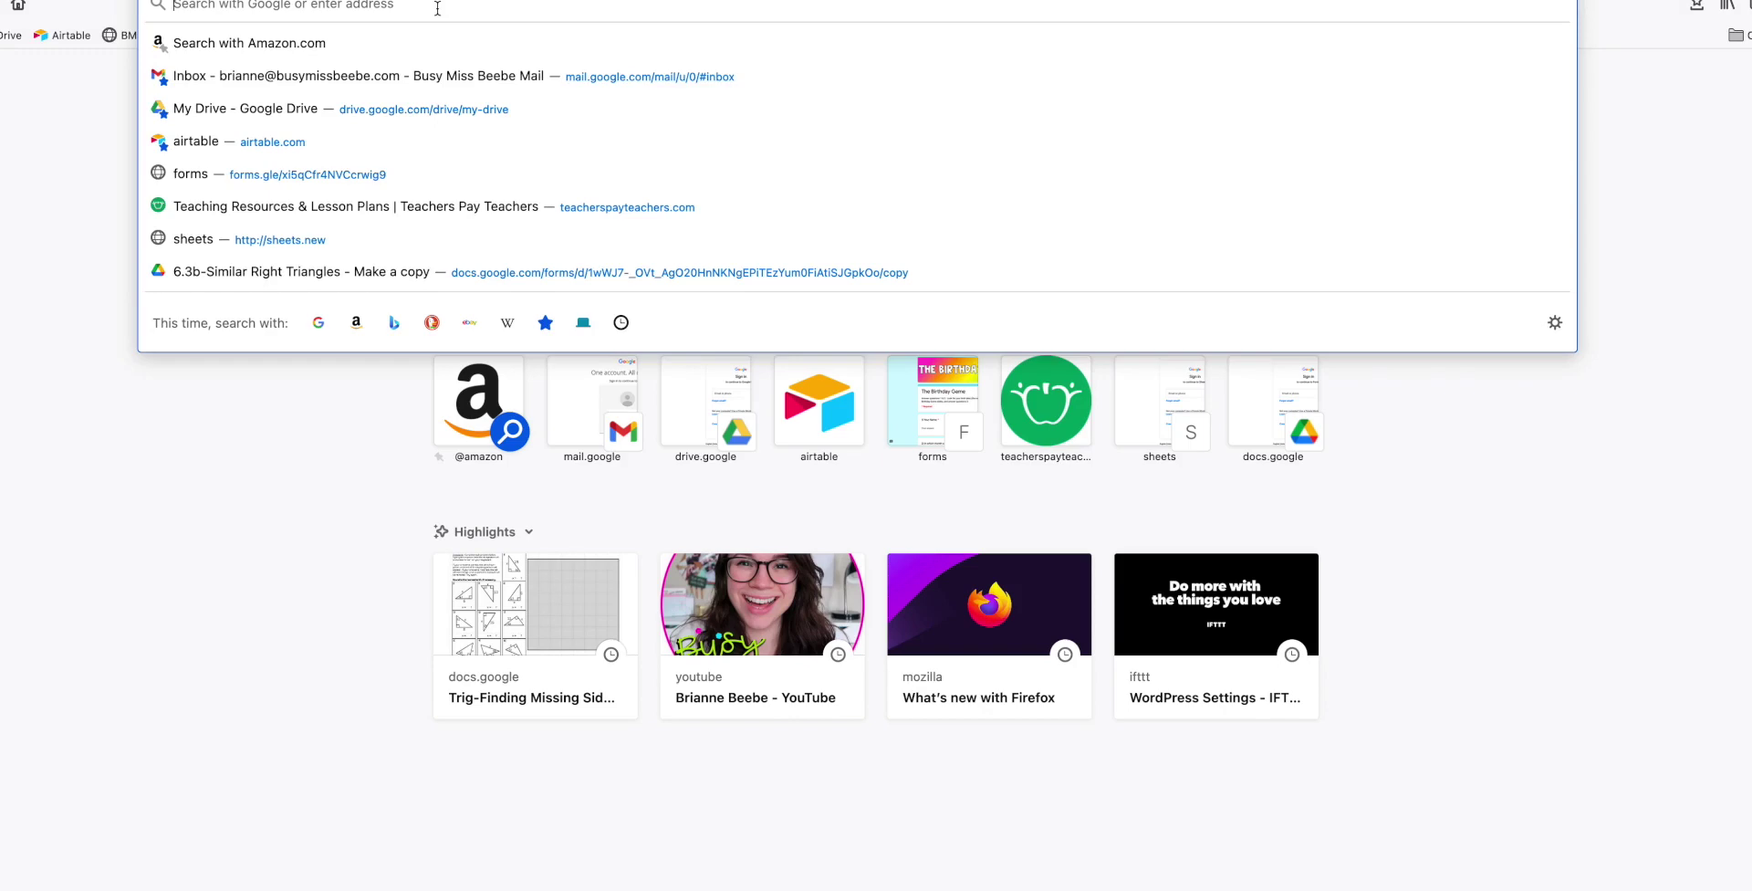
pyautogui.write('sheets.new')
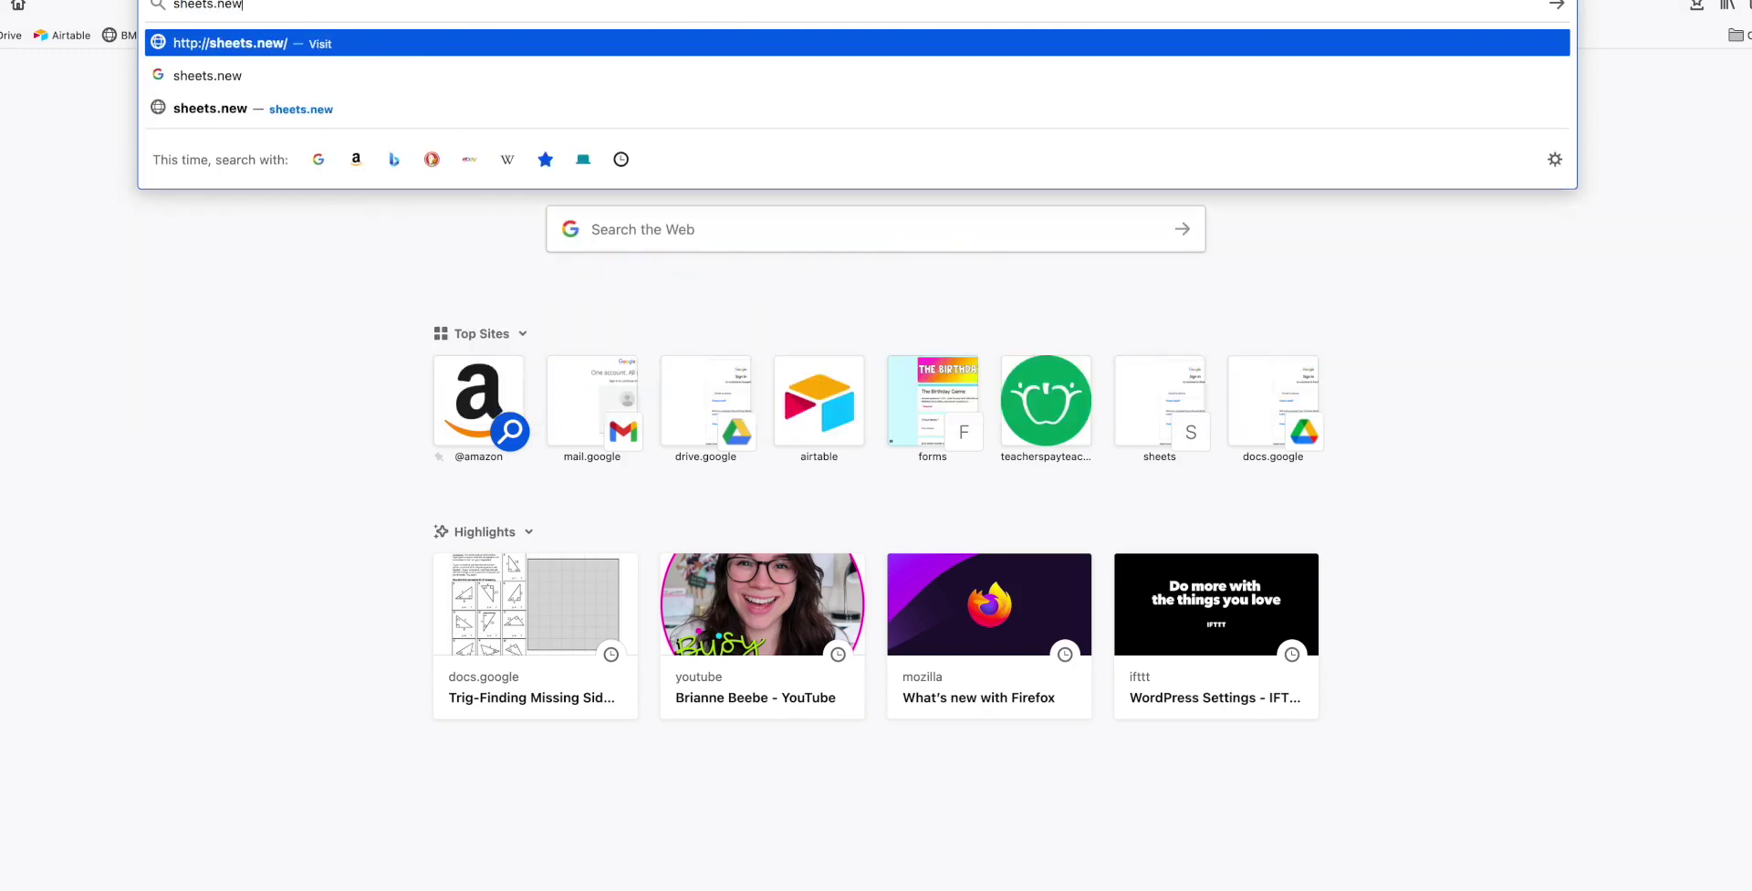
pyautogui.press('Return')
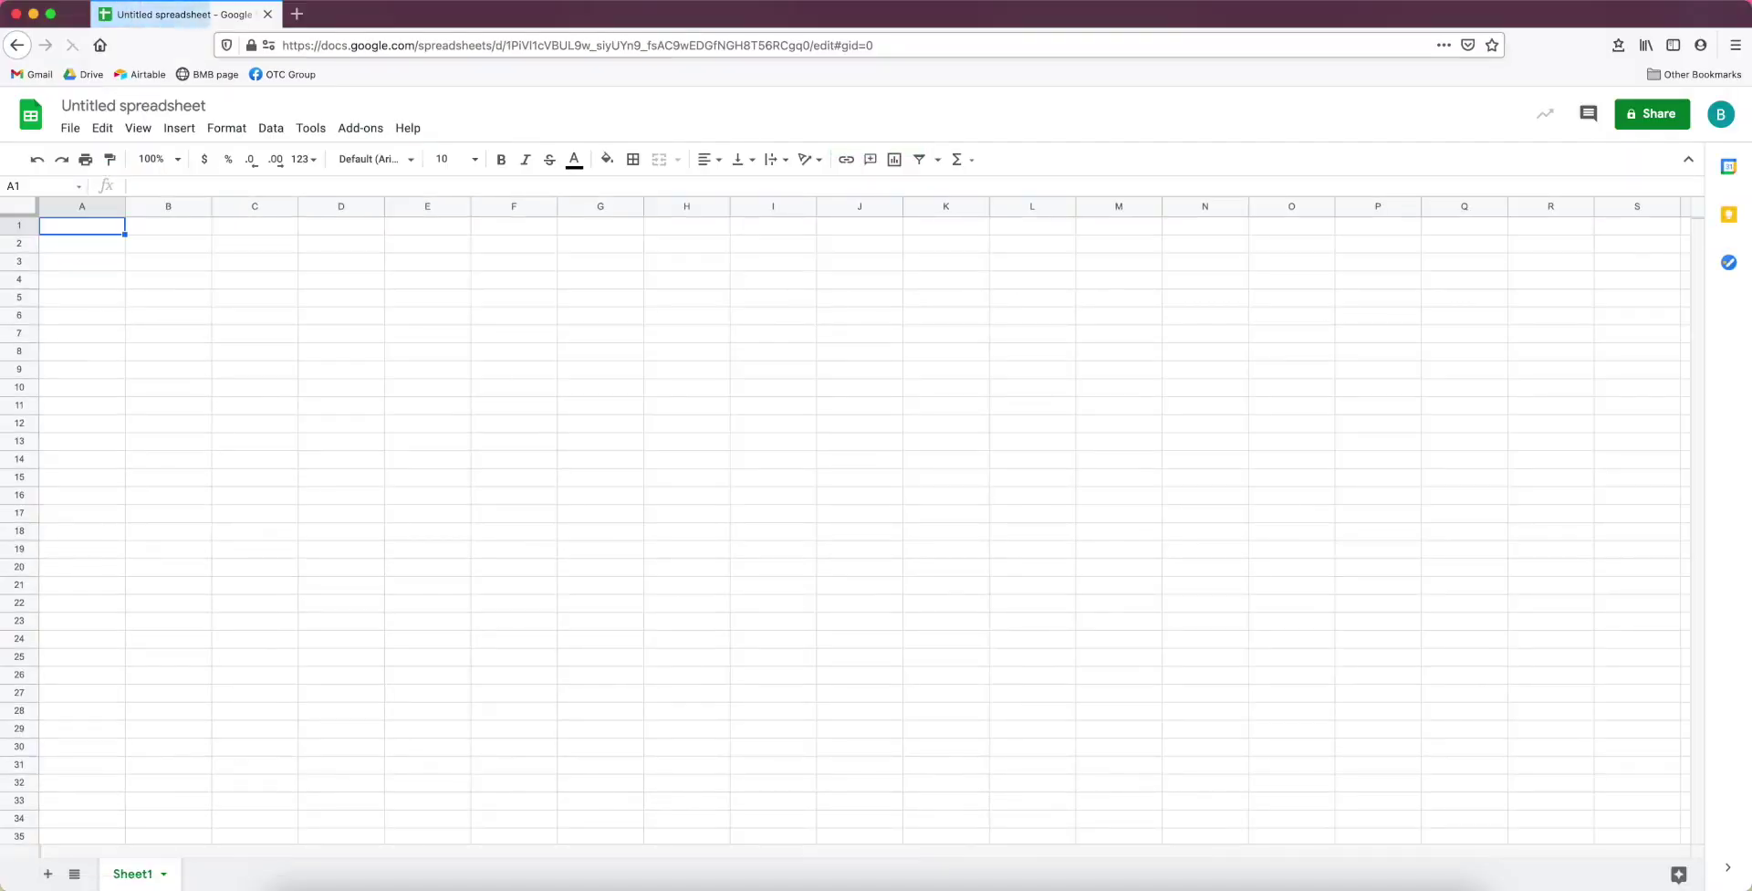
# Rename the untitled spreadsheet as "Finding Sides (Trig)".
pyautogui.click(113, 102)
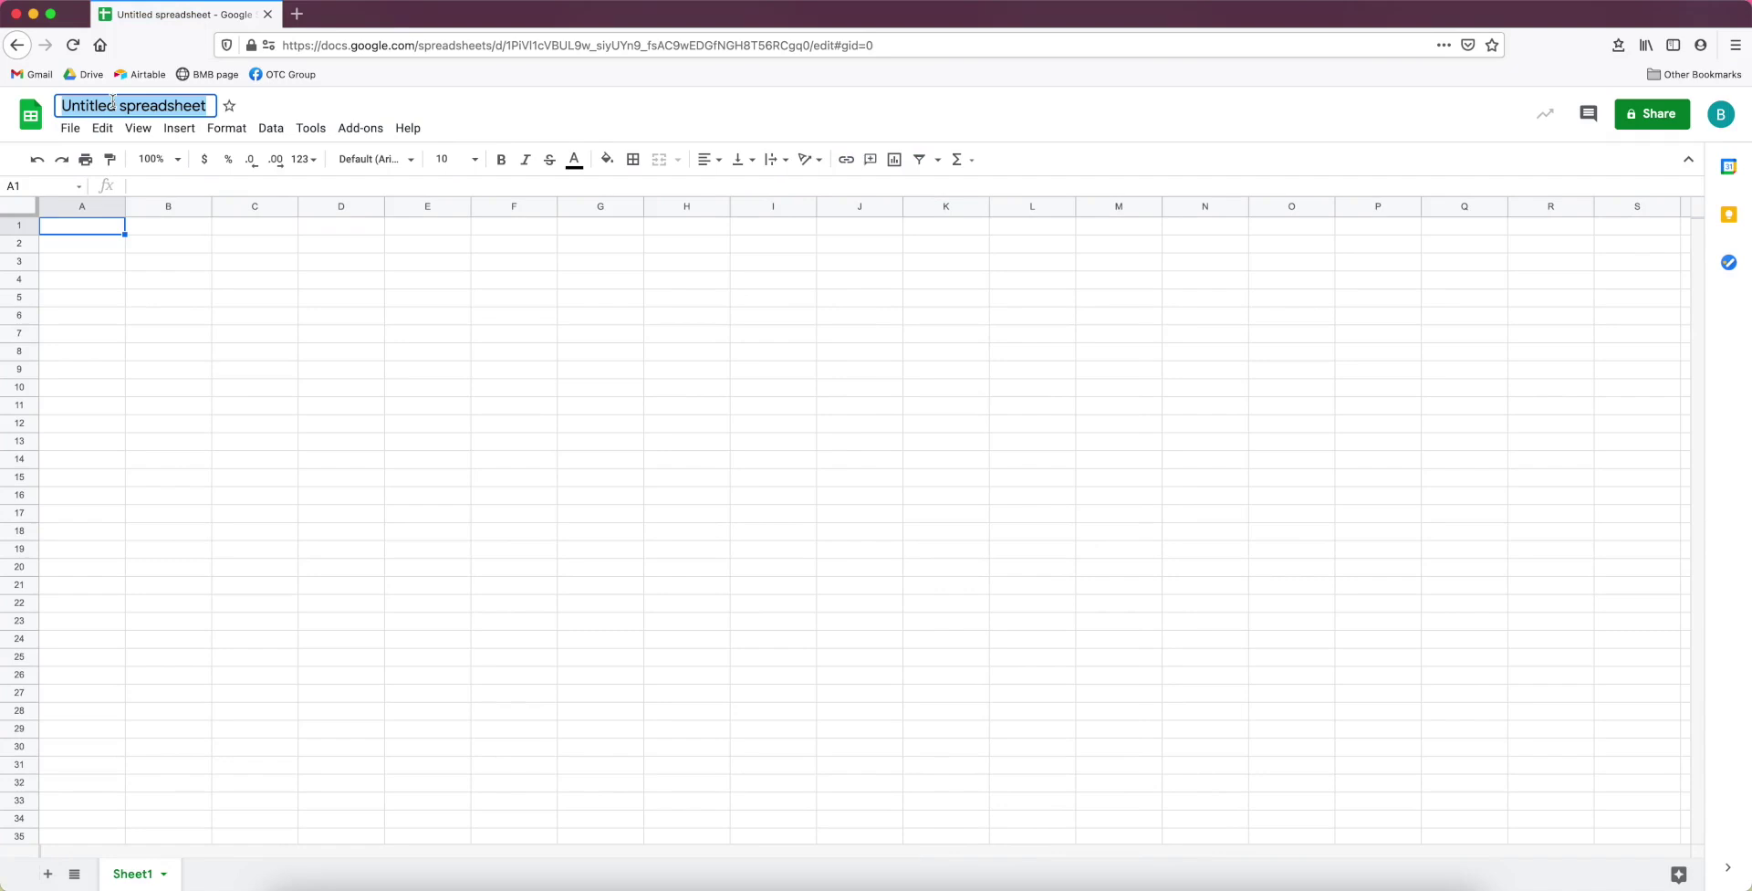
pyautogui.write('Fi')
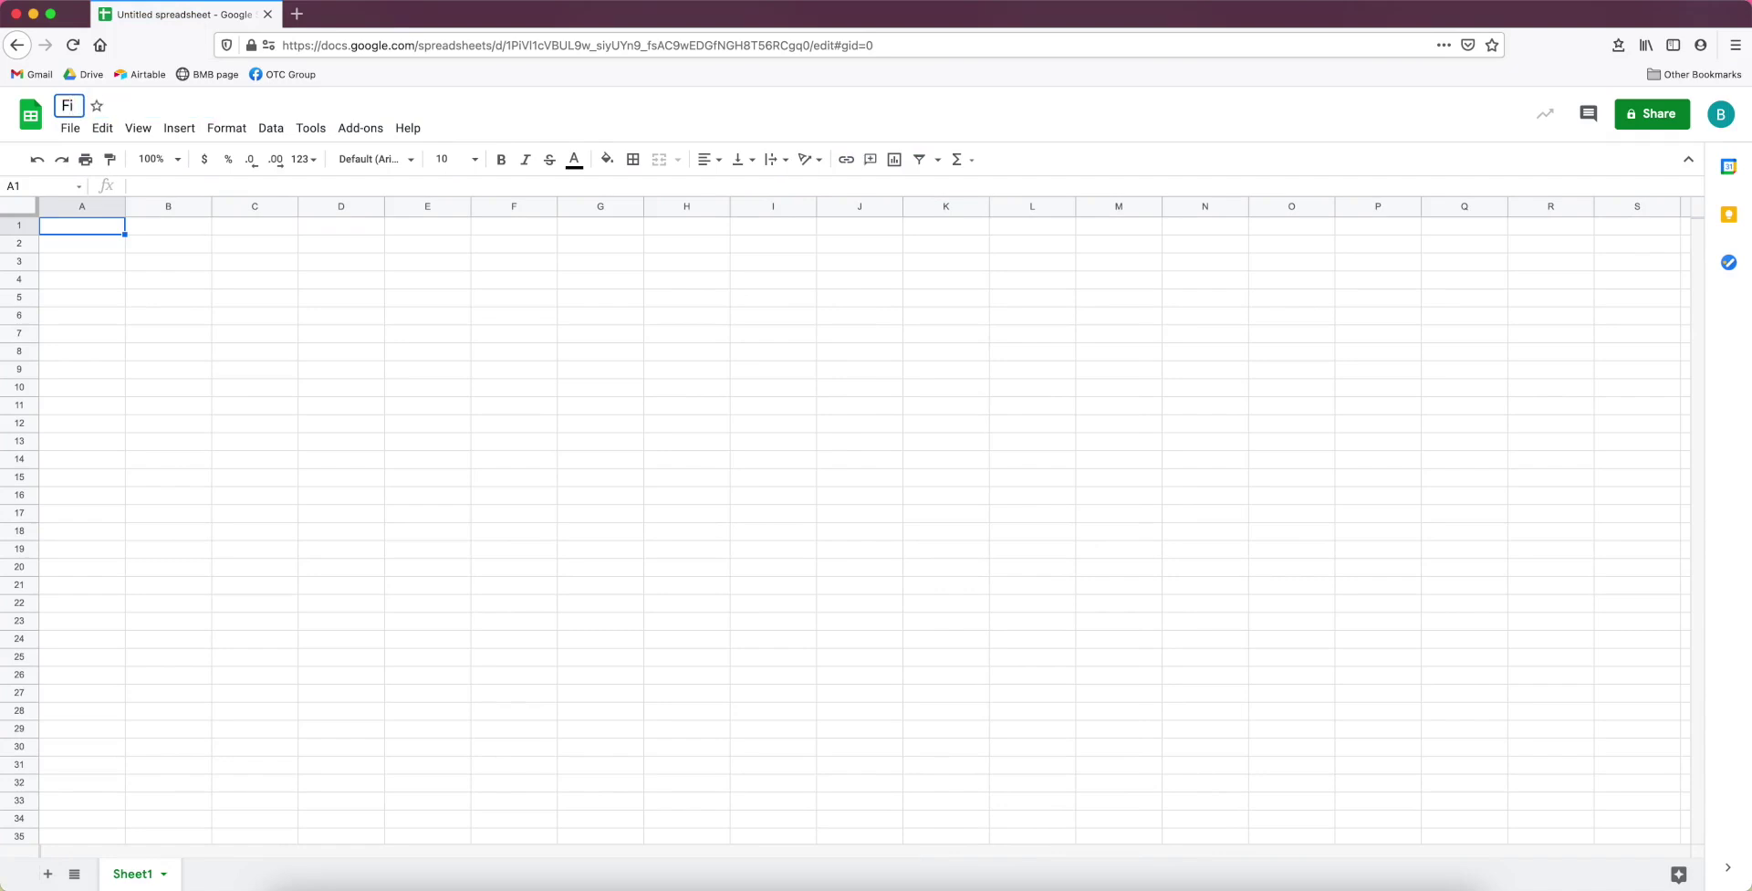
pyautogui.write('nding Sides ')
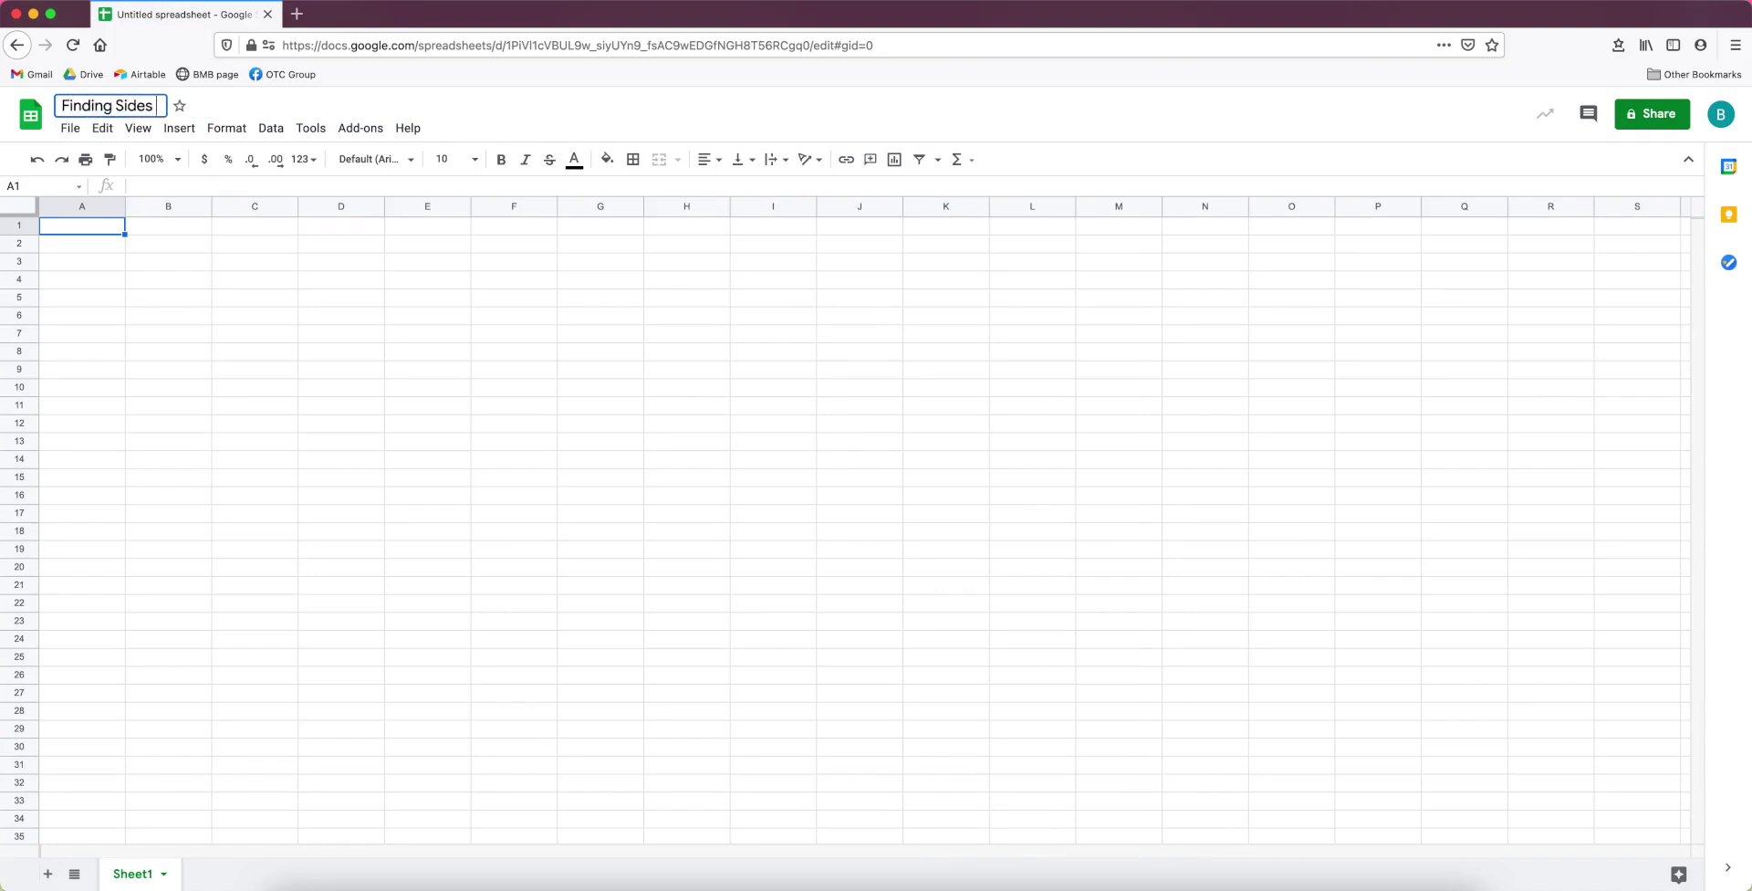
pyautogui.write('(Trig)')
pyautogui.press('Return')
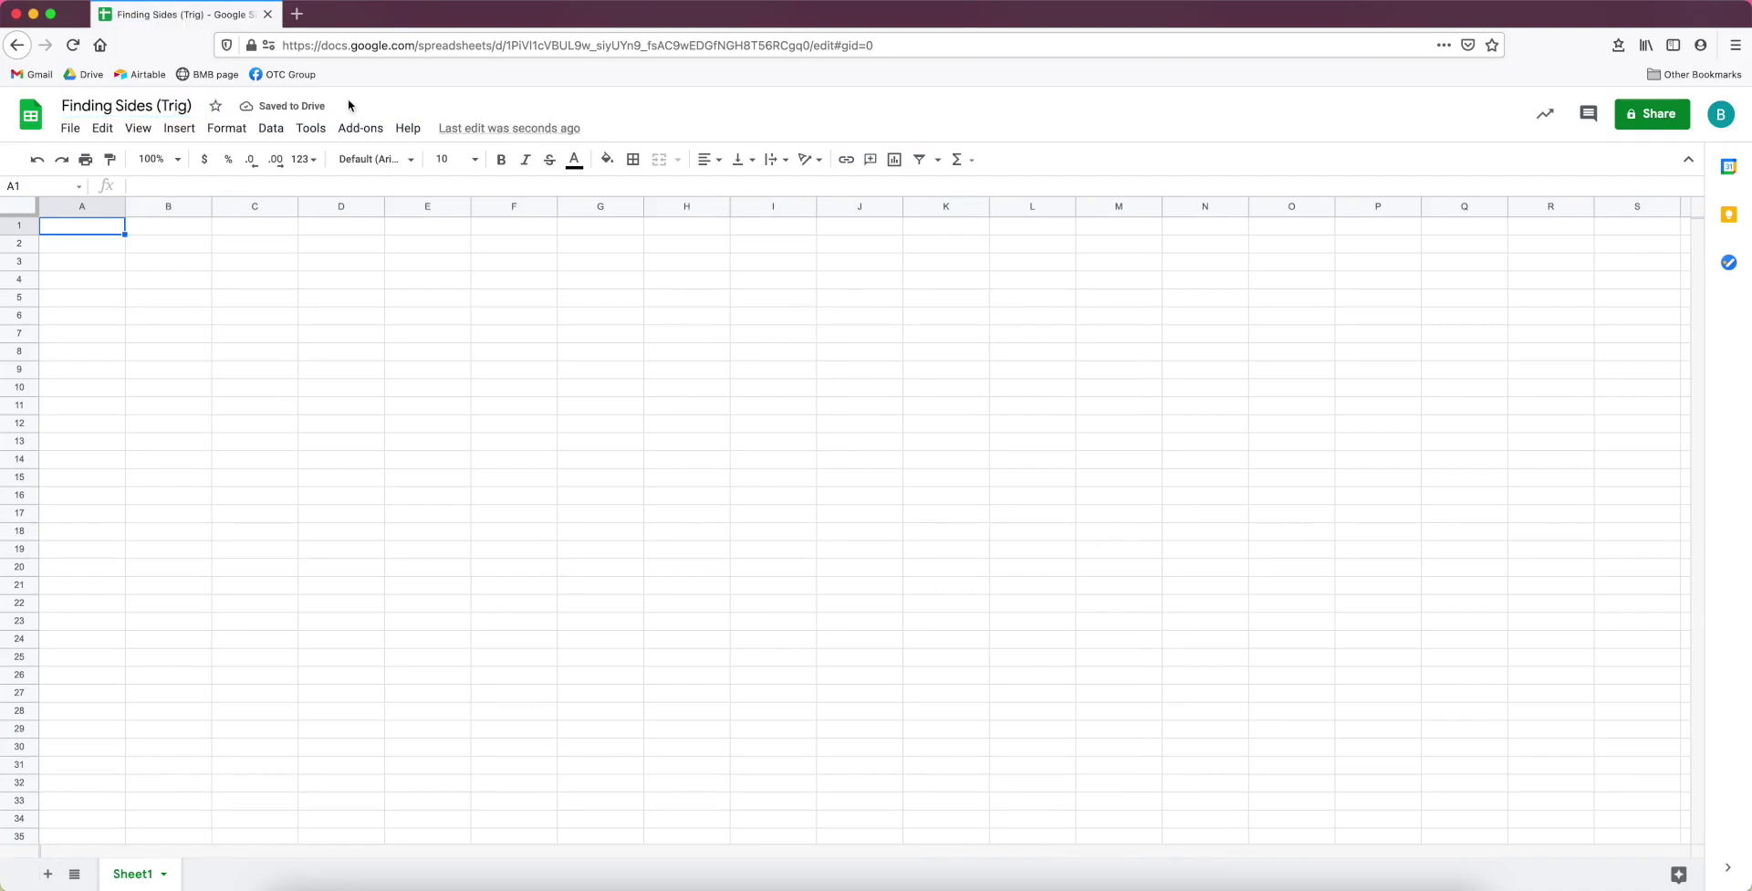
pyautogui.click(409, 114)
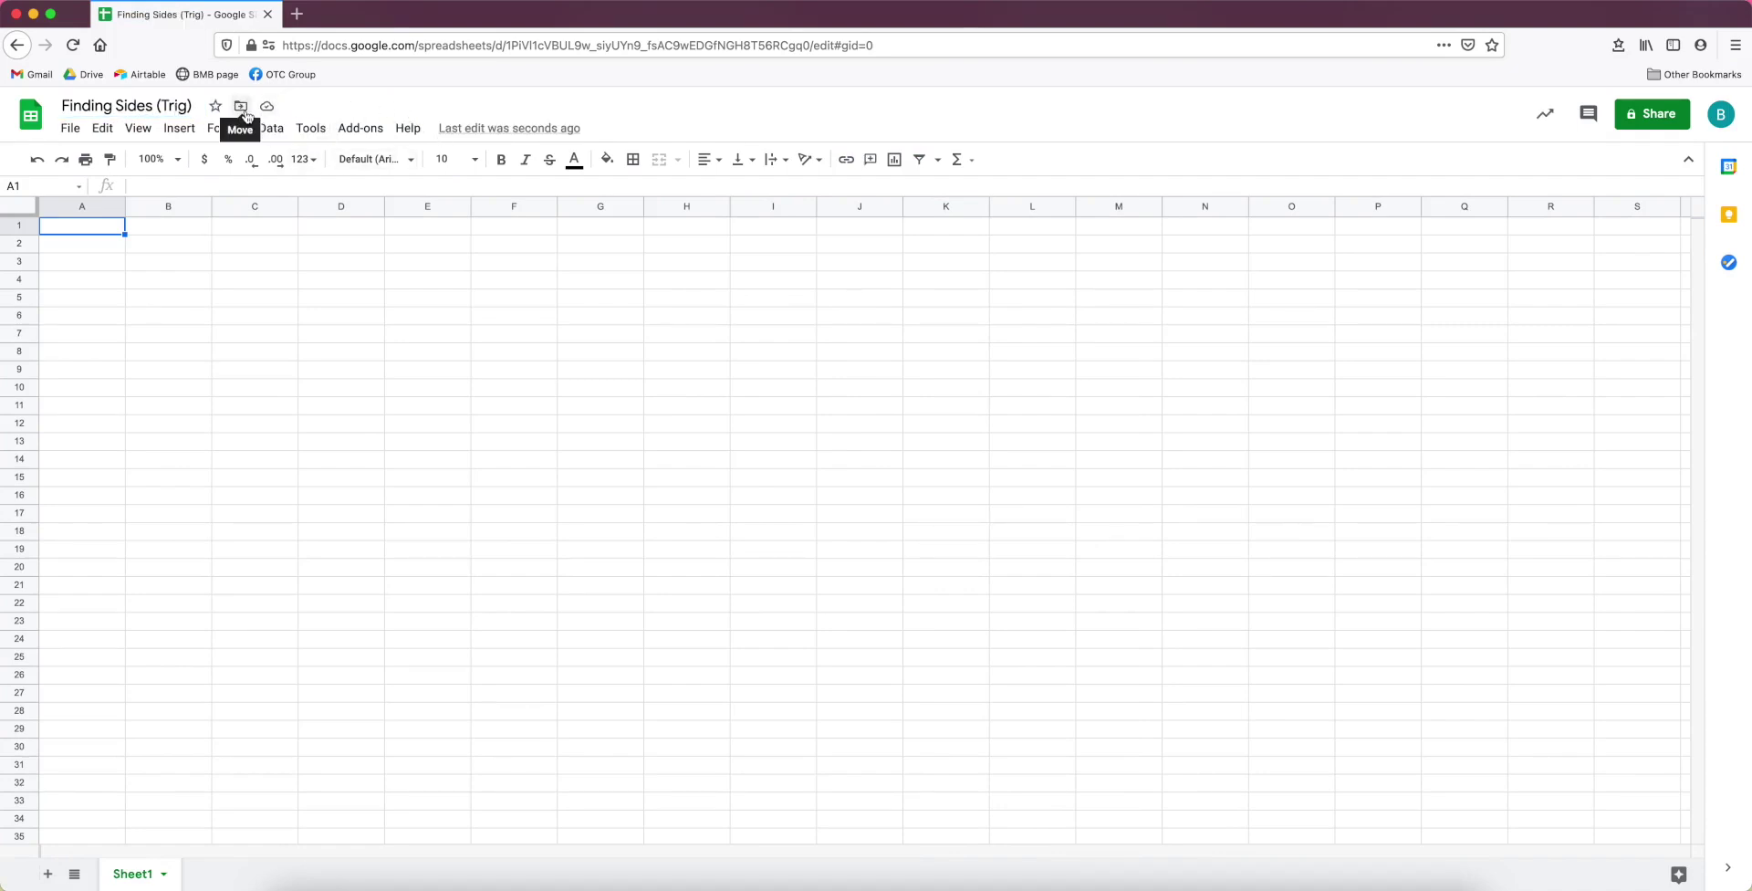
pyautogui.click(243, 108)
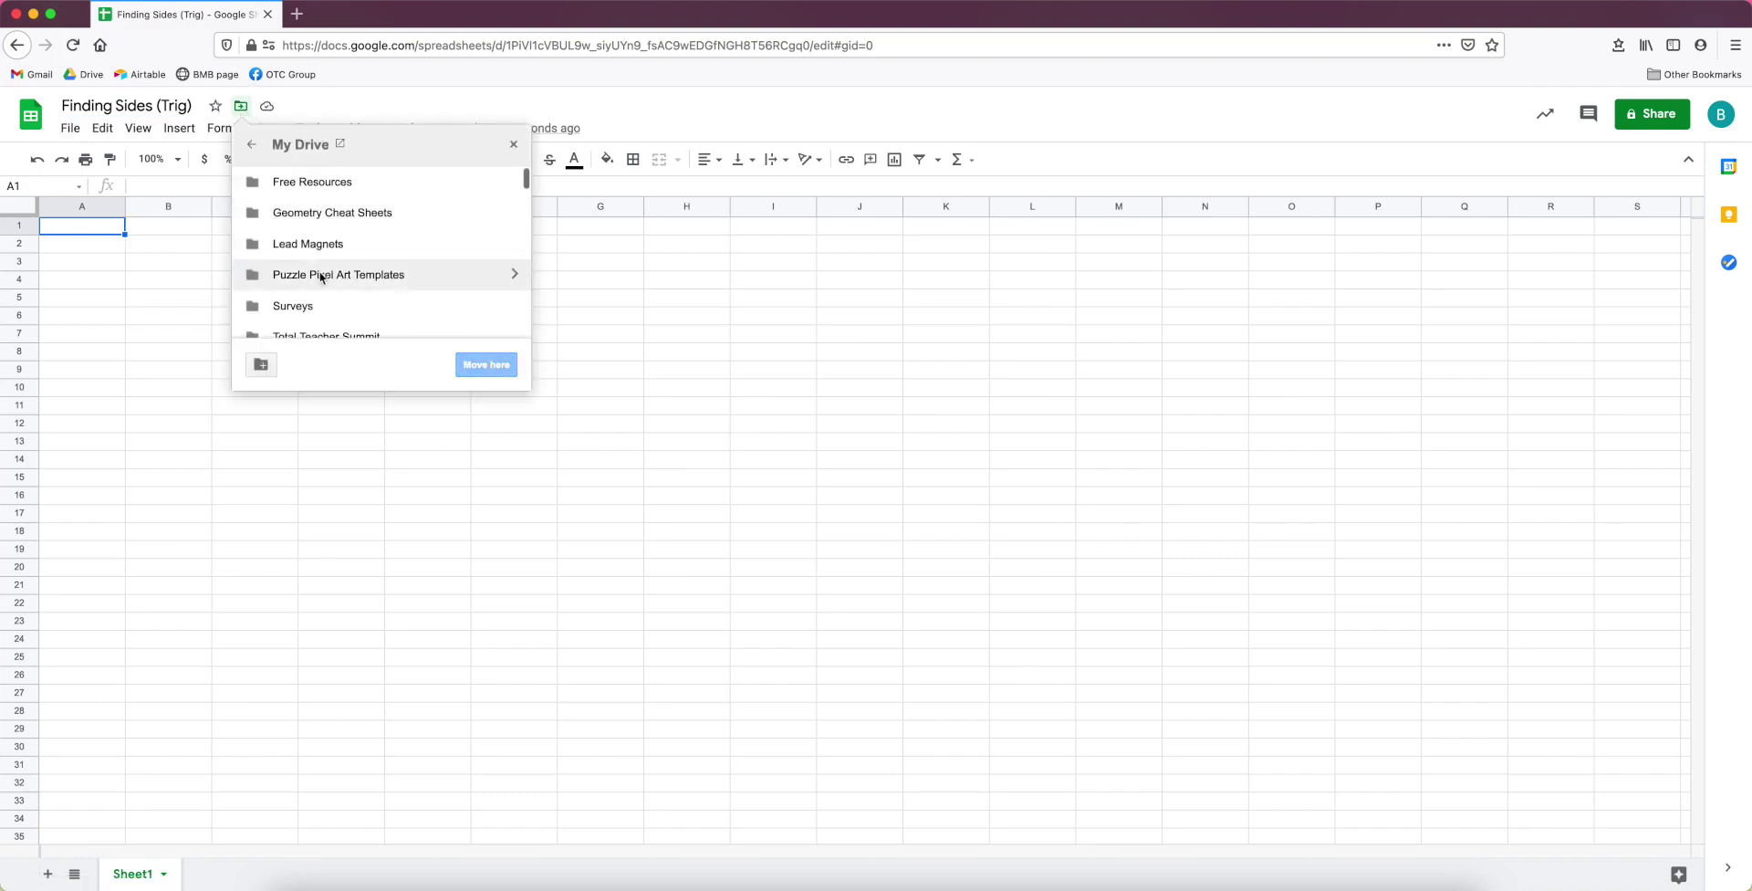
pyautogui.scroll(-1, 325, 284)
pyautogui.scroll(-3, 327, 286)
pyautogui.scroll(3, 327, 287)
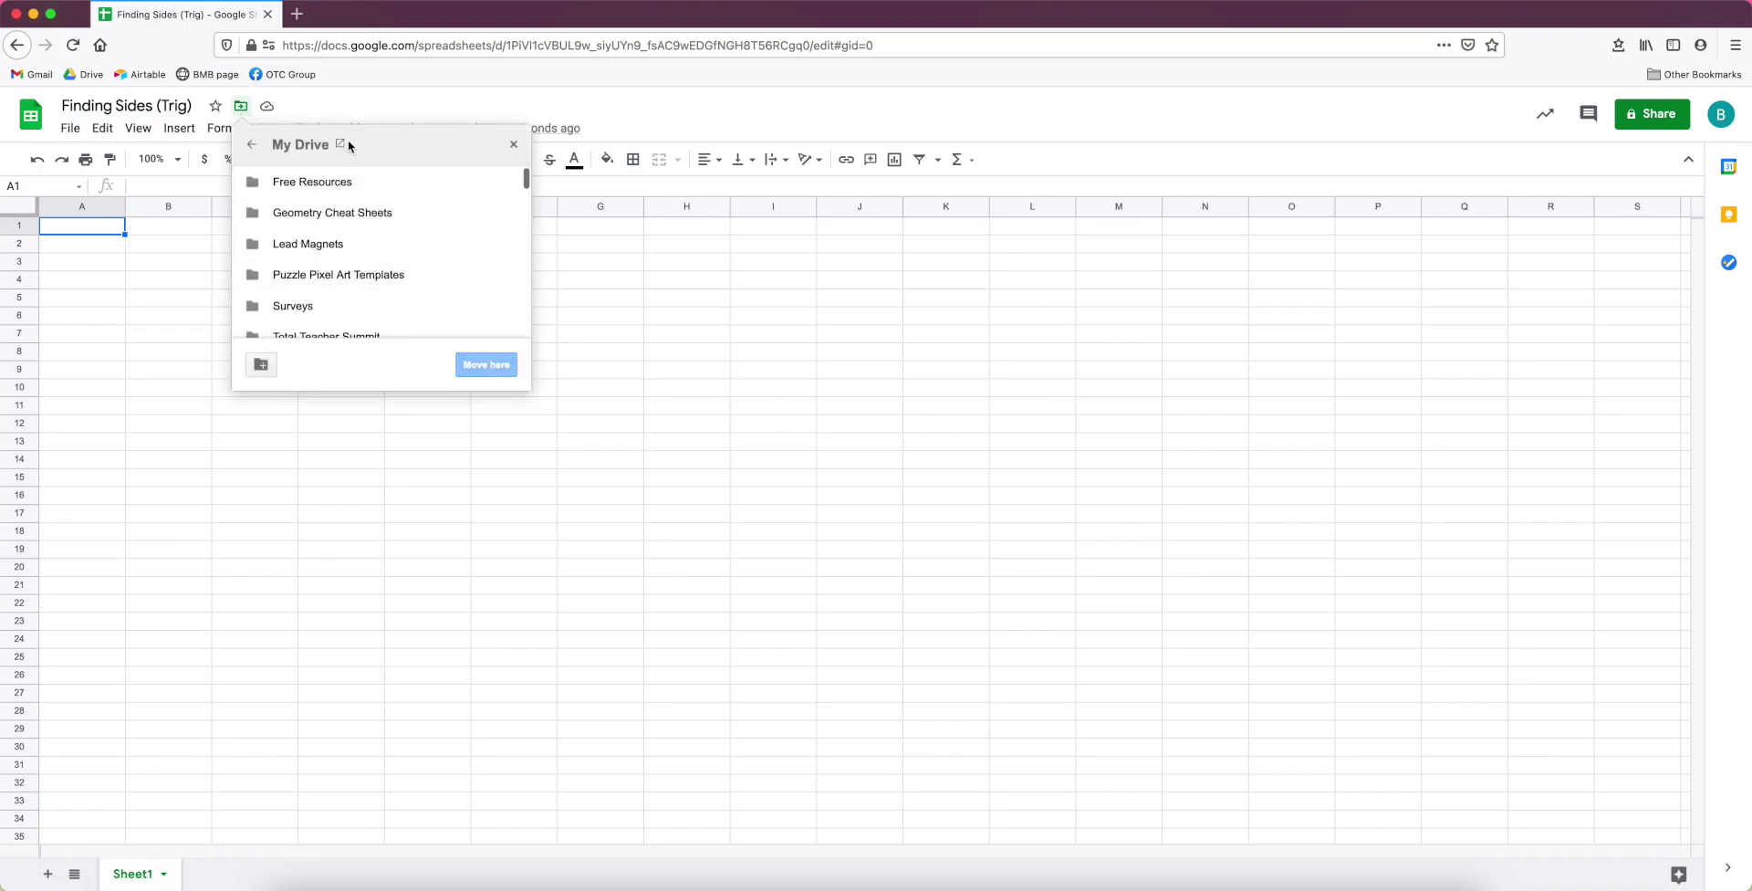
pyautogui.click(31, 215)
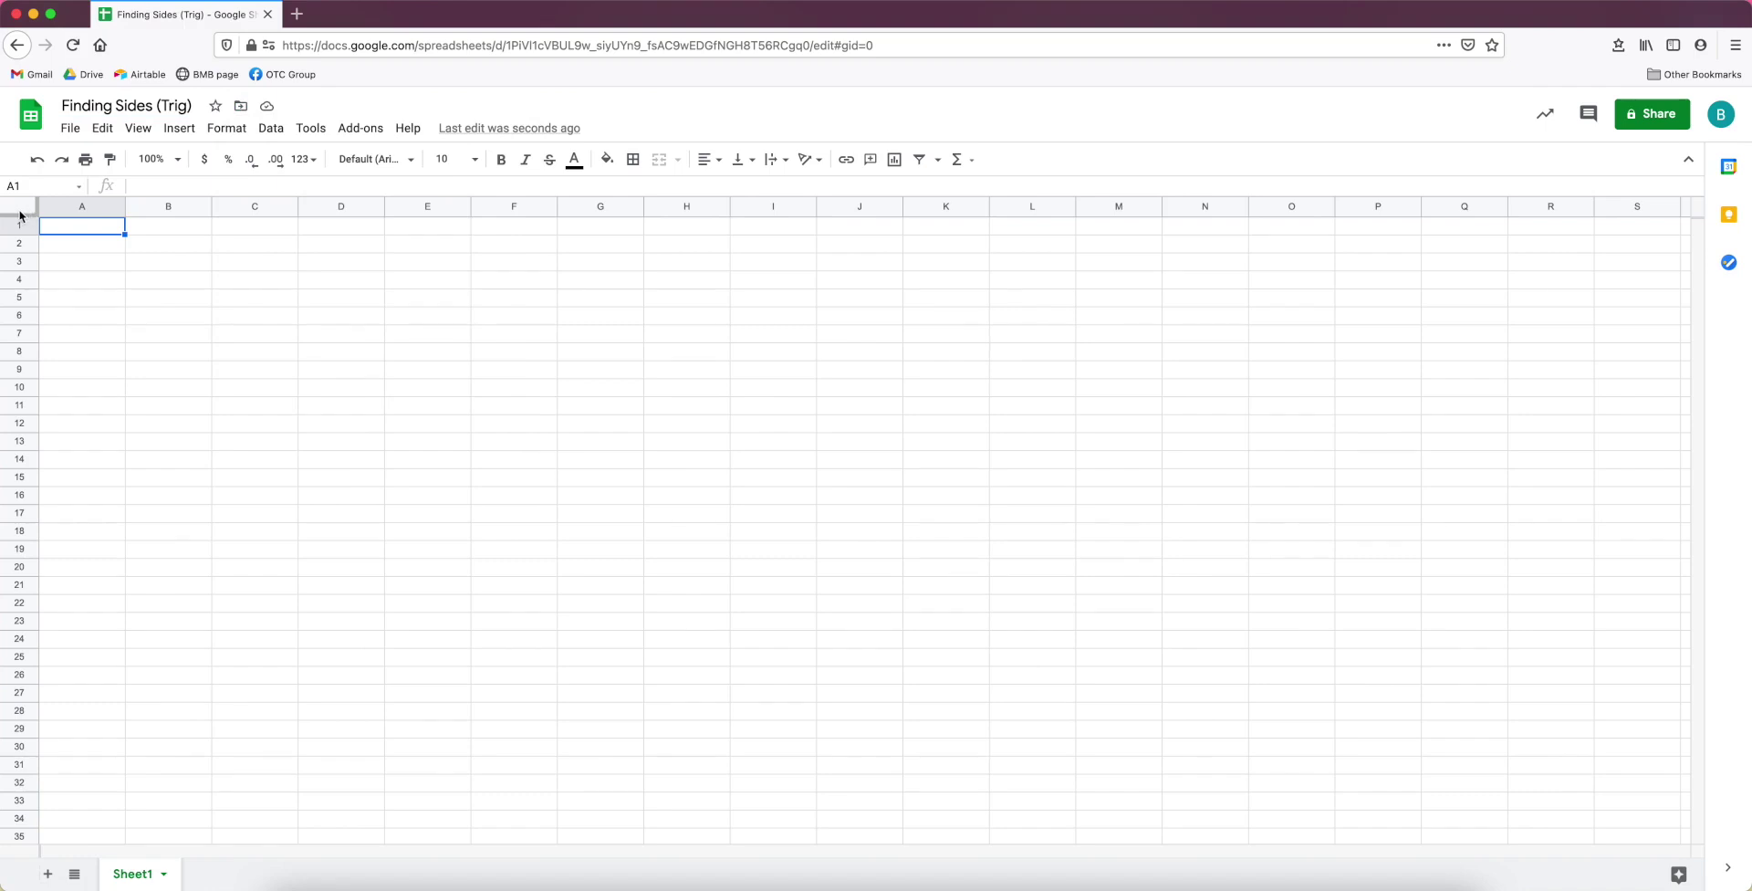
# Format all cells of the sheet with the Happy Monkey font at size 14.
pyautogui.click(19, 212)
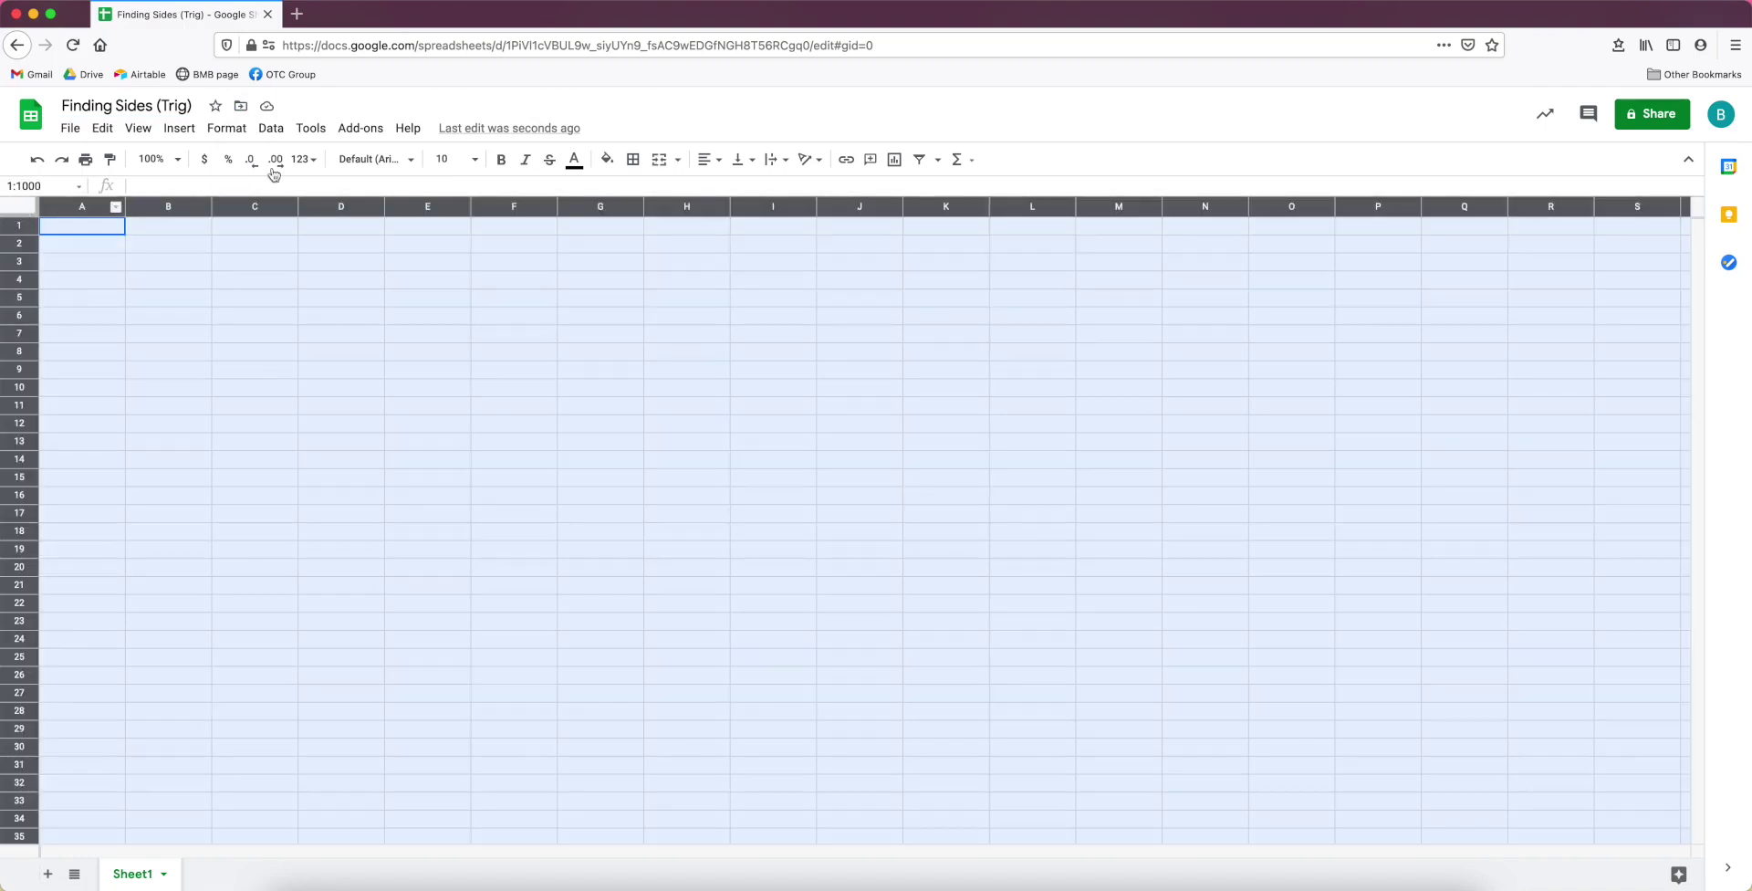
pyautogui.click(372, 159)
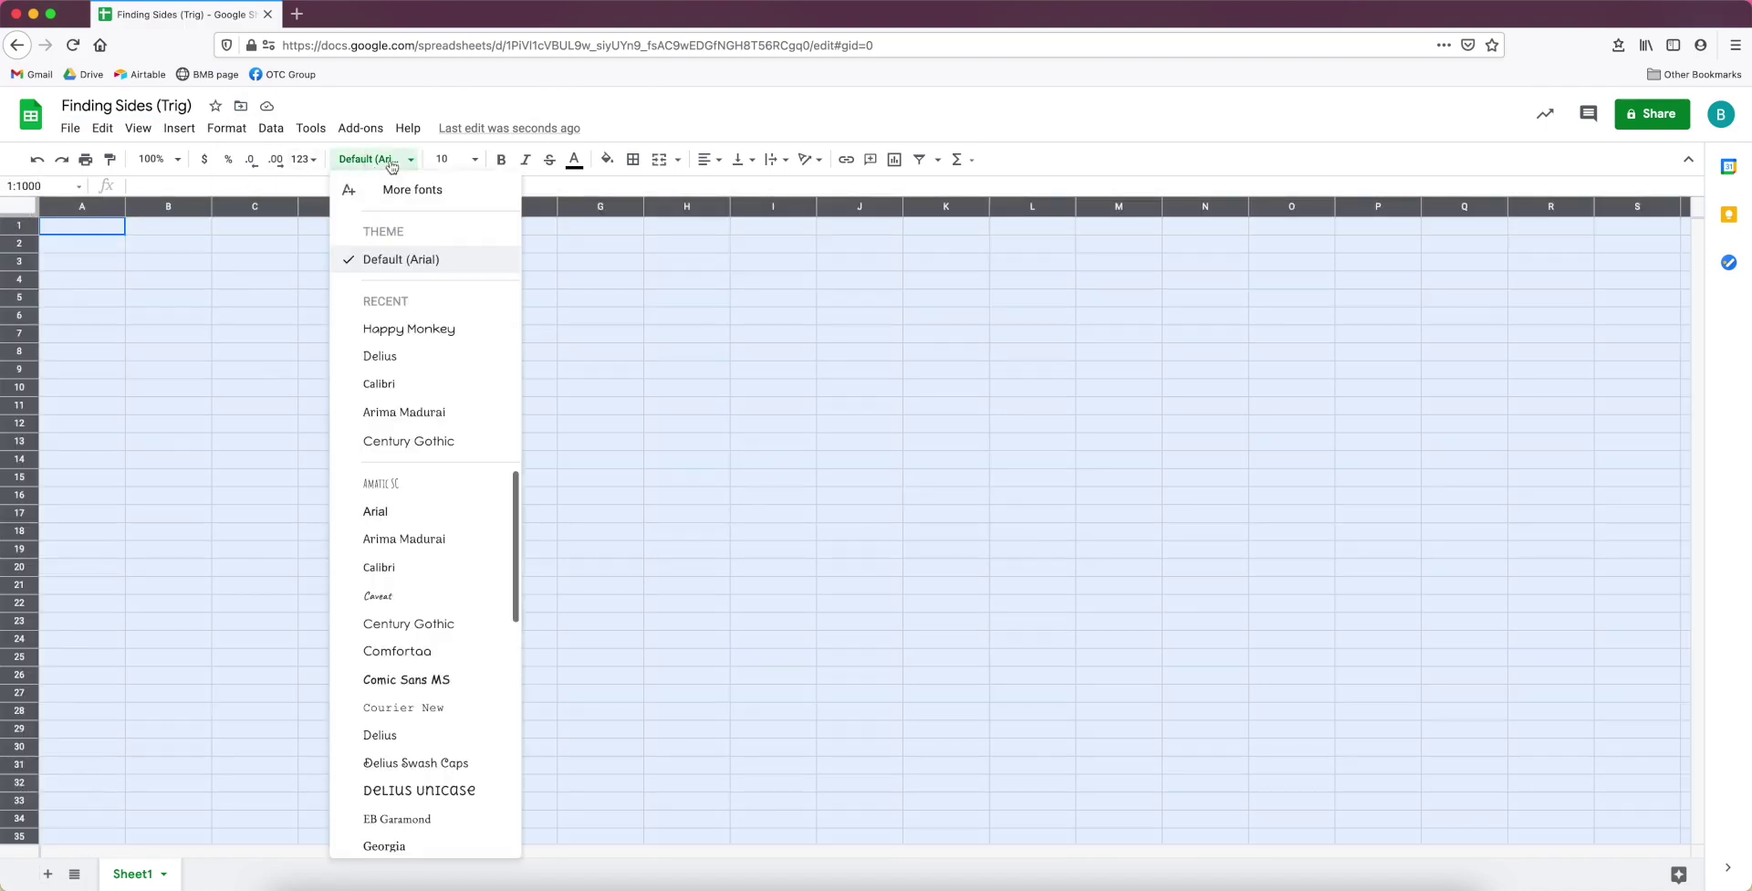
pyautogui.click(454, 330)
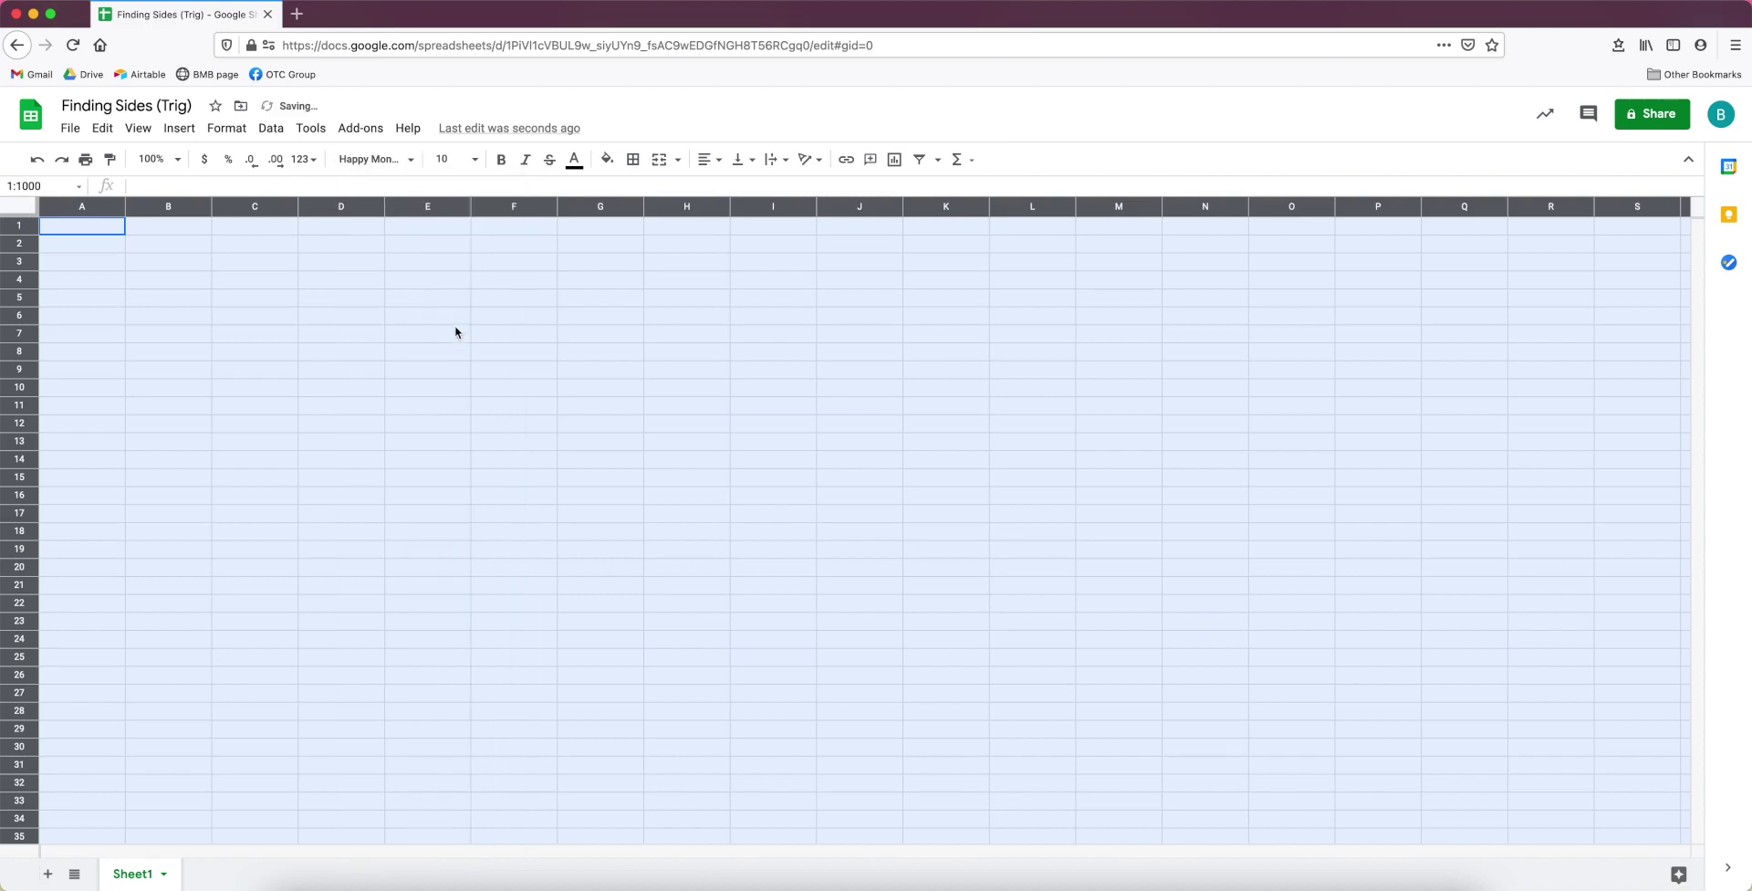
pyautogui.click(475, 164)
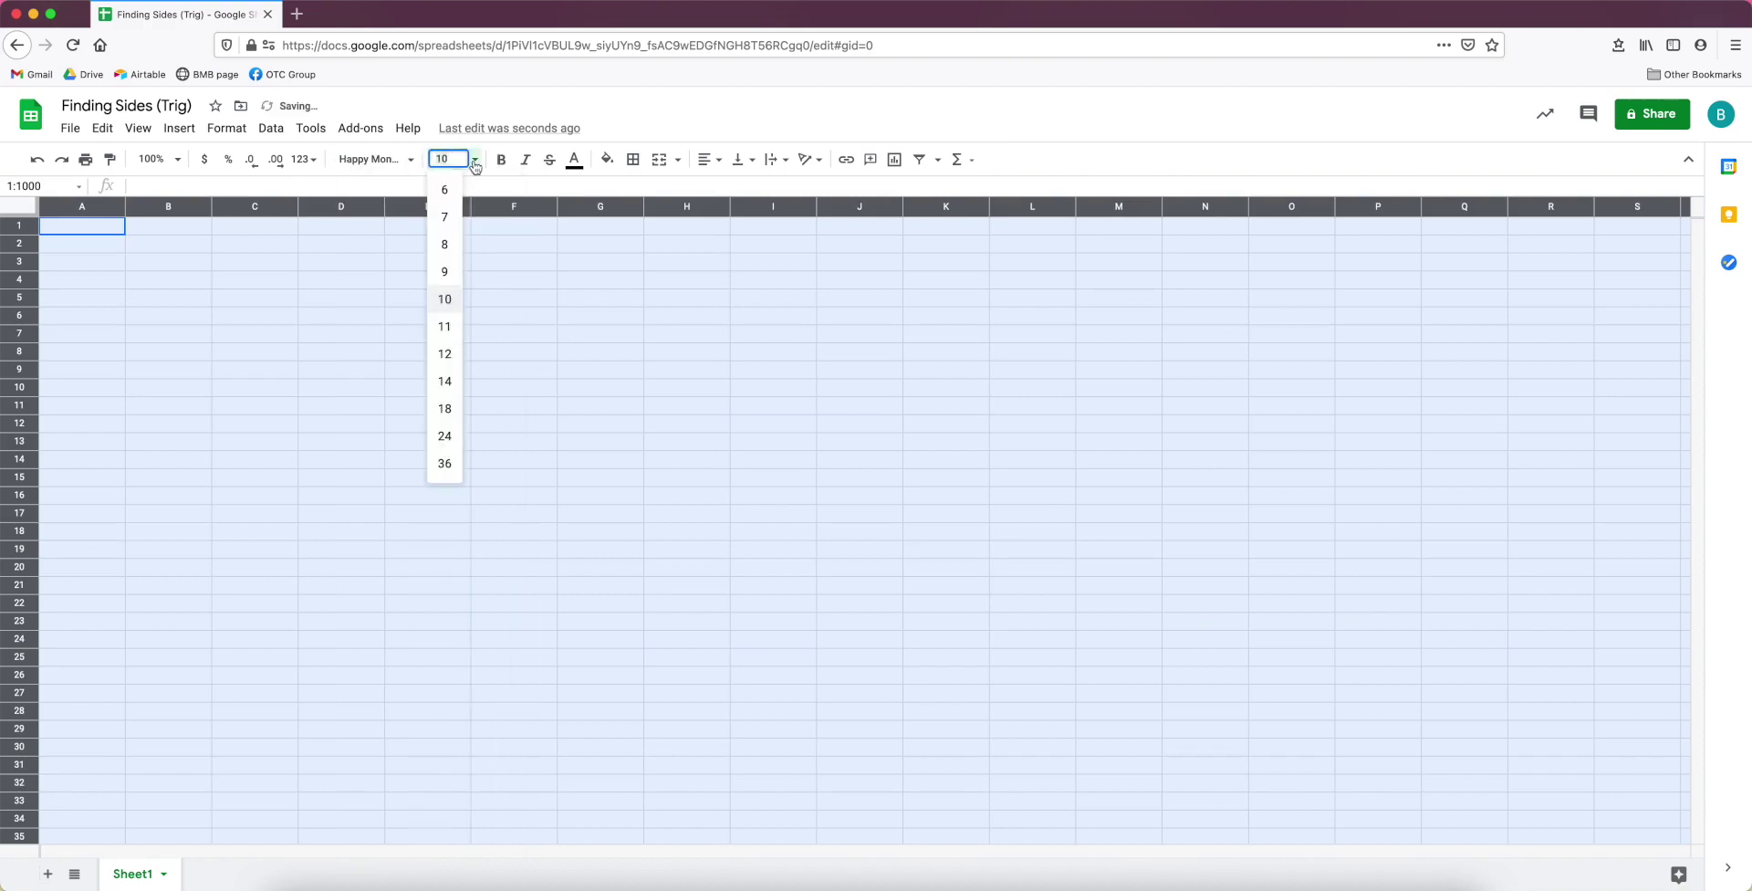
pyautogui.click(451, 379)
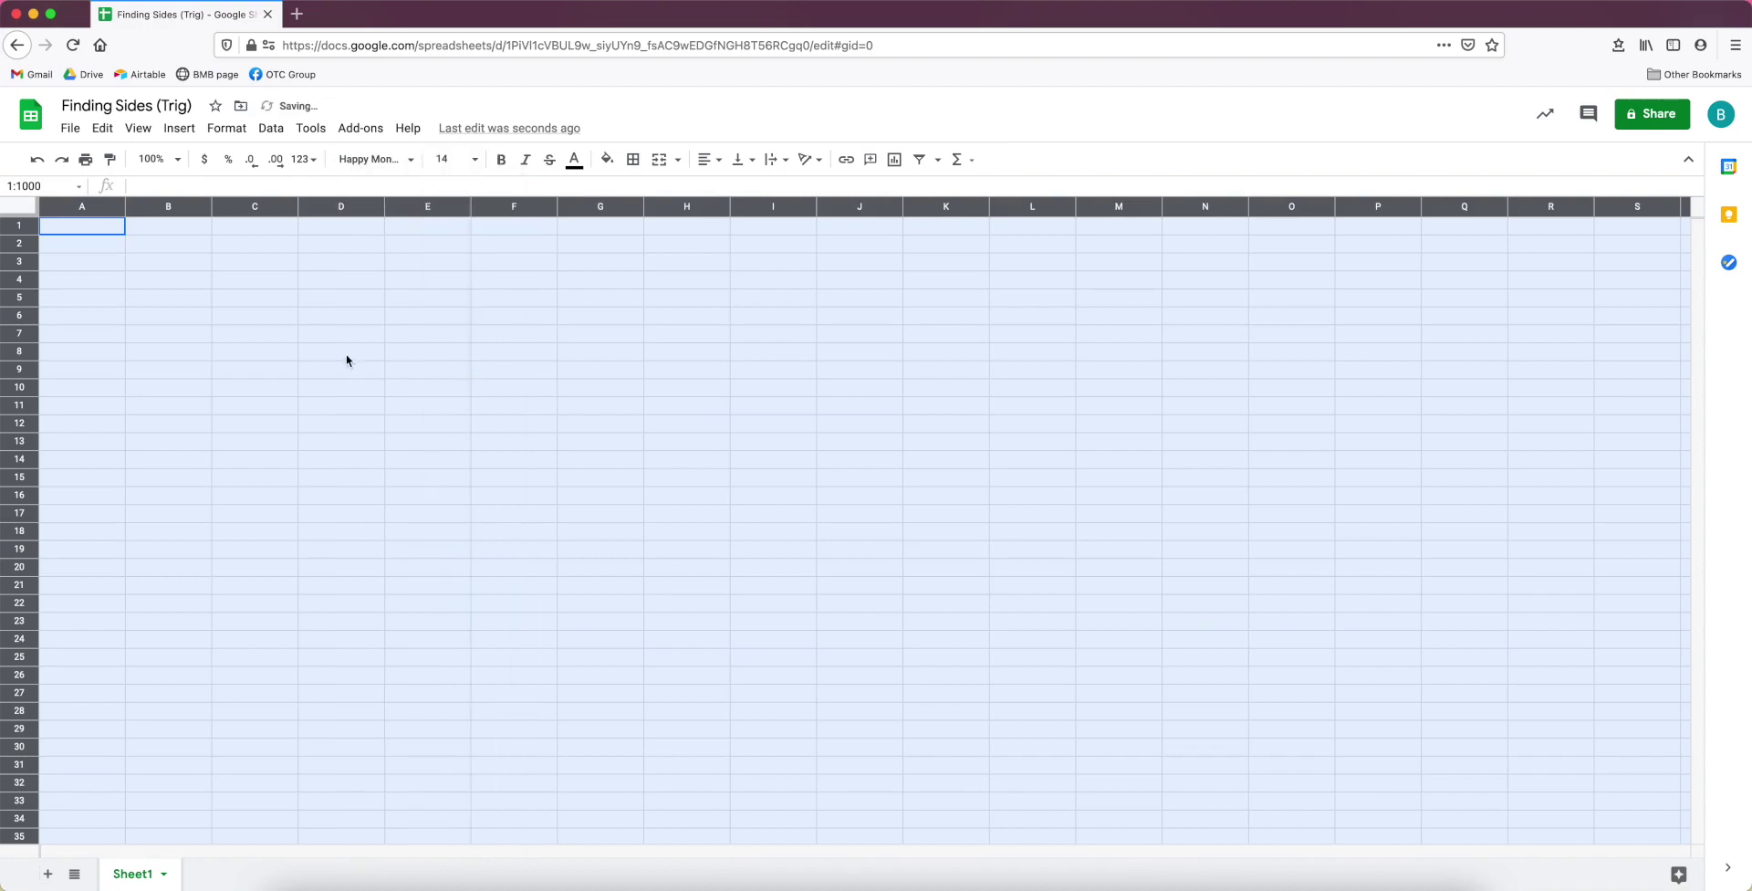
# Enter the heading "Directions:" in cell A1.
pyautogui.click(107, 234)
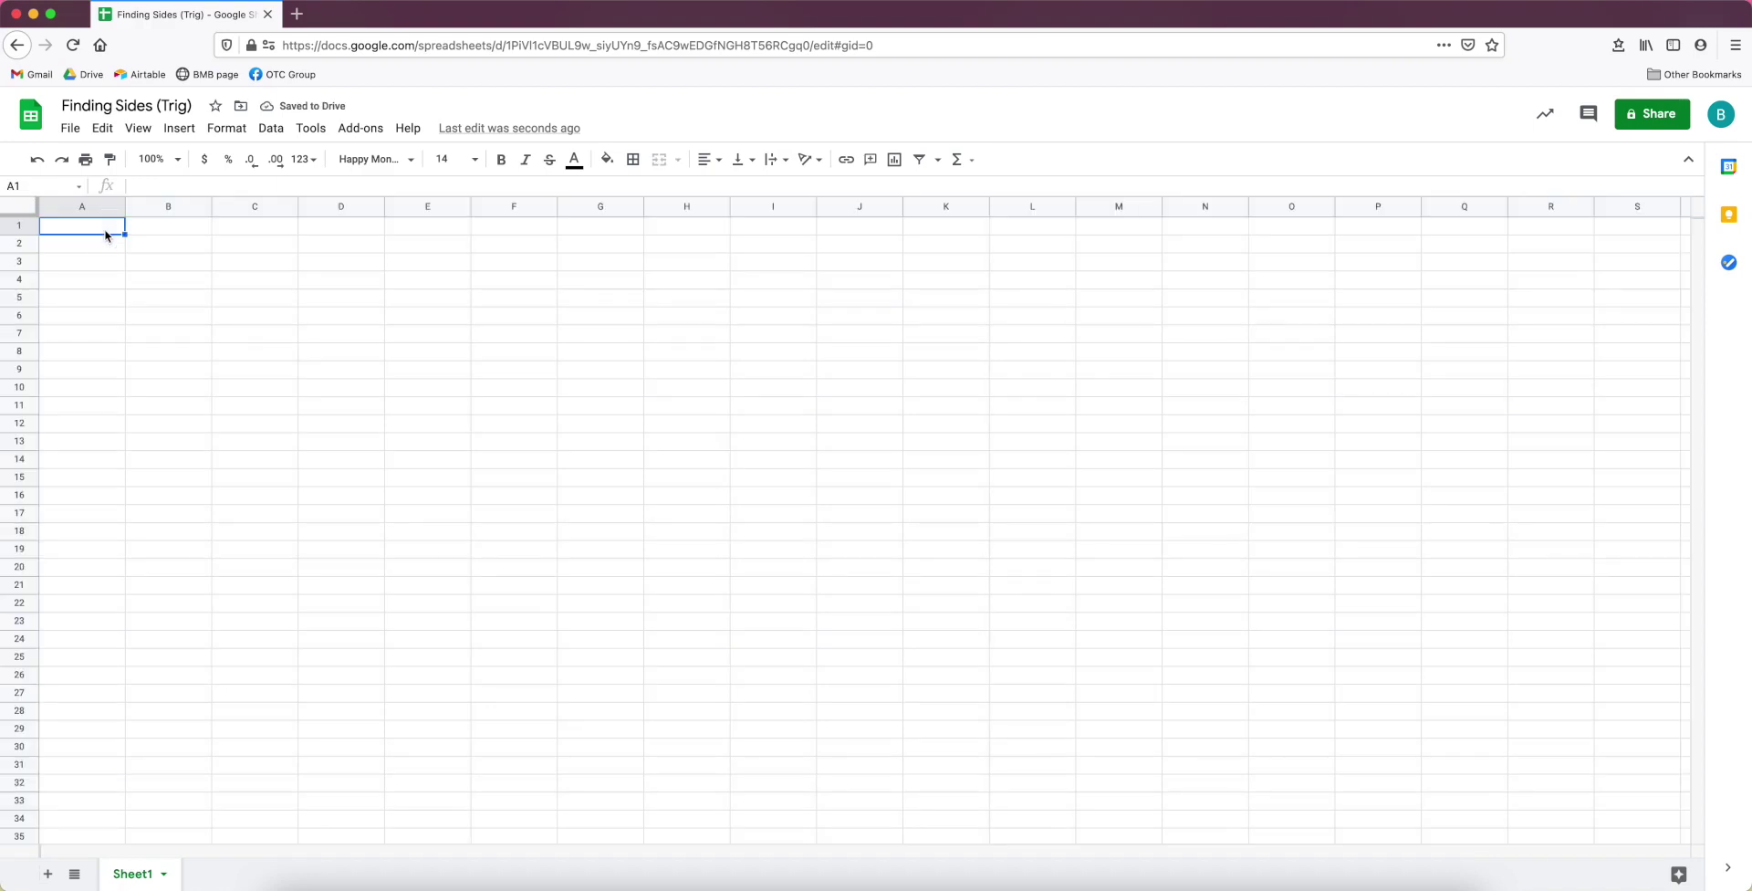
pyautogui.write('Direct')
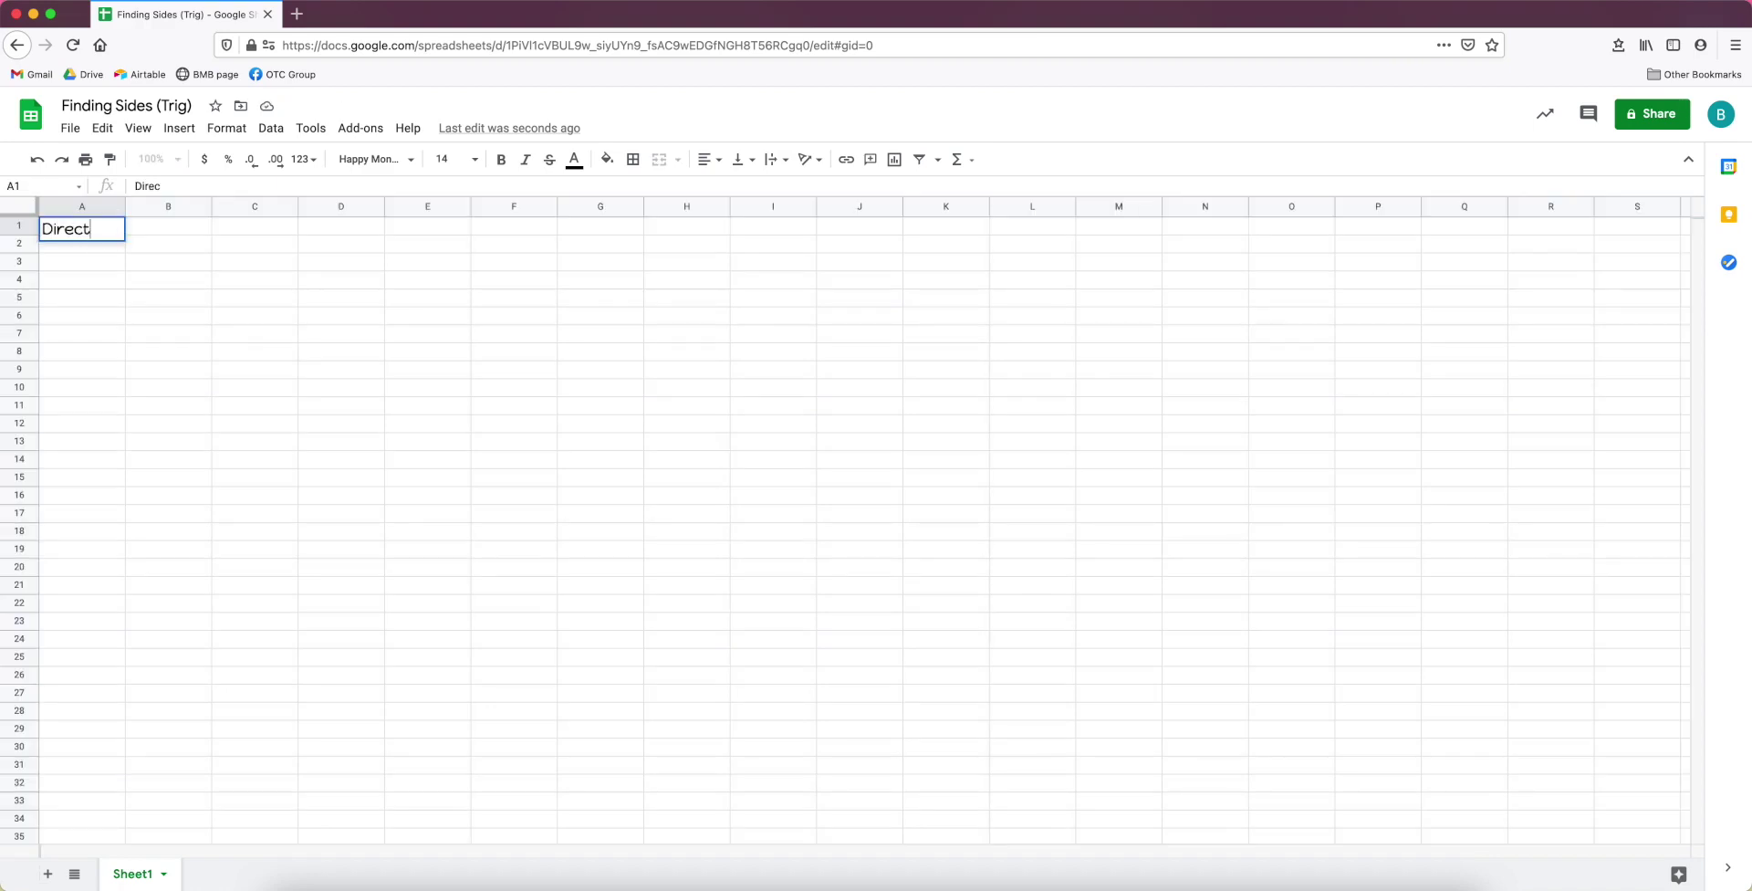
pyautogui.write('ions:')
pyautogui.press('Return')
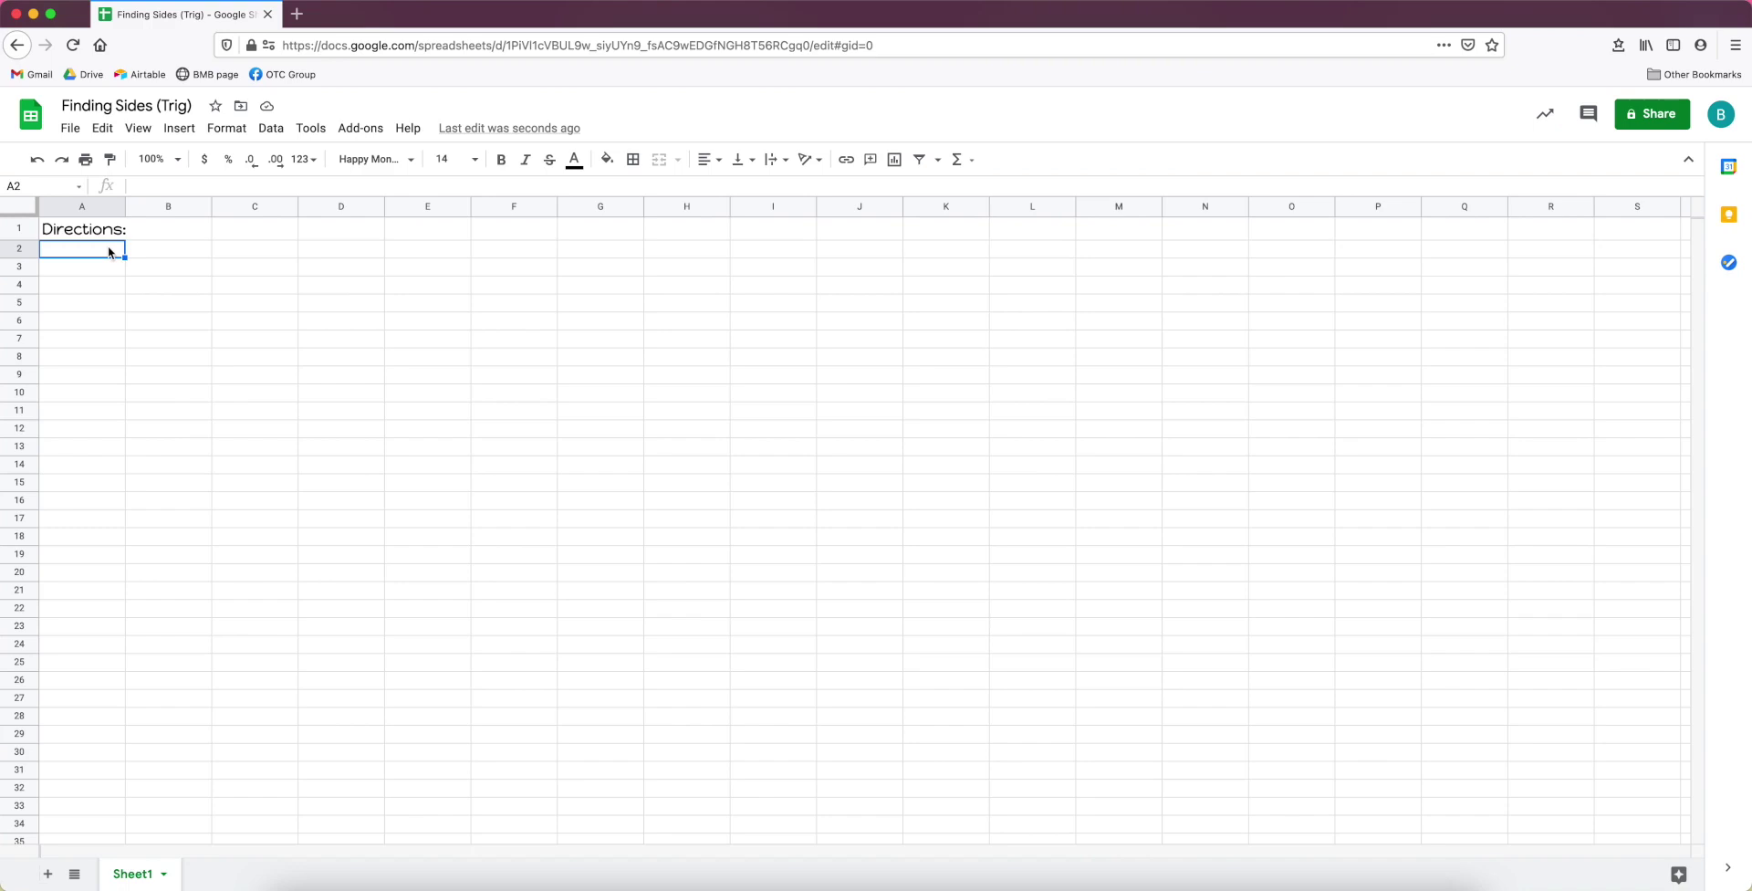
pyautogui.moveTo(108, 255); pyautogui.dragTo(675, 247)
pyautogui.click(92, 302)
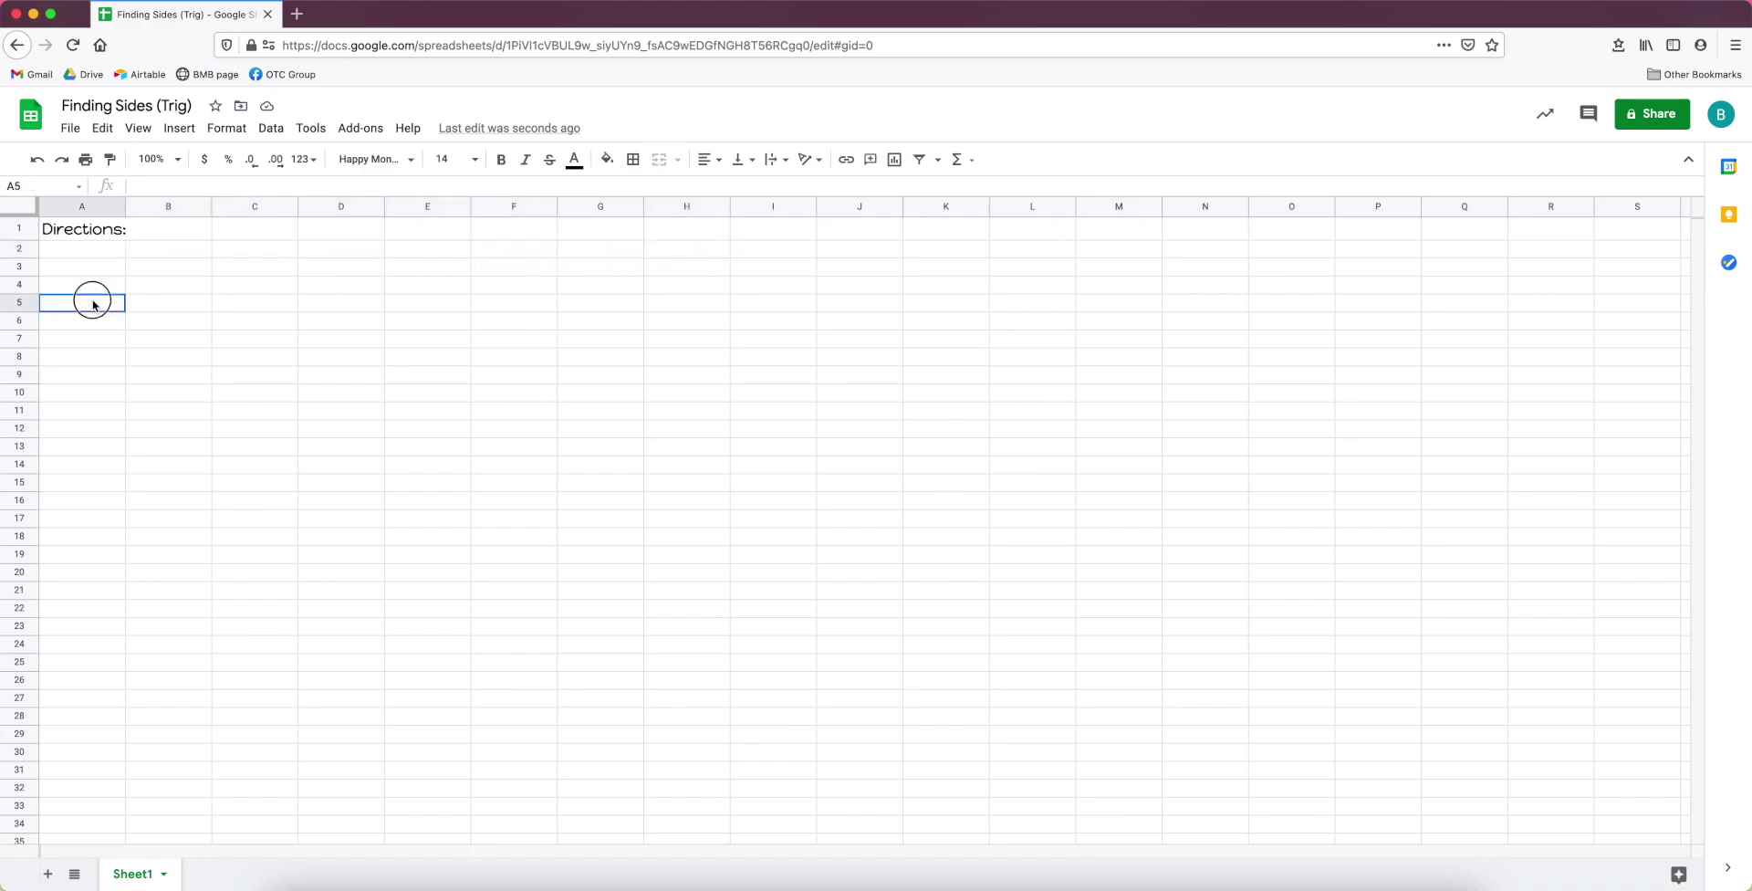
pyautogui.moveTo(93, 302); pyautogui.dragTo(736, 320)
pyautogui.click(514, 374)
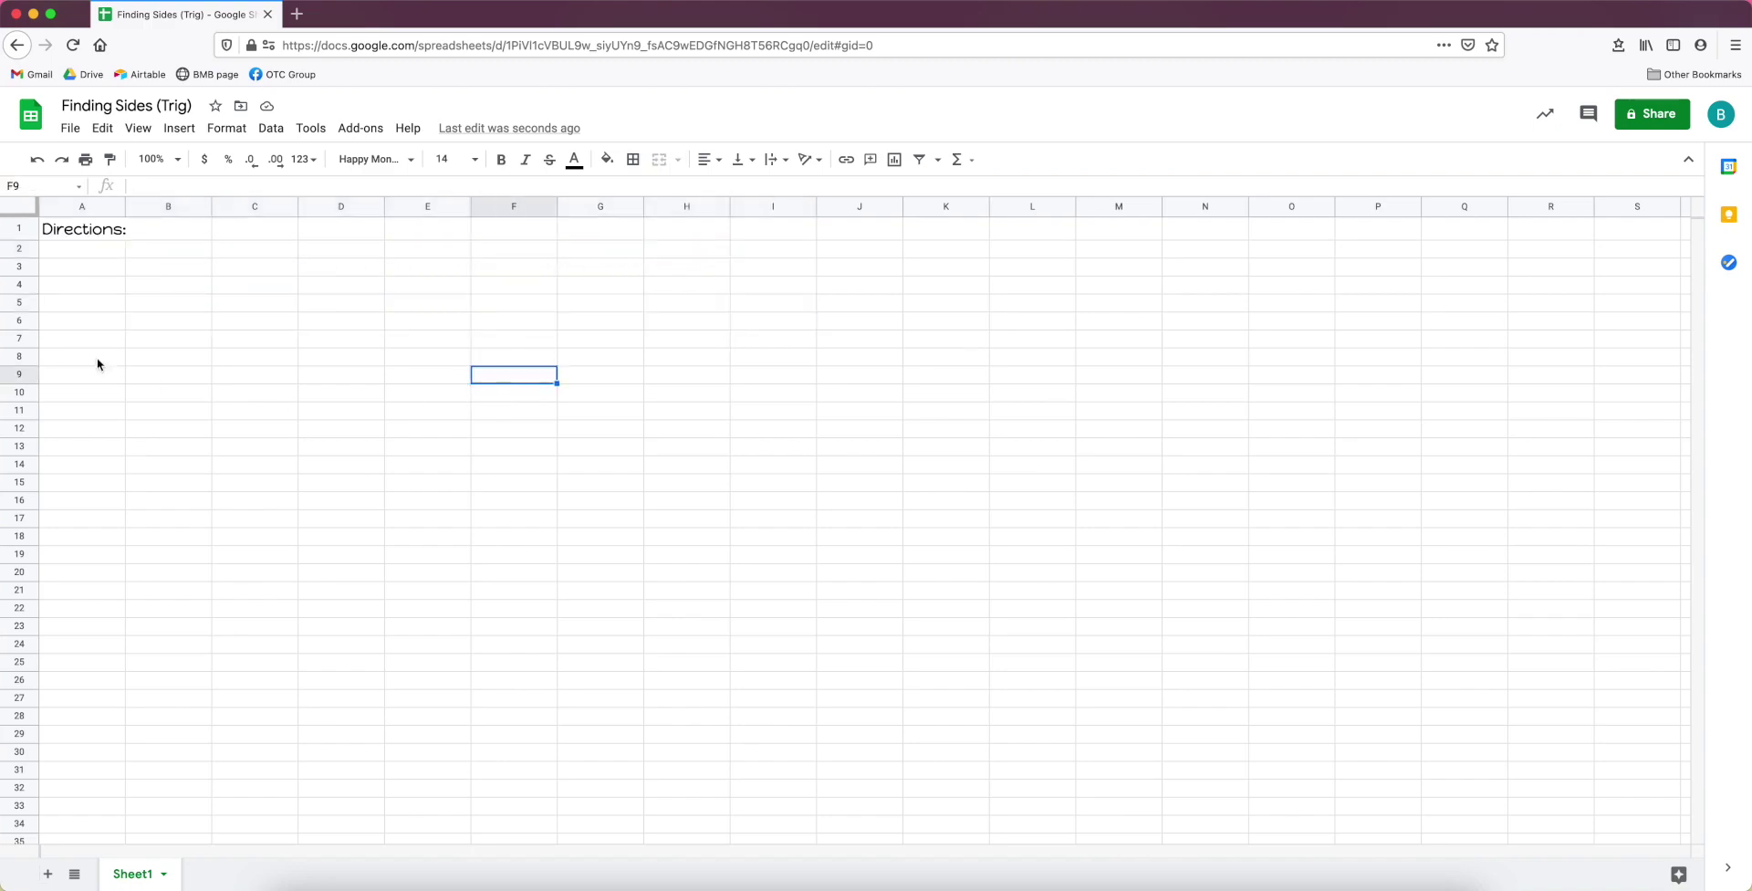
pyautogui.click(80, 248)
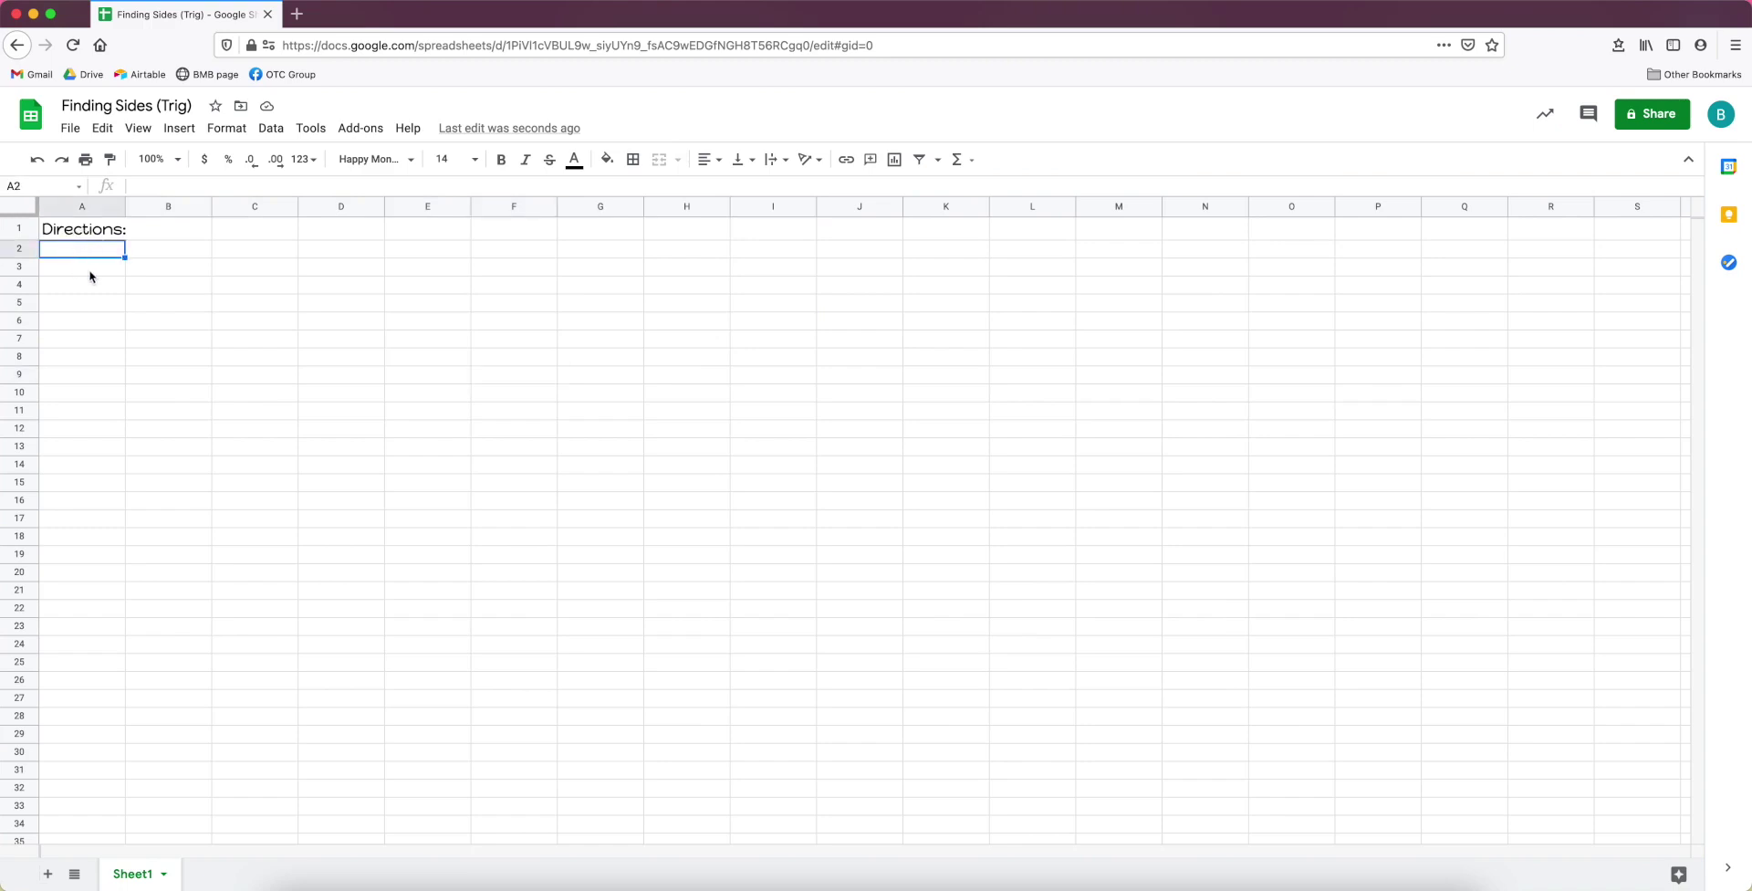
# Enter the answer label "x =" in cell A3 and the placeholder "?" in cell B3.
pyautogui.click(90, 270)
pyautogui.write('x =')
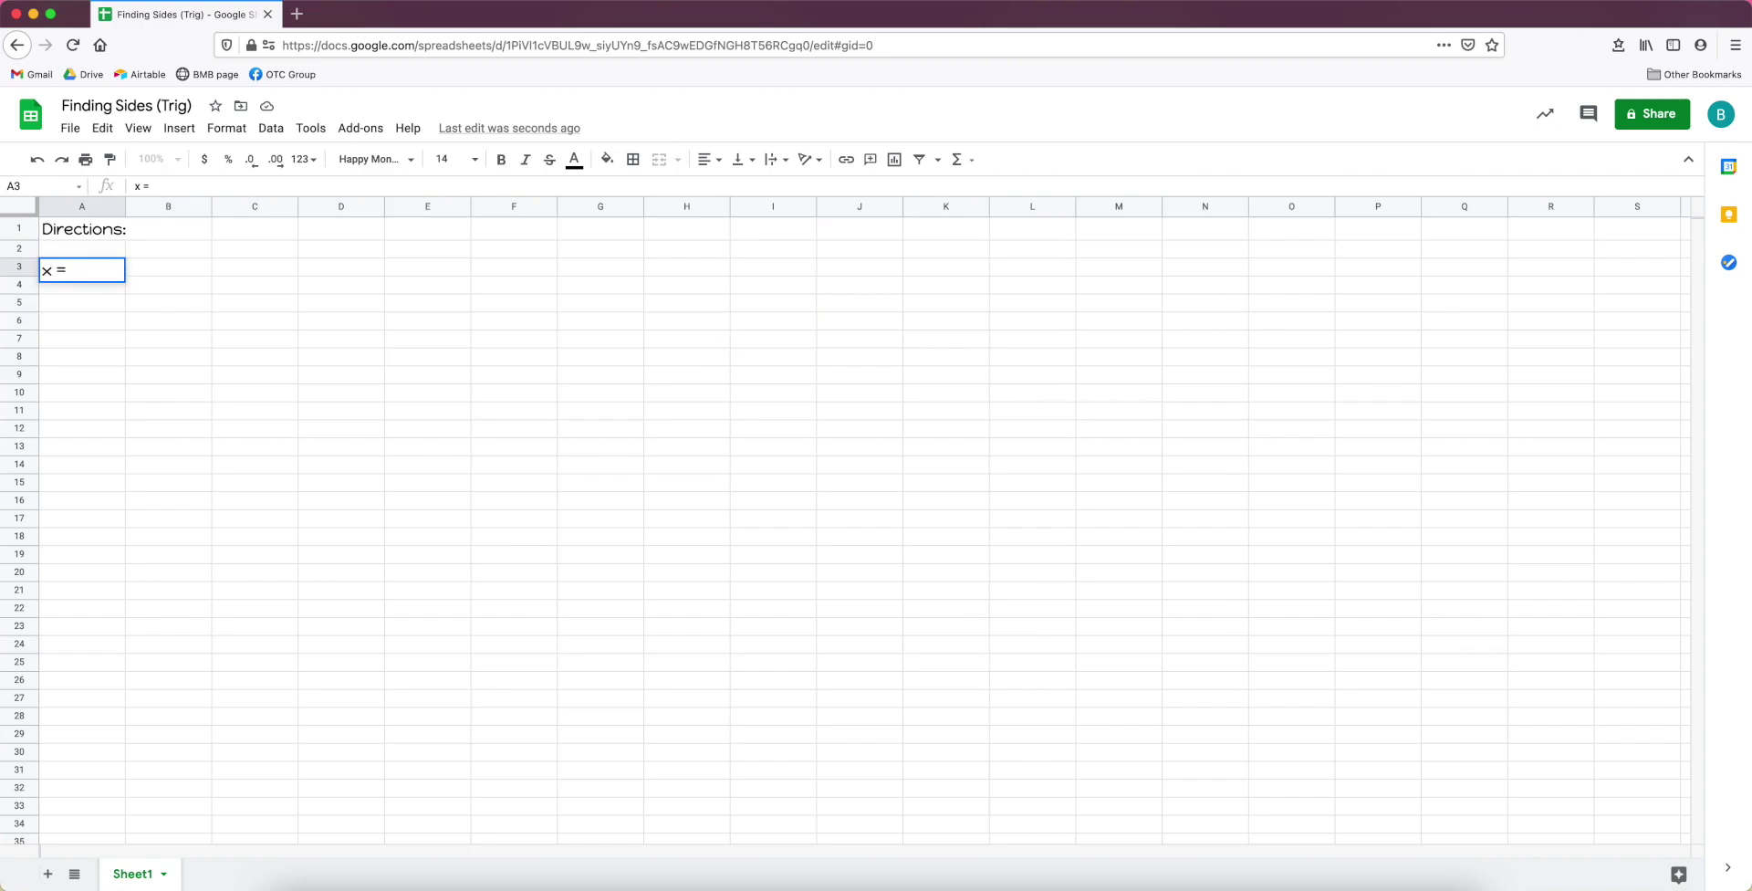
pyautogui.press('Tab')
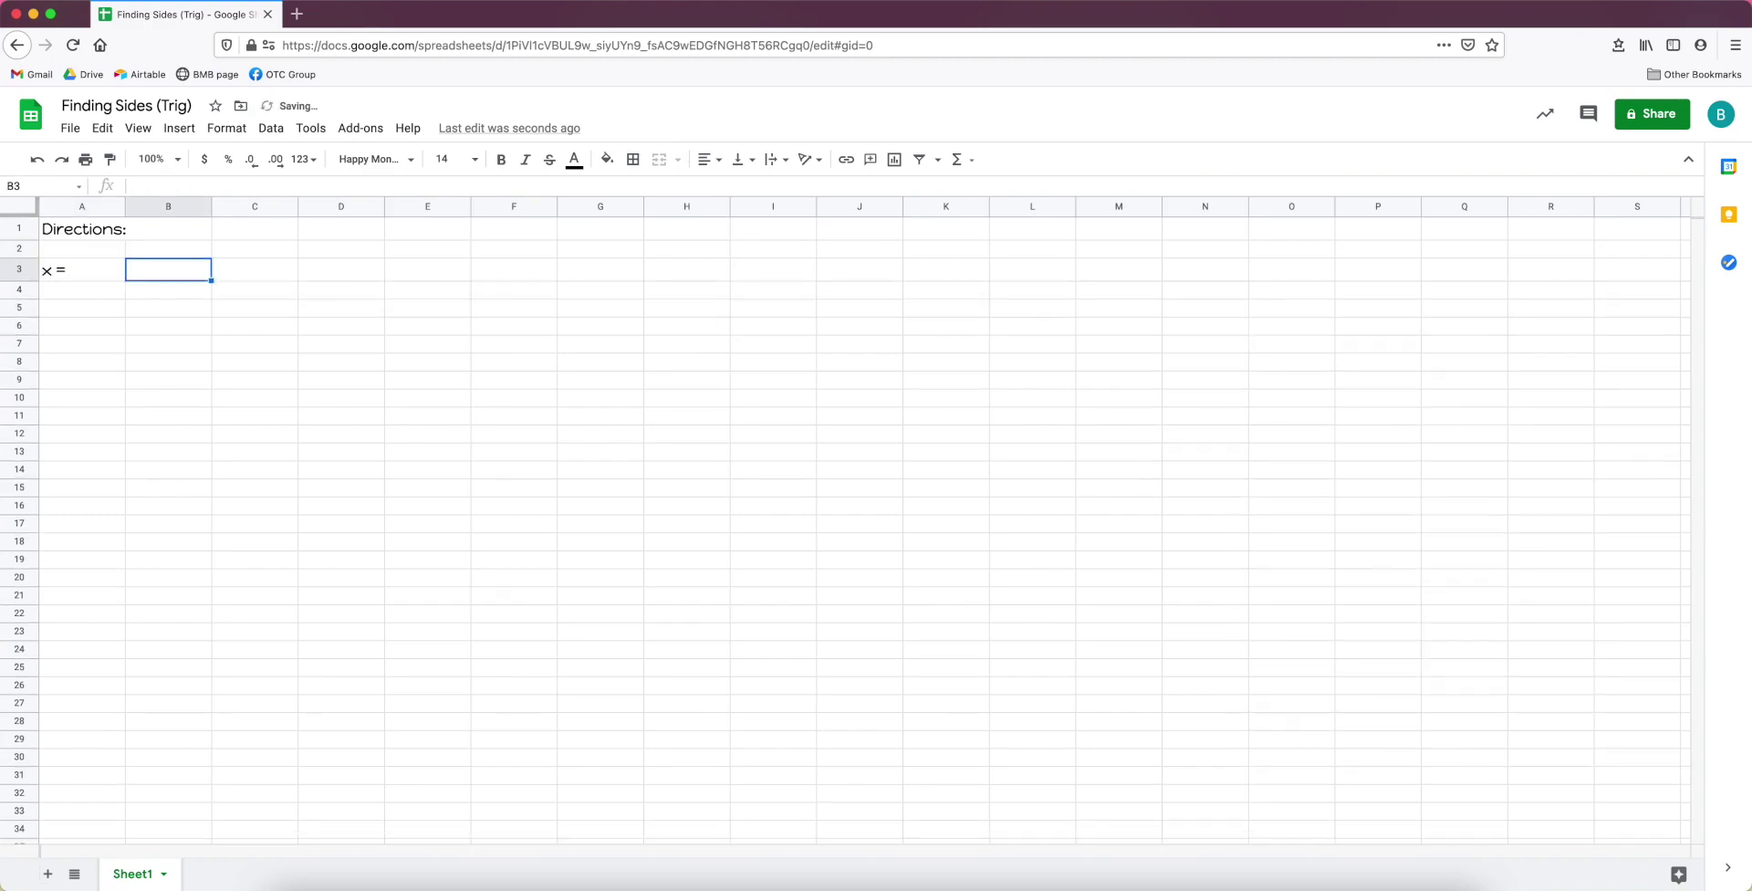
pyautogui.write('?')
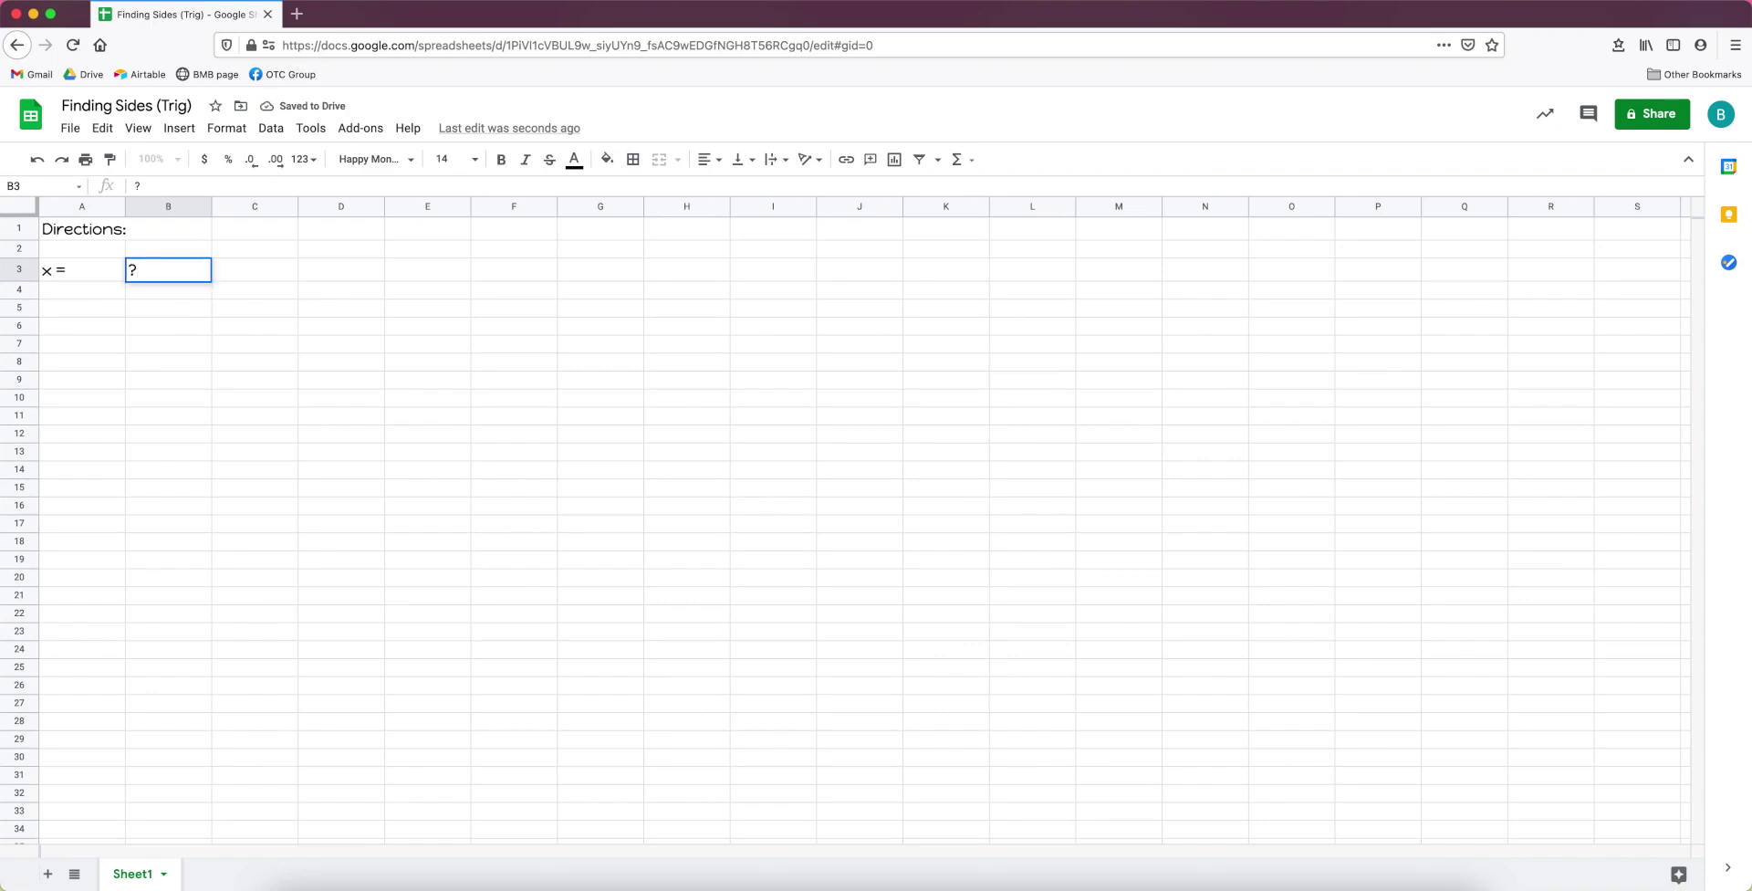
pyautogui.press('Return')
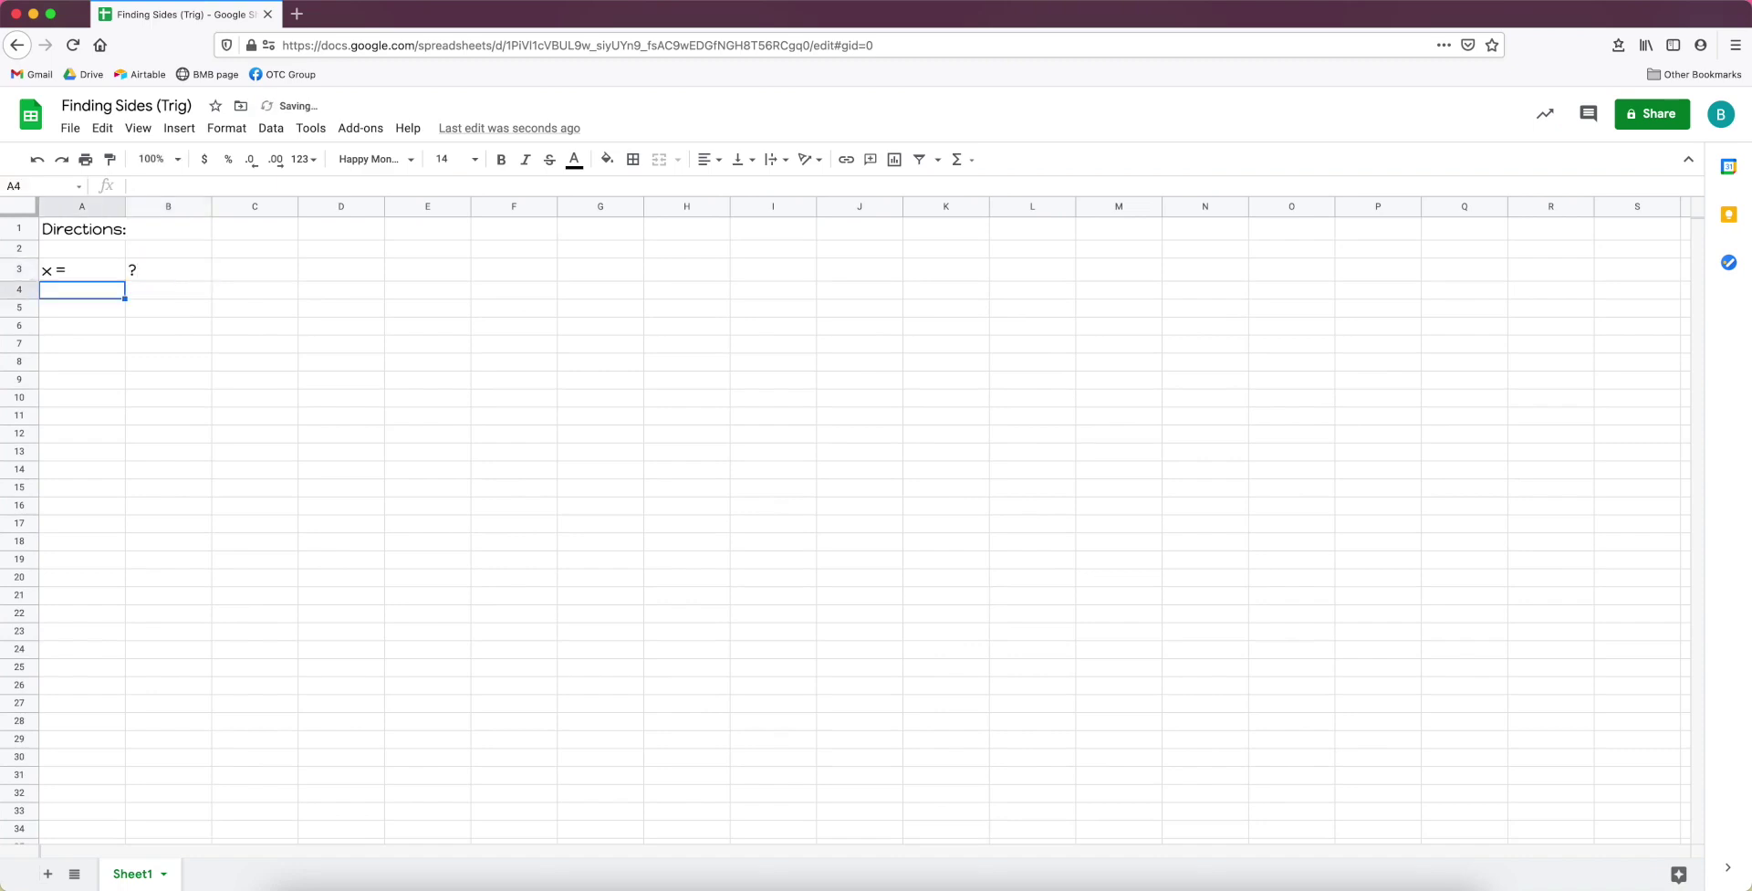
# Merge cells A2 and B2 horizontally into one cell above the answer row.
pyautogui.moveTo(107, 248); pyautogui.dragTo(139, 256)
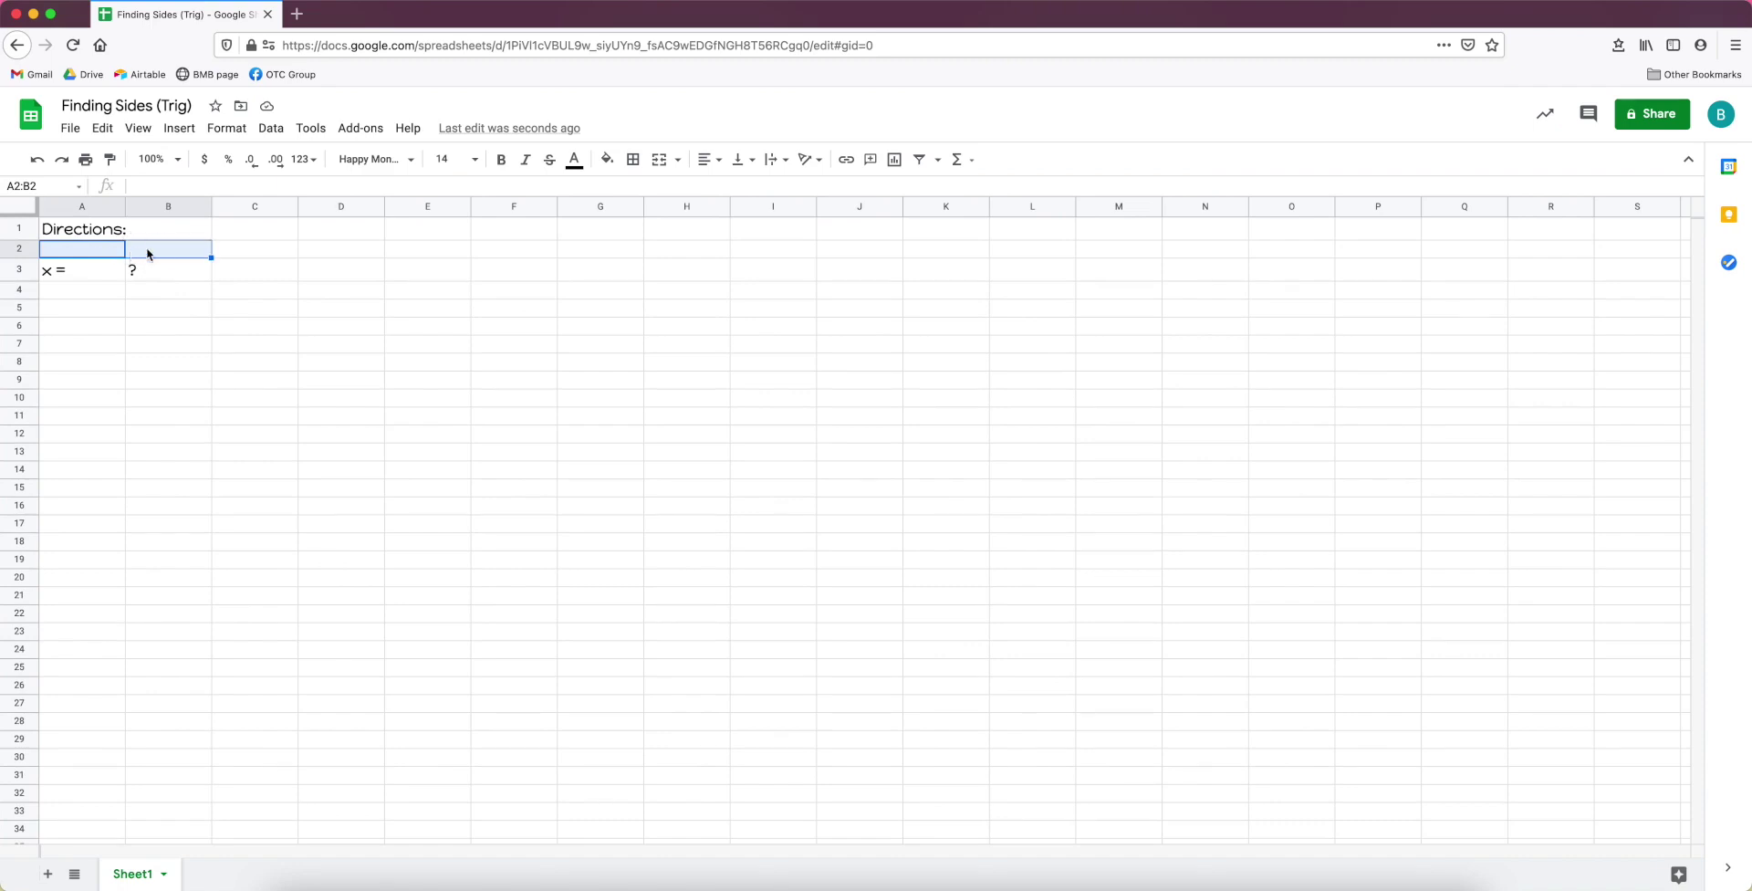
pyautogui.click(168, 293)
pyautogui.moveTo(96, 244); pyautogui.dragTo(161, 246)
pyautogui.click(226, 127)
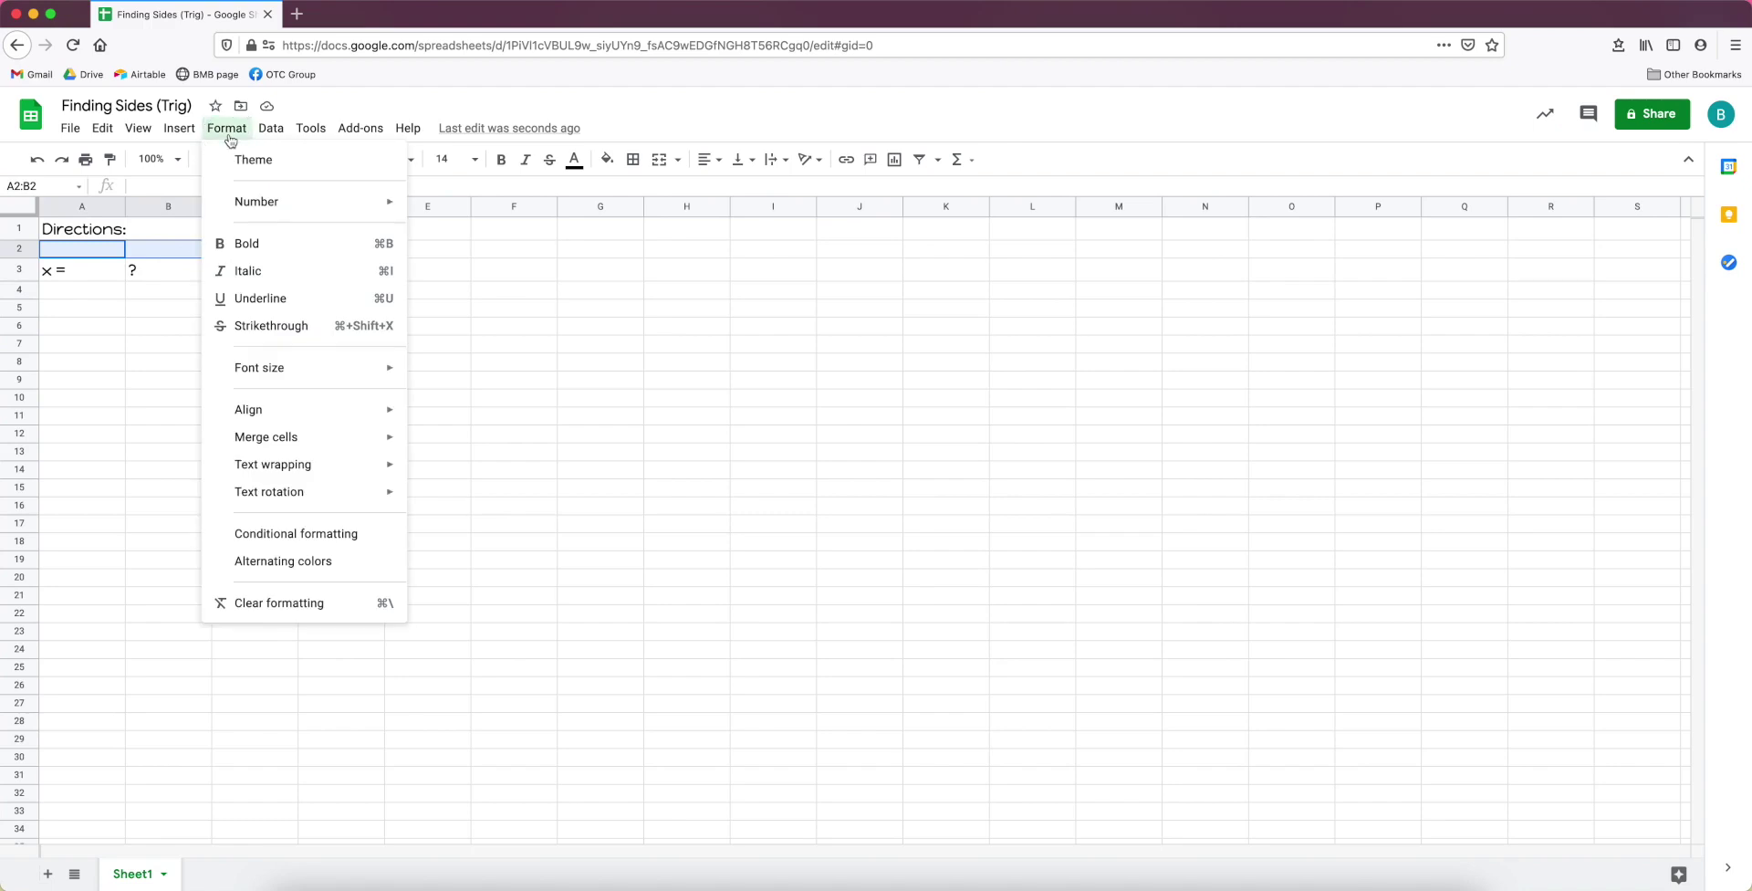
pyautogui.moveTo(349, 443)
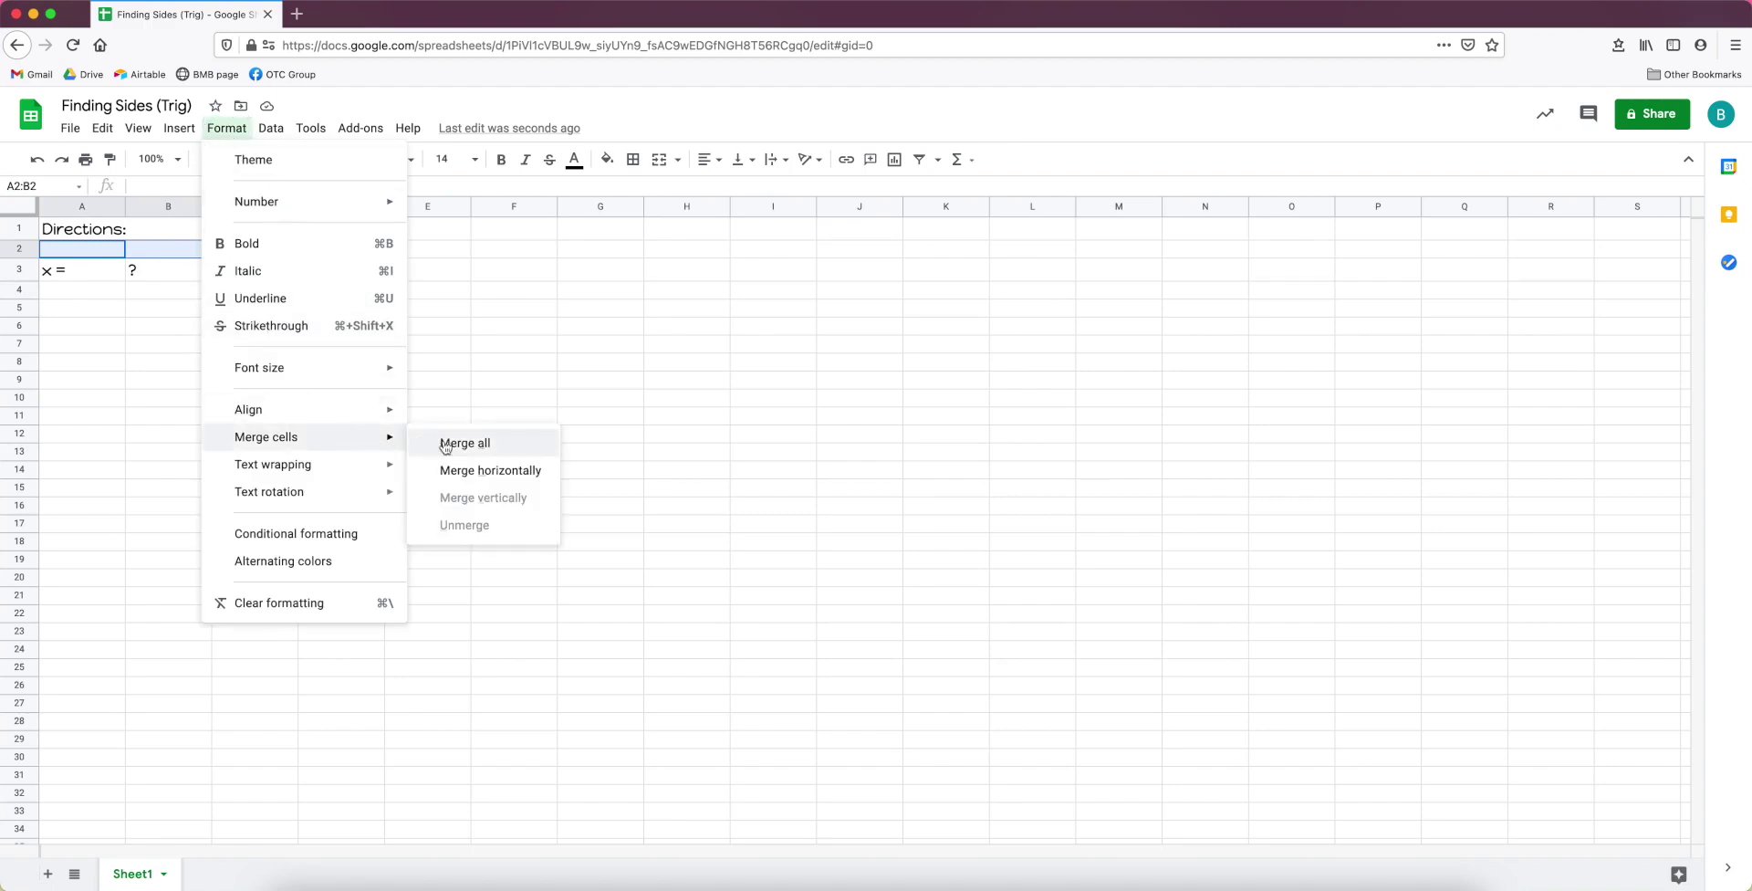
pyautogui.click(489, 469)
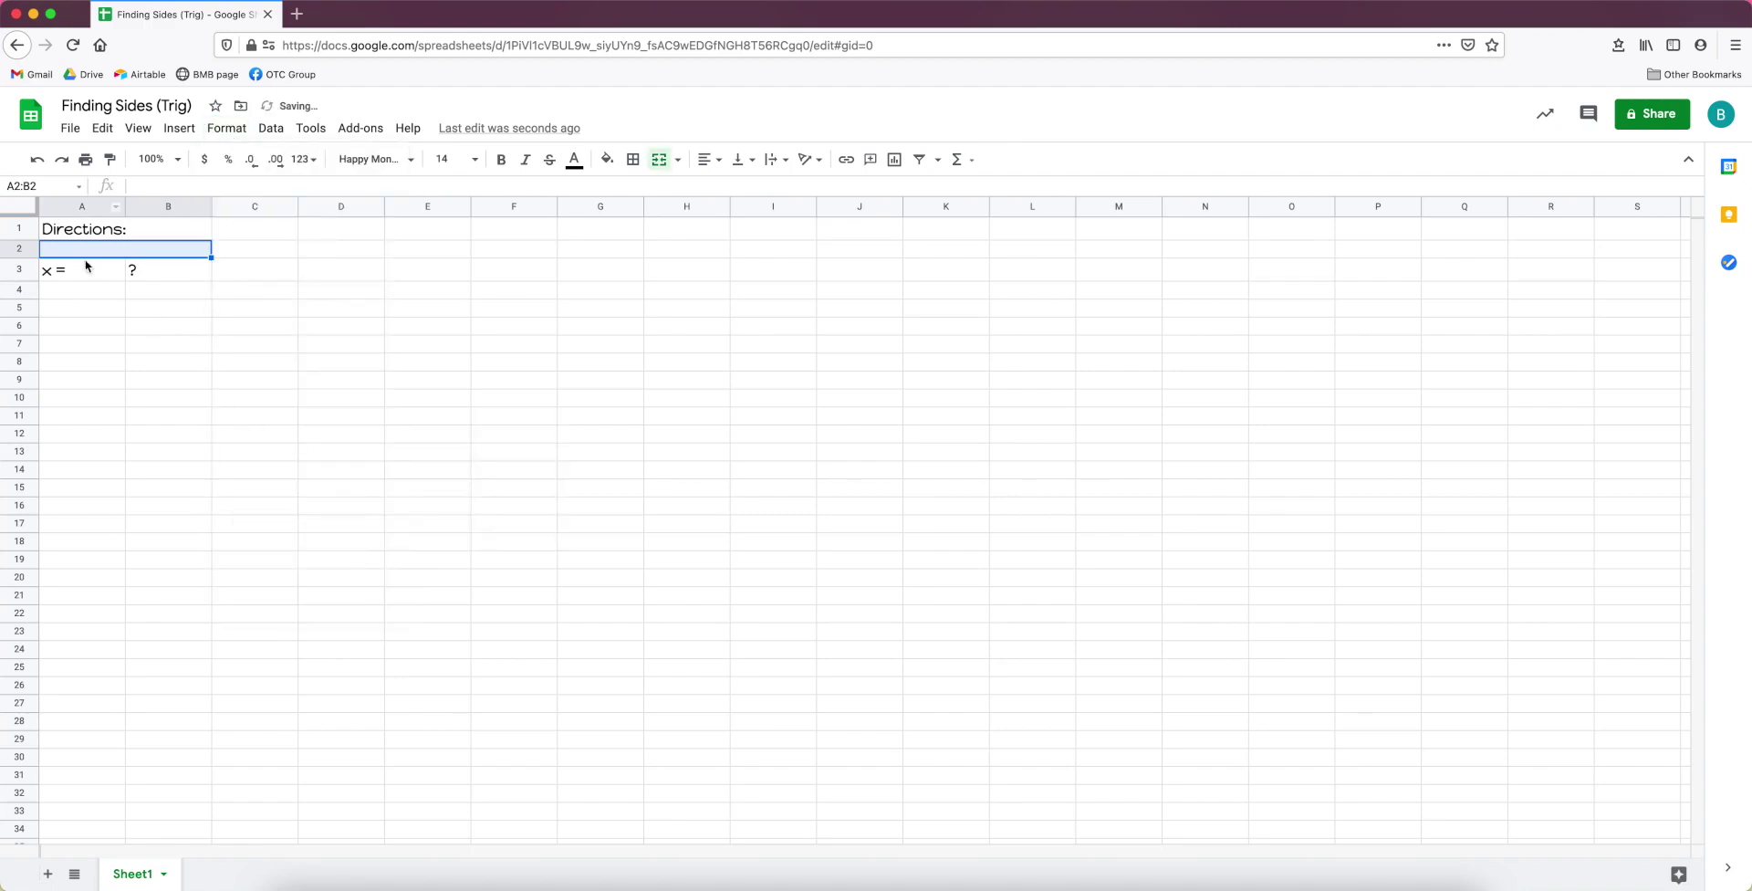
# Insert image file 1 inside the merged cell A2:B2 and make row 2 tall enough to show the triangle clearly.
pyautogui.click(178, 133)
pyautogui.moveTo(273, 395)
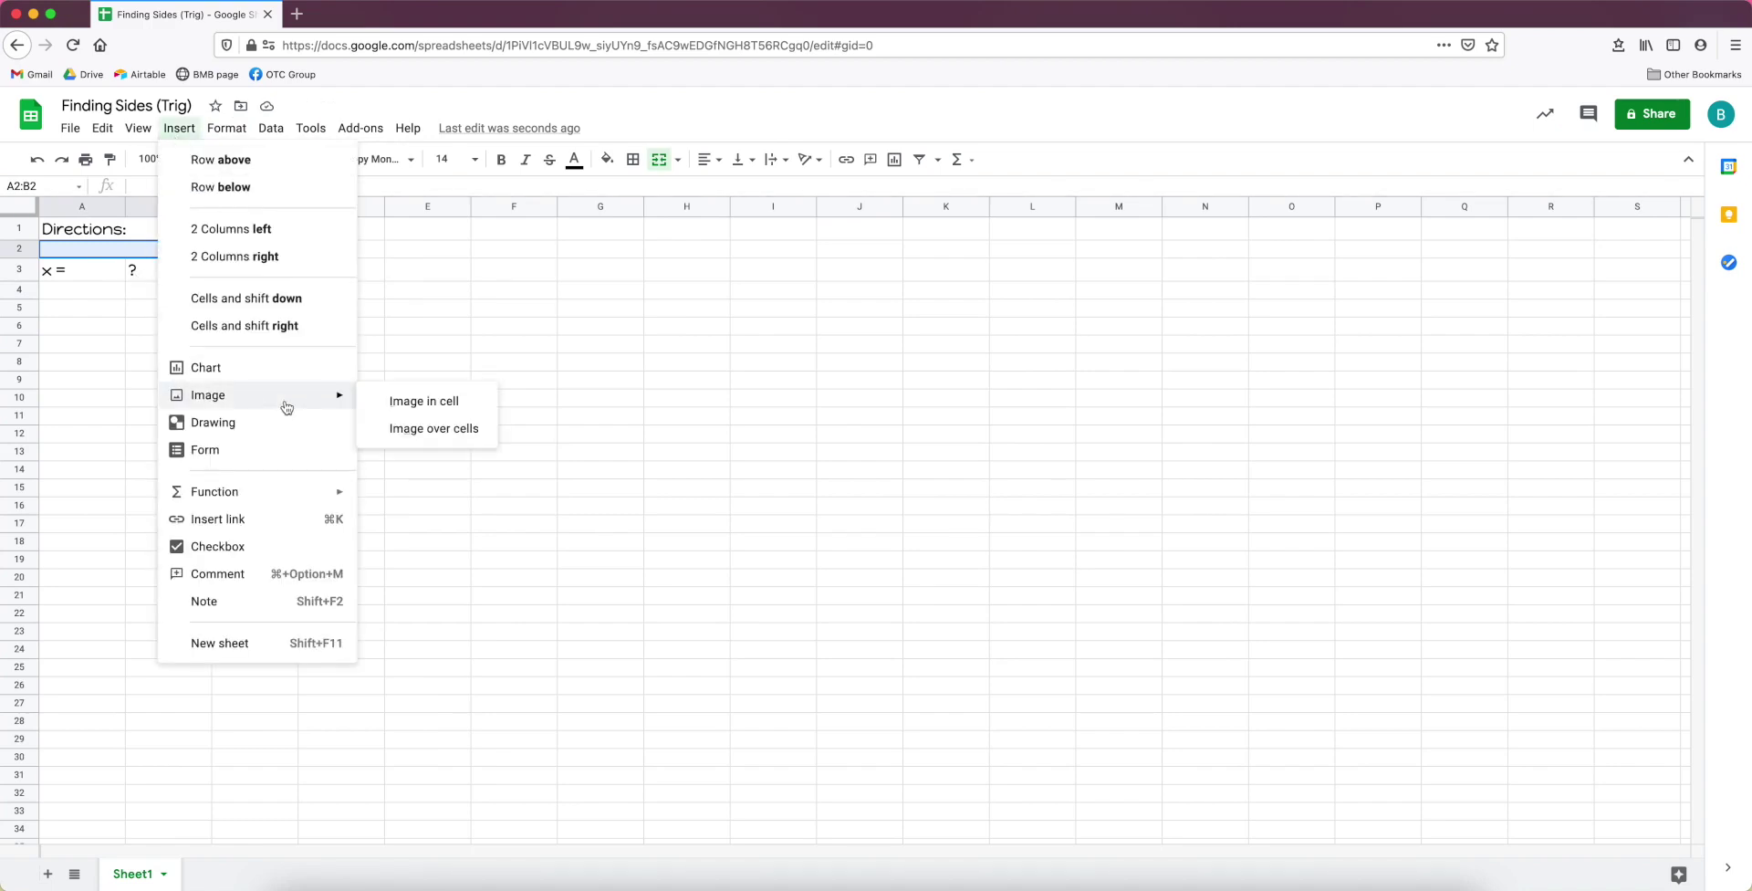
pyautogui.click(475, 403)
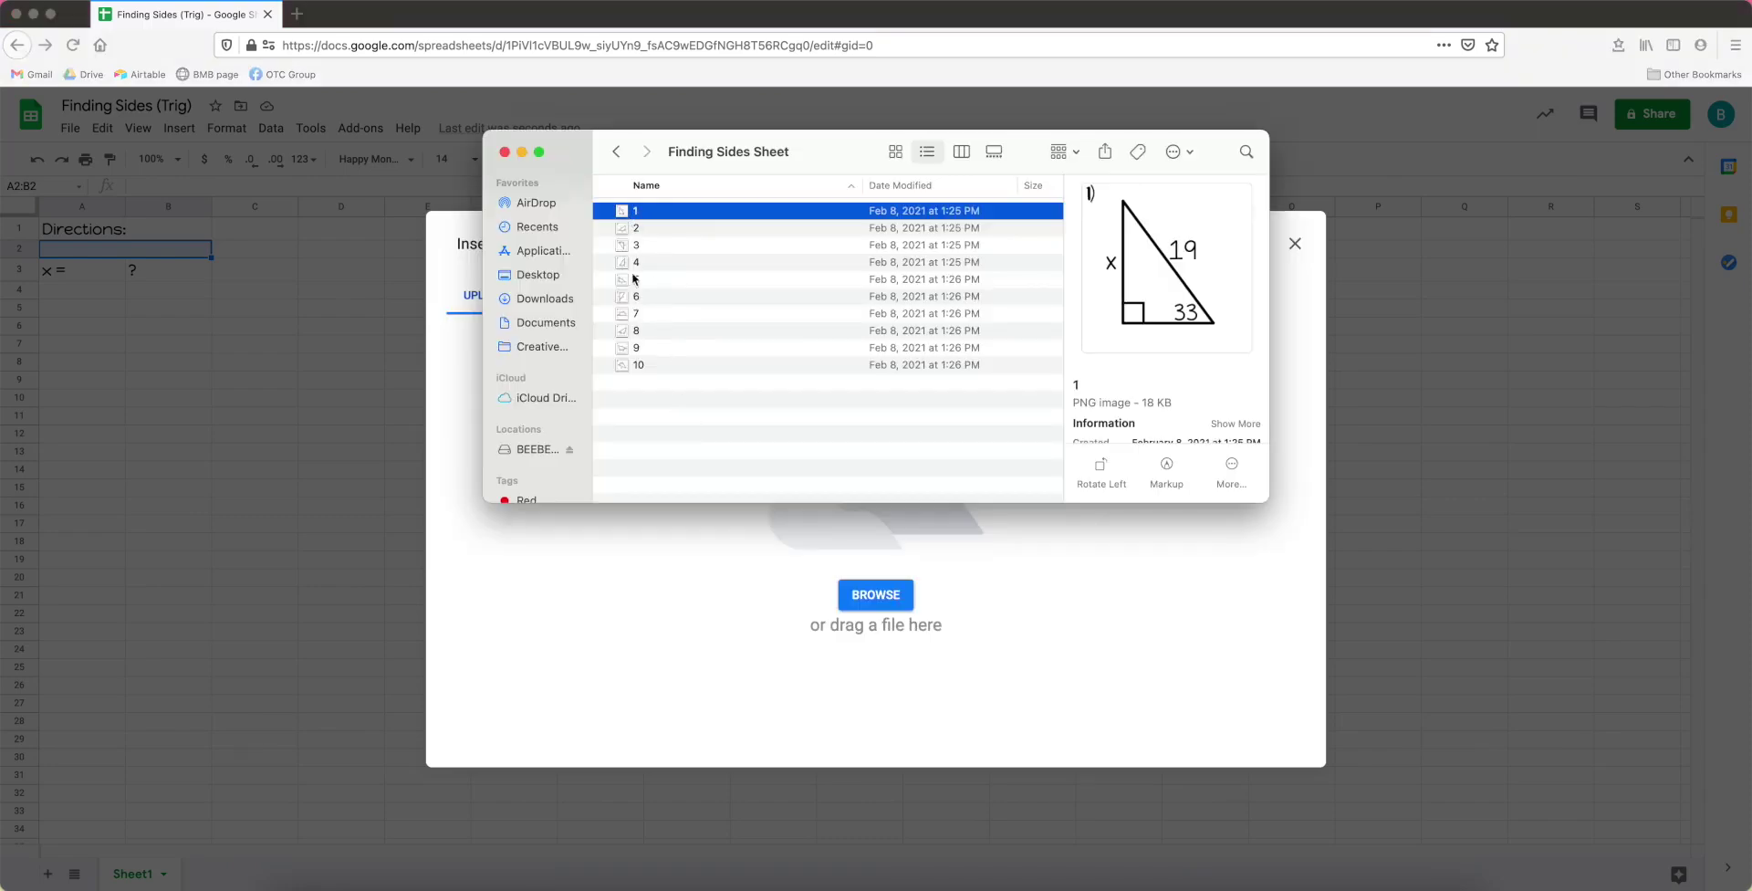
pyautogui.moveTo(616, 215); pyautogui.dragTo(872, 570)
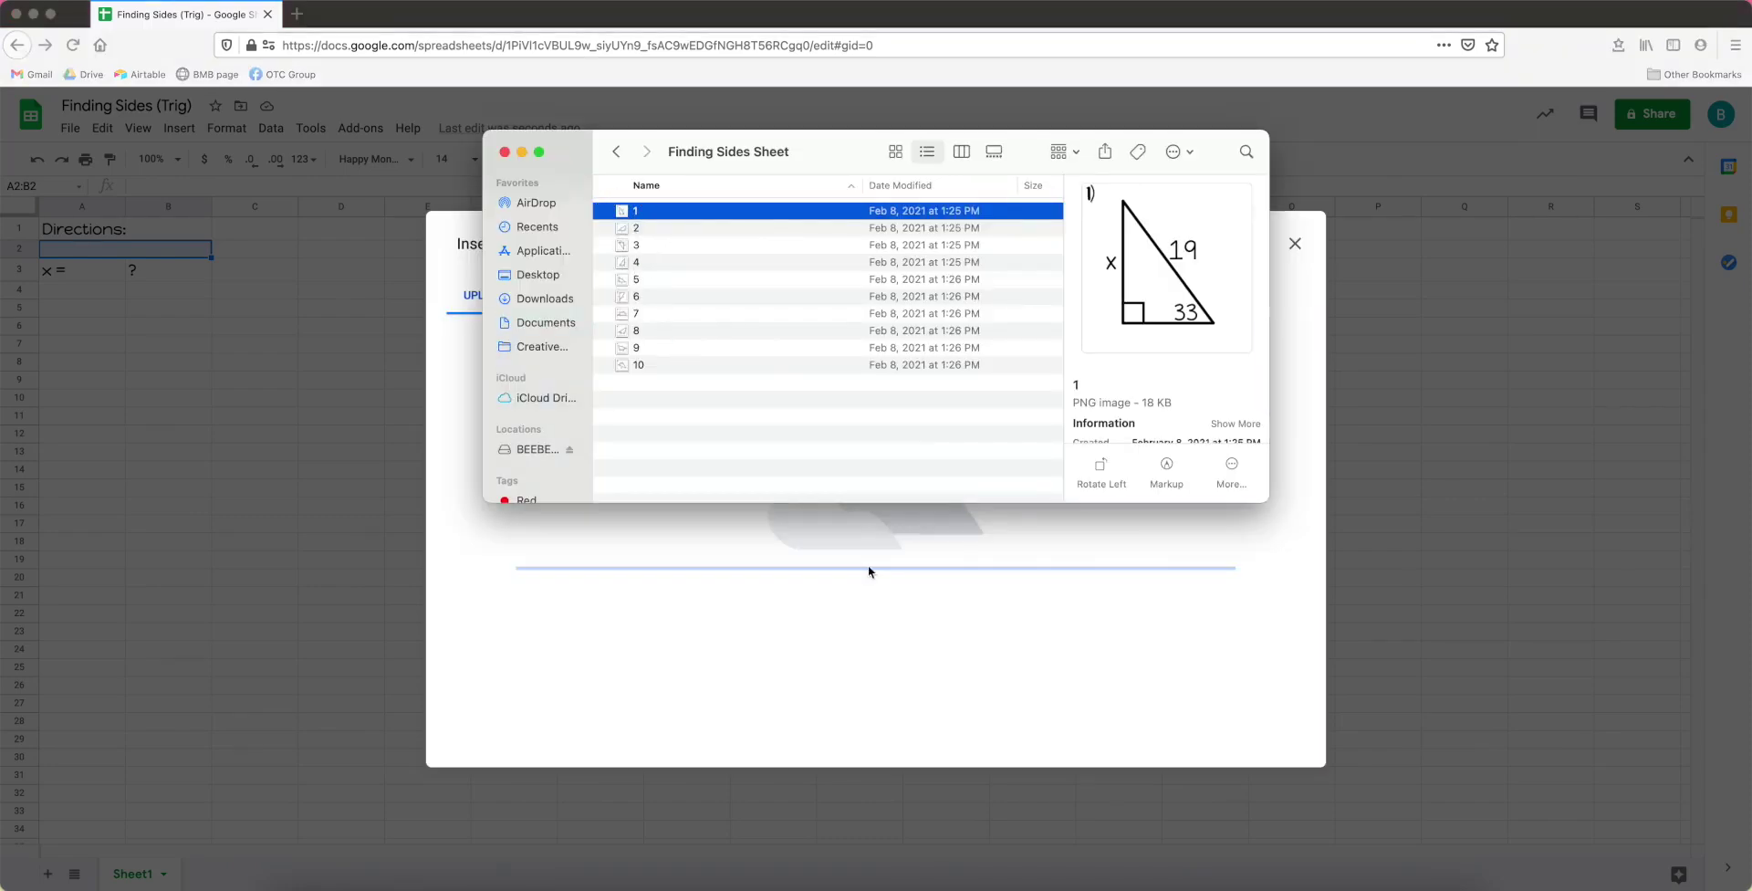
pyautogui.press('Escape')
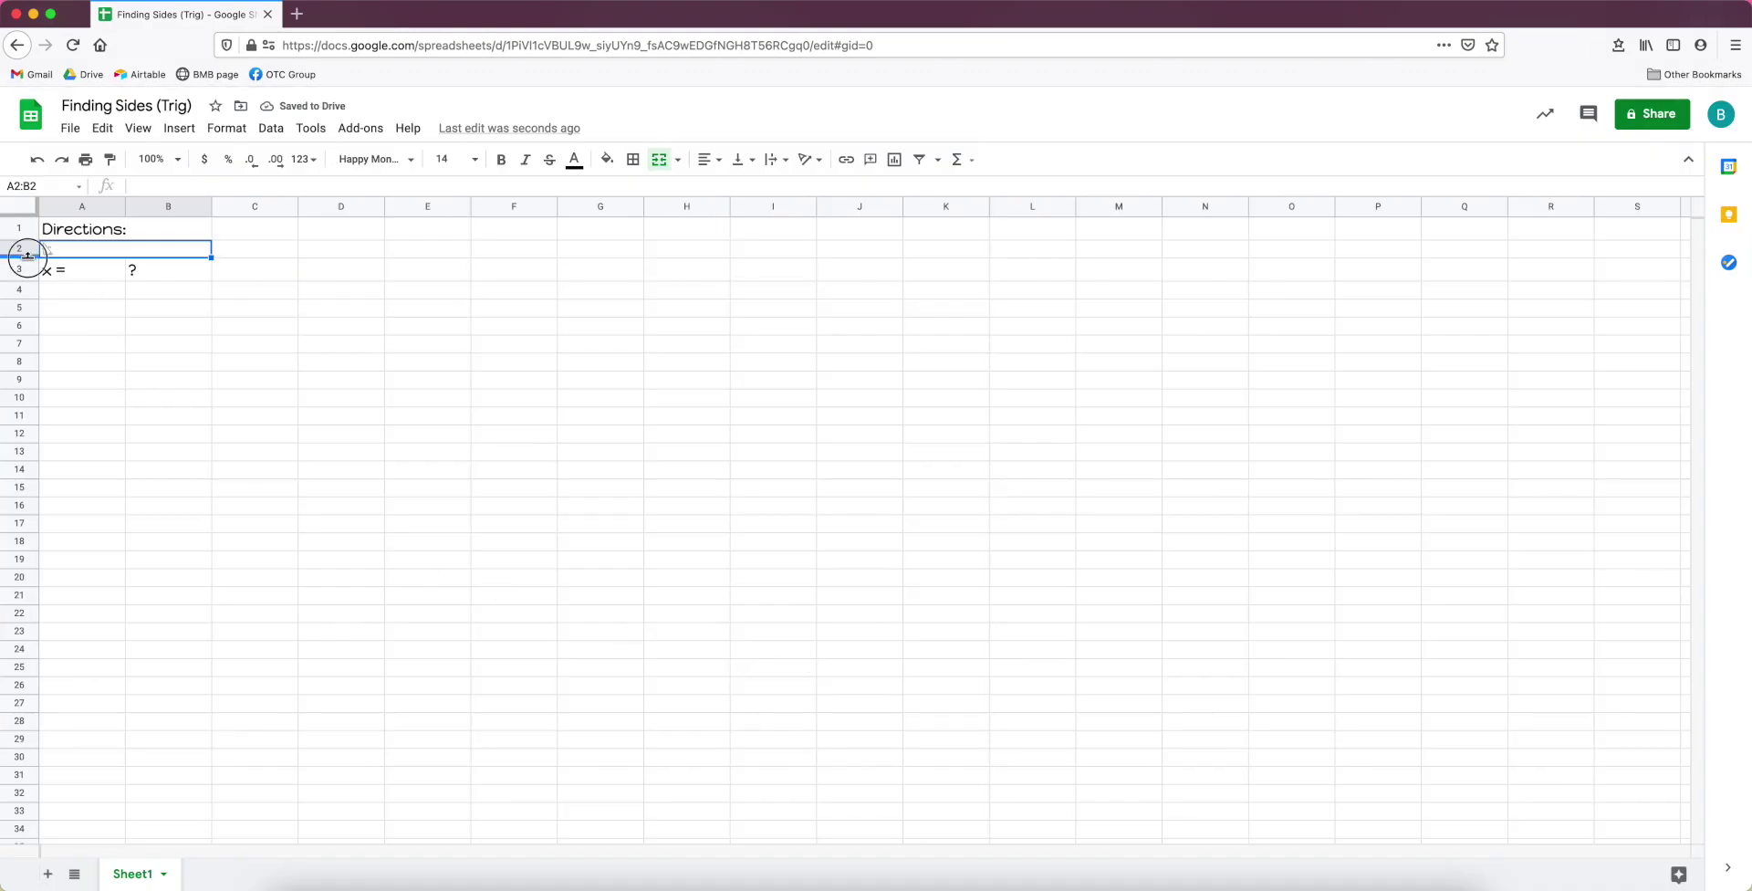
pyautogui.moveTo(26, 258); pyautogui.dragTo(17, 427)
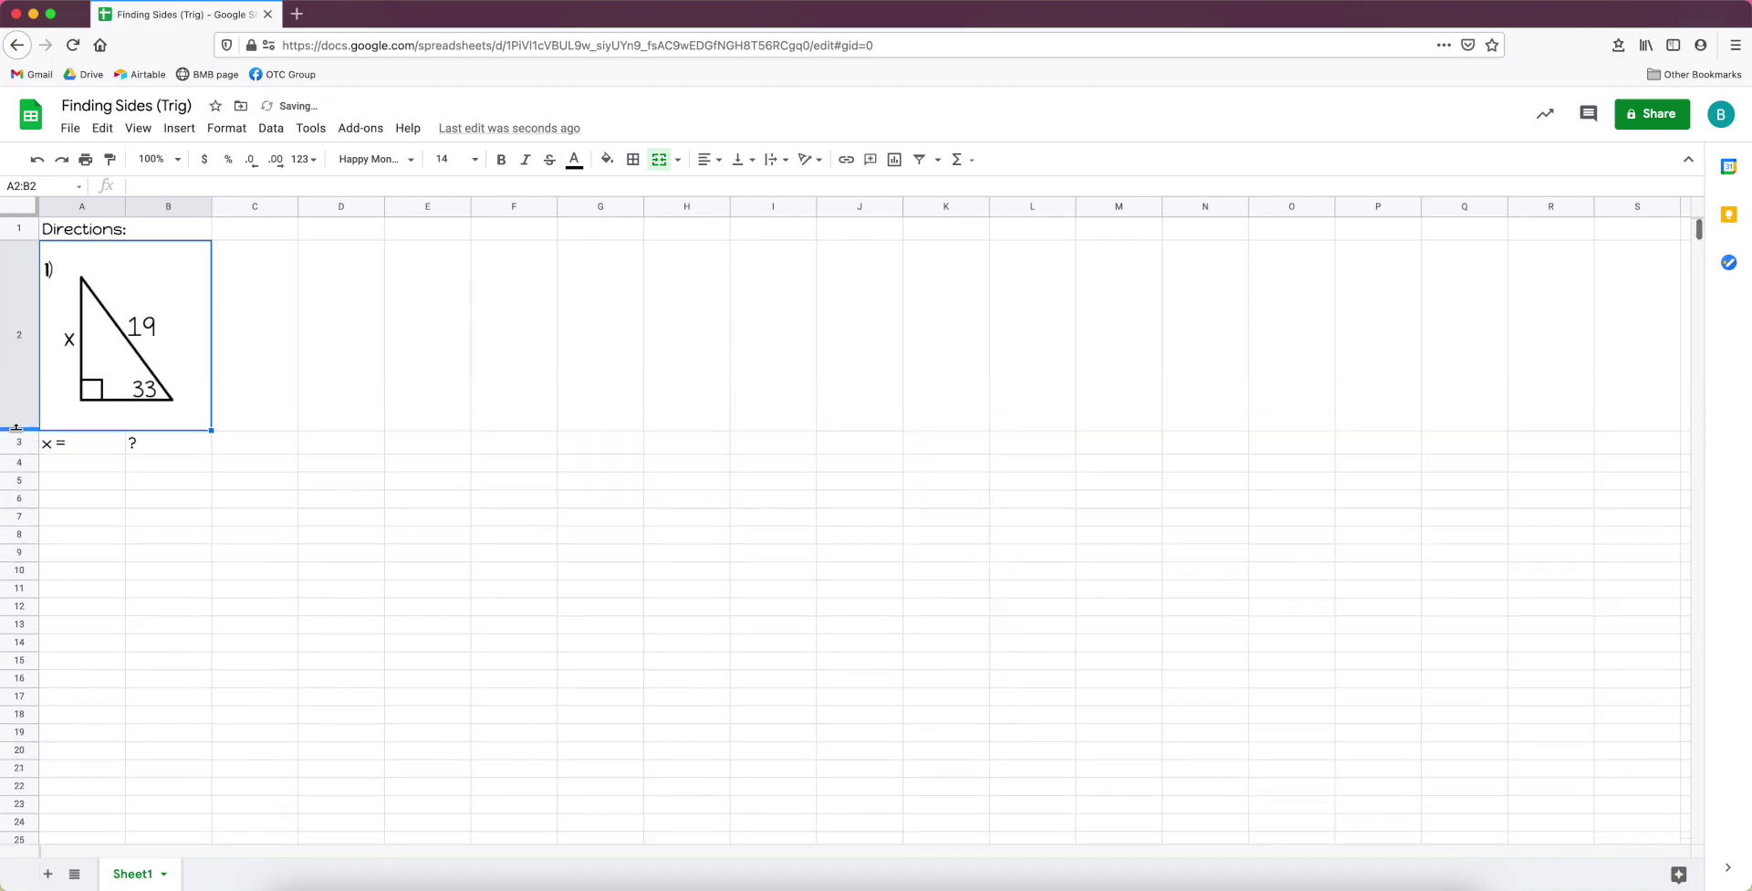
# Merge cells C2 and D2 horizontally for the second problem.
pyautogui.click(254, 411)
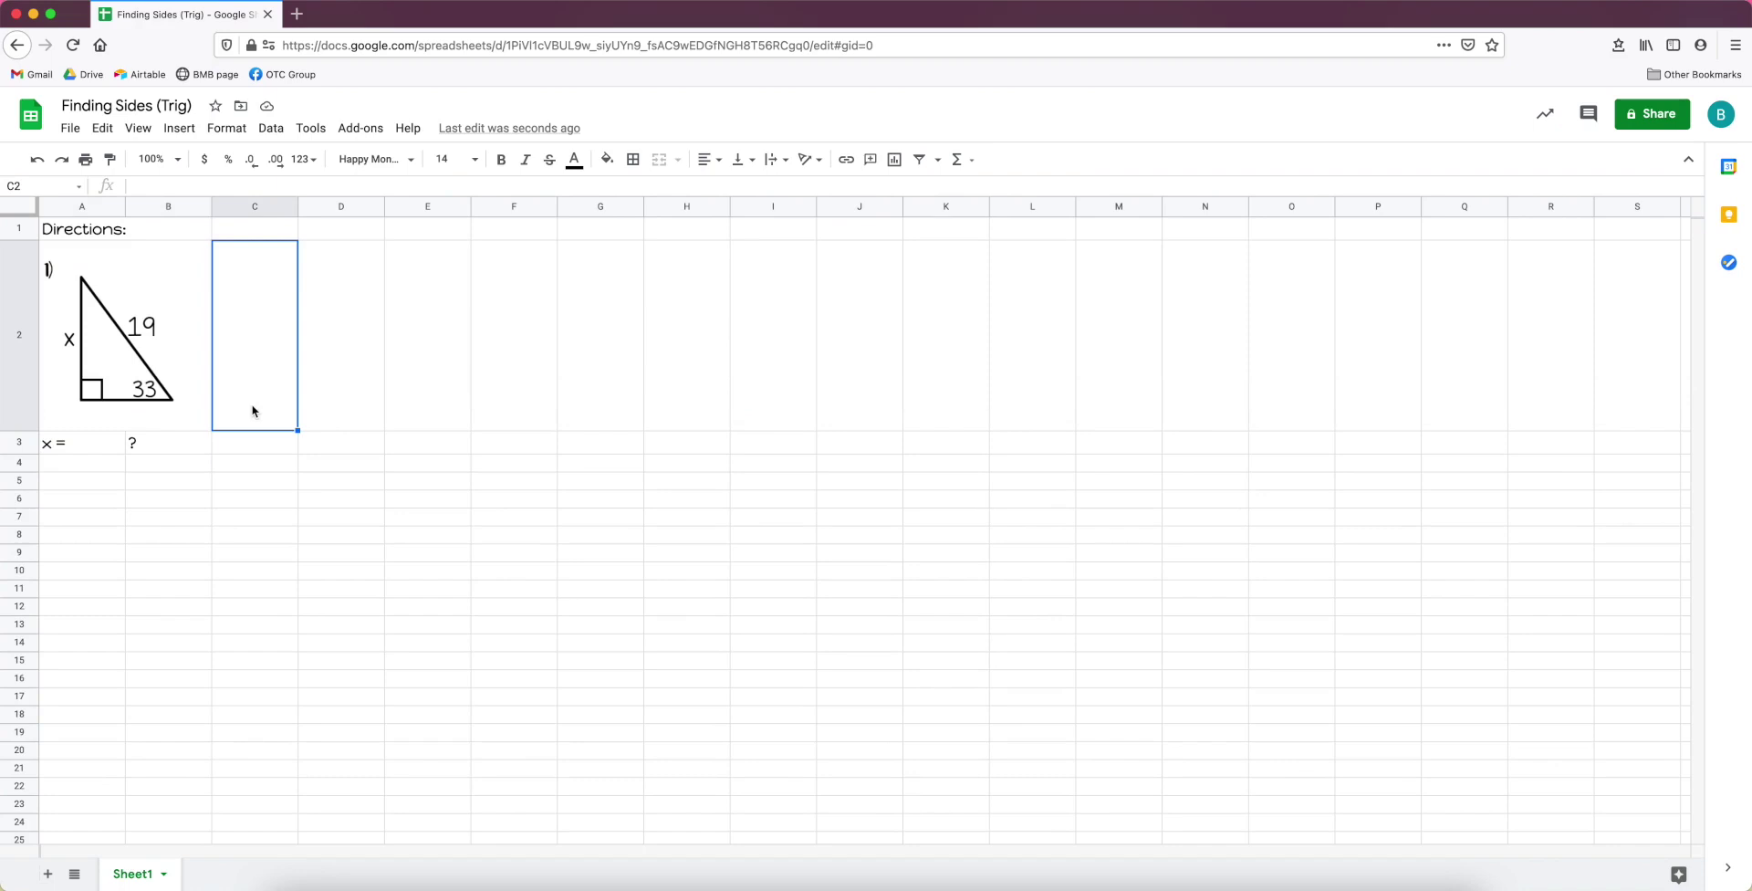
pyautogui.click(265, 397)
pyautogui.moveTo(265, 397); pyautogui.dragTo(316, 395)
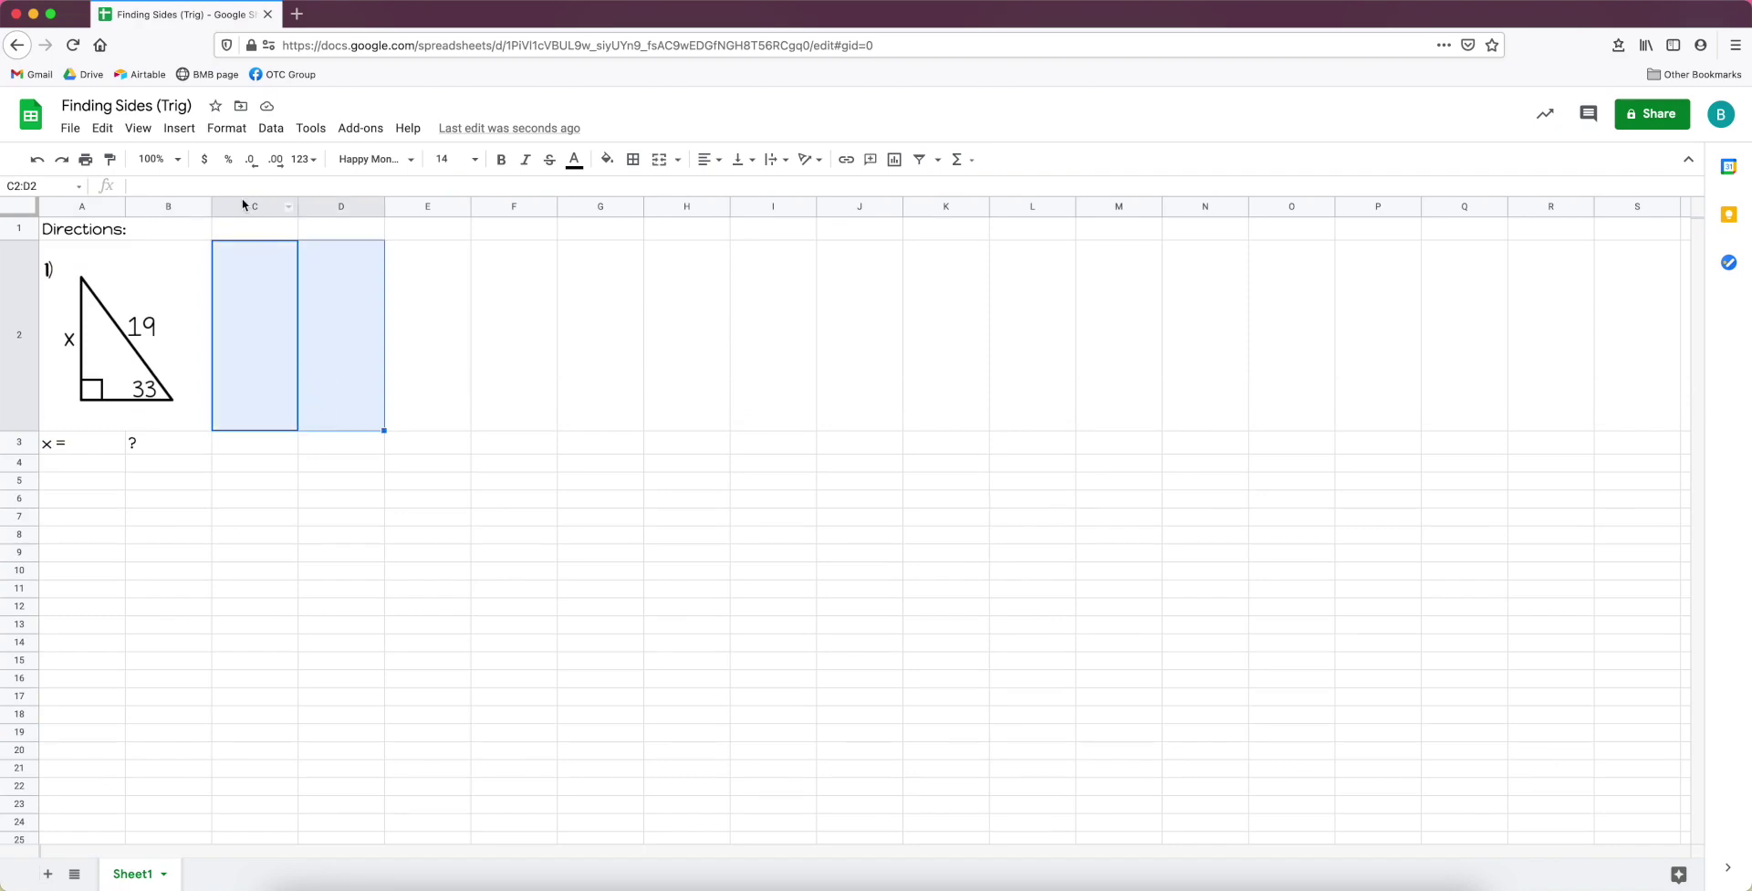
pyautogui.click(236, 133)
pyautogui.moveTo(320, 440)
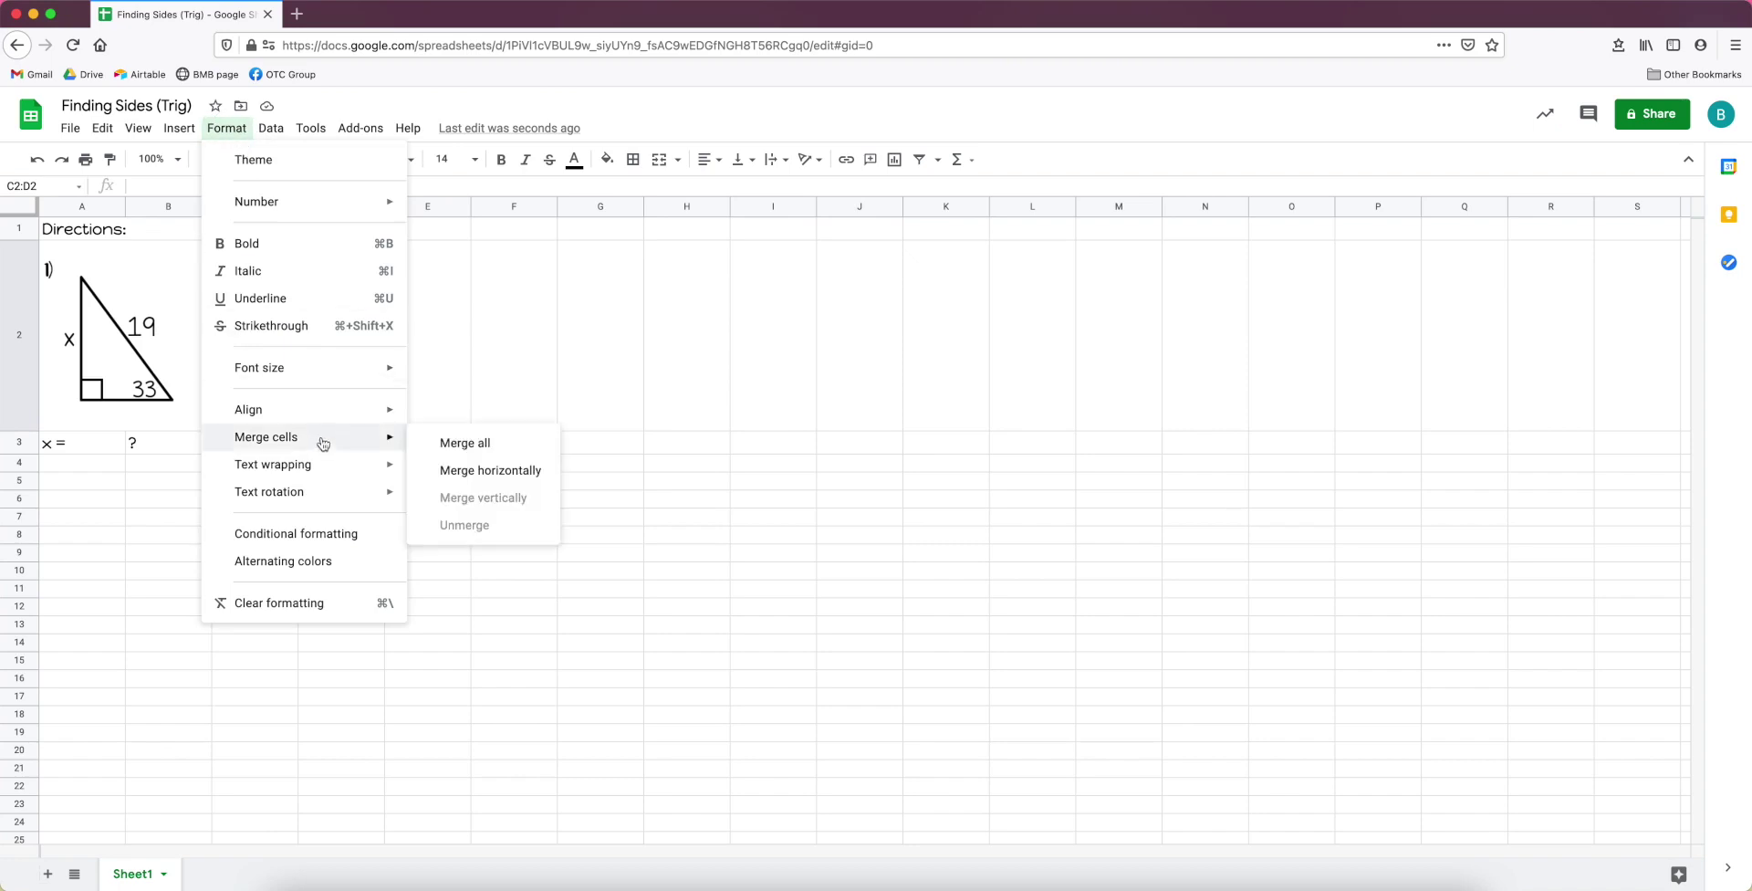
pyautogui.click(445, 470)
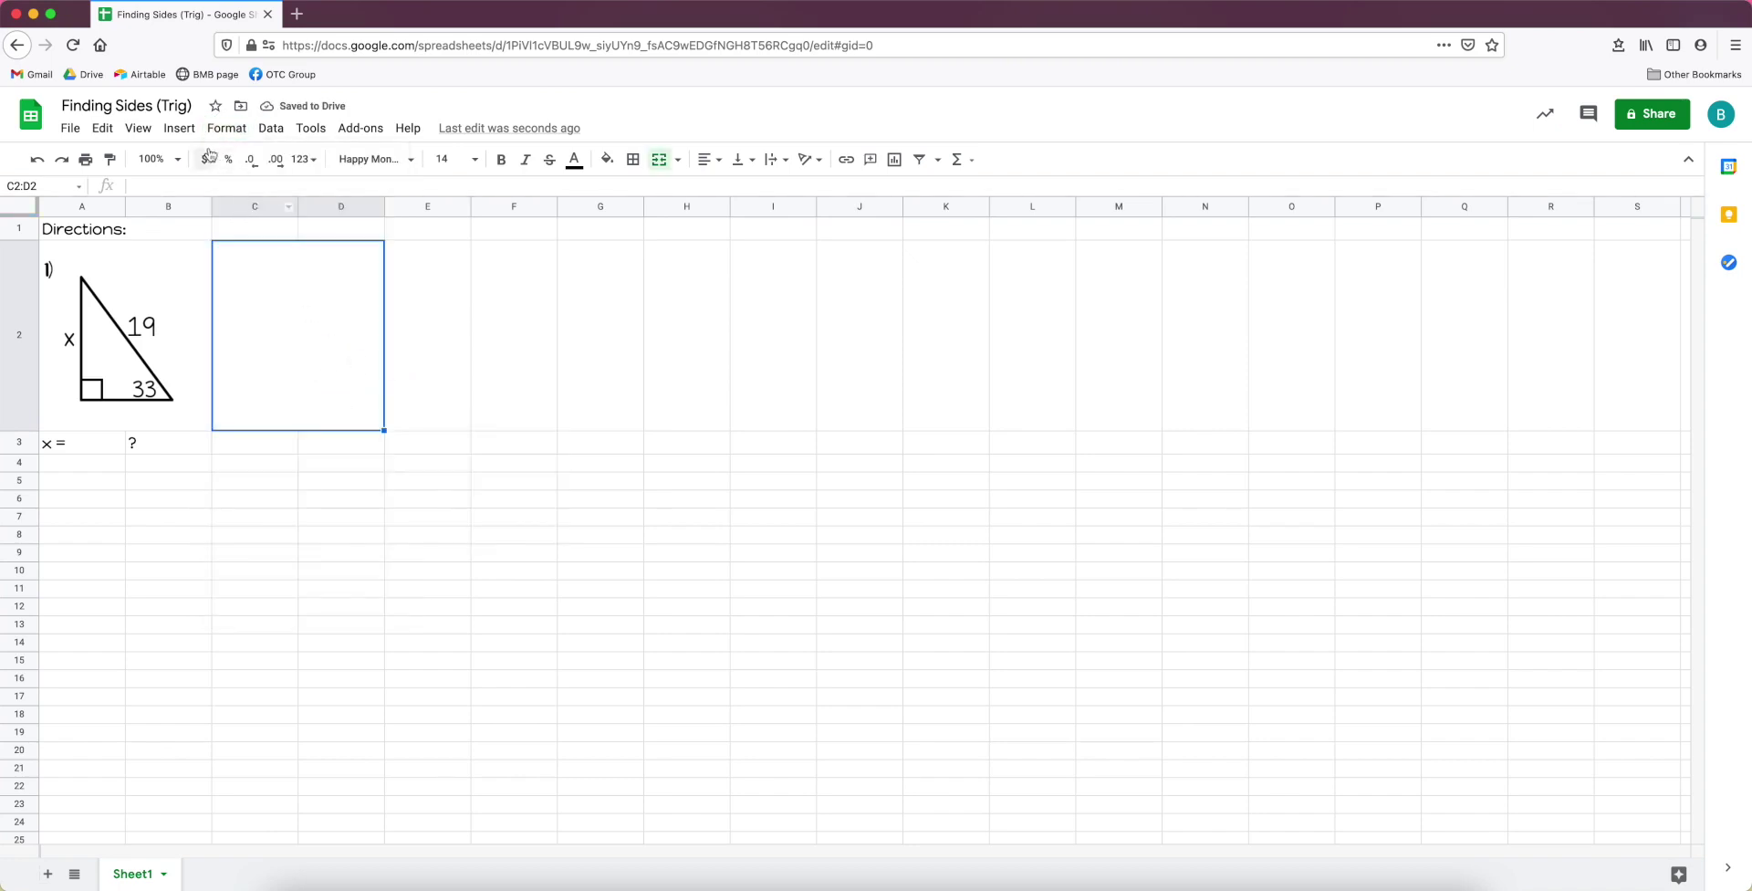
# Insert image file 2 from the Finding Sides Sheet folder inside the merged cell C2:D2.
pyautogui.click(179, 128)
pyautogui.moveTo(346, 403)
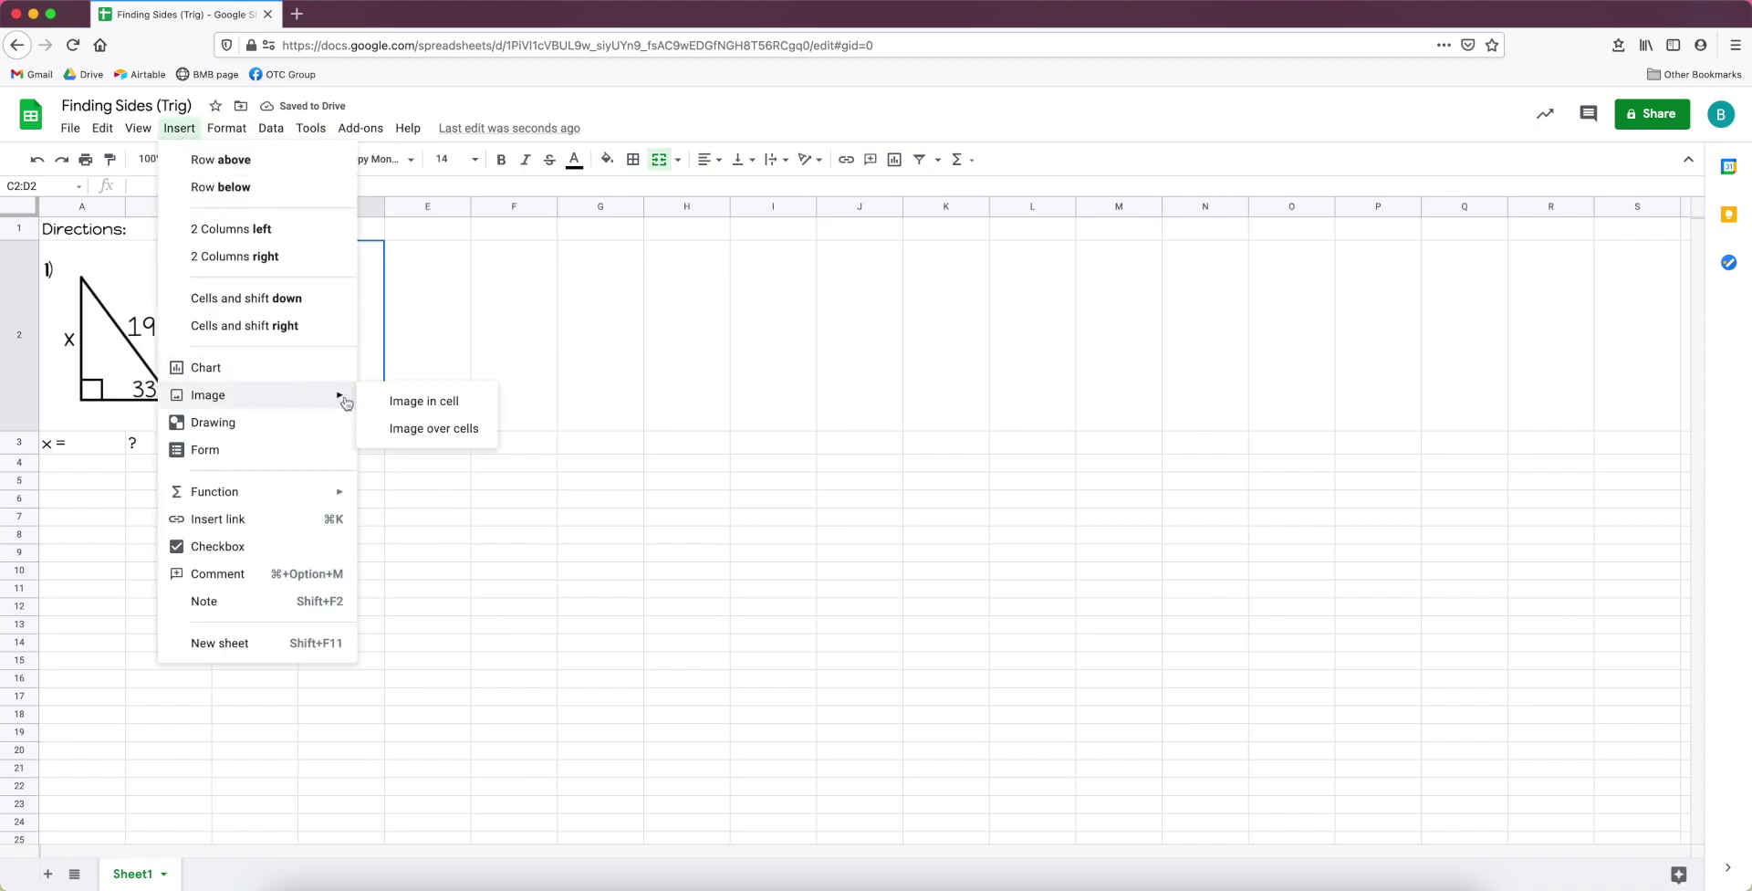
pyautogui.click(415, 400)
pyautogui.click(359, 874)
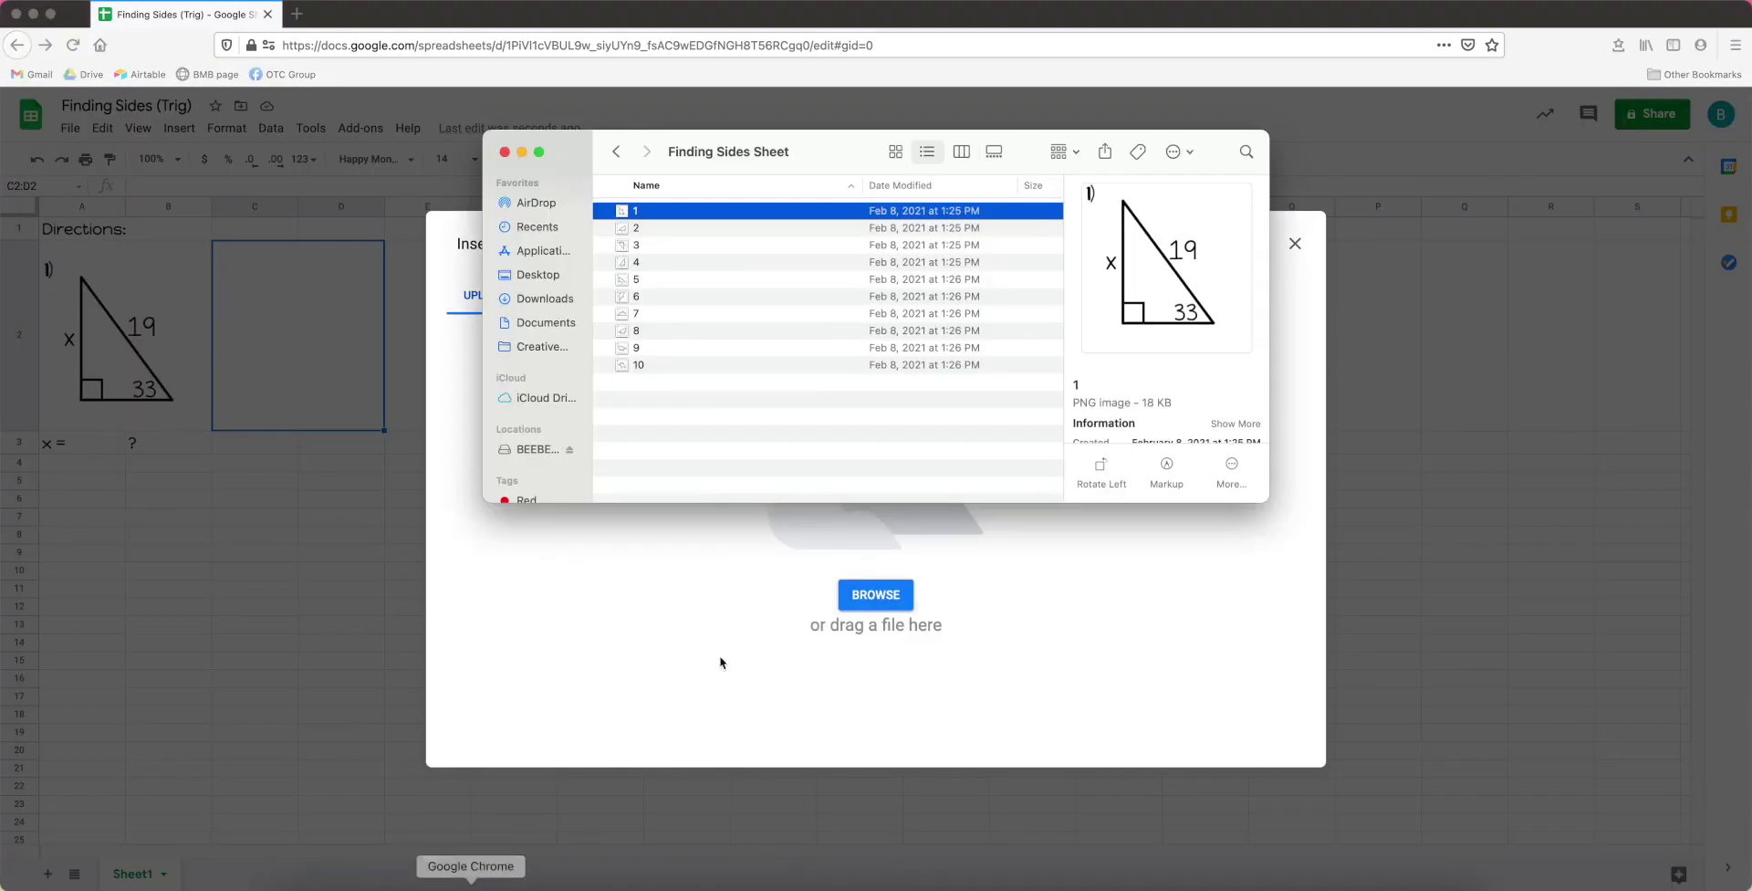
pyautogui.moveTo(680, 228); pyautogui.dragTo(819, 564)
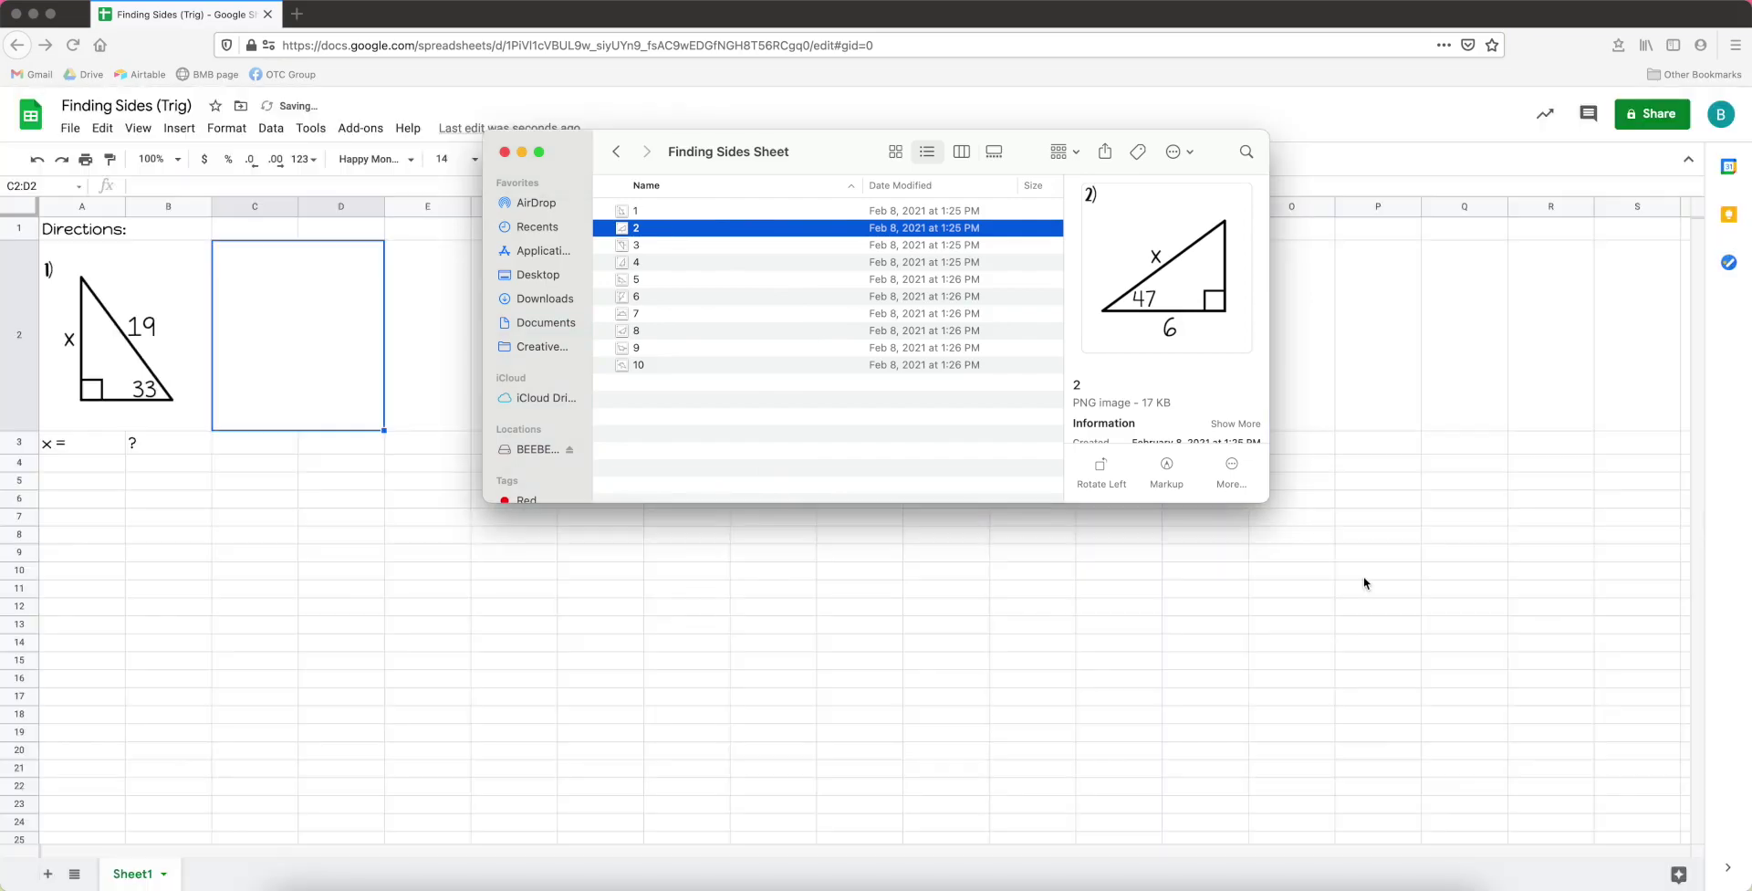
pyautogui.click(1365, 579)
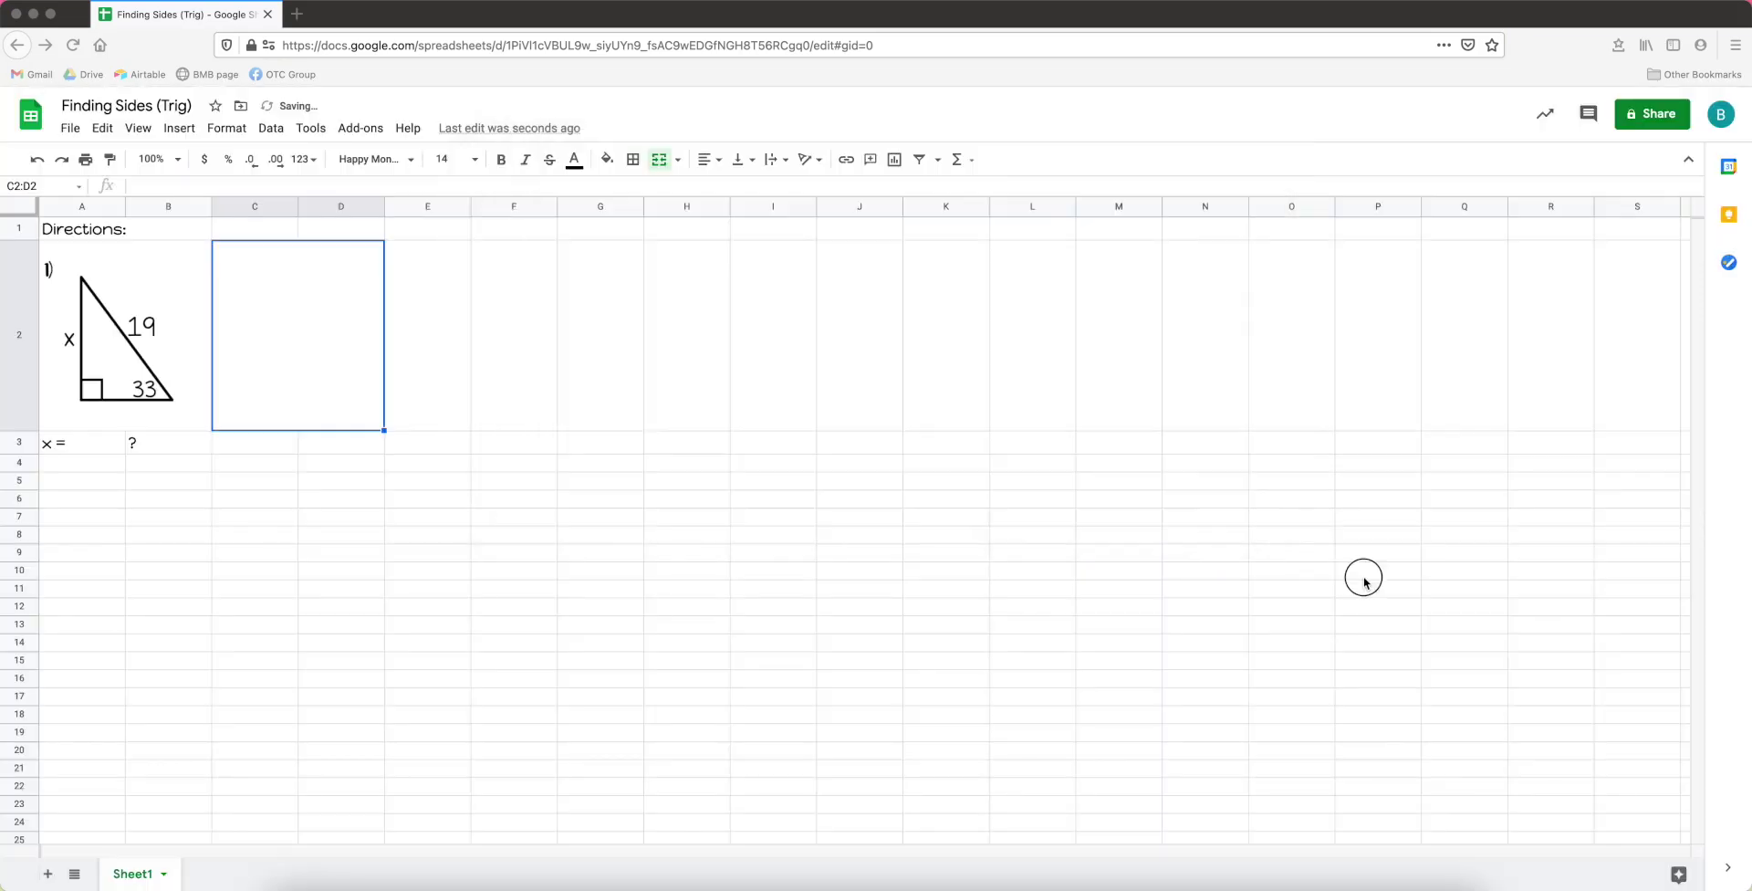
# Enter the answer label "x =" in cell C3 and the placeholder "?" in cell D3.
pyautogui.click(291, 442)
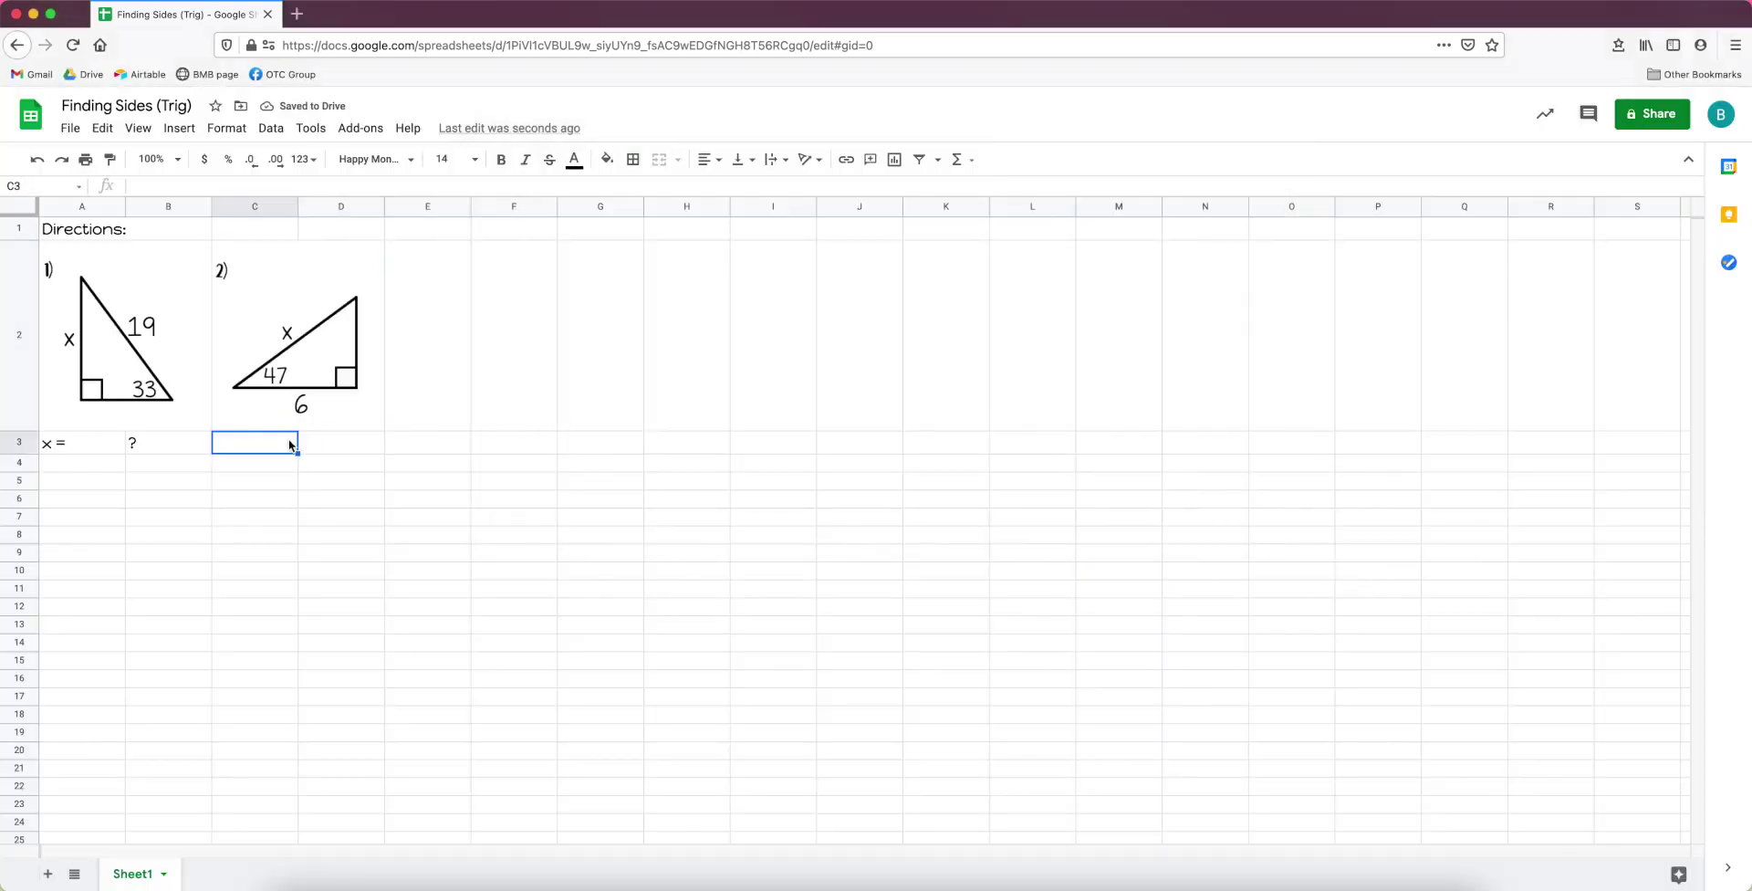
pyautogui.write('x =')
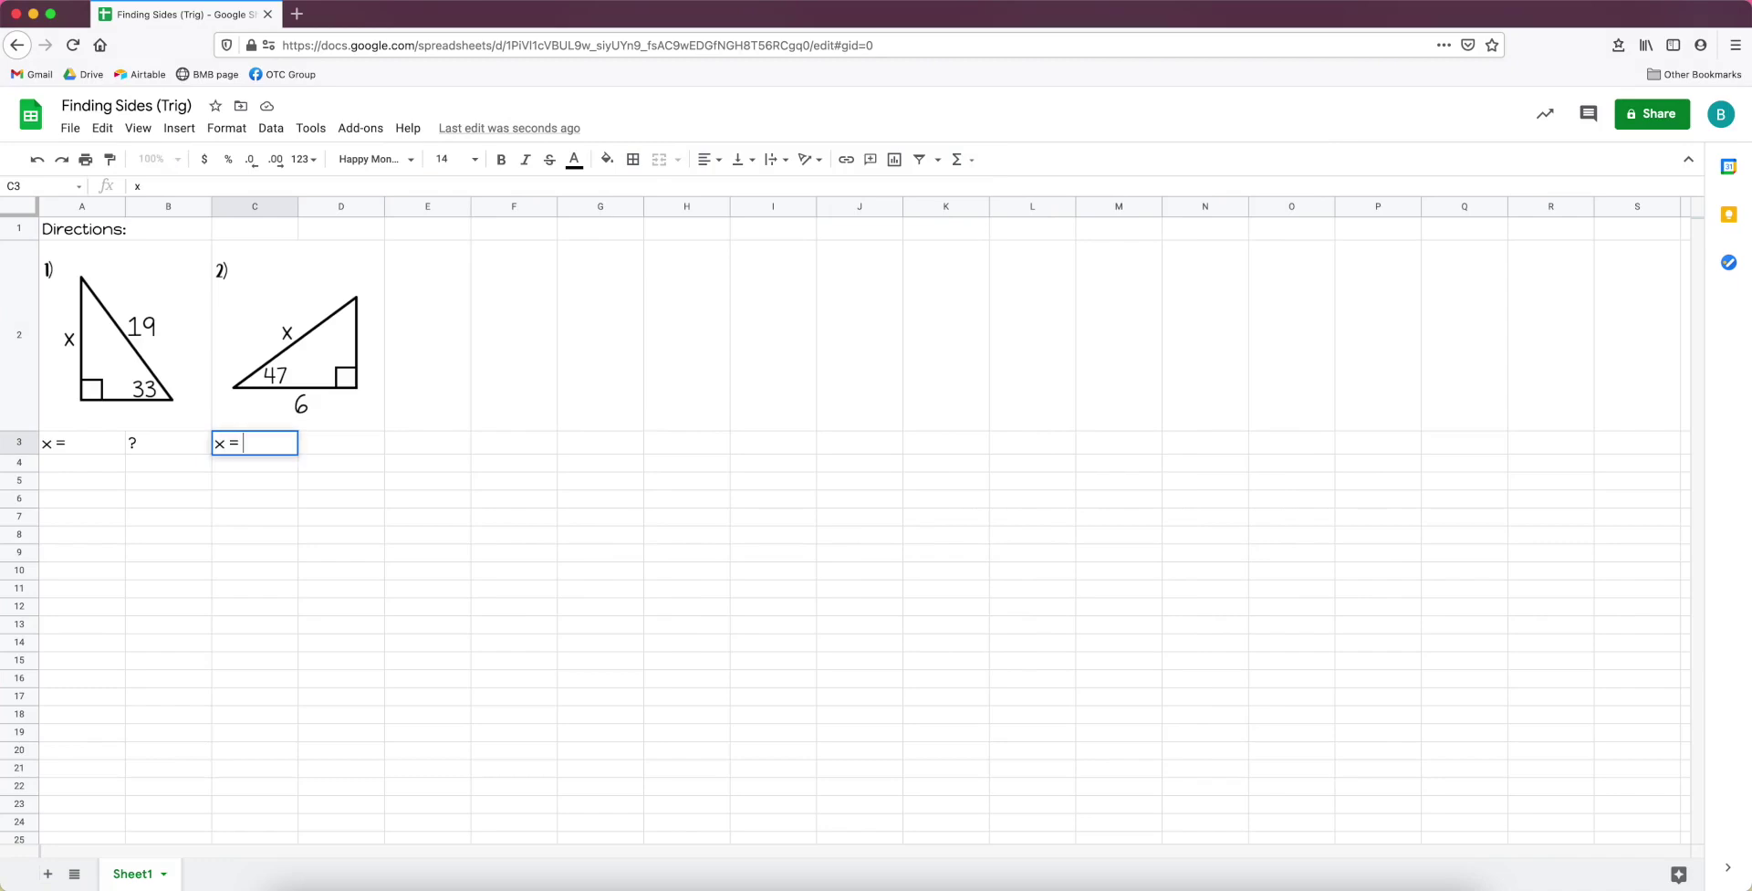
pyautogui.press('Tab')
pyautogui.write('?')
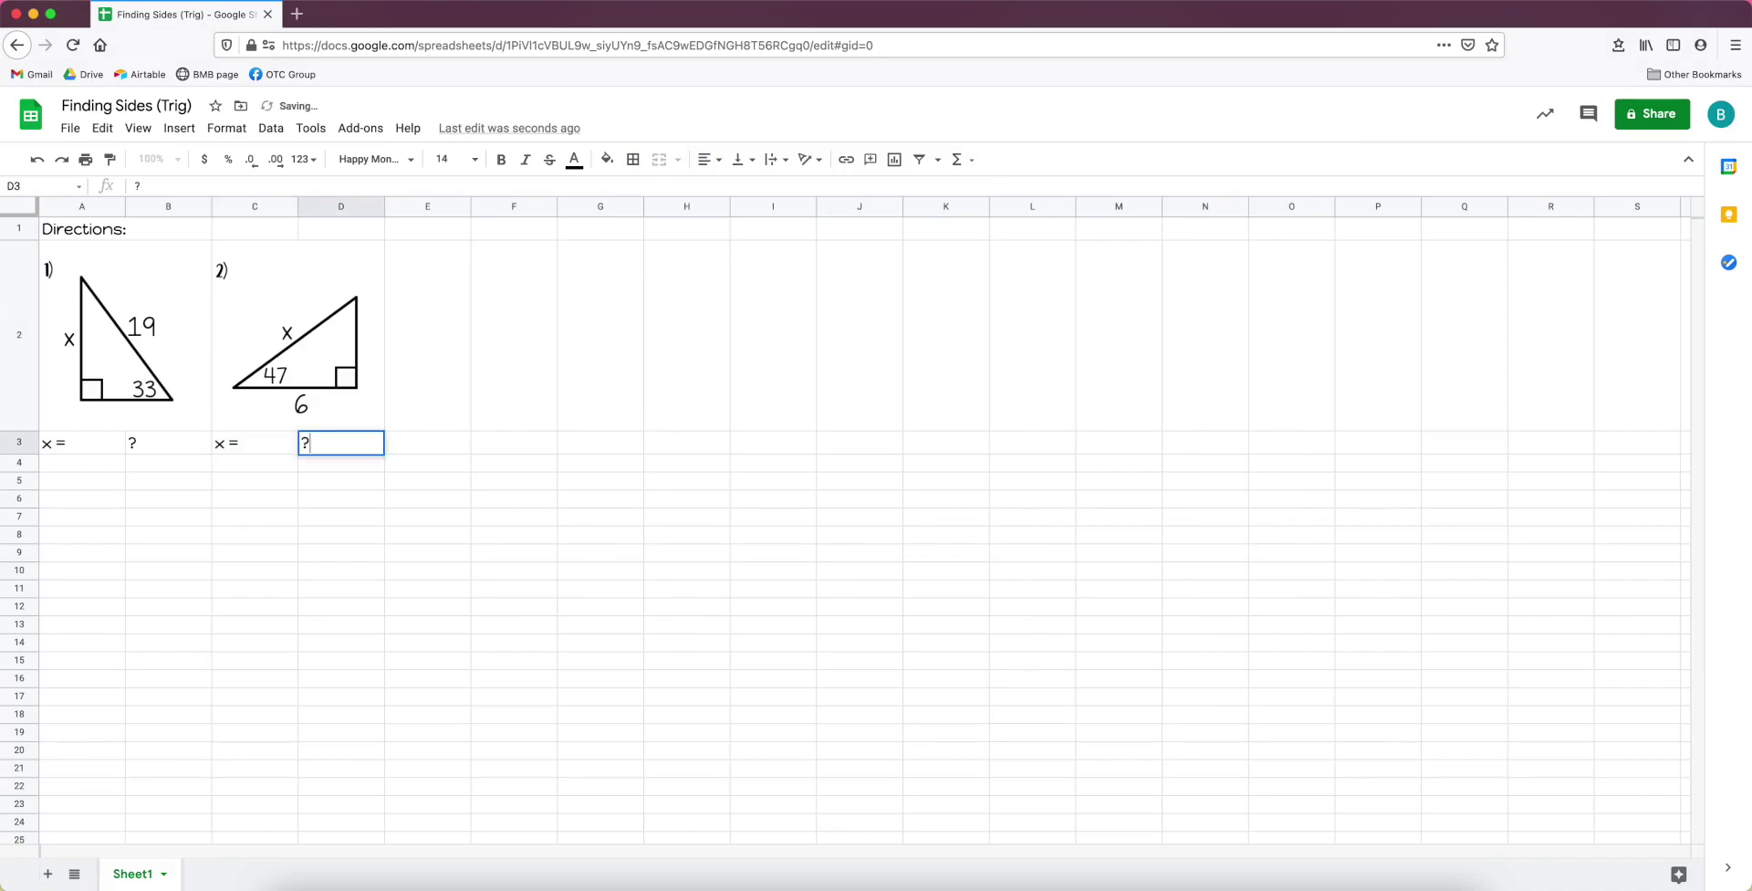
# Replace the placeholders with the answers 10.3 in cell B3 and 8.8 in cell D3.
pyautogui.click(190, 450)
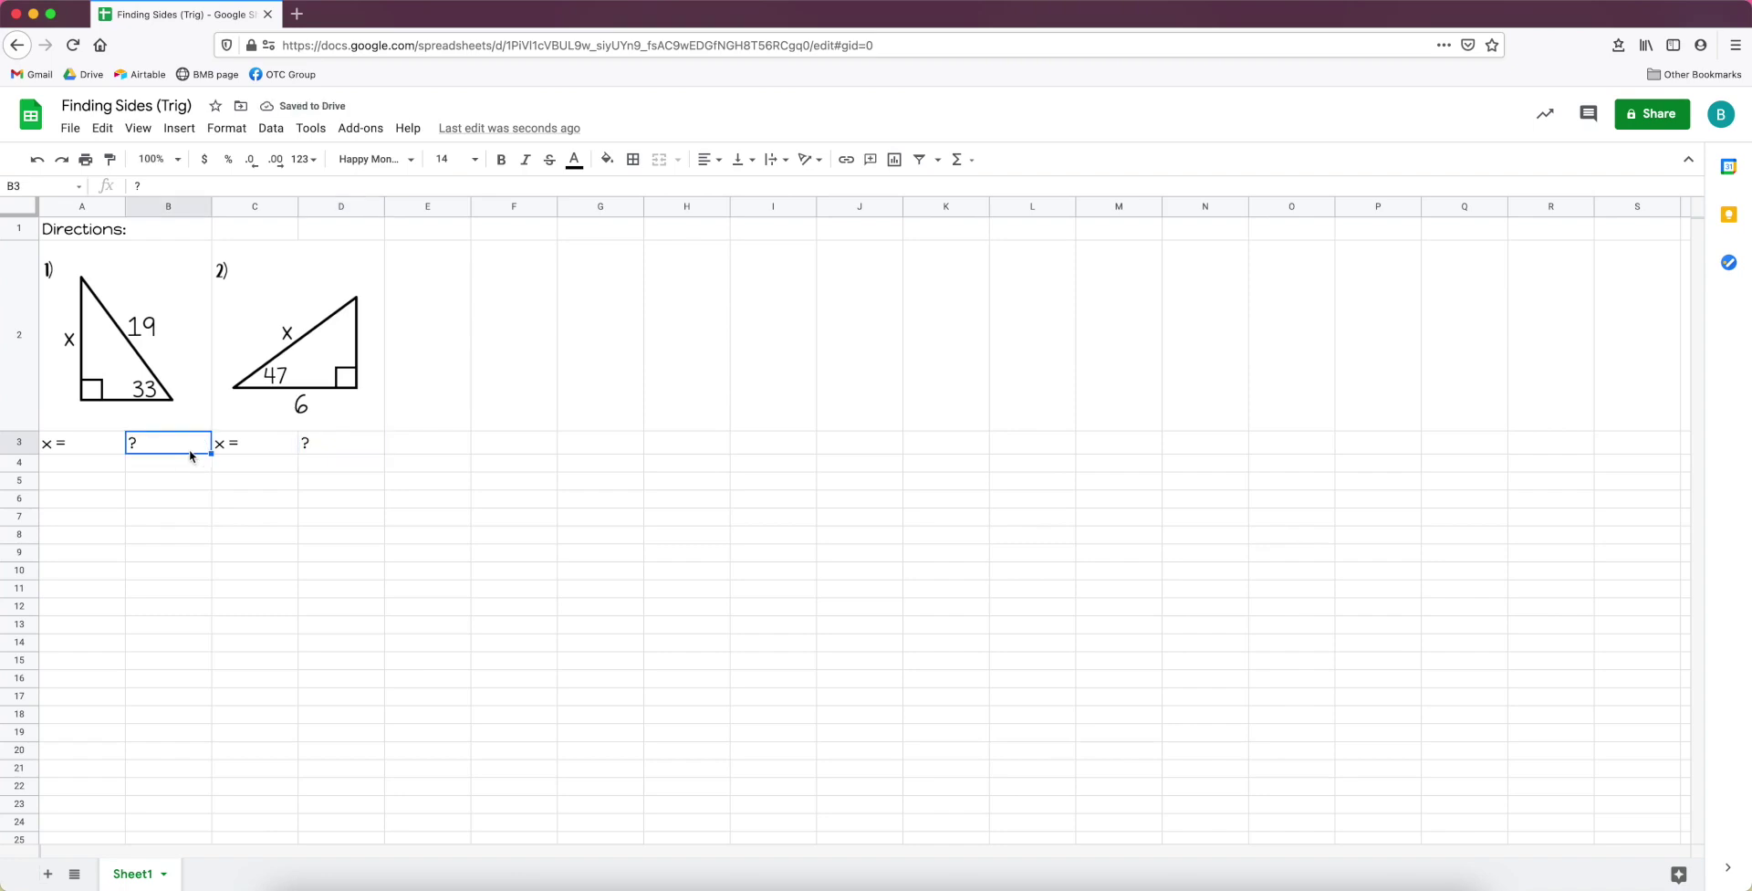
pyautogui.write('10.3')
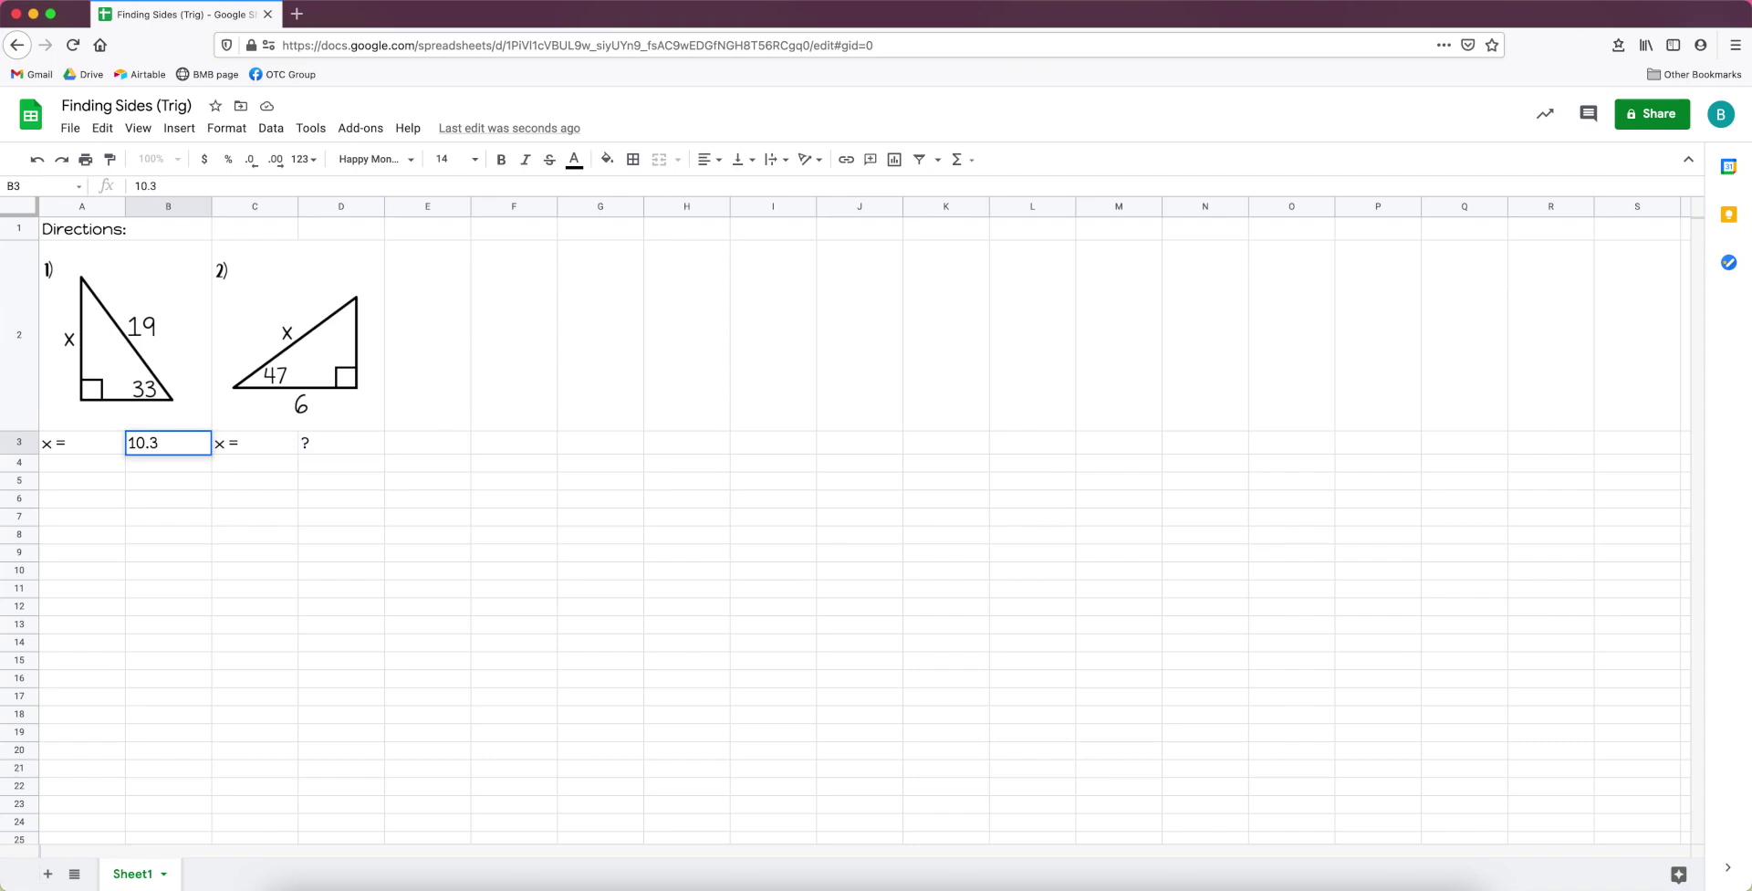
pyautogui.click(317, 444)
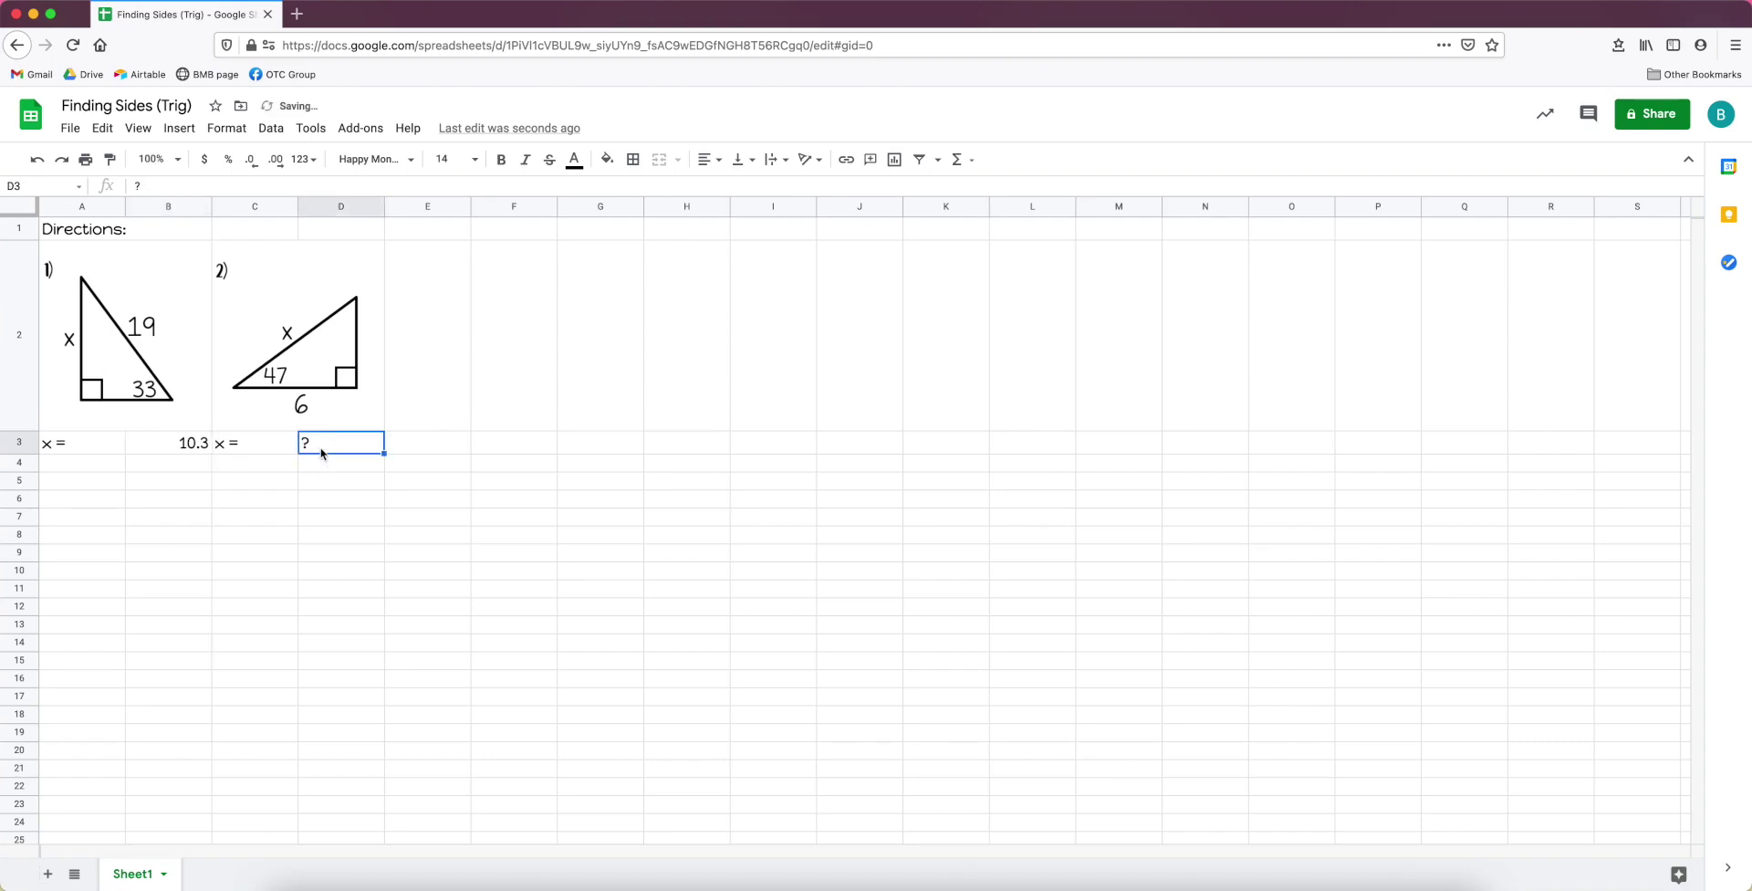
pyautogui.write('8.8')
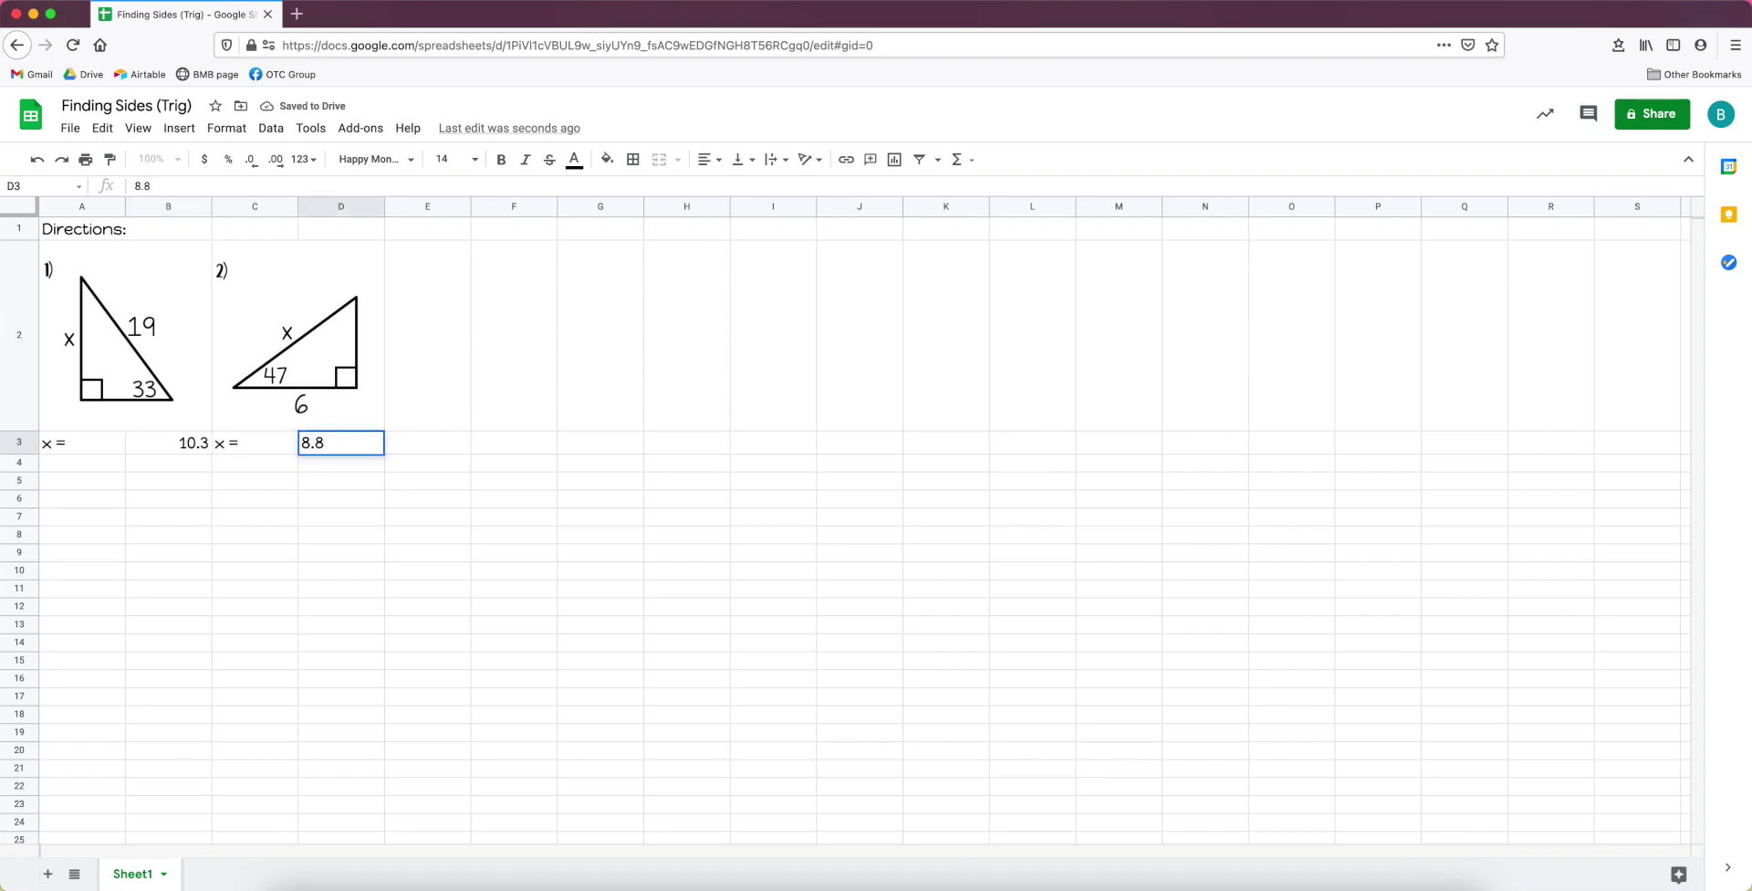
pyautogui.press('Return')
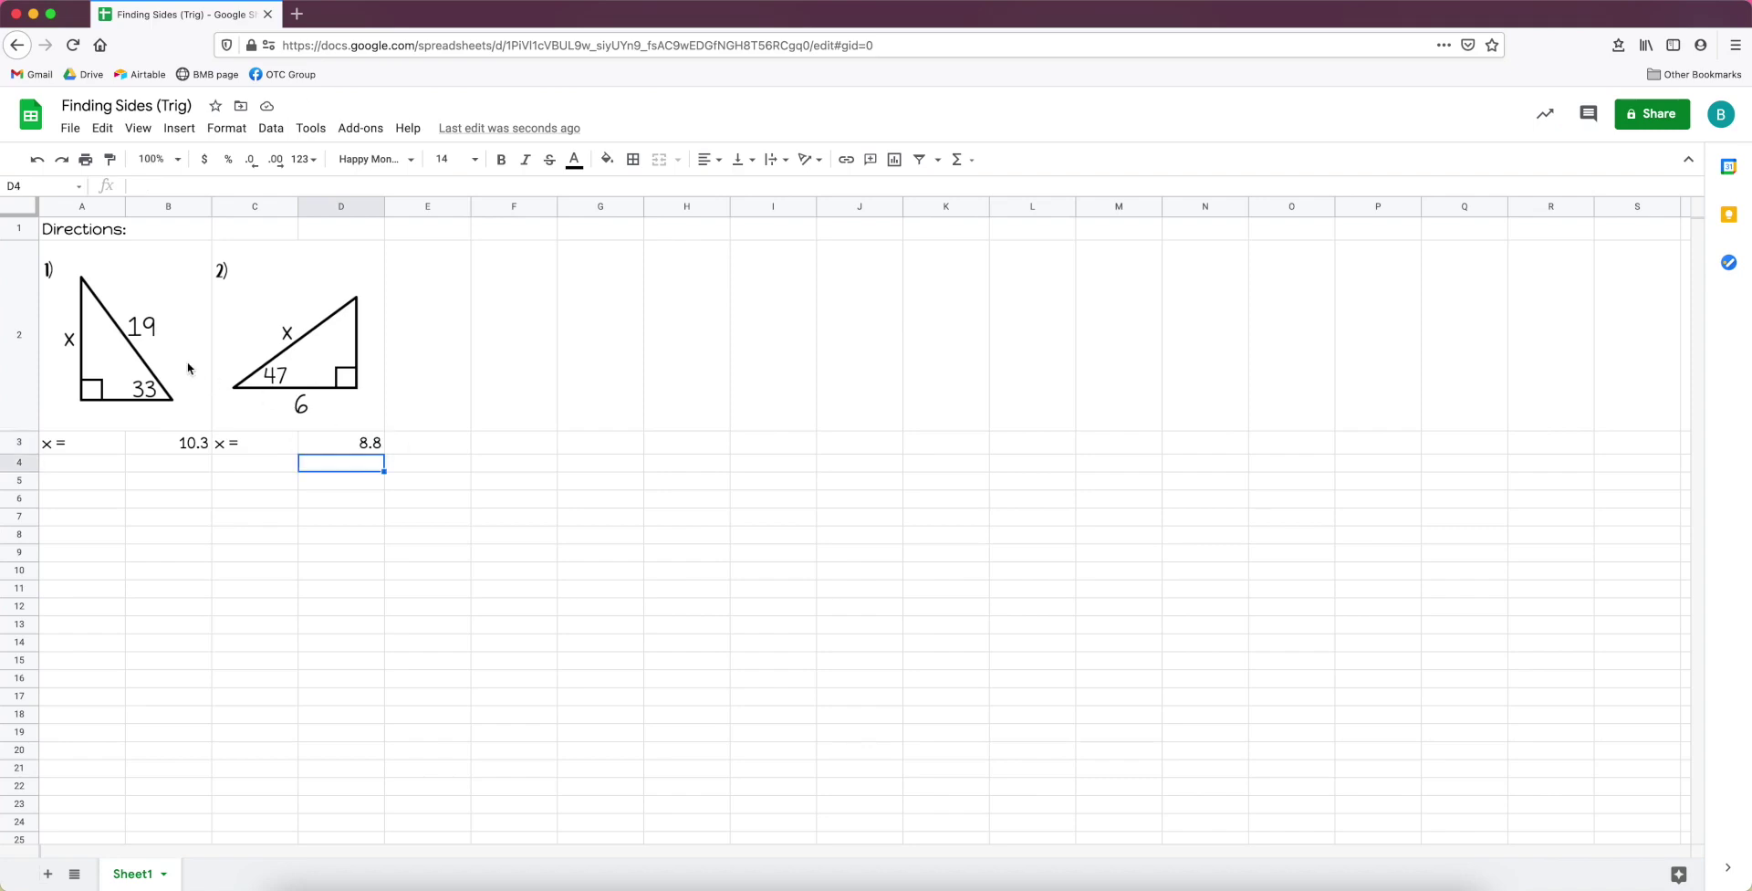
# Align both triangle images in A2:D2 to the horizontal center and vertical middle of their cells.
pyautogui.moveTo(187, 378); pyautogui.dragTo(253, 292)
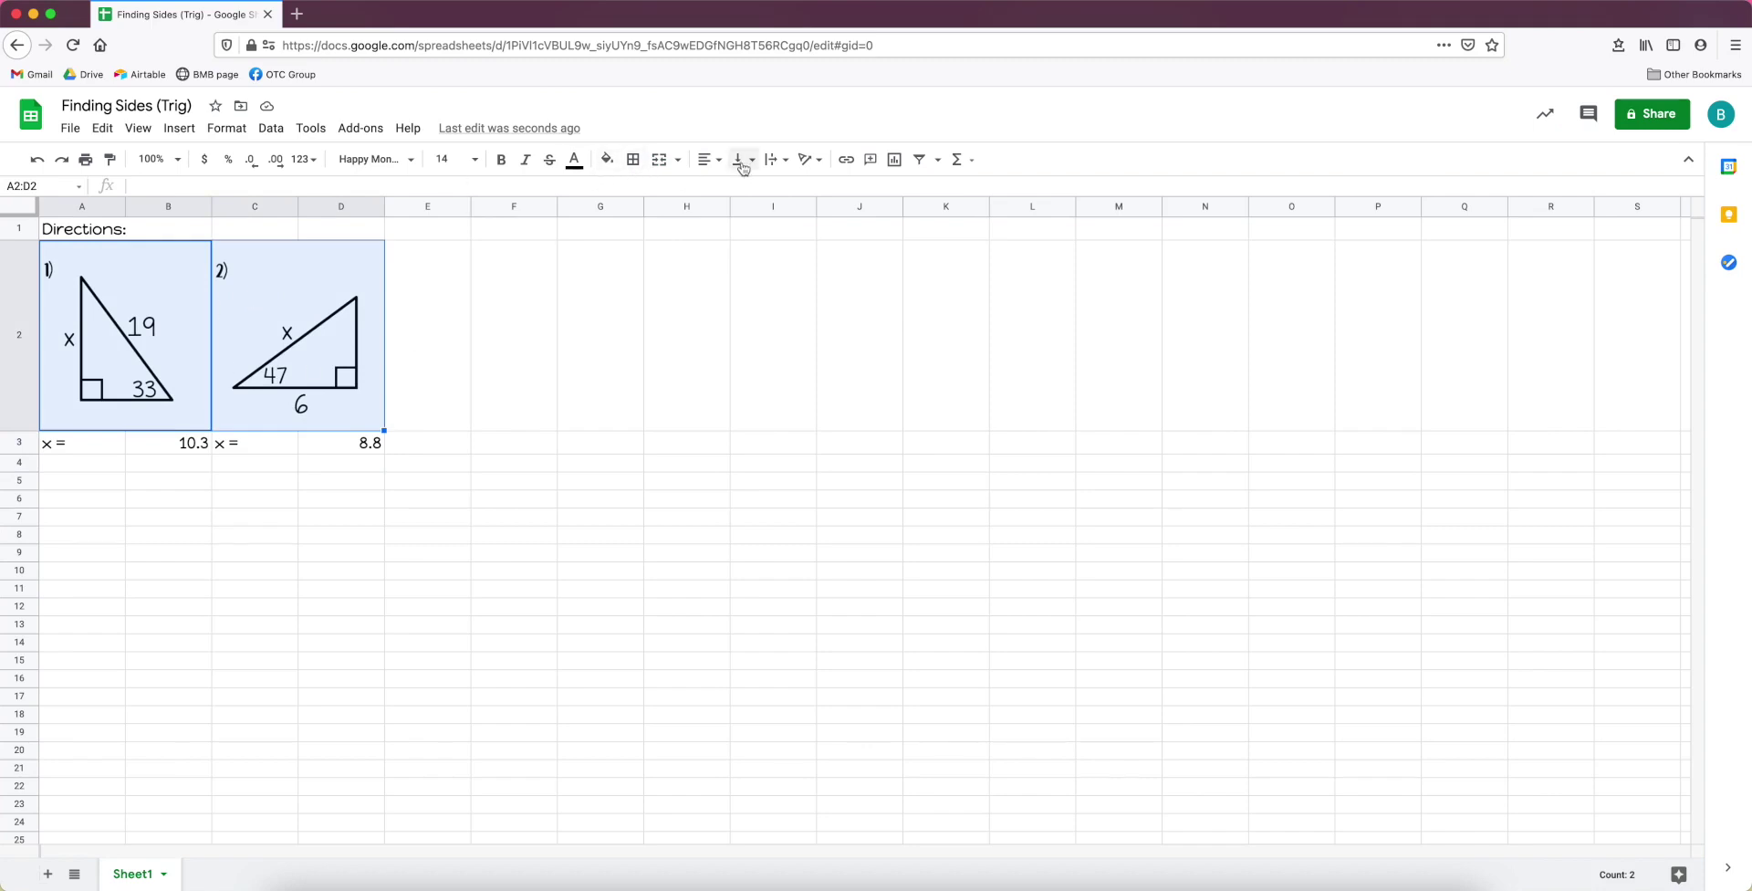
pyautogui.click(708, 160)
pyautogui.click(728, 189)
pyautogui.click(740, 160)
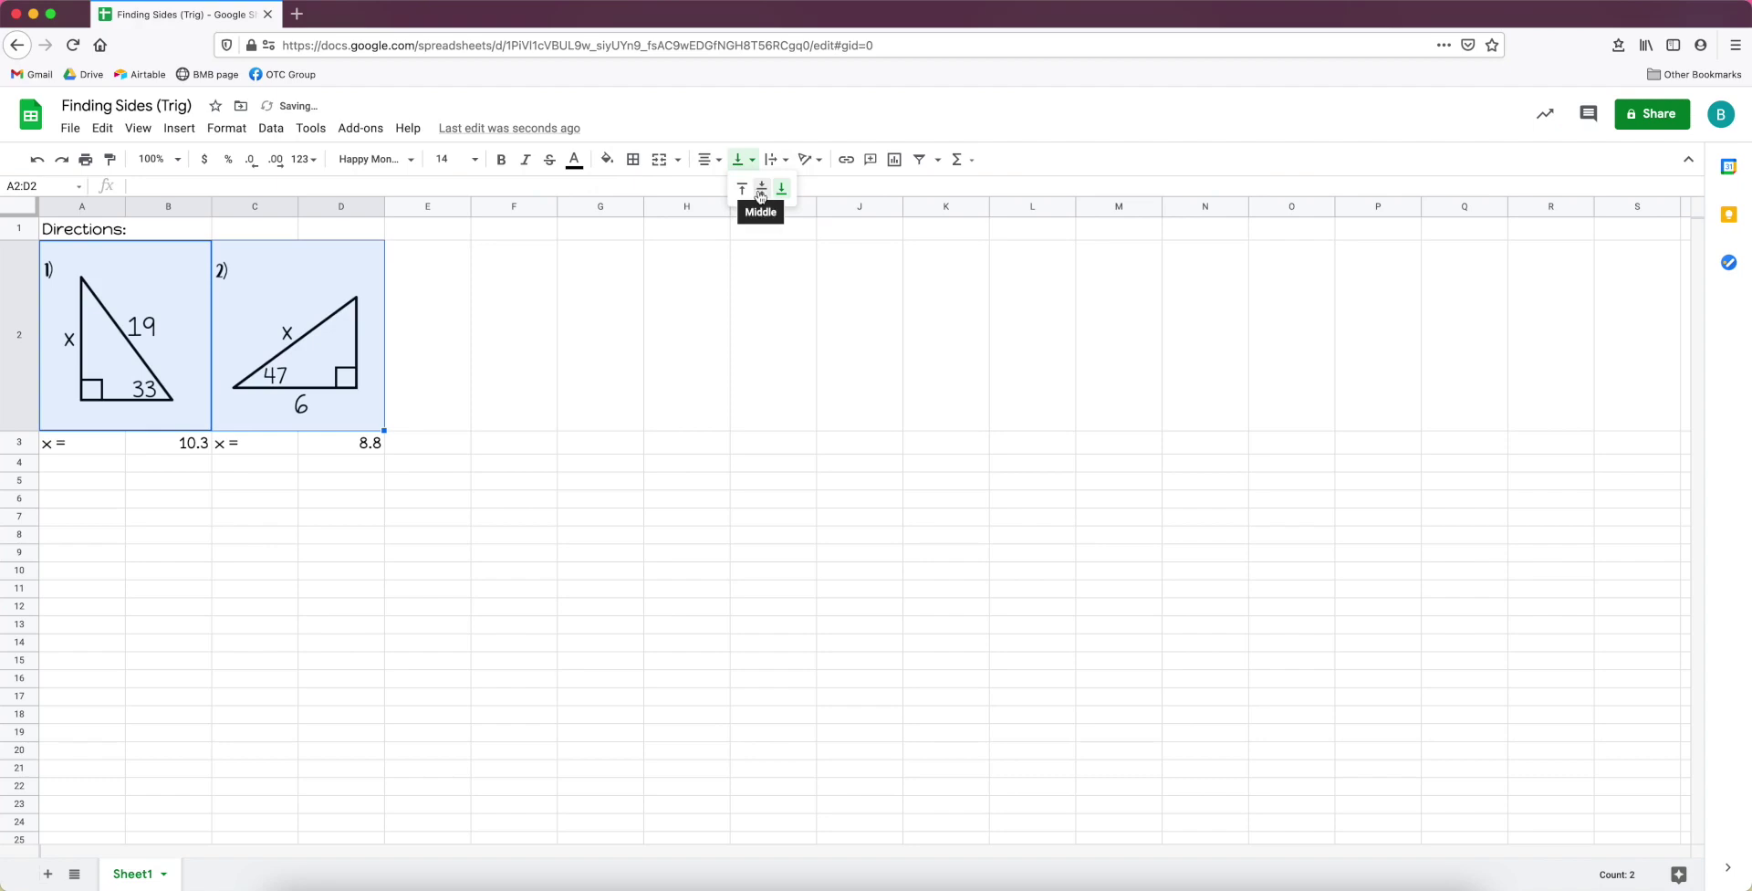
pyautogui.click(759, 189)
# Right-align the "x =" labels in cells A3 and C3.
pyautogui.press('Down')
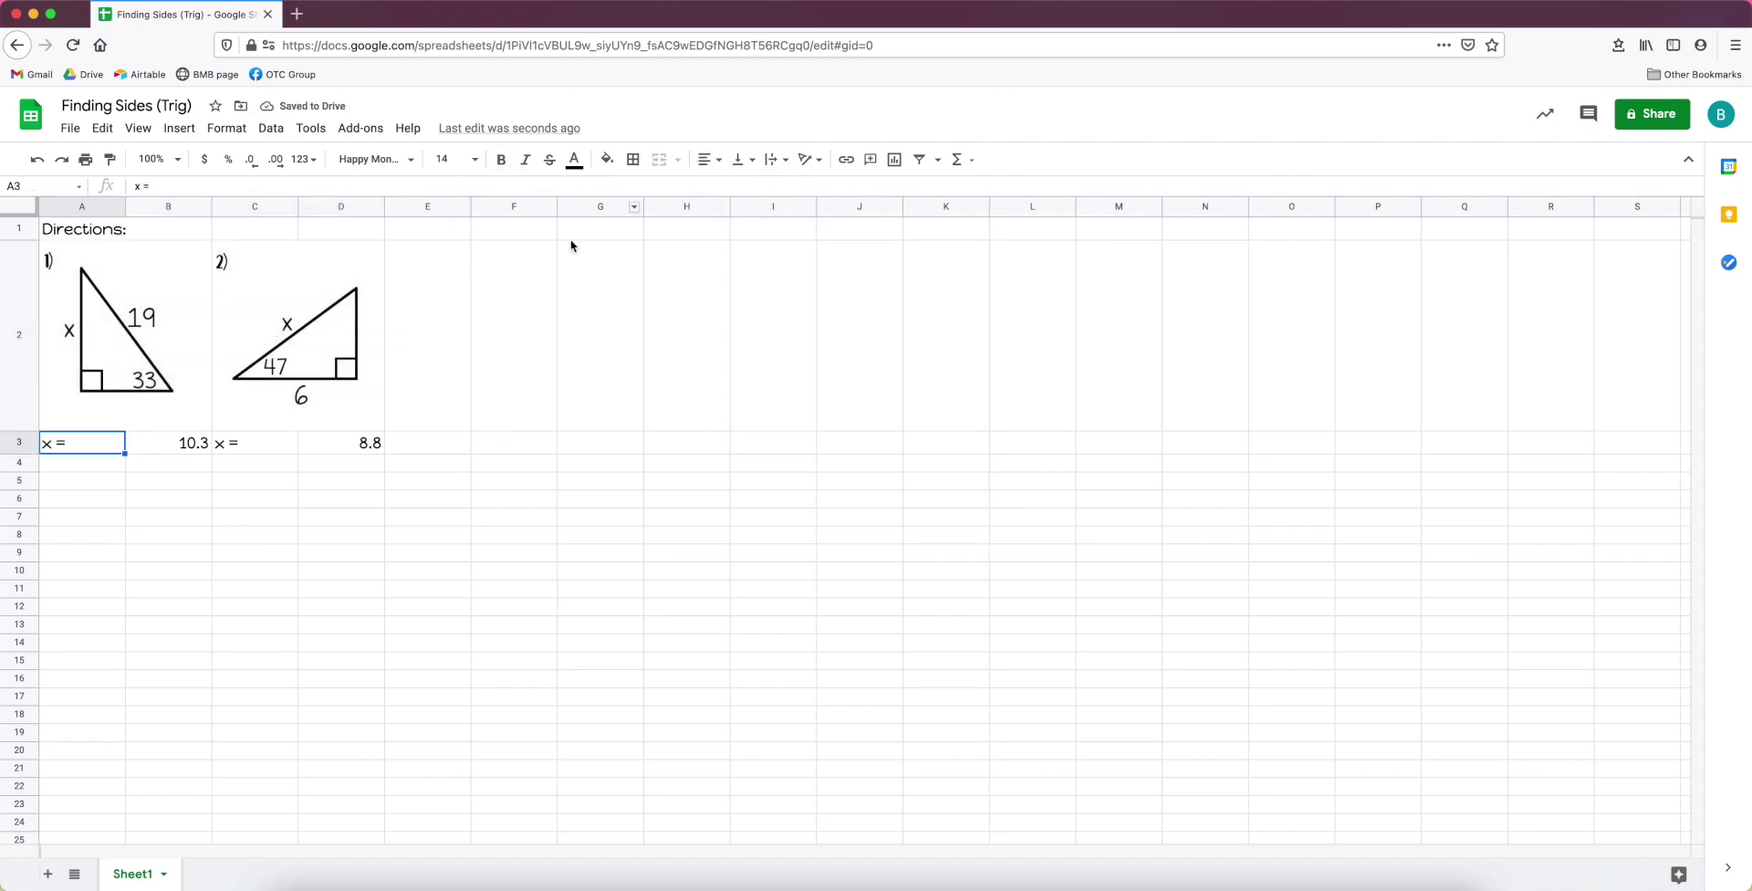
pyautogui.keyDown('super'); pyautogui.click(275, 451); pyautogui.keyUp('super')
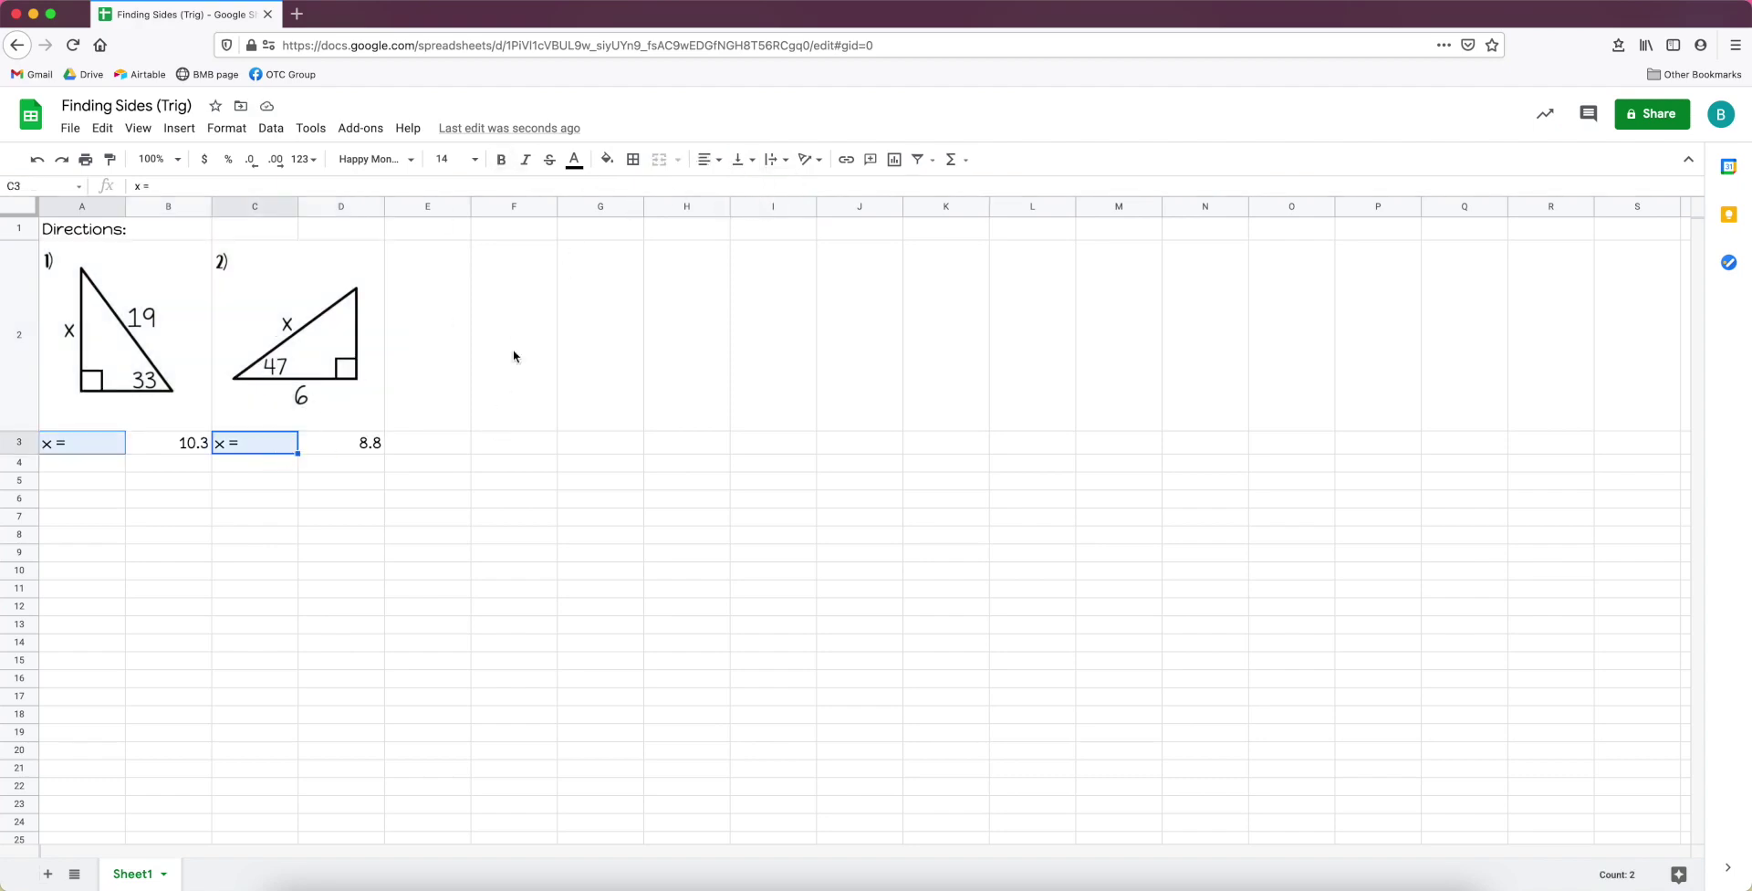
pyautogui.click(719, 162)
pyautogui.click(748, 189)
# Center the answers in cells B3 and D3 horizontally.
pyautogui.click(190, 447)
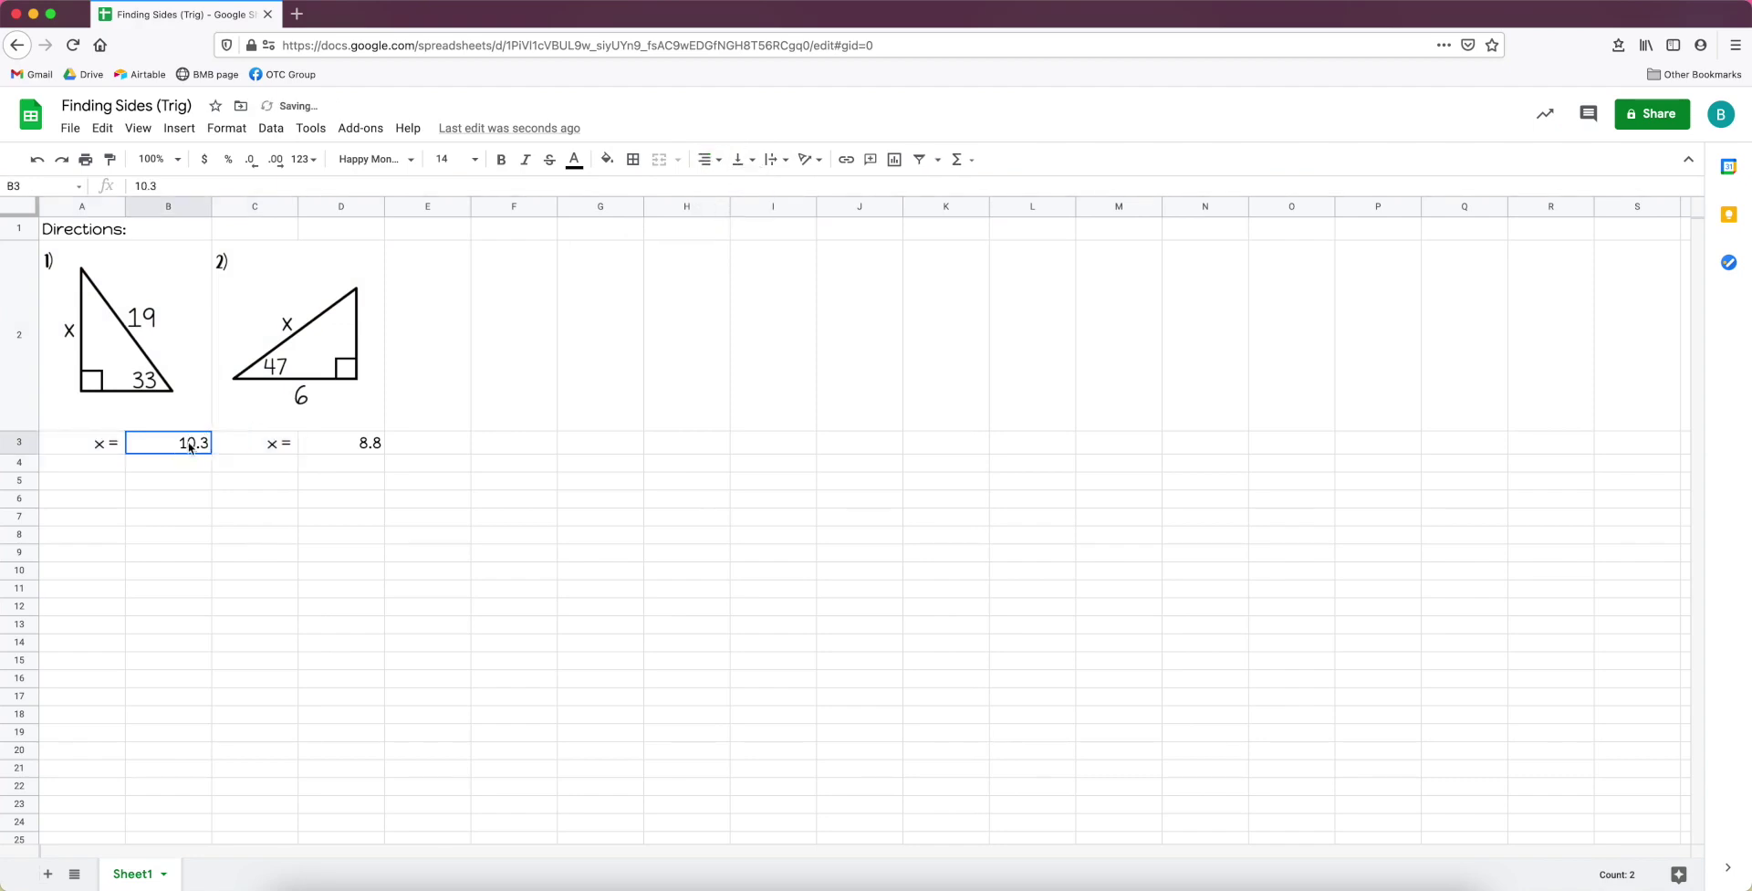
pyautogui.keyDown('super'); pyautogui.click(332, 441); pyautogui.keyUp('super')
pyautogui.click(717, 160)
pyautogui.click(728, 189)
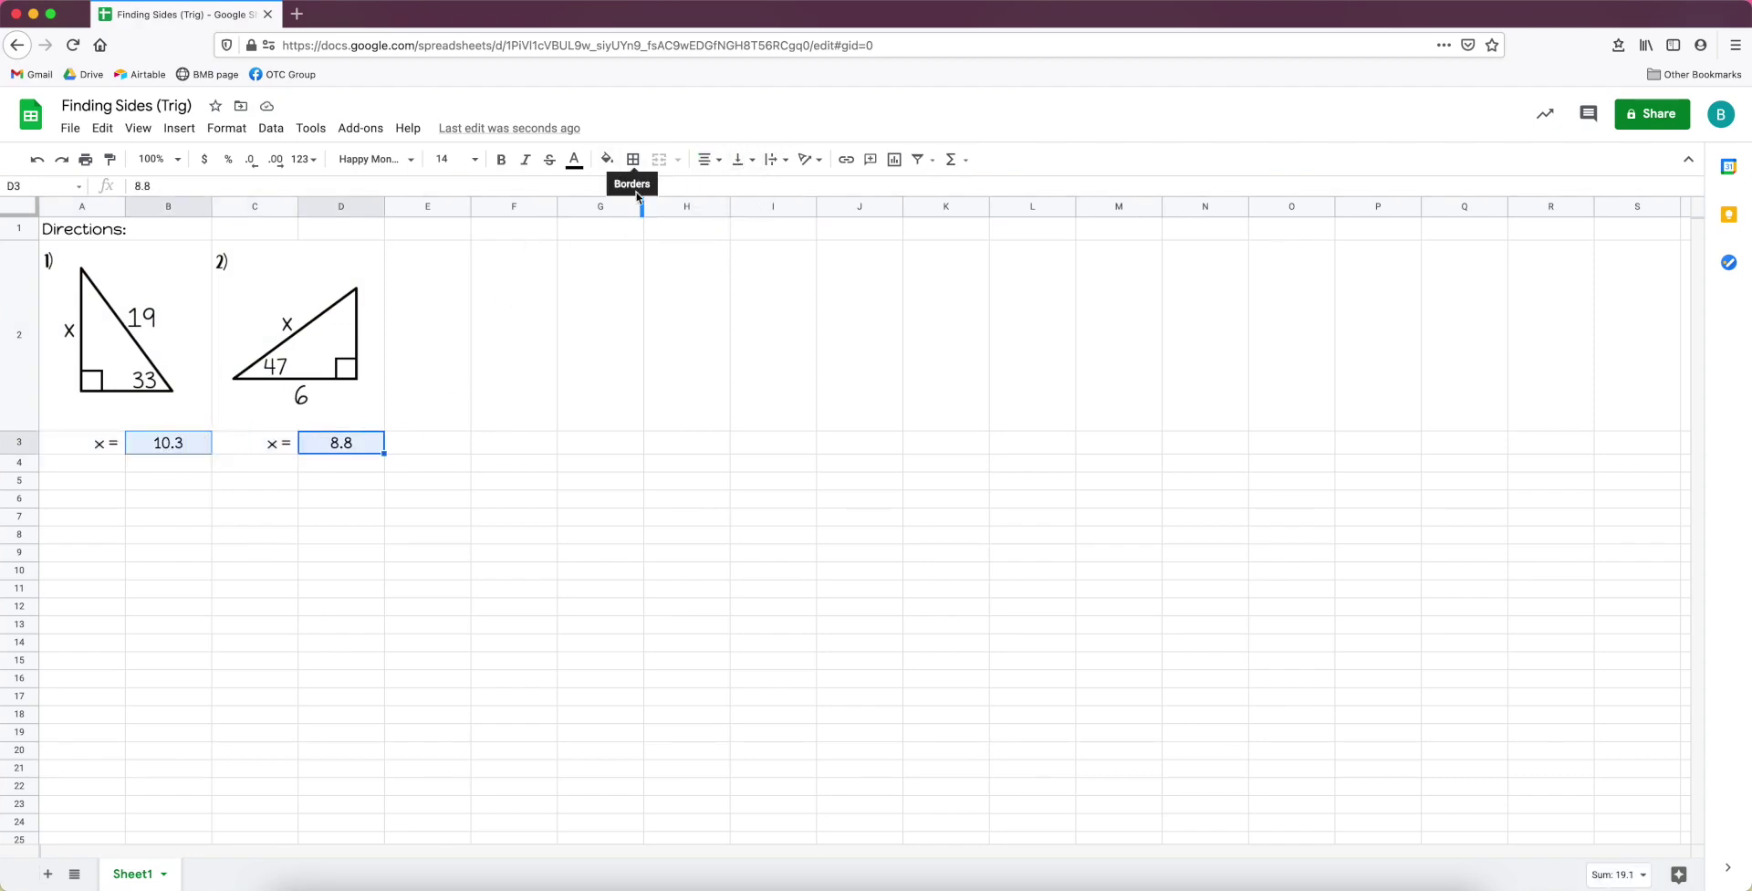
pyautogui.click(181, 466)
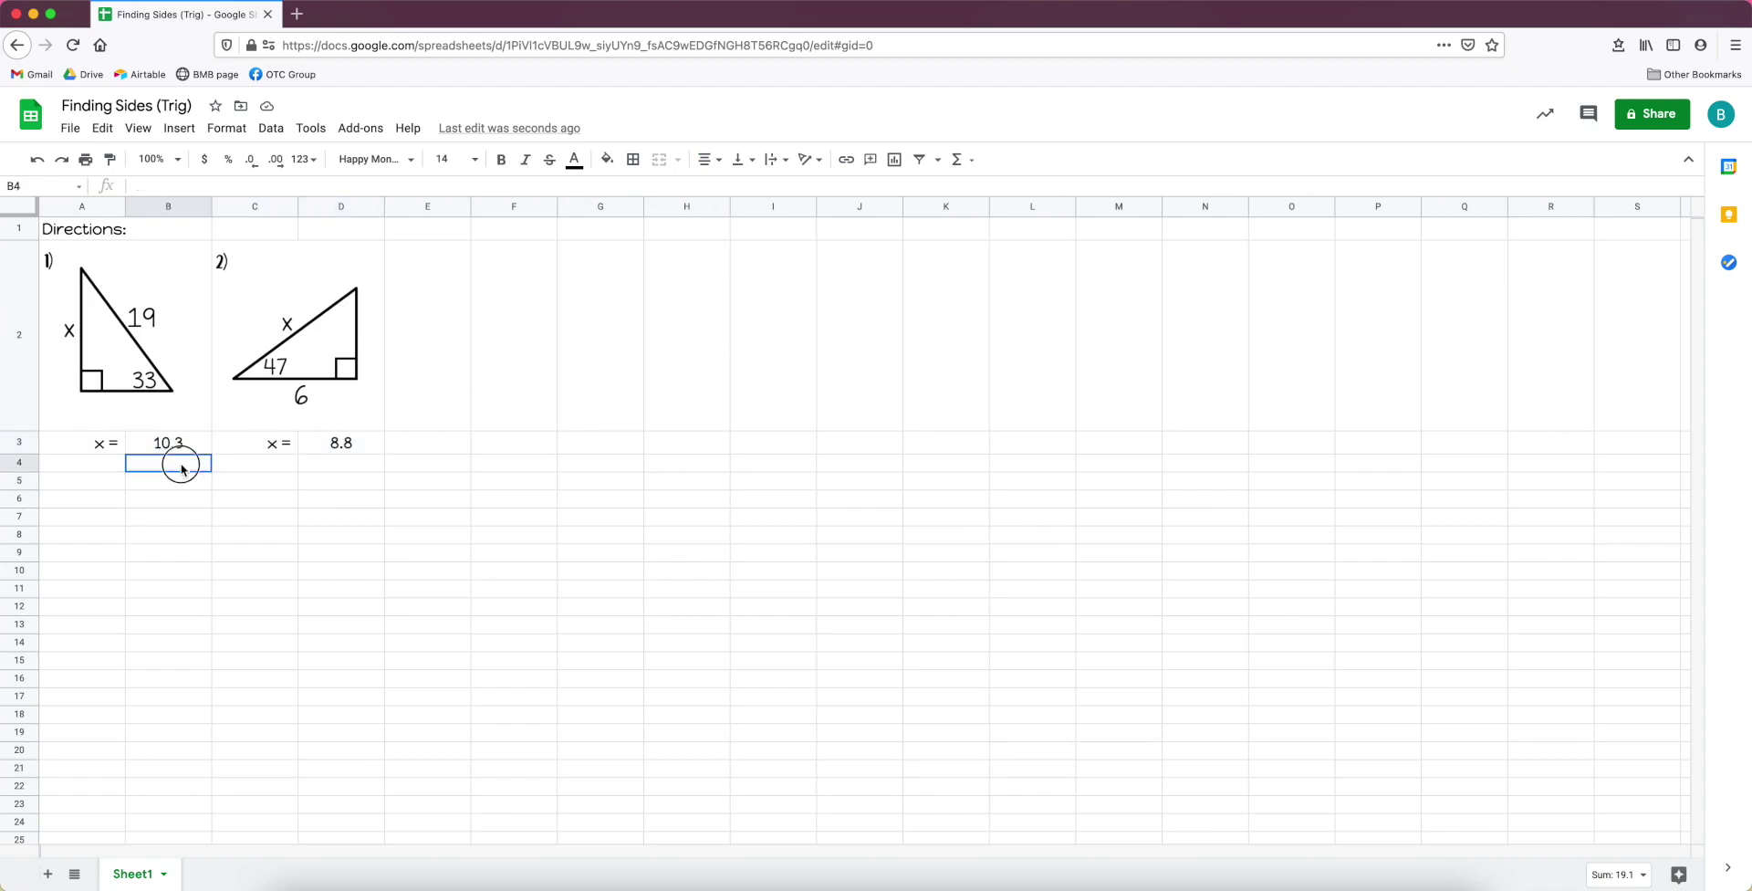
# Set the vertical alignment of the whole of row 3 to middle.
pyautogui.click(23, 442)
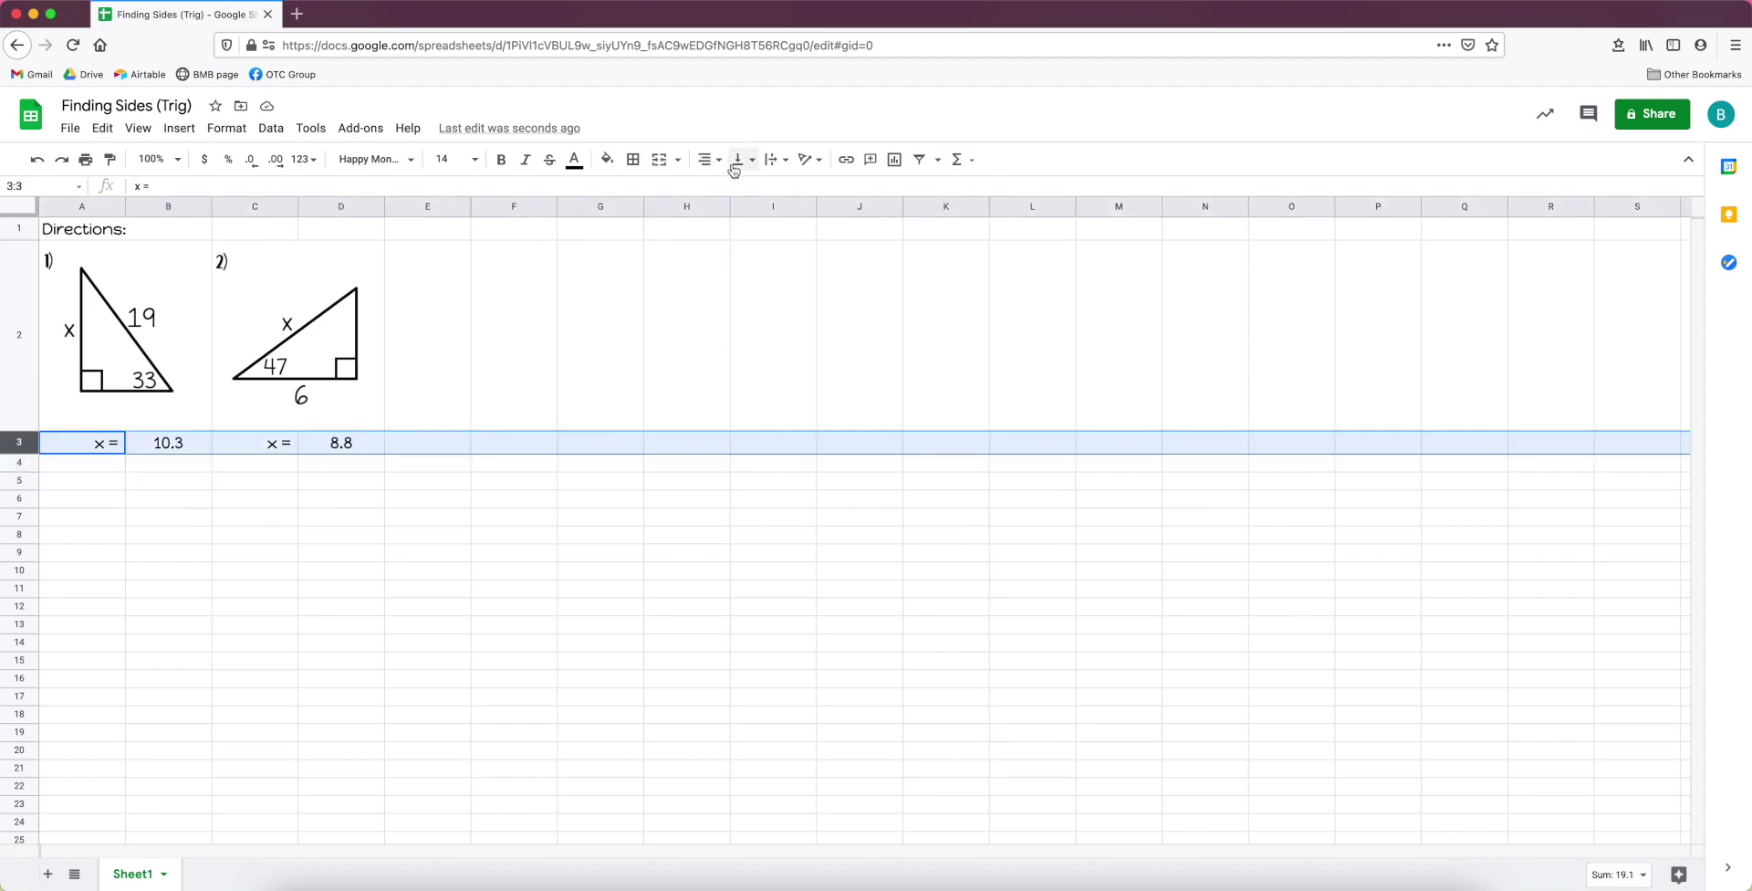
pyautogui.click(776, 160)
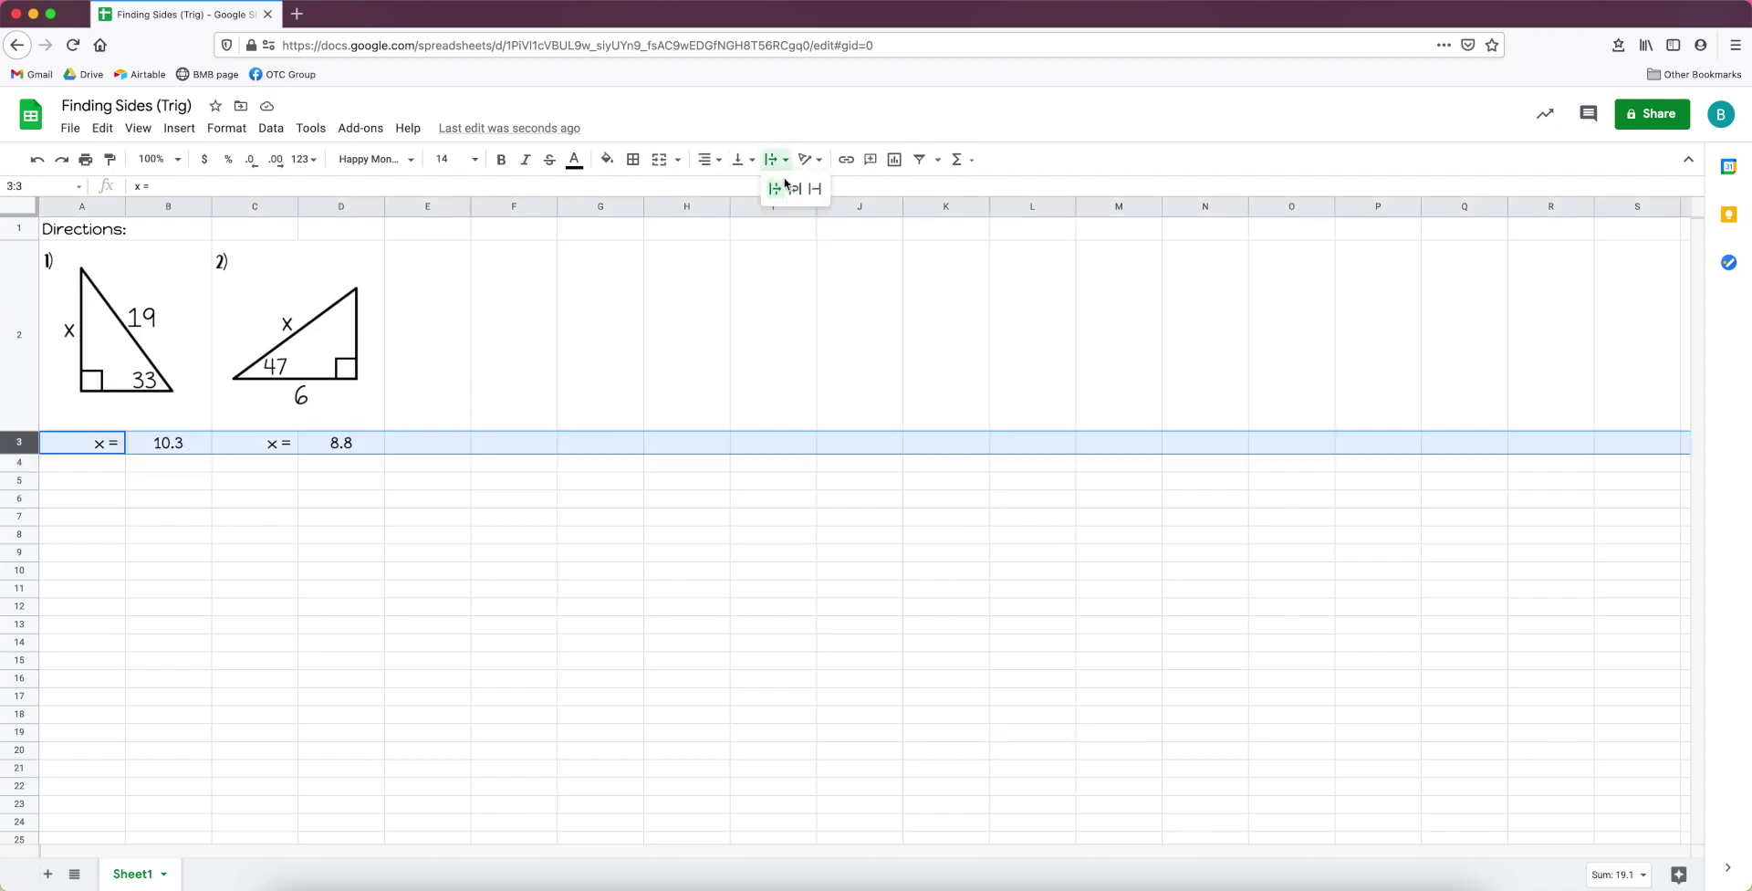
pyautogui.click(740, 159)
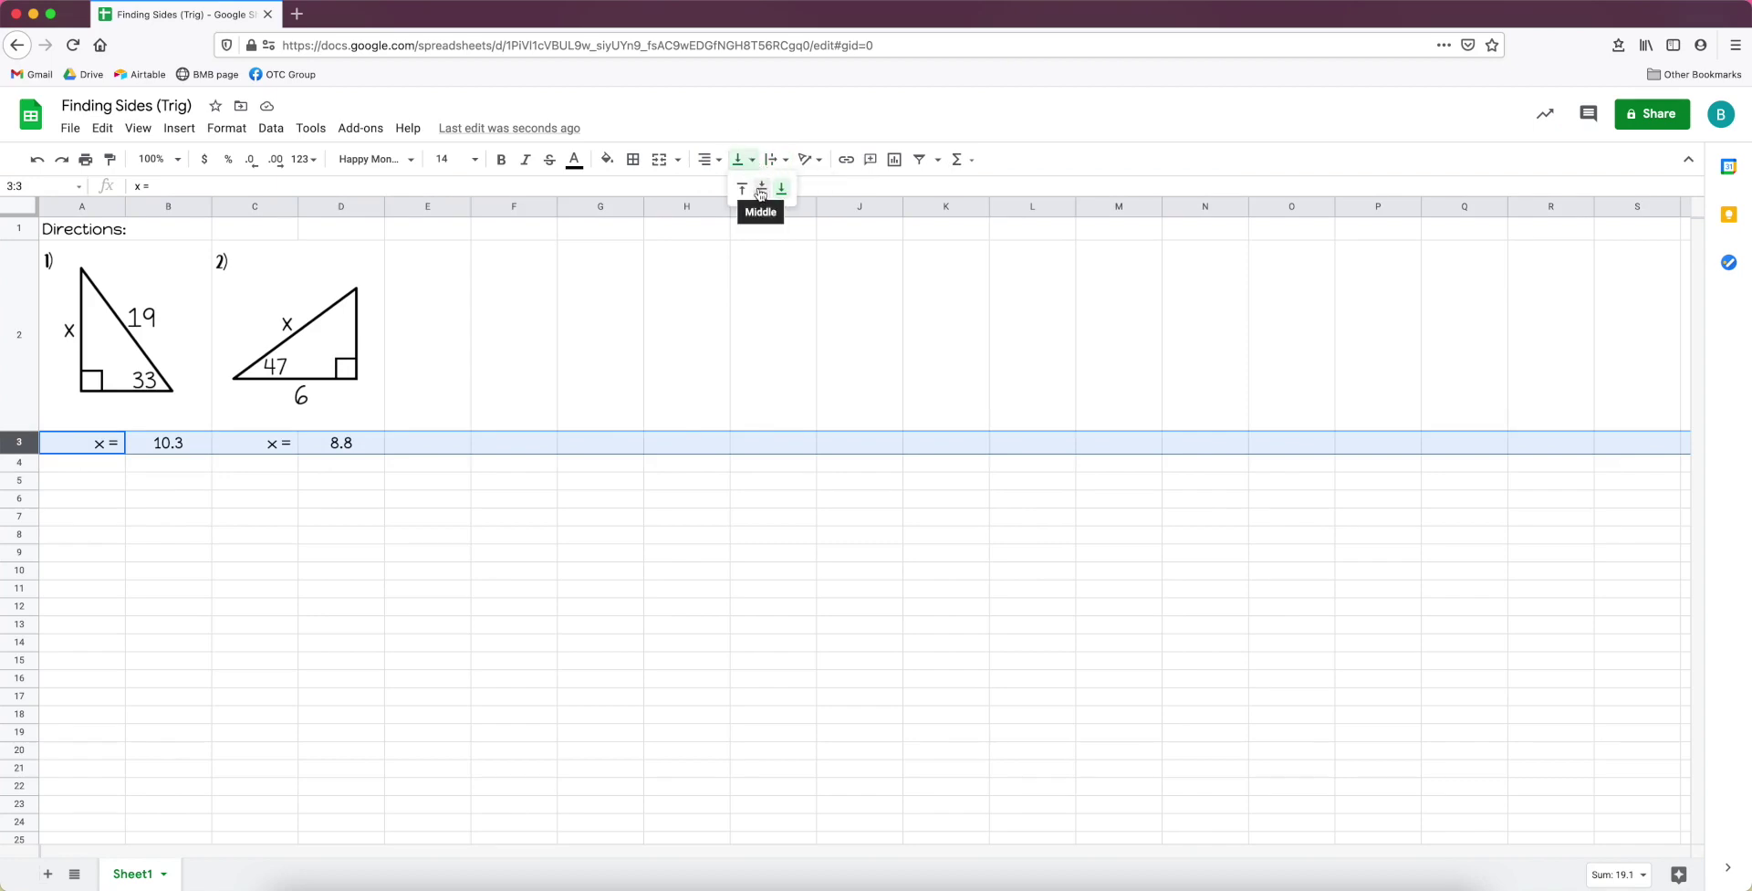
pyautogui.click(759, 189)
pyautogui.click(379, 468)
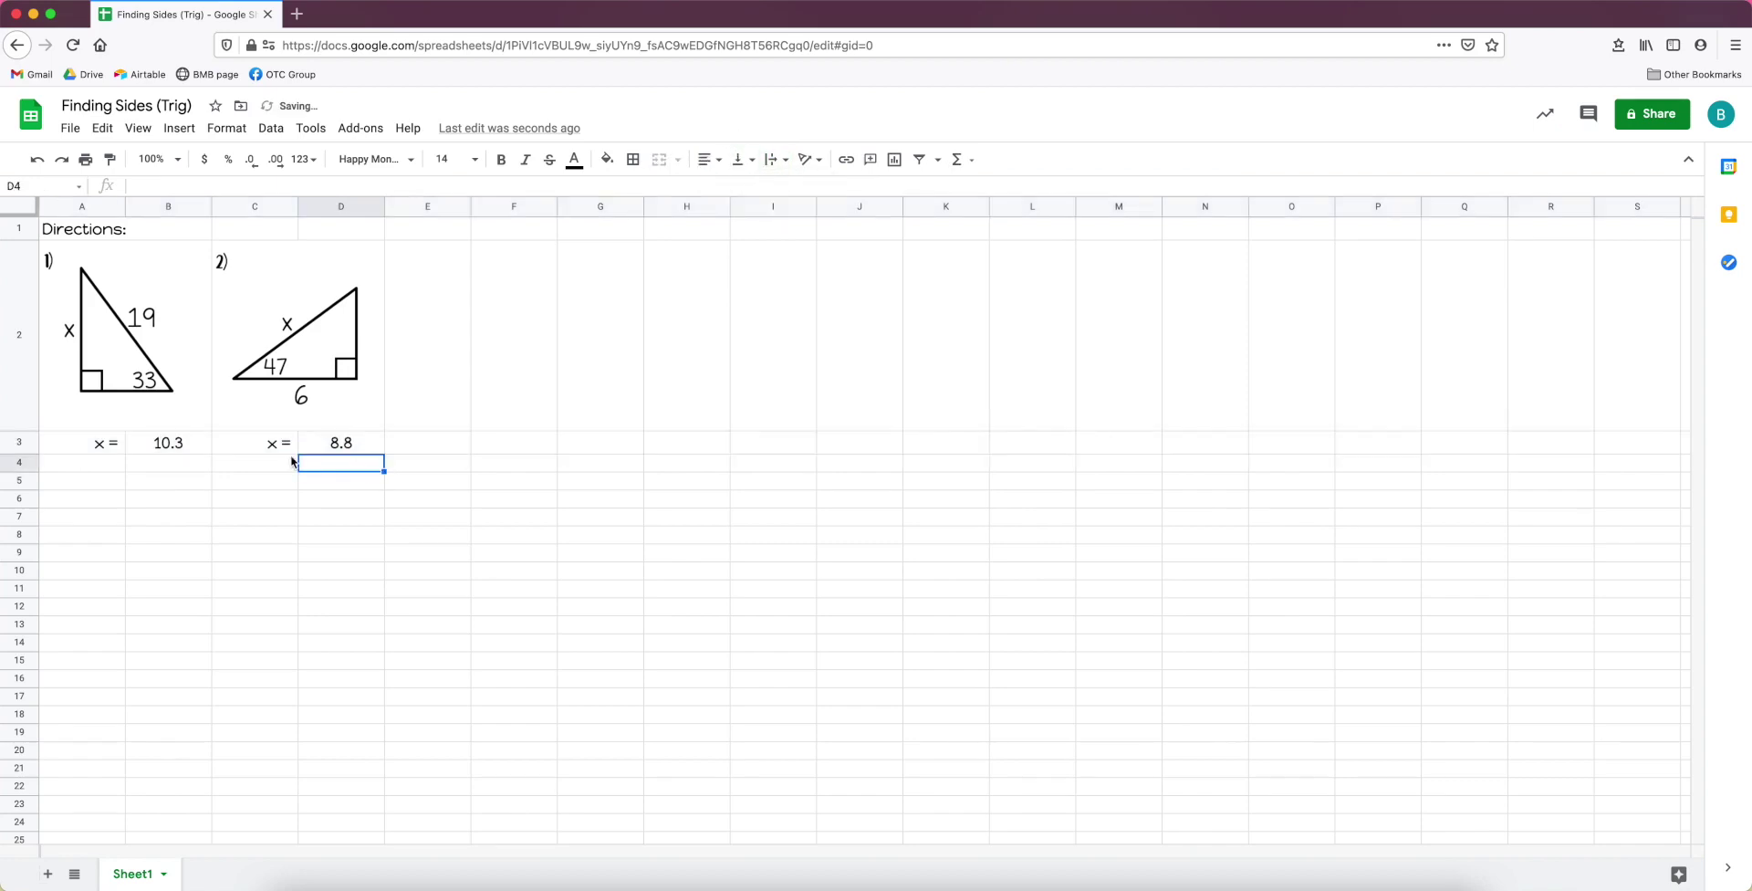
# Set the height of row 3 to 30 pixels.
pyautogui.click(25, 442)
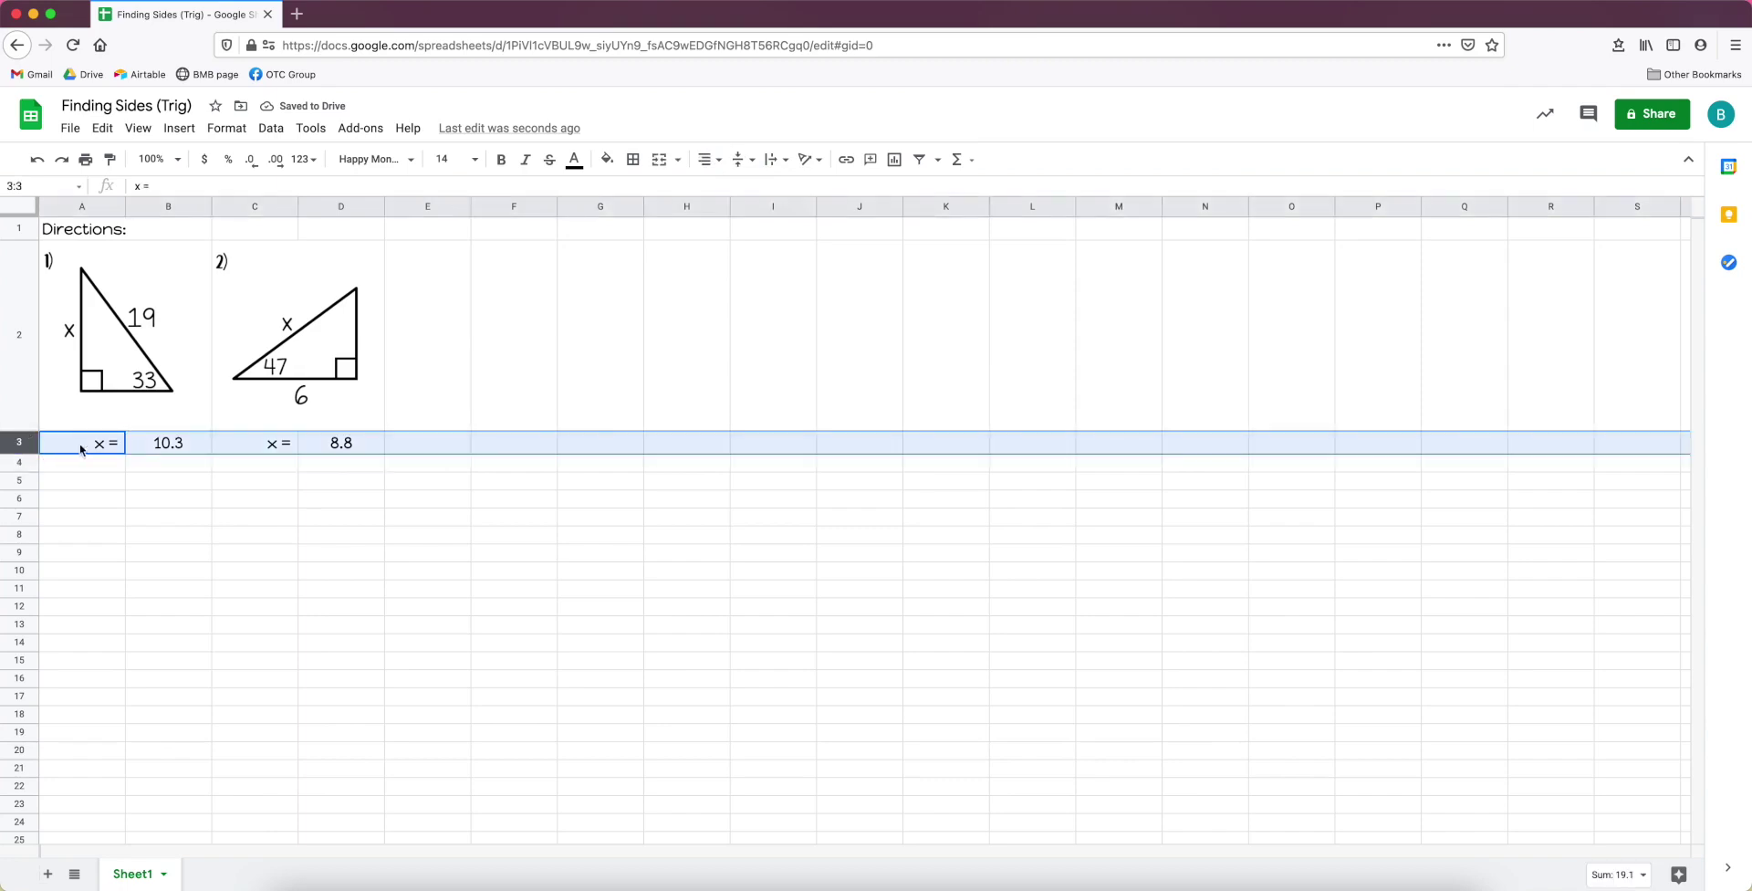
pyautogui.rightClick(18, 445)
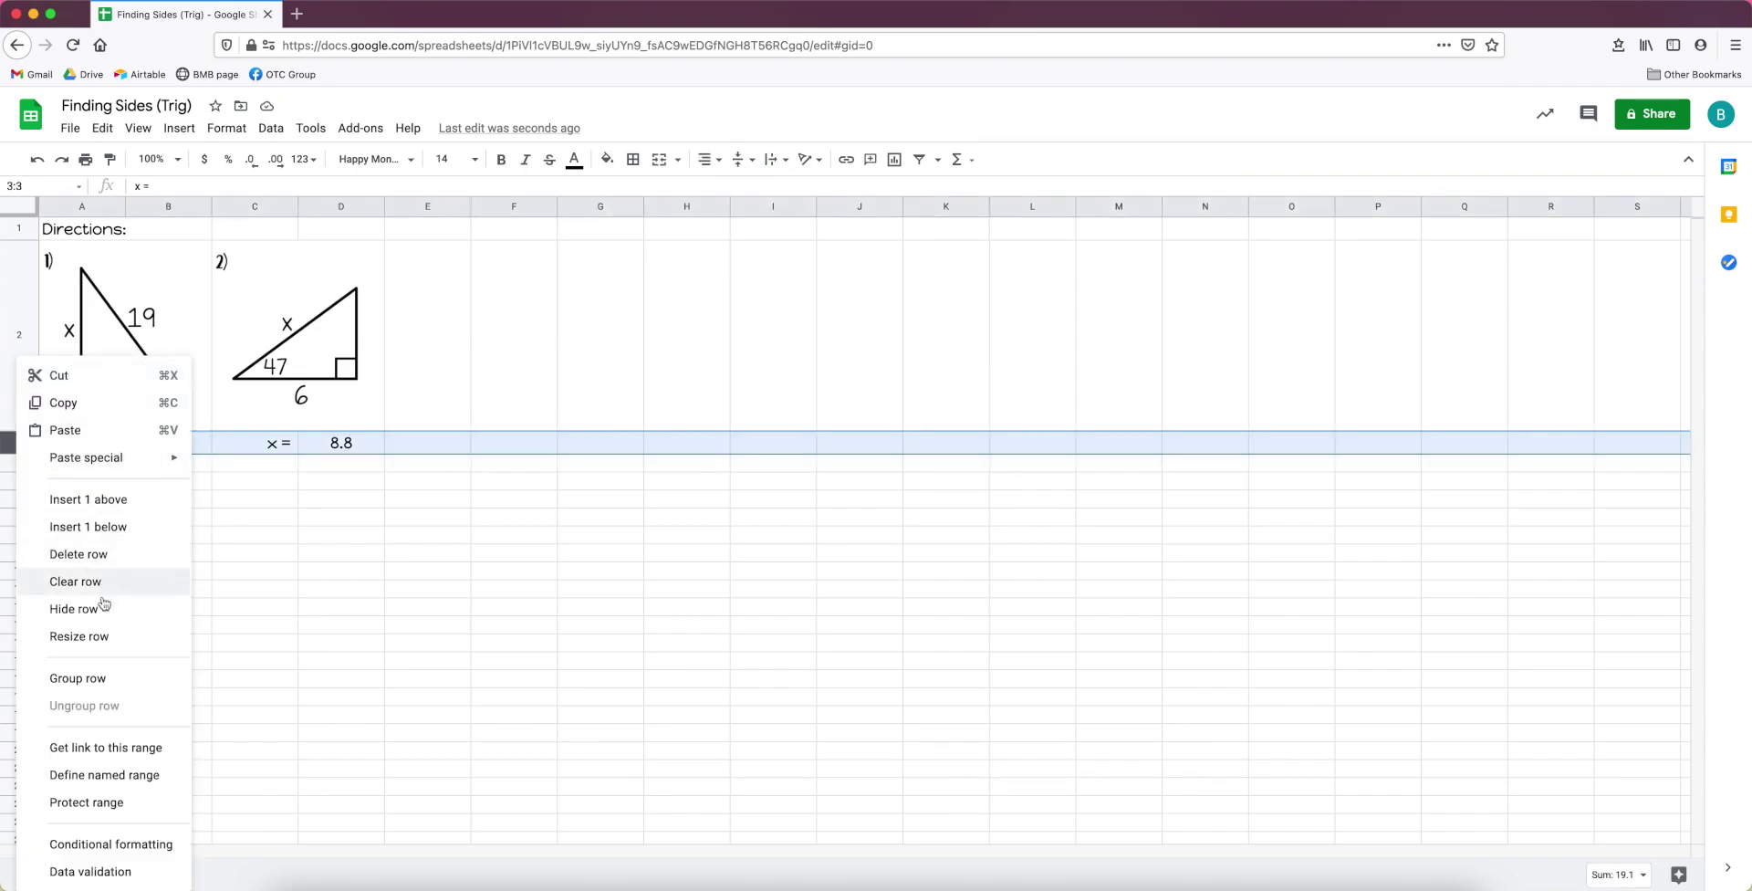
pyautogui.click(99, 636)
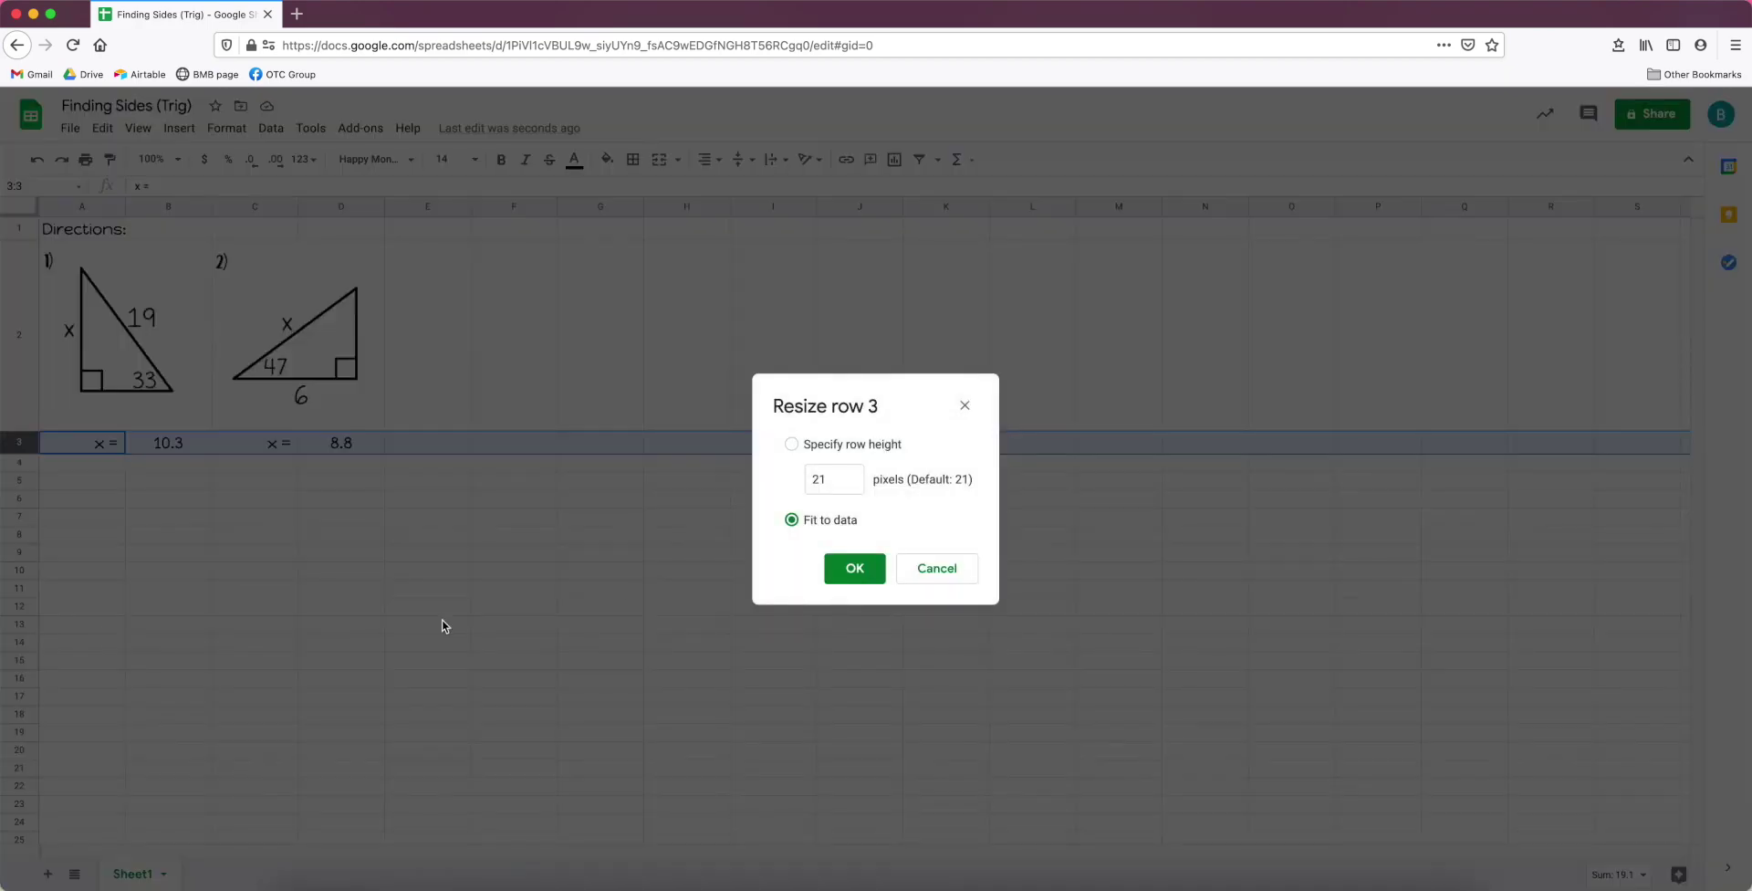
pyautogui.click(817, 477)
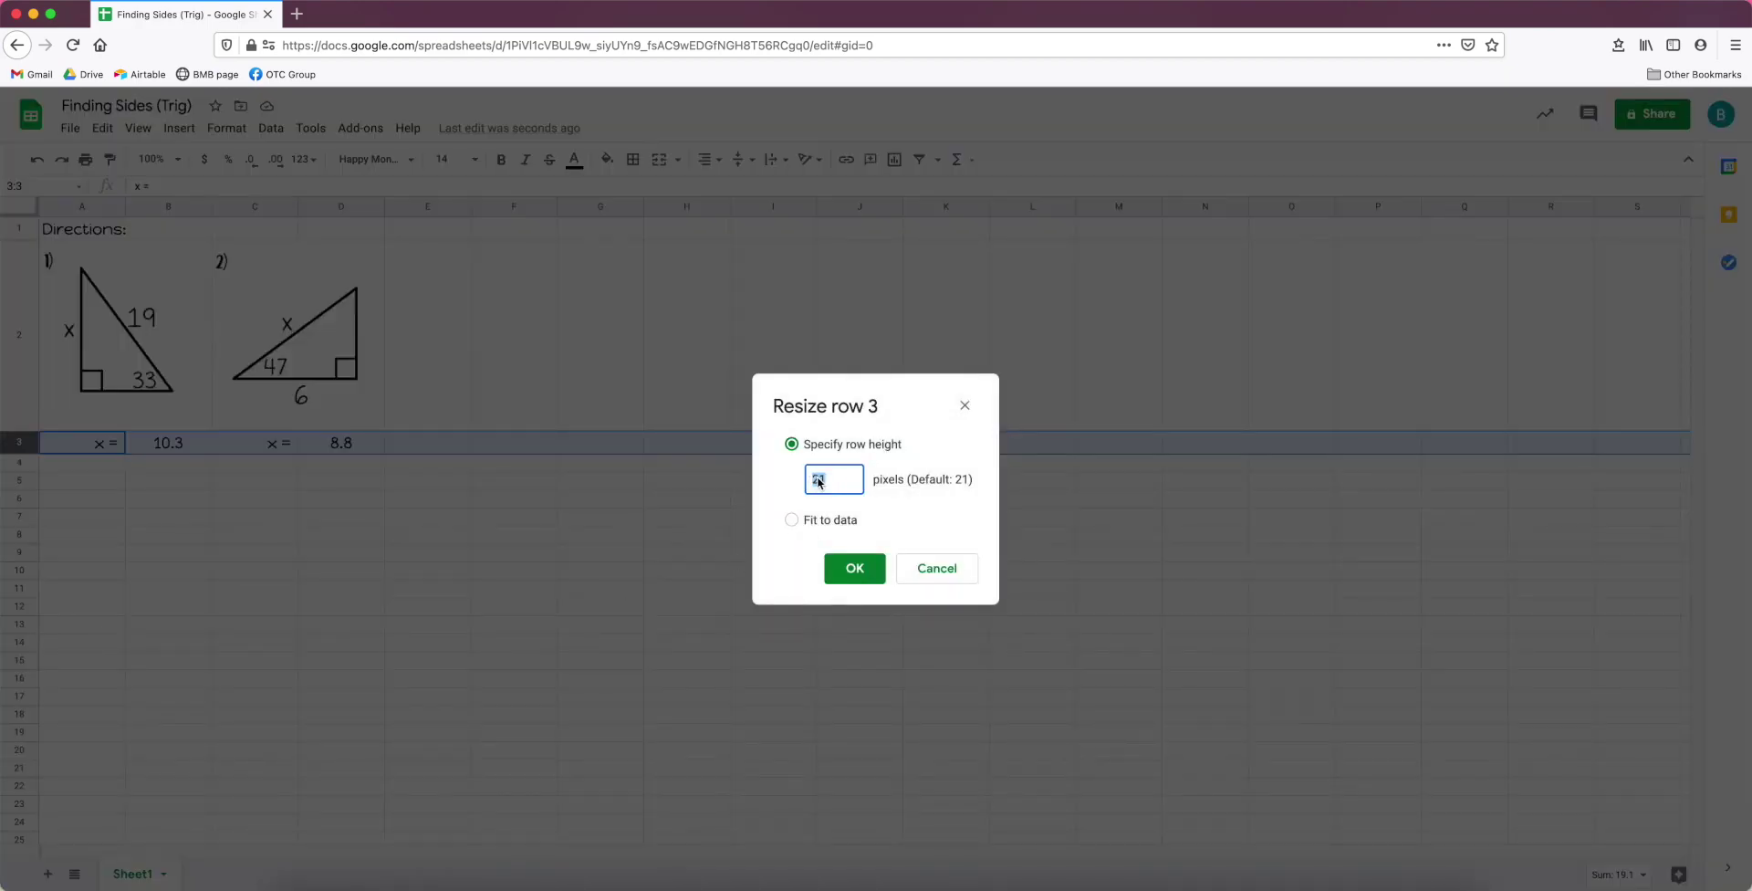
pyautogui.write('30')
pyautogui.press('Return')
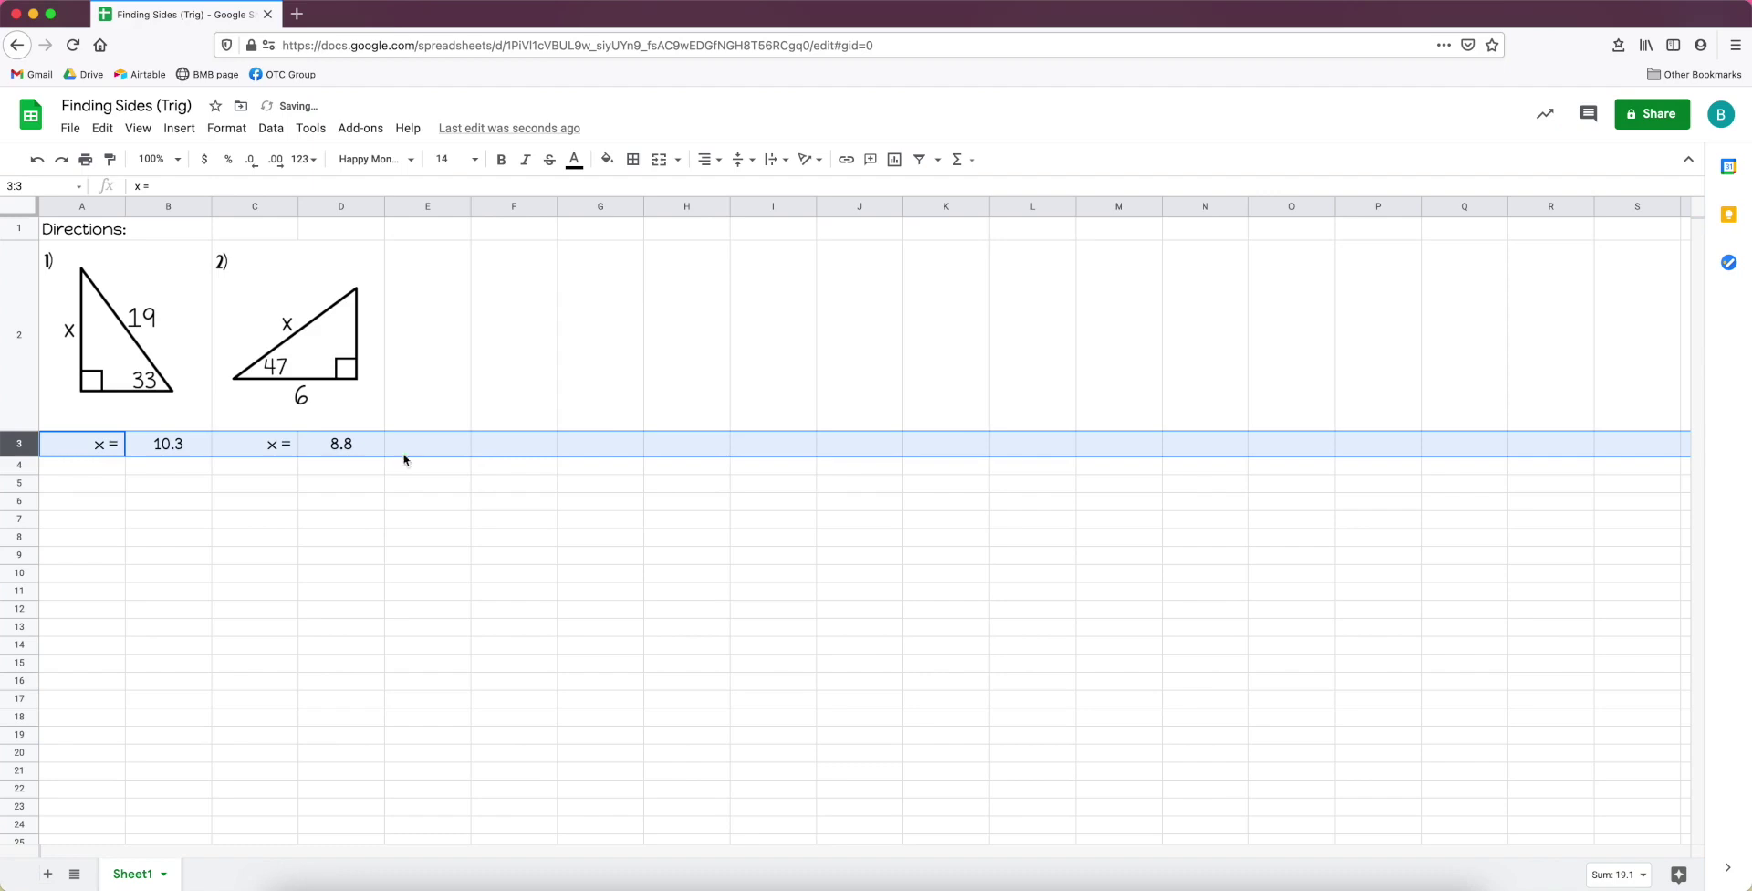
pyautogui.rightClick(450, 213)
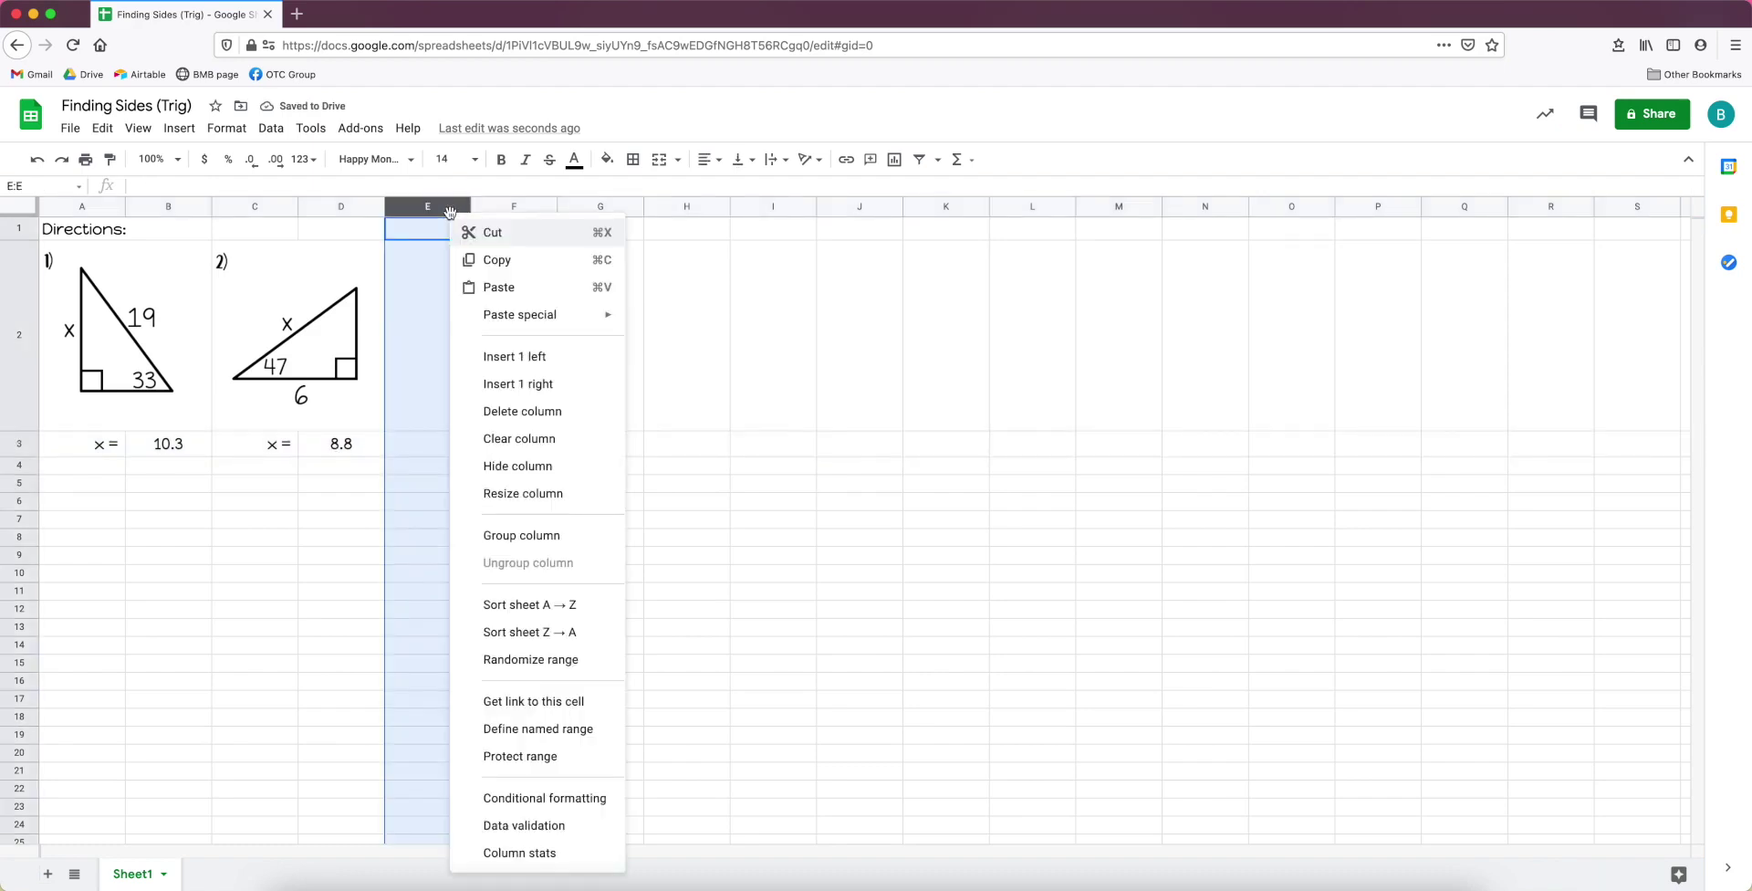
pyautogui.click(573, 501)
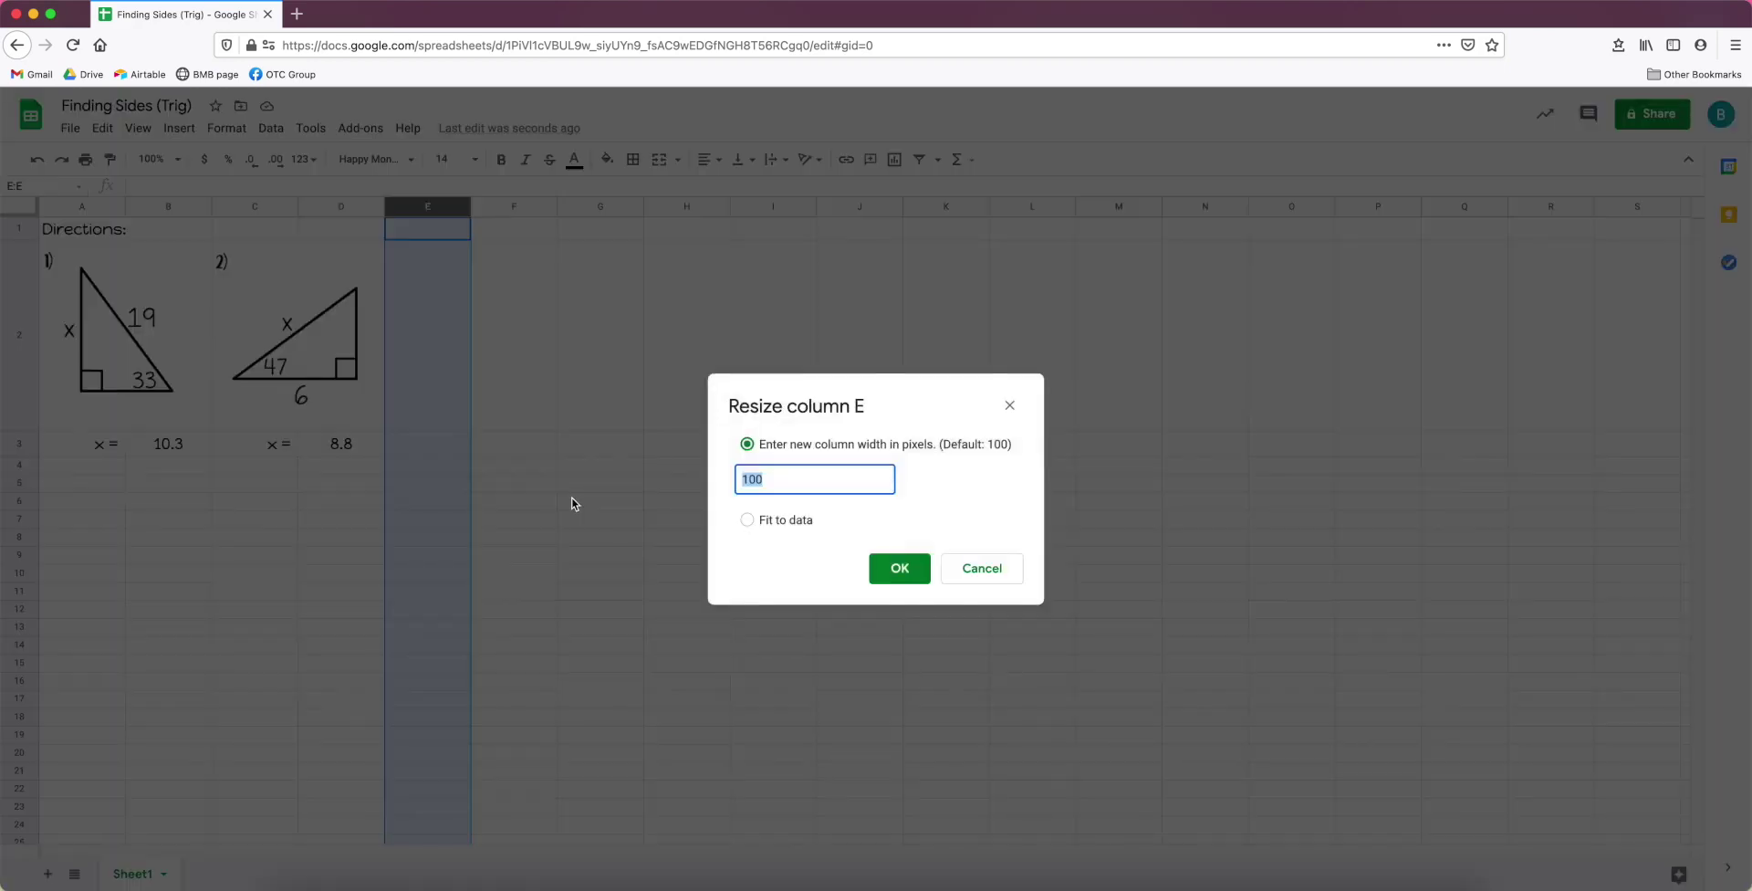
pyautogui.click(1007, 585)
pyautogui.click(601, 347)
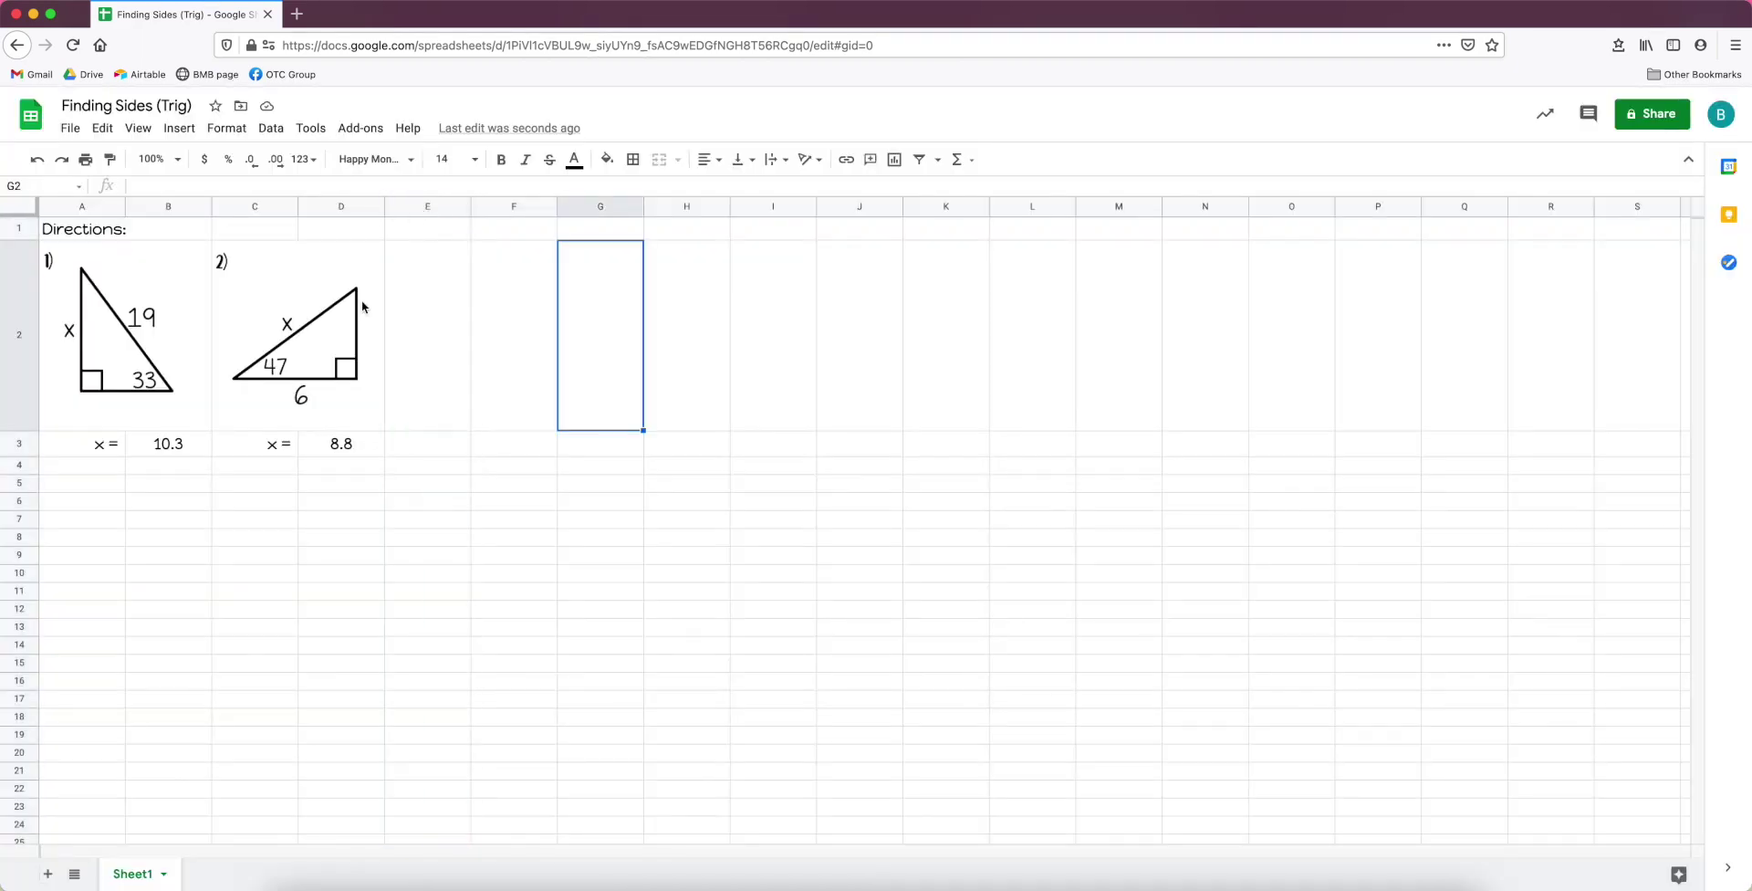
# Delete the unused columns E through Z.
pyautogui.click(412, 205)
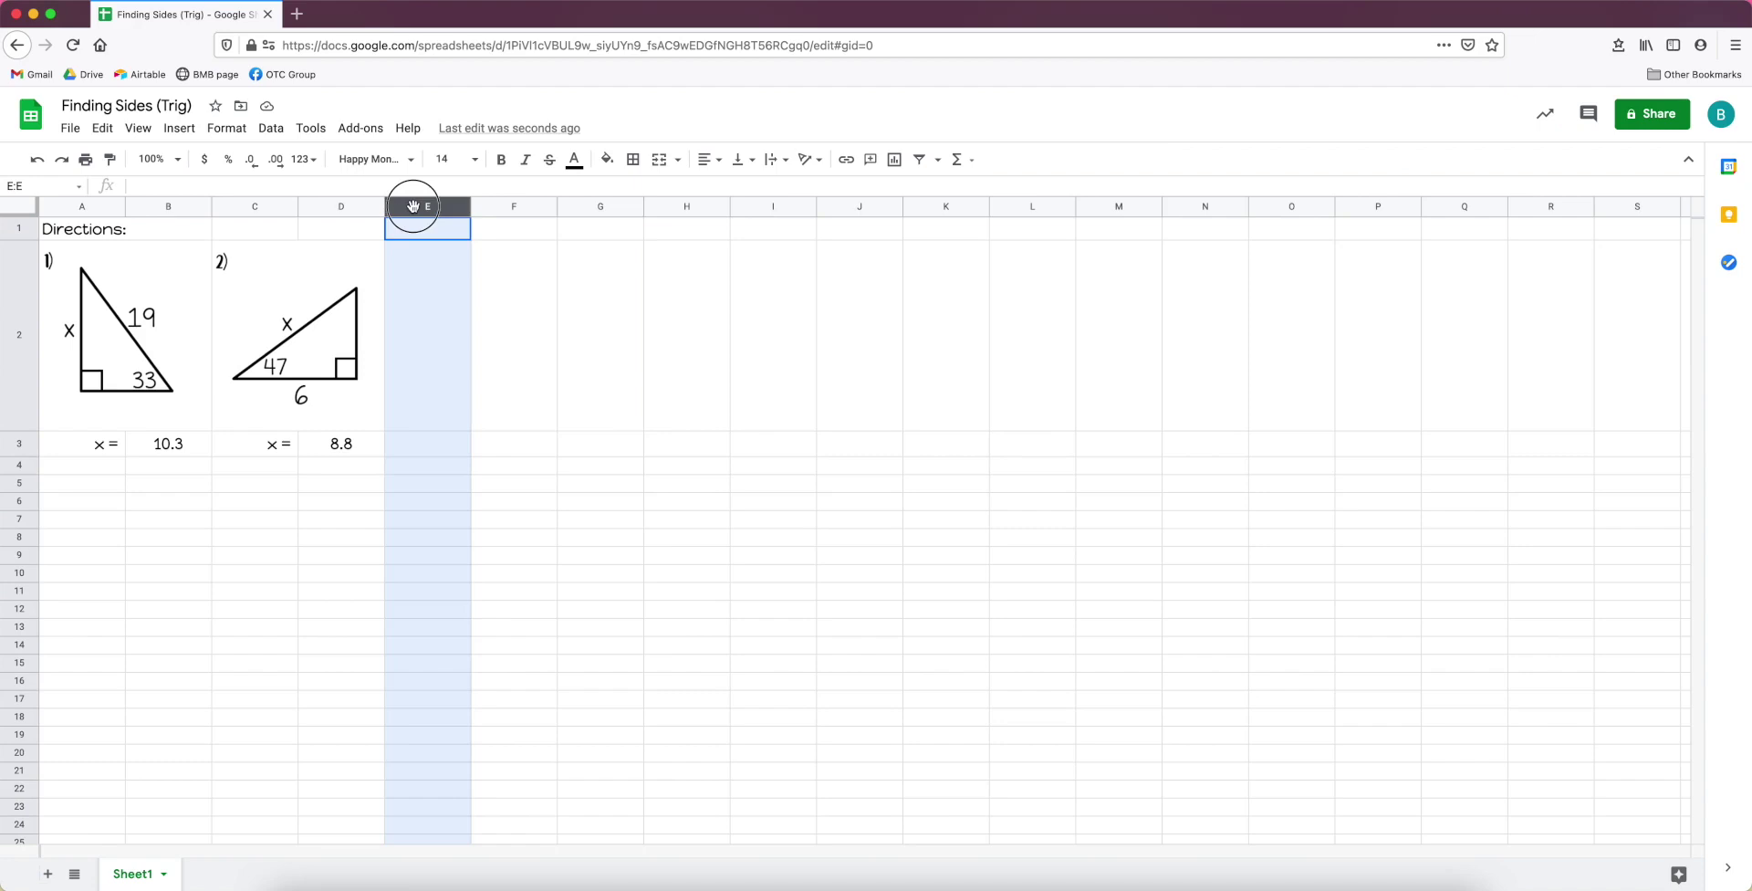
pyautogui.moveTo(434, 226); pyautogui.dragTo(1689, 858)
pyautogui.rightClick(1178, 283)
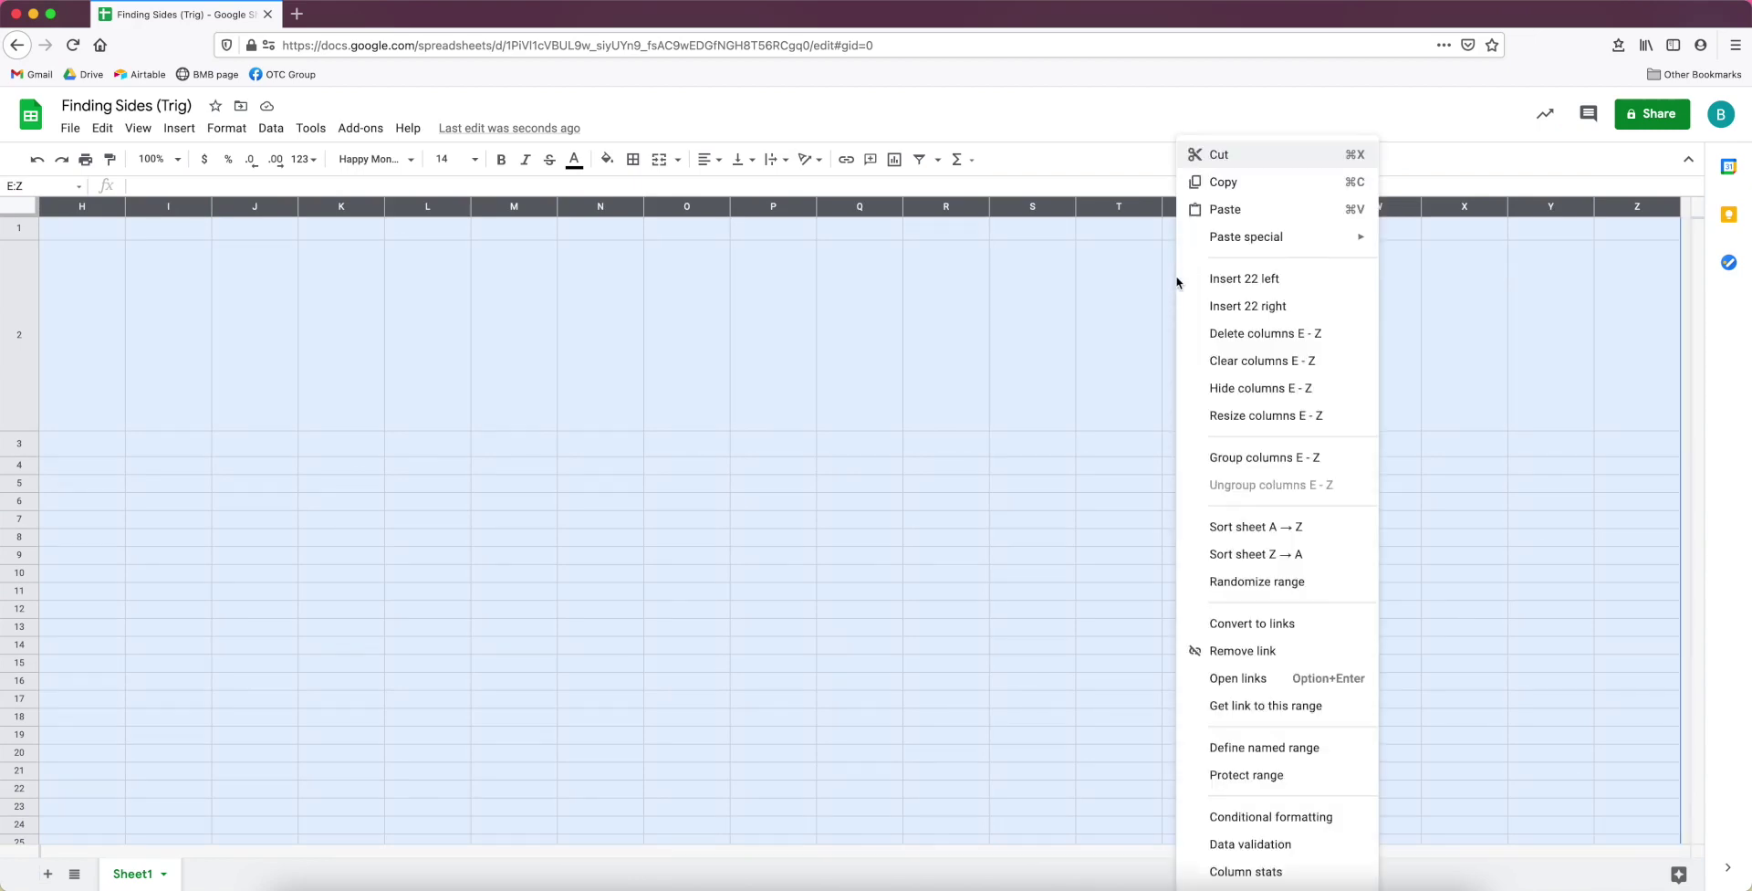
pyautogui.click(1220, 334)
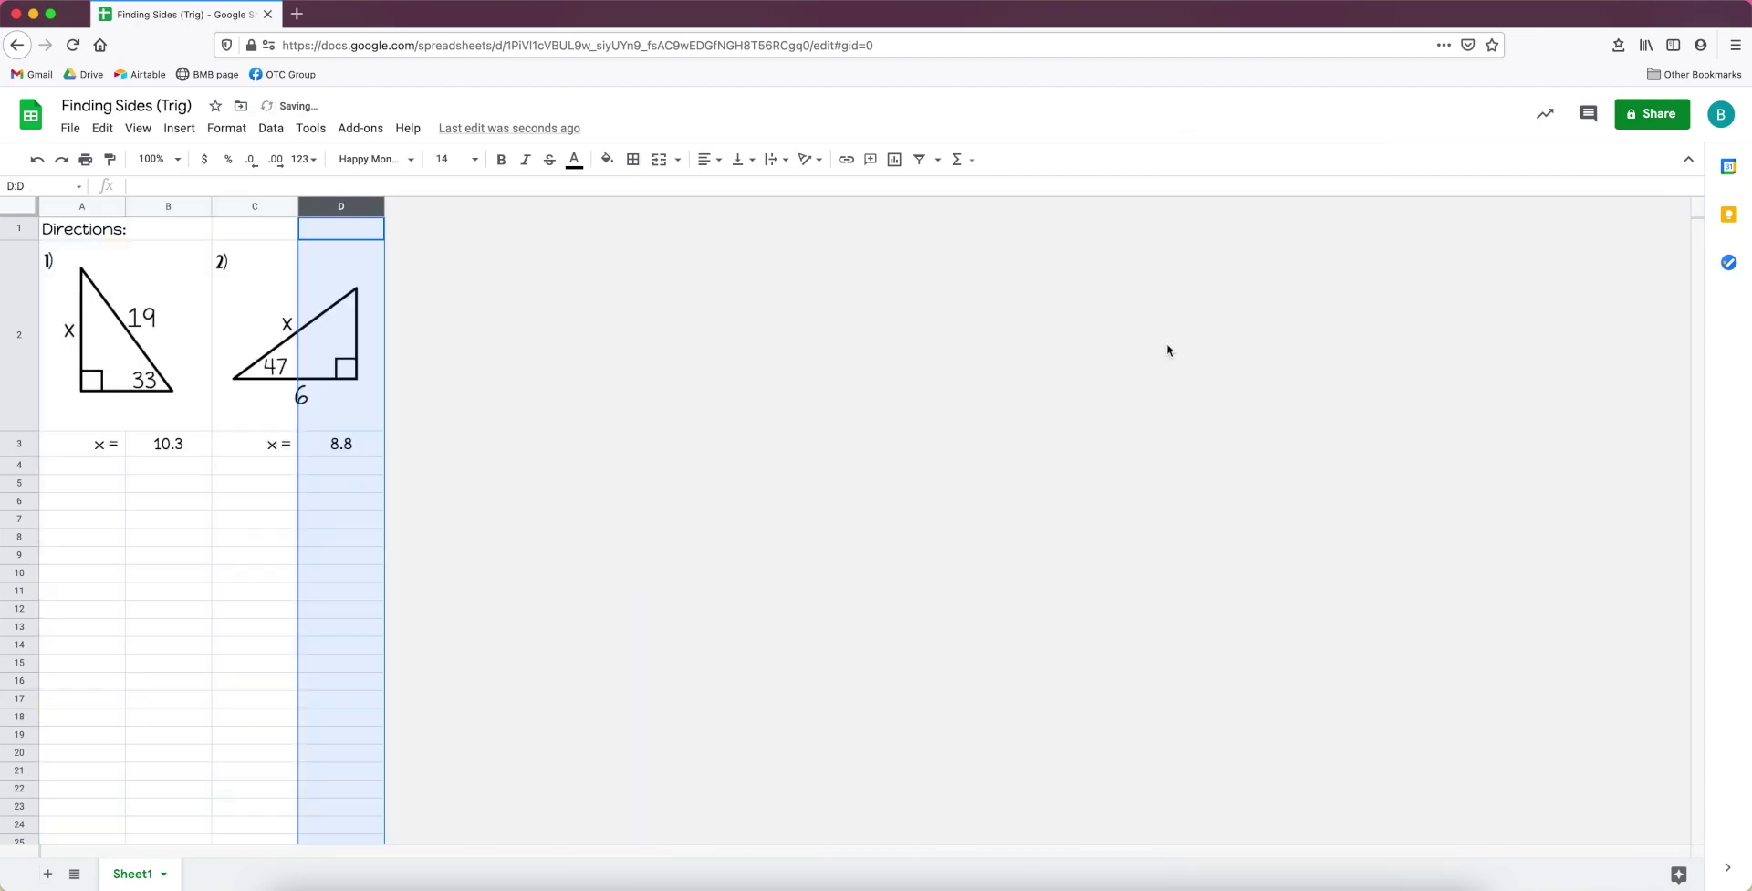
# Delete the empty rows 4 through 1000 below the answer row.
pyautogui.moveTo(73, 467); pyautogui.dragTo(383, 890)
pyautogui.rightClick(271, 467)
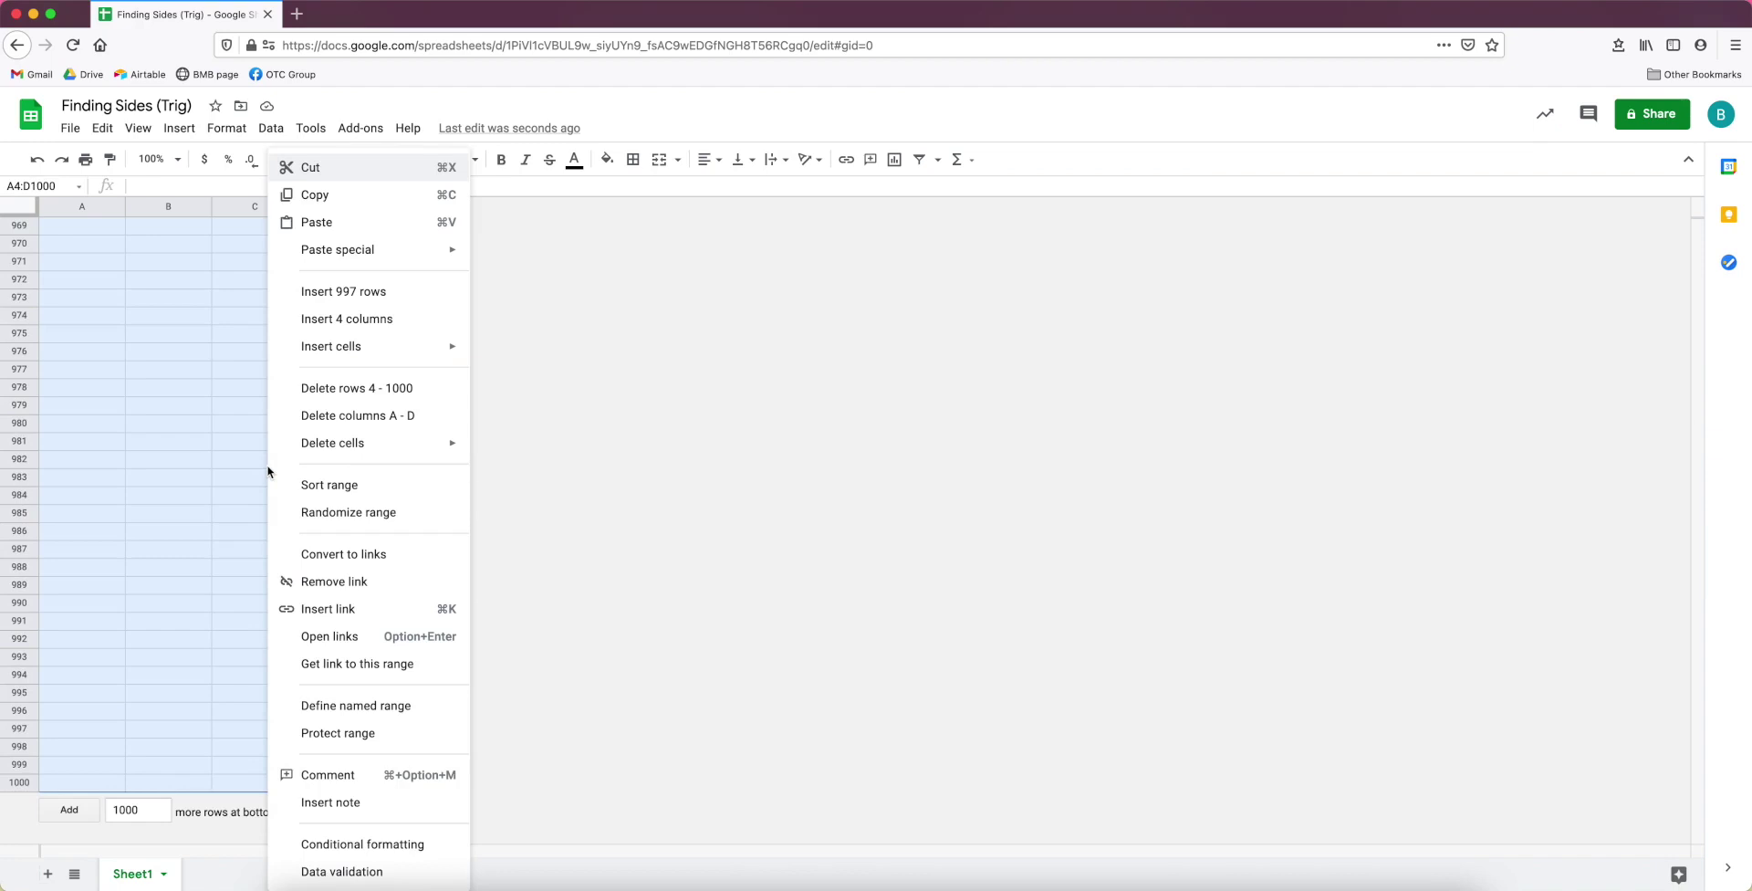
pyautogui.click(358, 399)
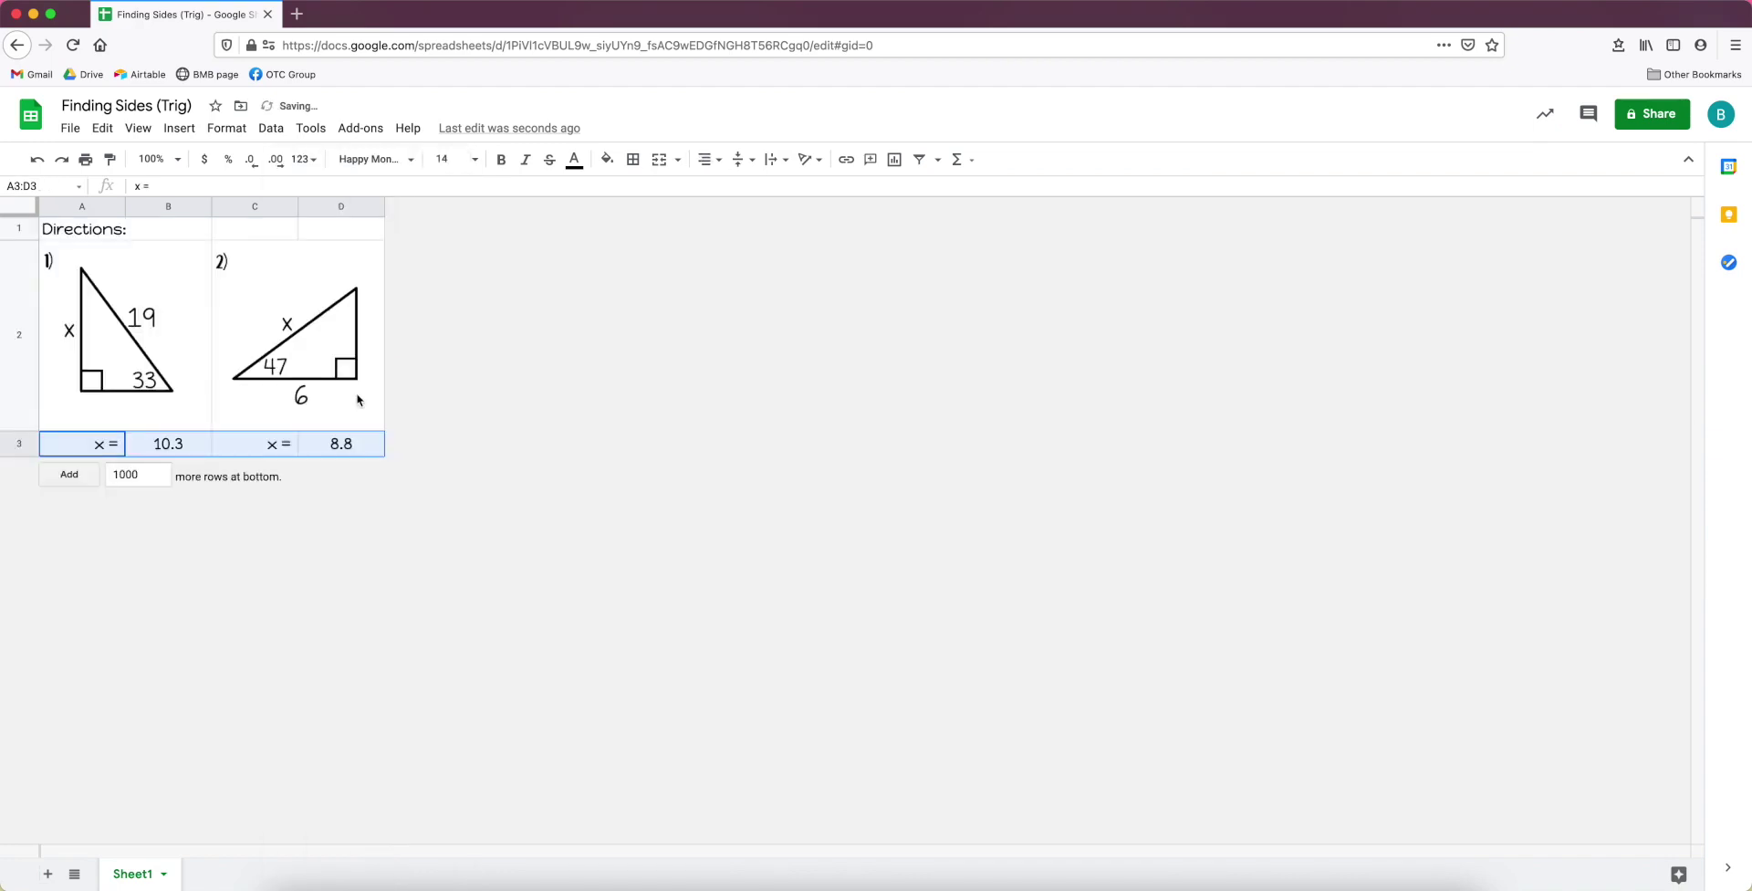
# Set the sheet's zoom level to 150%.
pyautogui.click(175, 161)
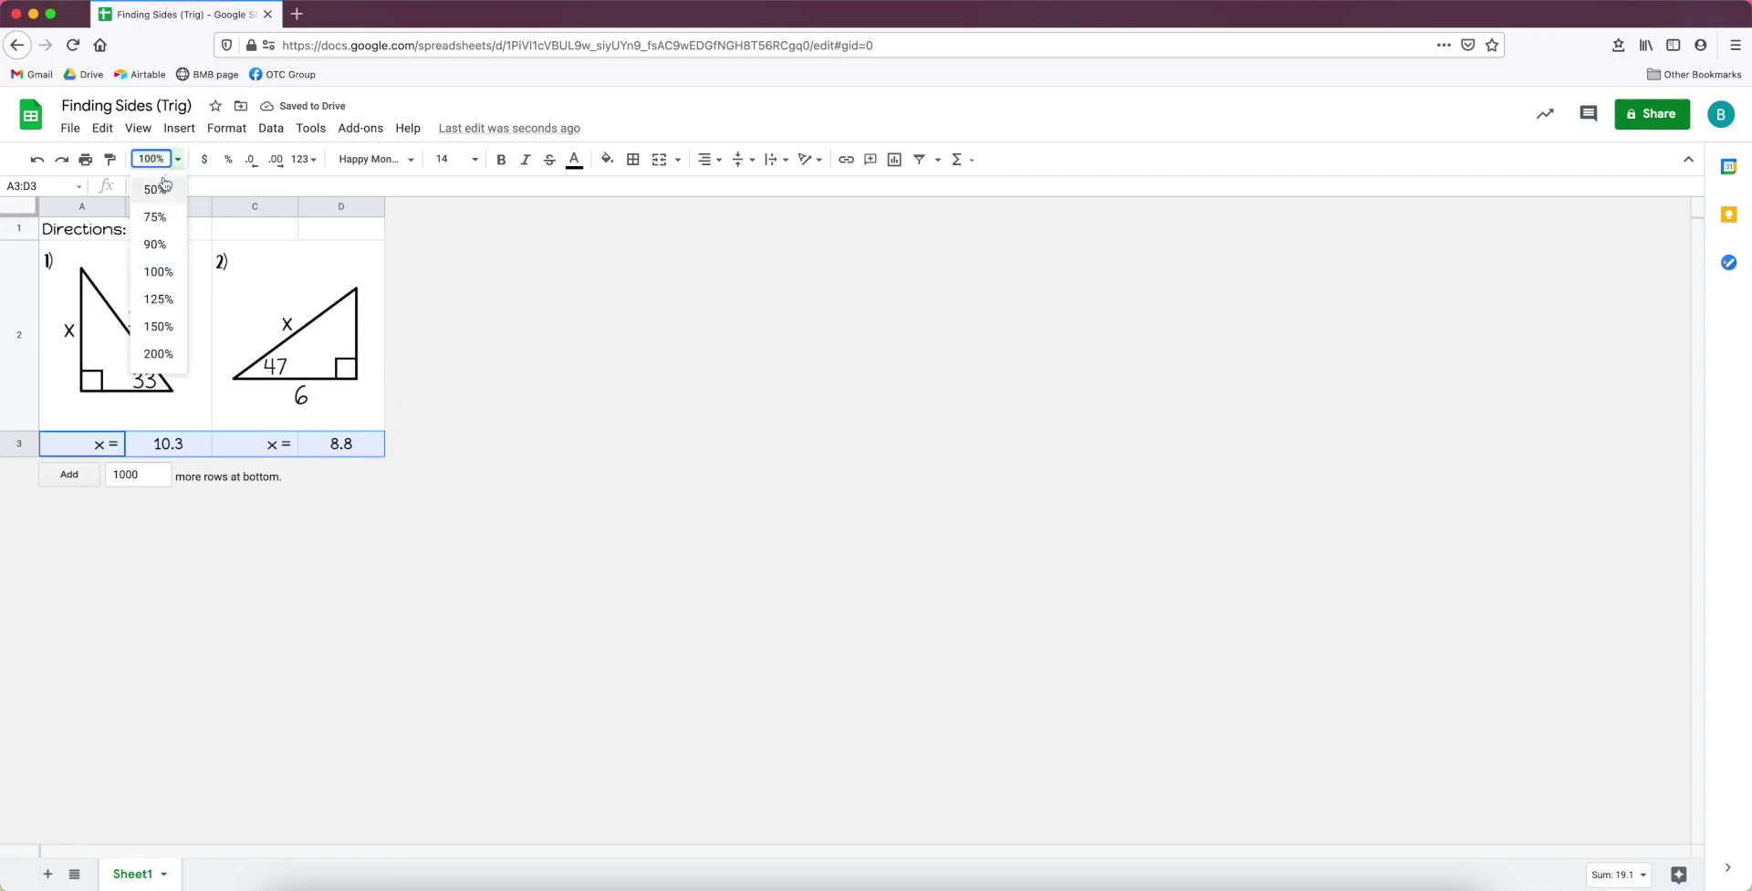
pyautogui.click(158, 327)
pyautogui.click(551, 419)
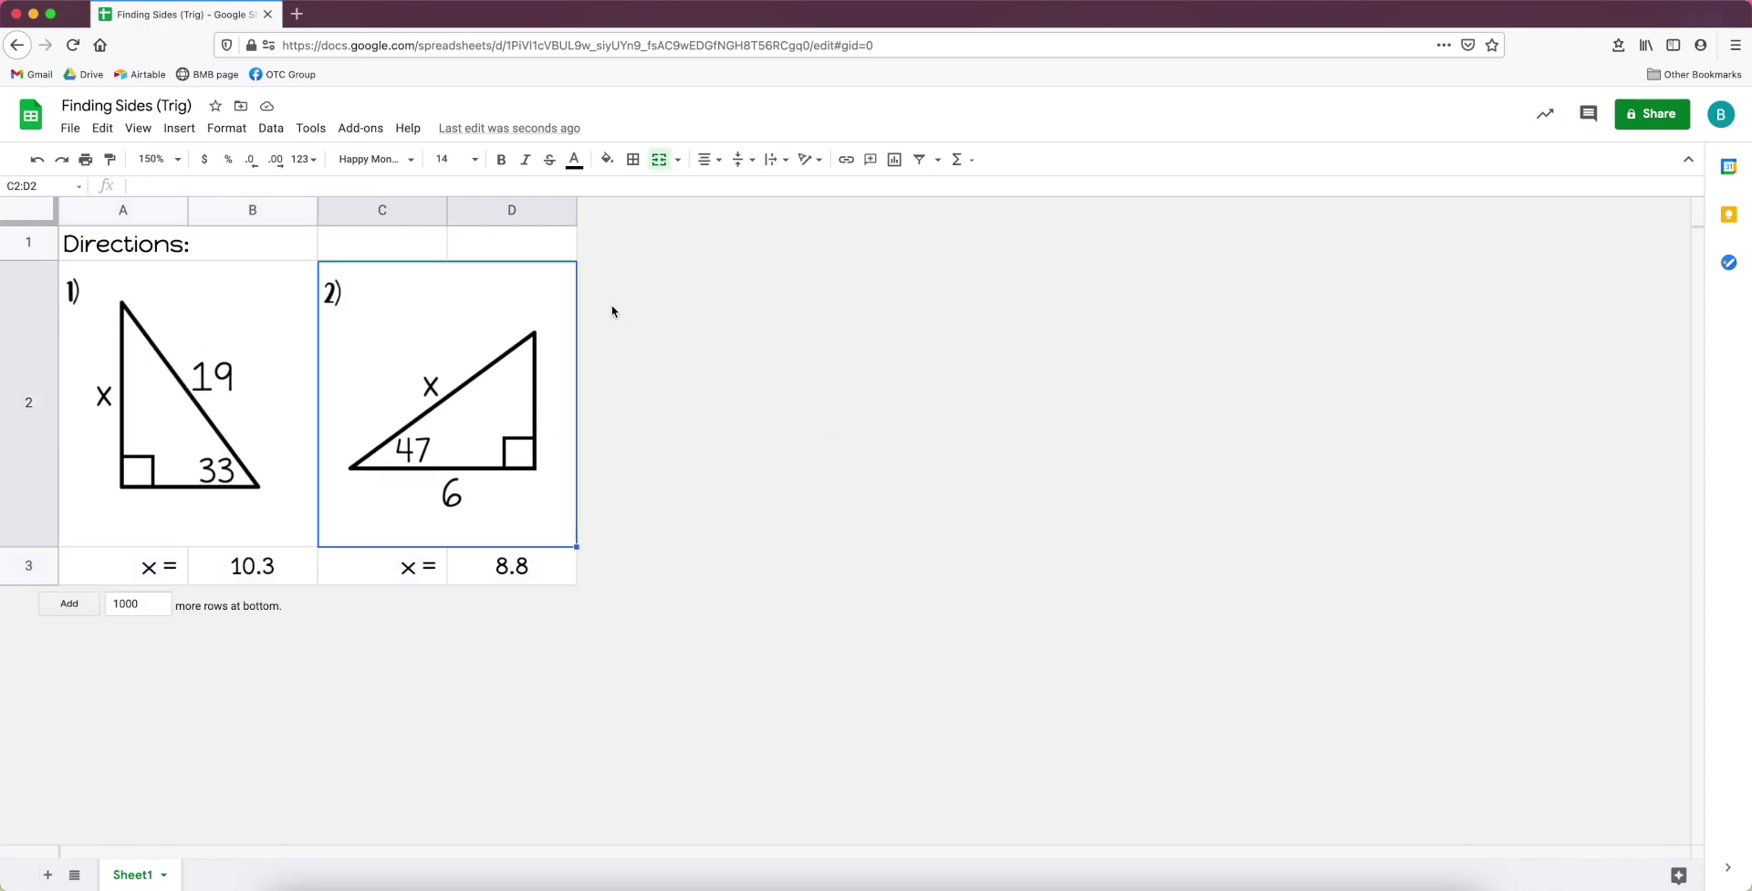
# Merge all cells of the directions row, A1:D1, into one cell.
pyautogui.click(176, 248)
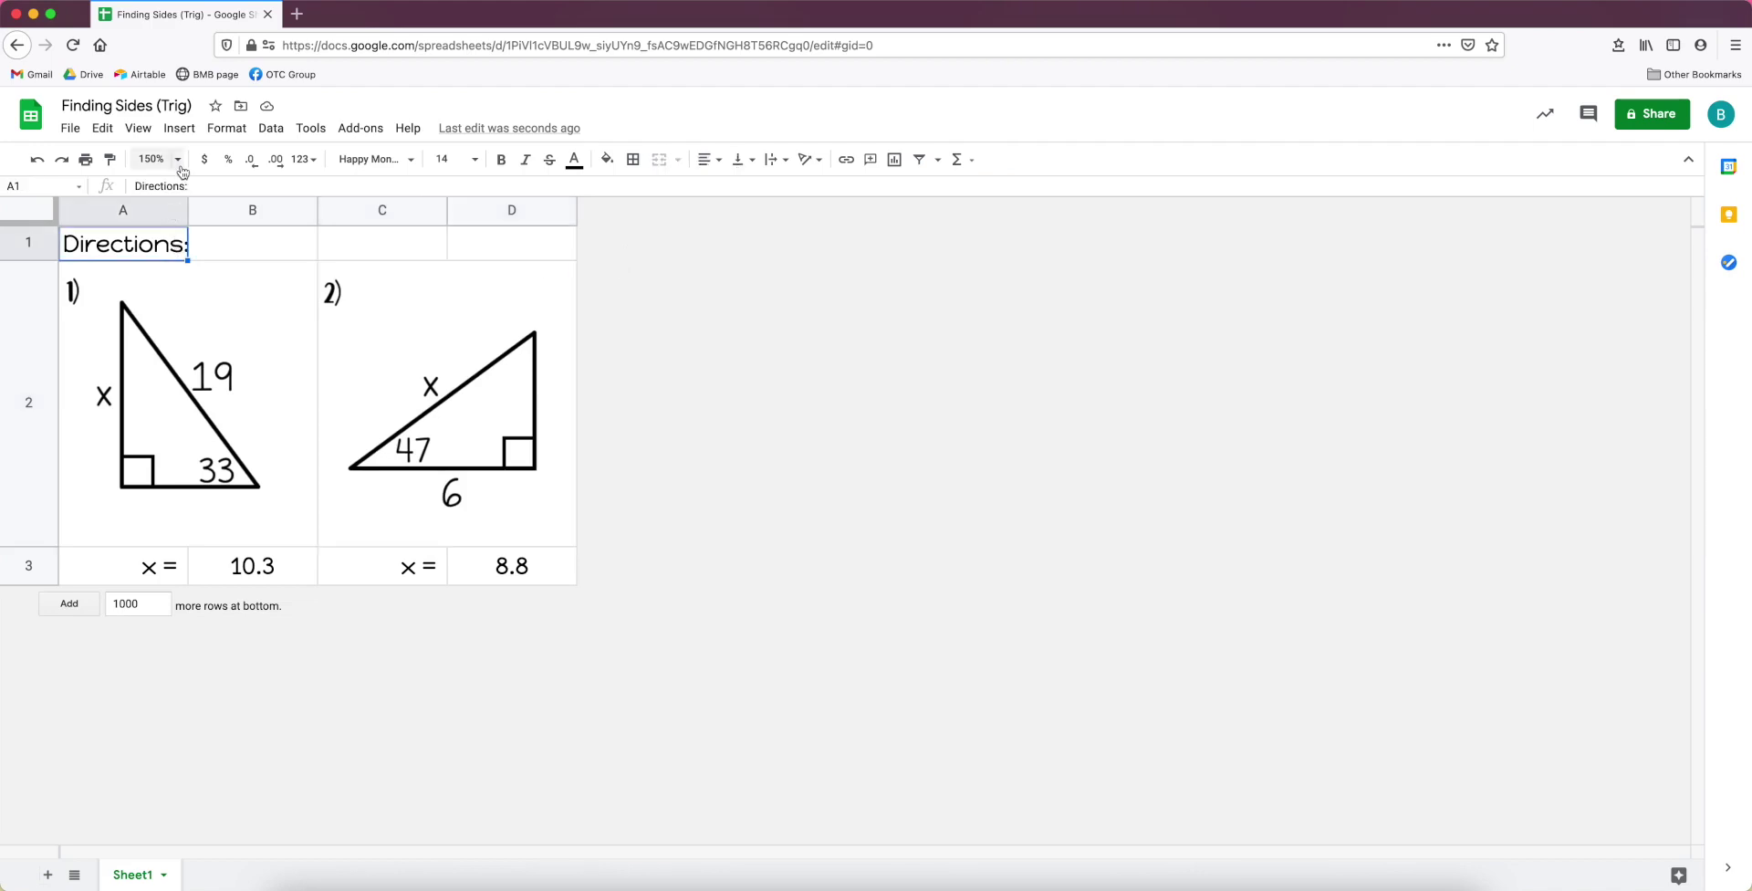
pyautogui.click(516, 244)
pyautogui.moveTo(516, 245); pyautogui.dragTo(167, 248)
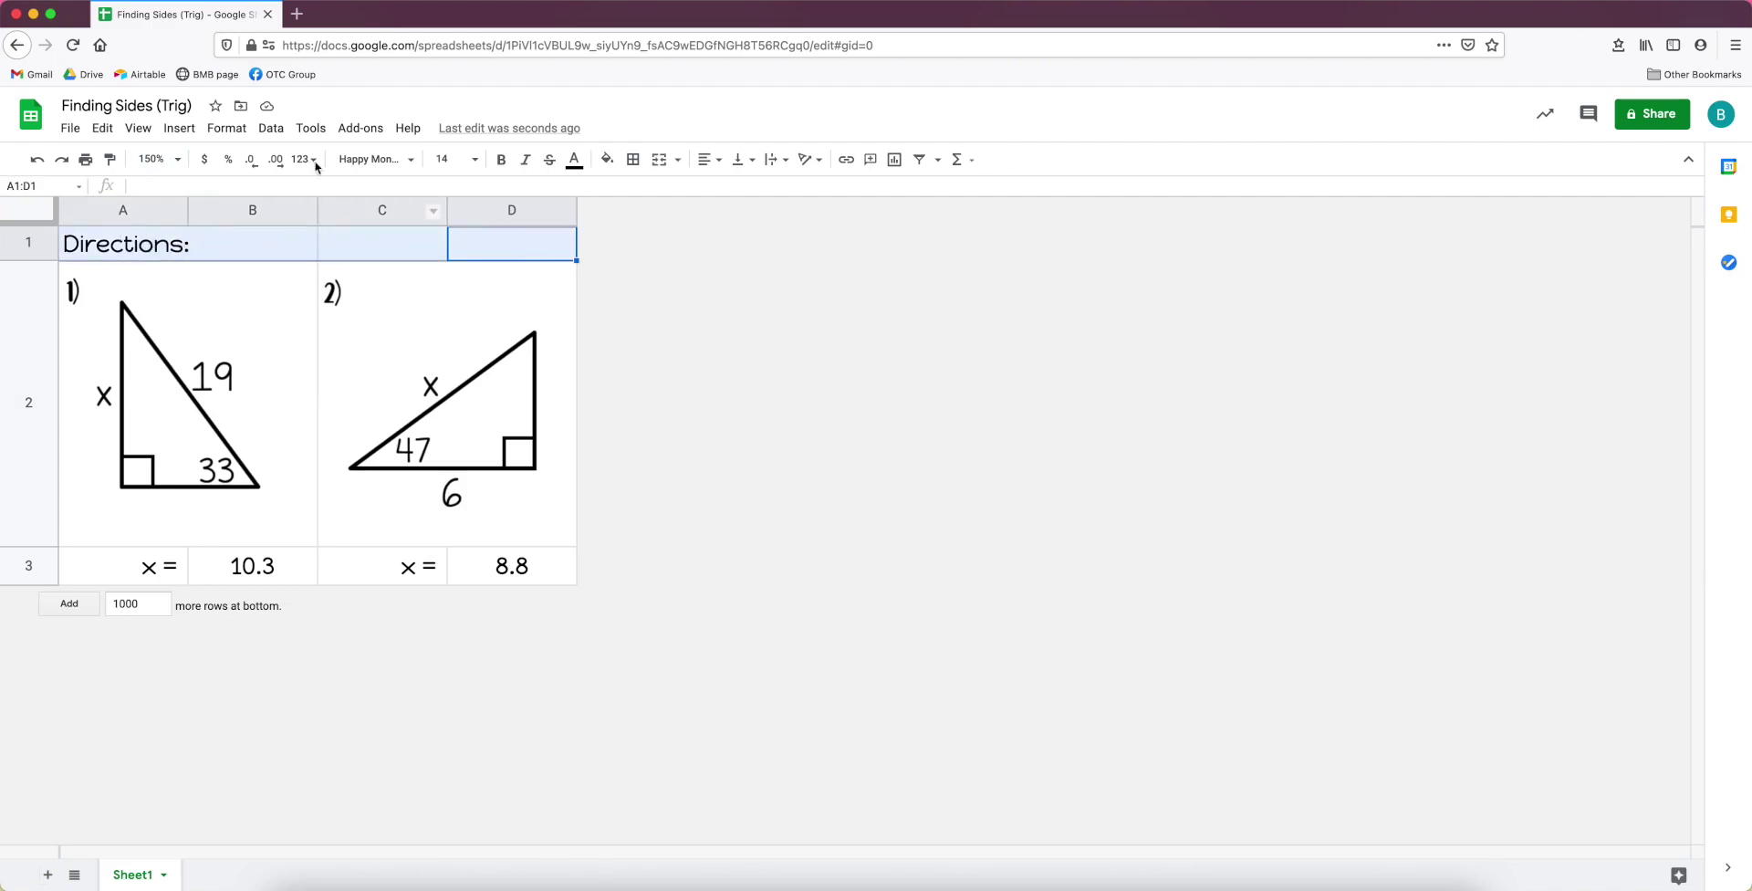
pyautogui.click(227, 128)
pyautogui.moveTo(251, 377)
pyautogui.moveTo(365, 437)
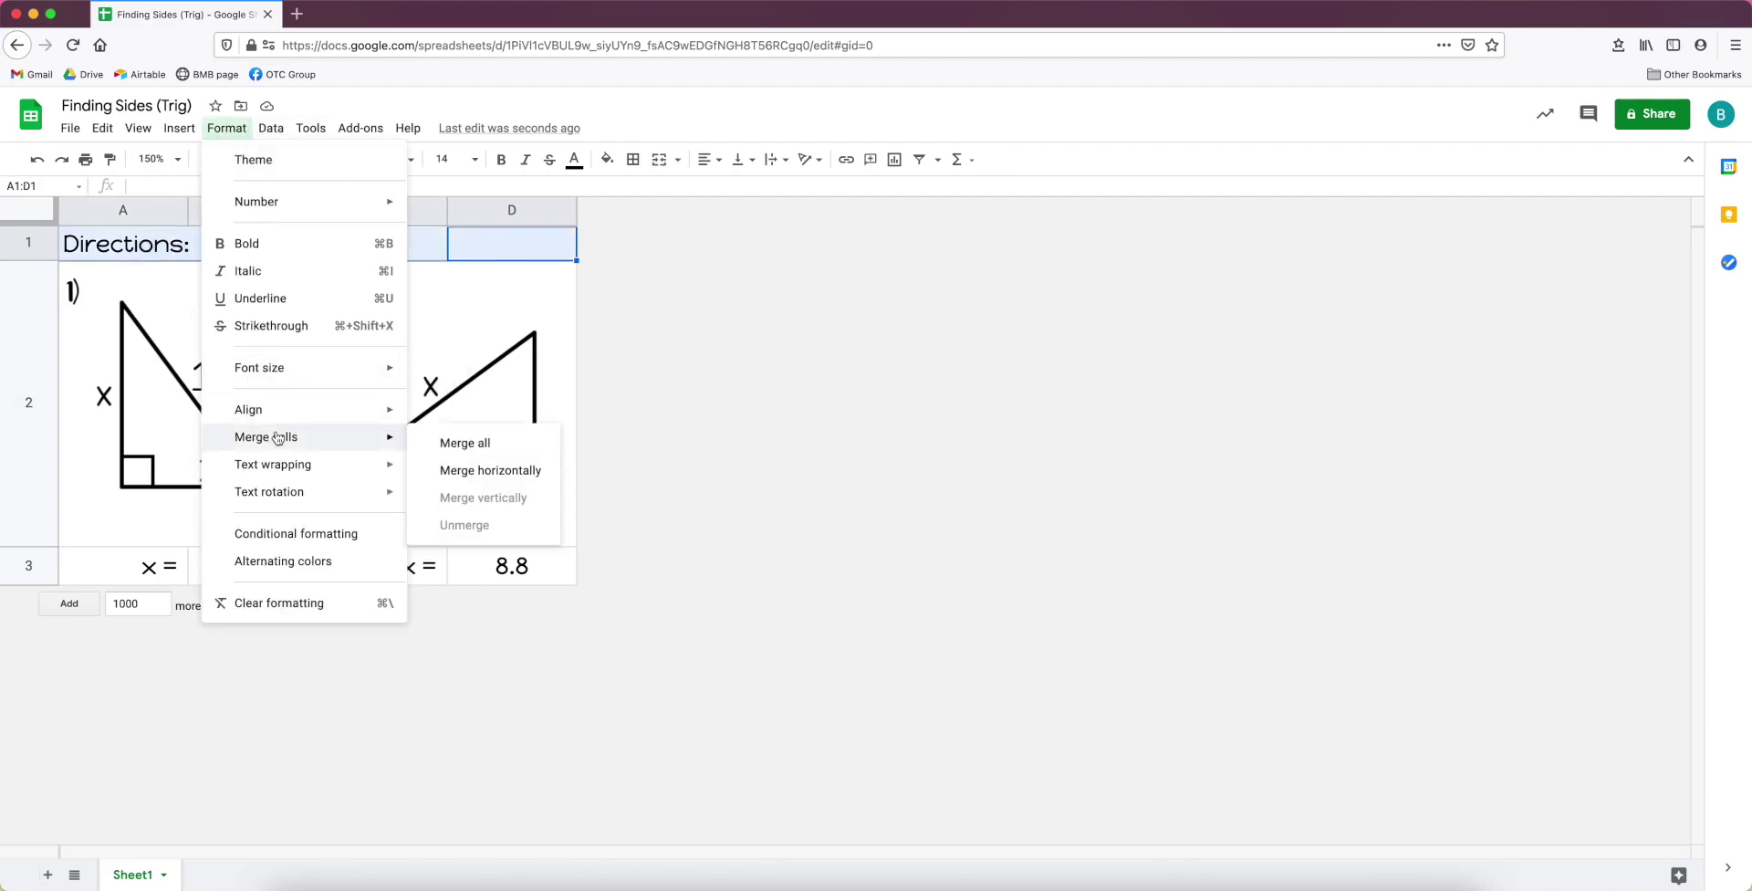
pyautogui.click(461, 443)
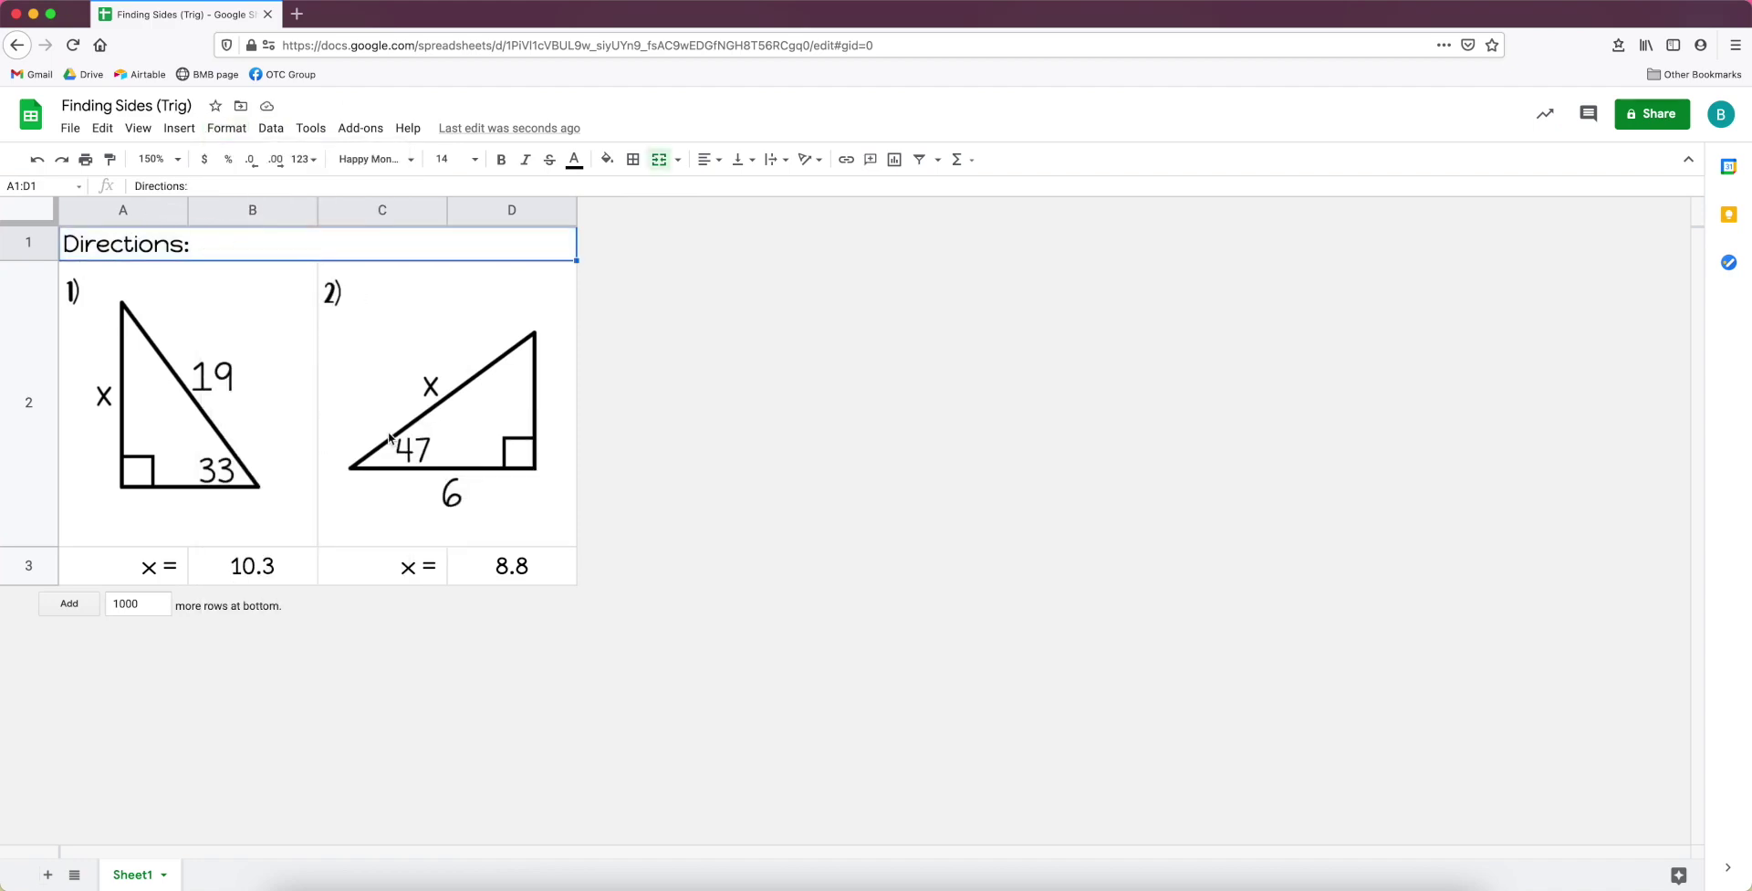
# Create a conditional formatting rule for answer cell B3 with the condition "Text is exactly" 10.3.
pyautogui.click(275, 572)
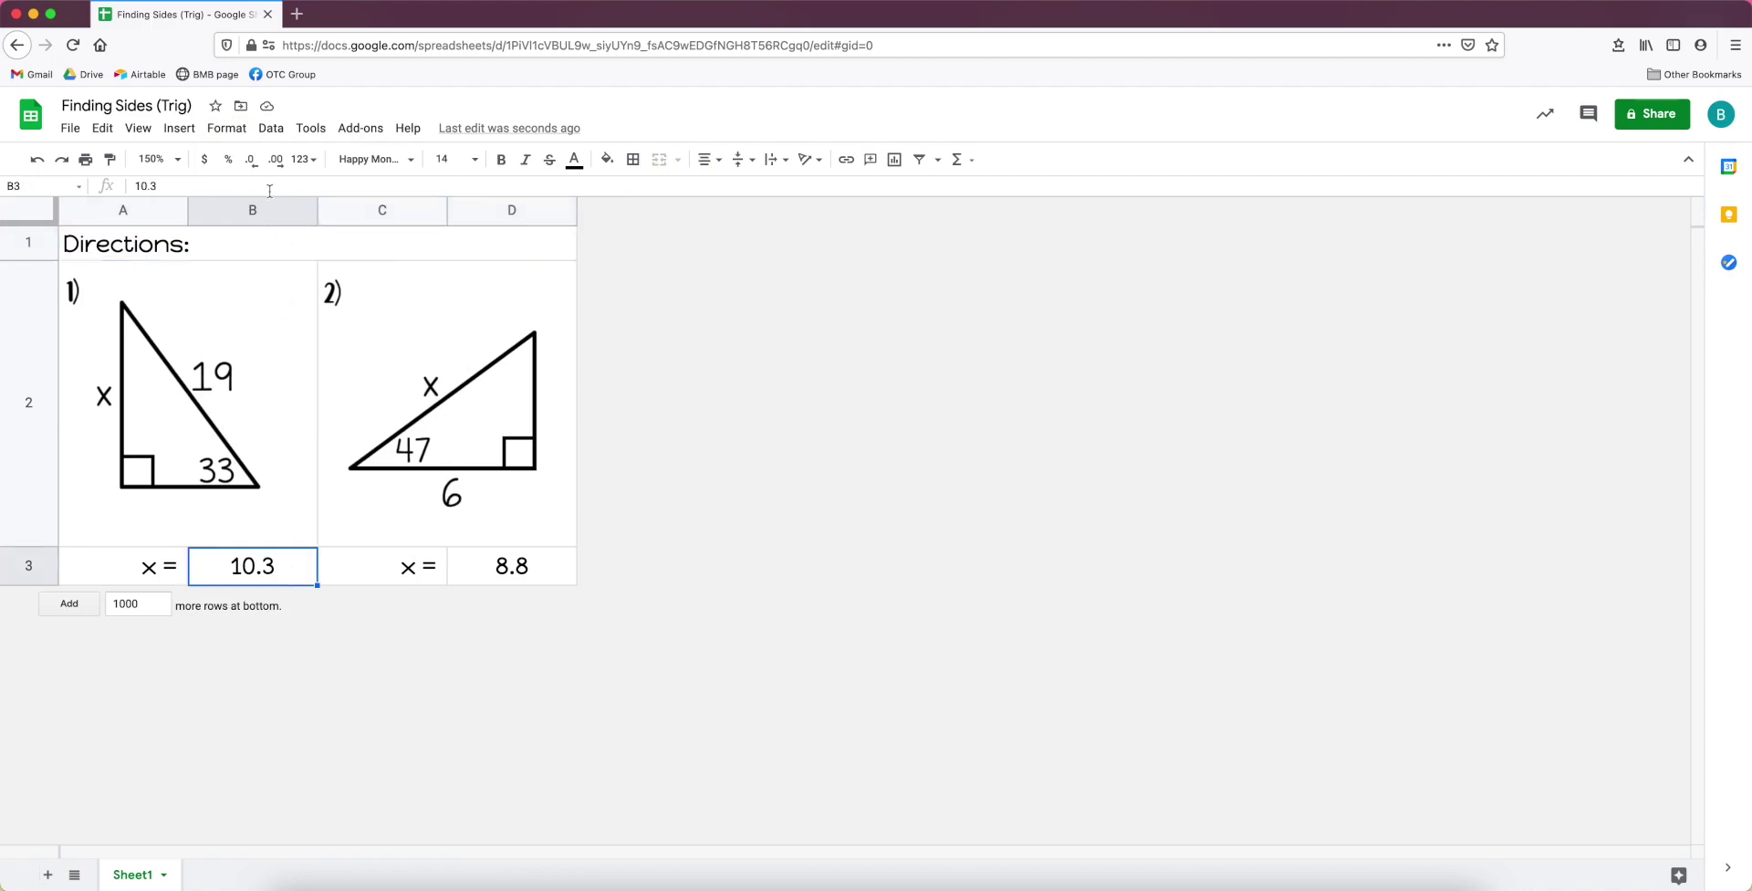
pyautogui.click(236, 136)
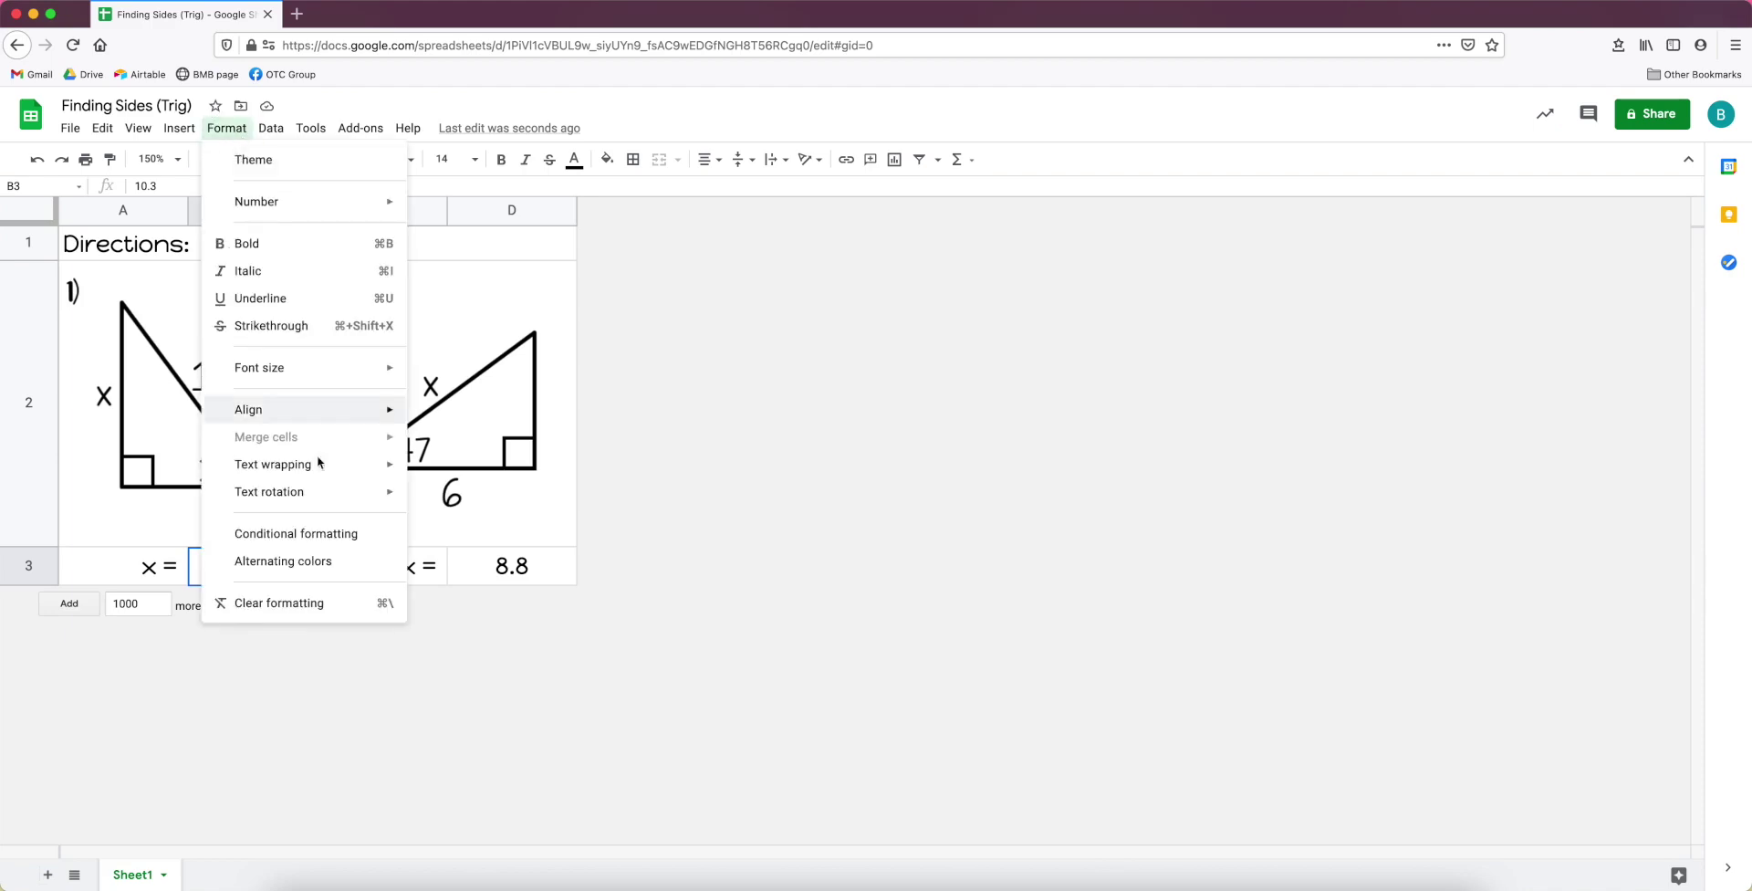
pyautogui.click(345, 534)
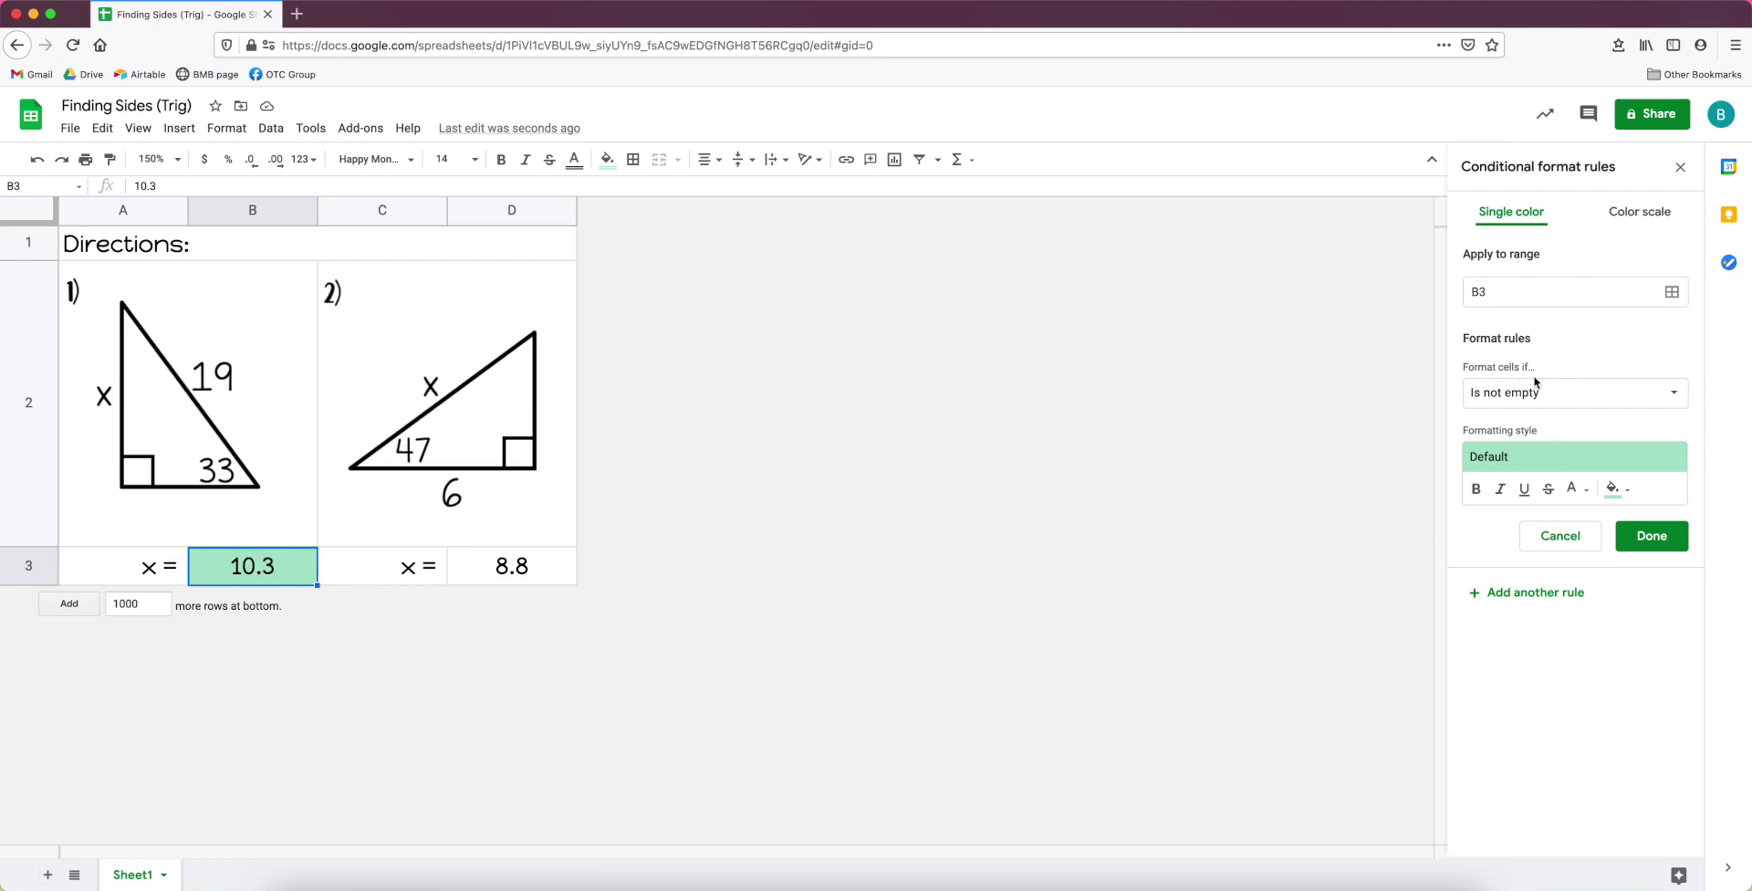
pyautogui.click(1637, 403)
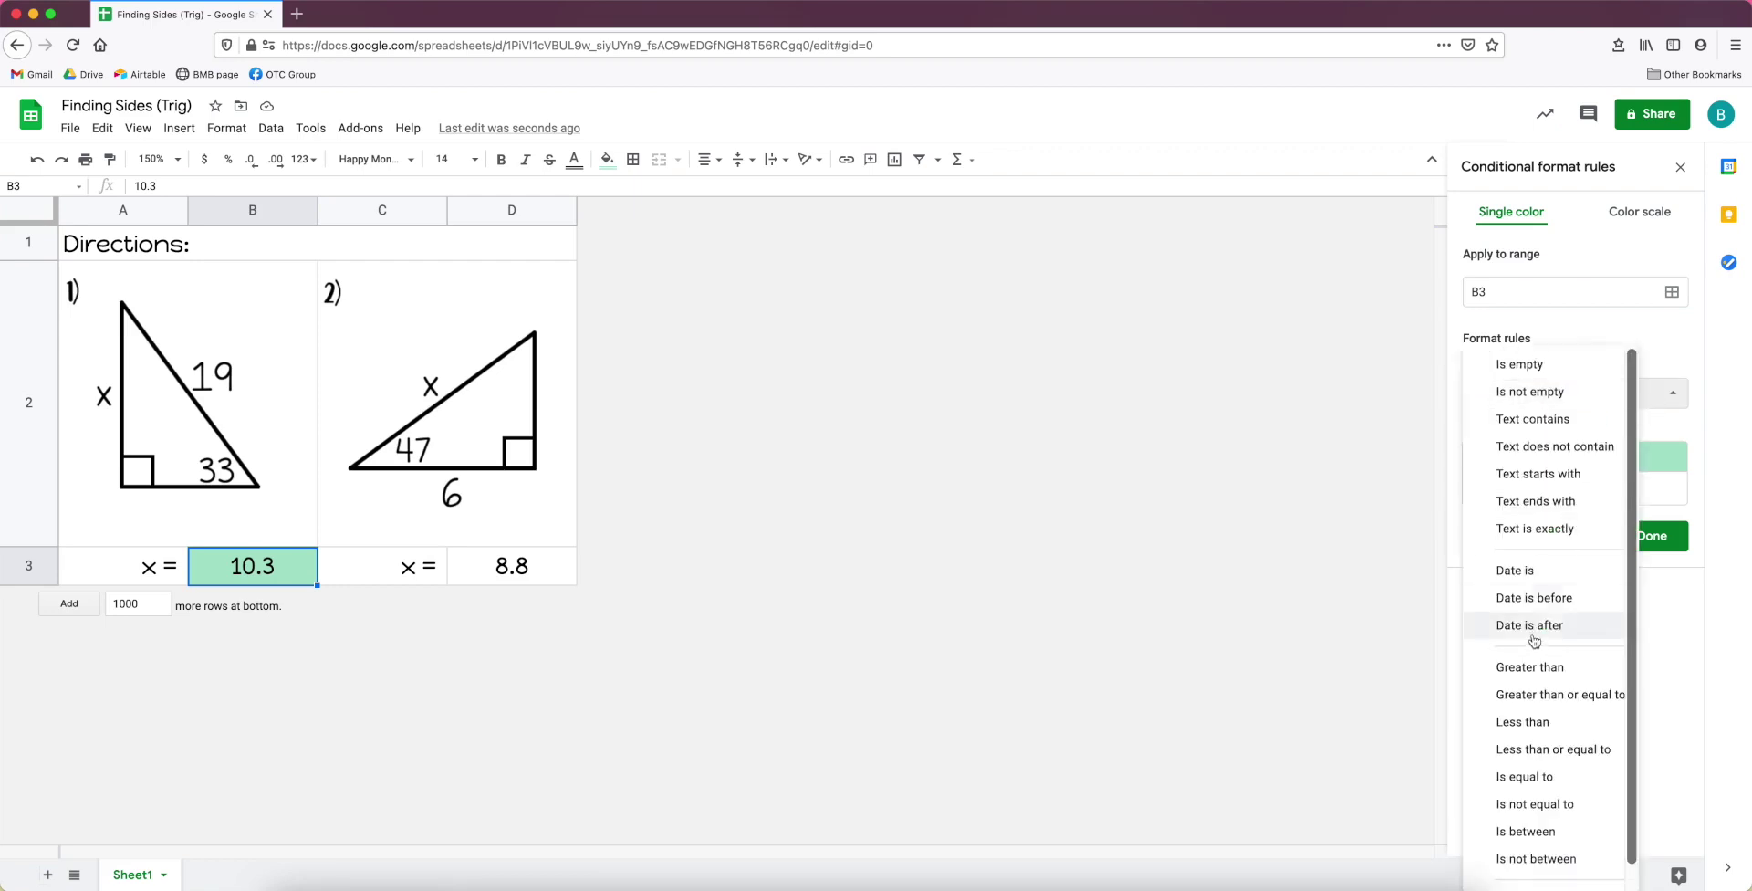
pyautogui.scroll(-1, 1539, 642)
pyautogui.scroll(1, 1538, 641)
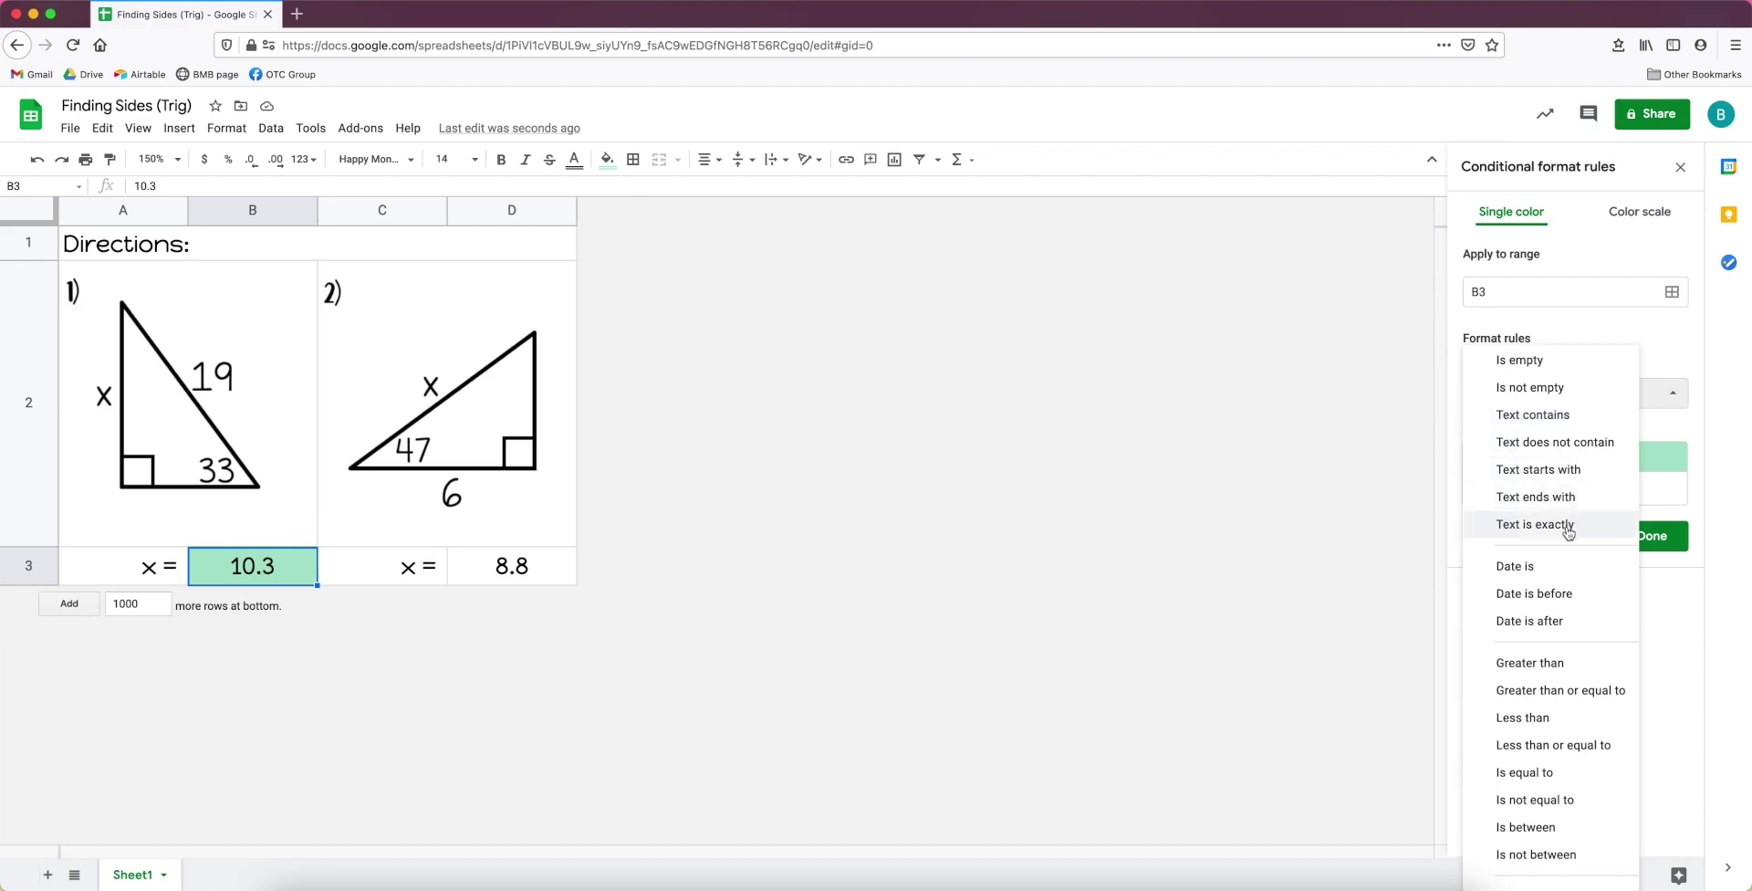
pyautogui.click(1568, 525)
pyautogui.click(1551, 433)
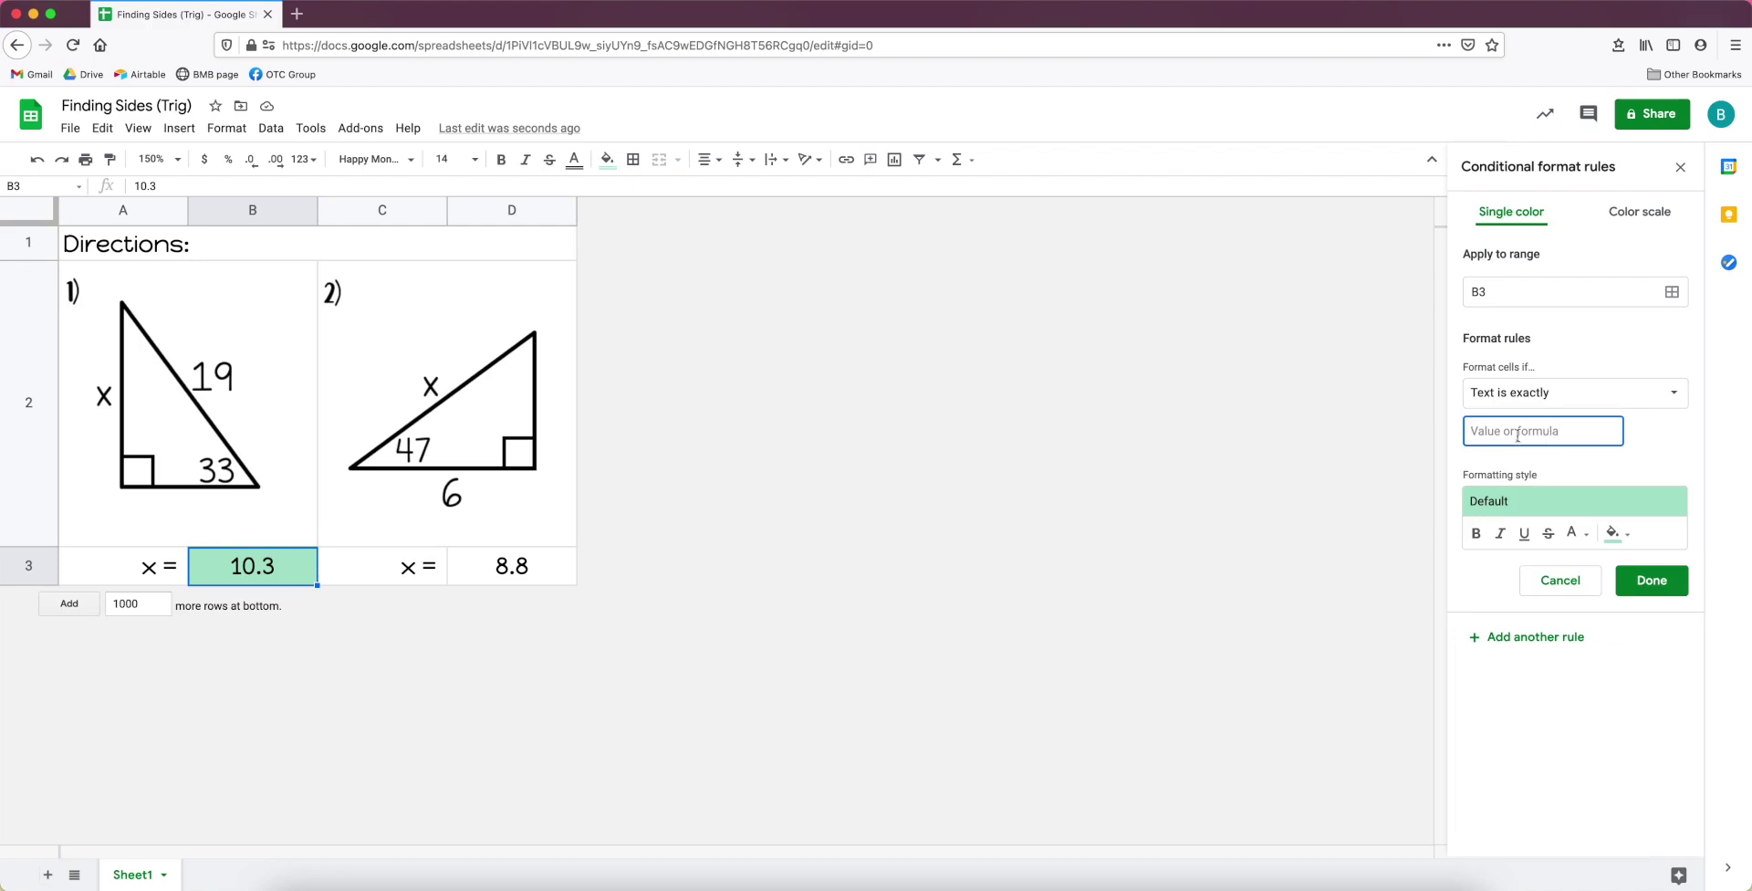
pyautogui.write('10.3')
pyautogui.click(1649, 456)
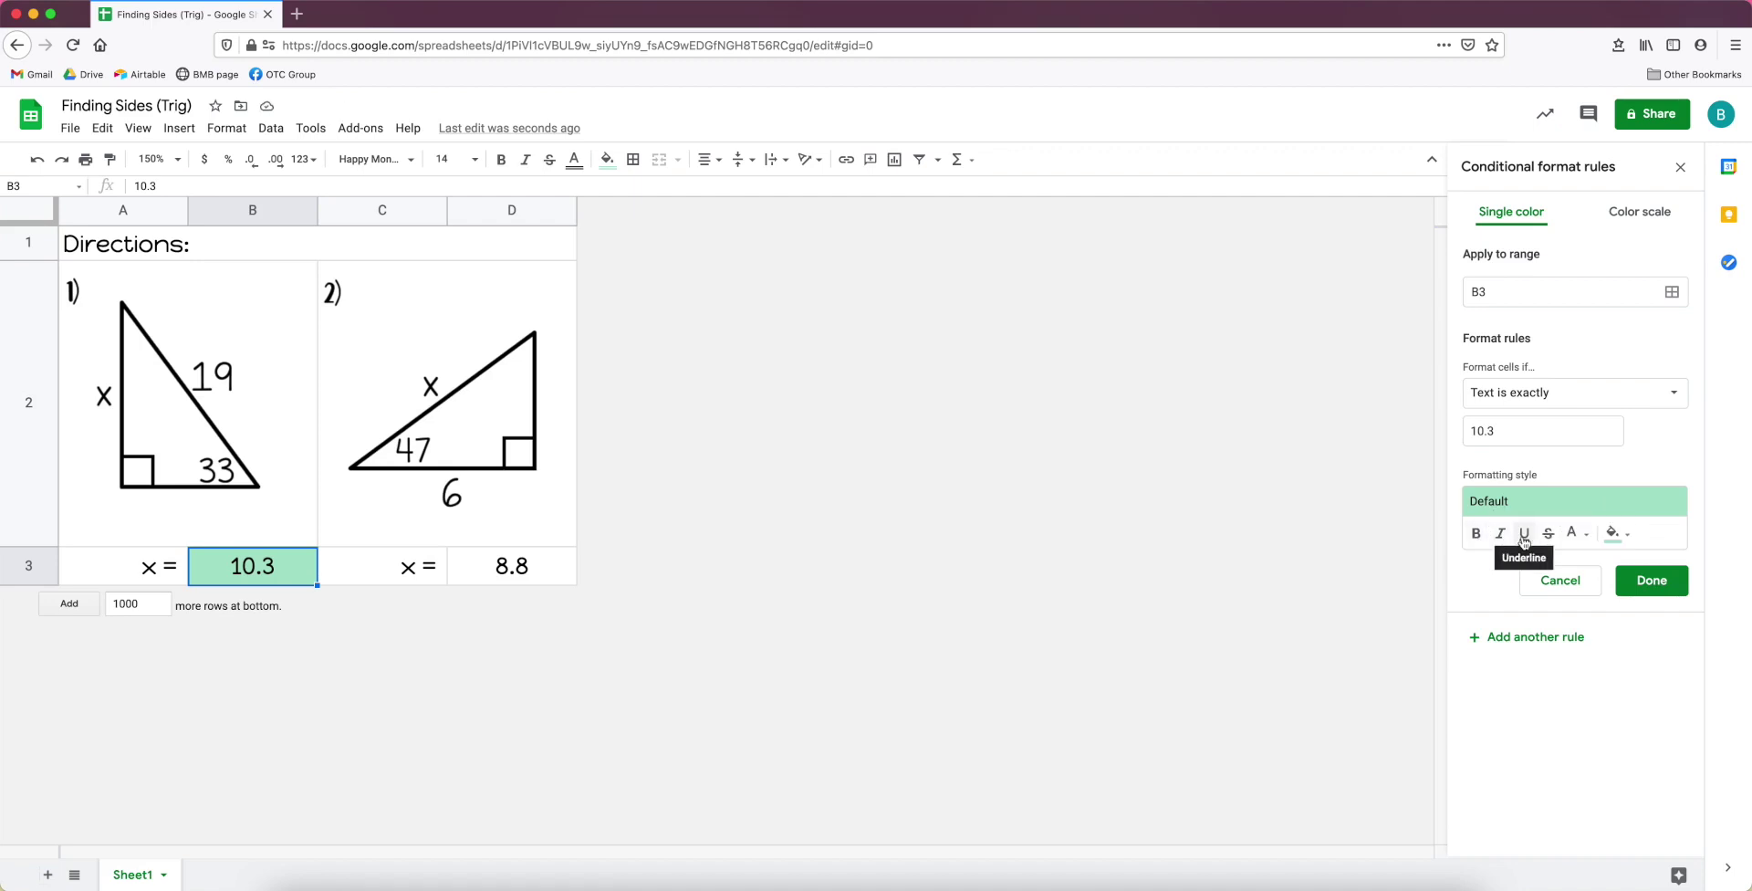
# Give the B3 rule a bright green fill color and save the rule.
pyautogui.click(1588, 538)
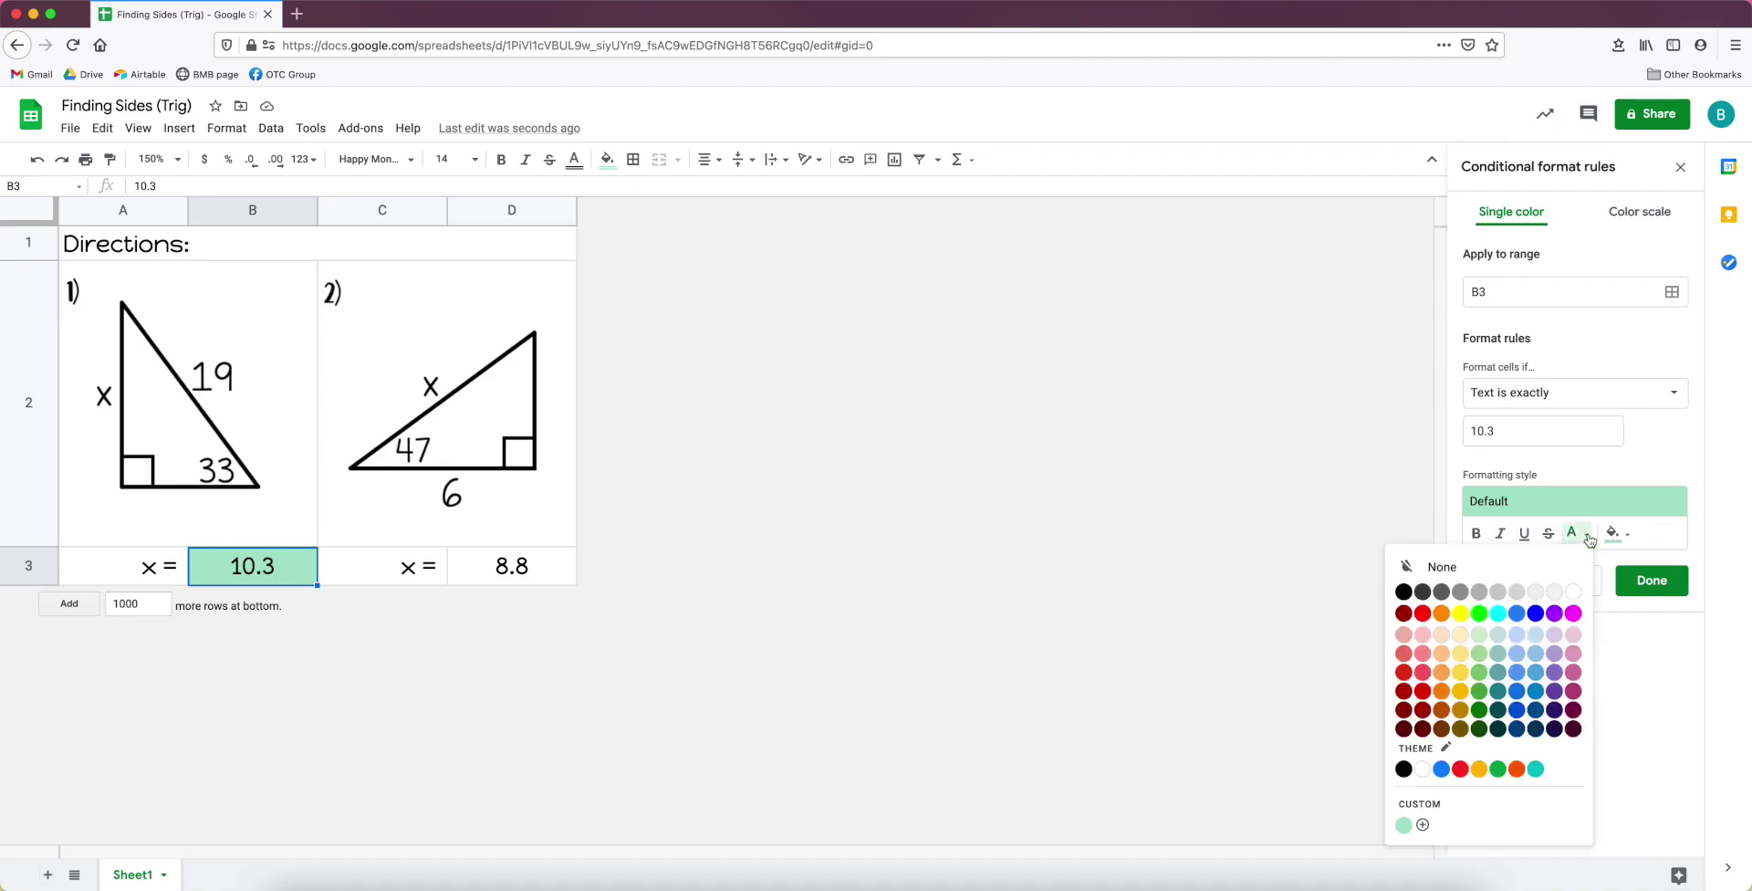
pyautogui.click(1661, 547)
pyautogui.click(1628, 539)
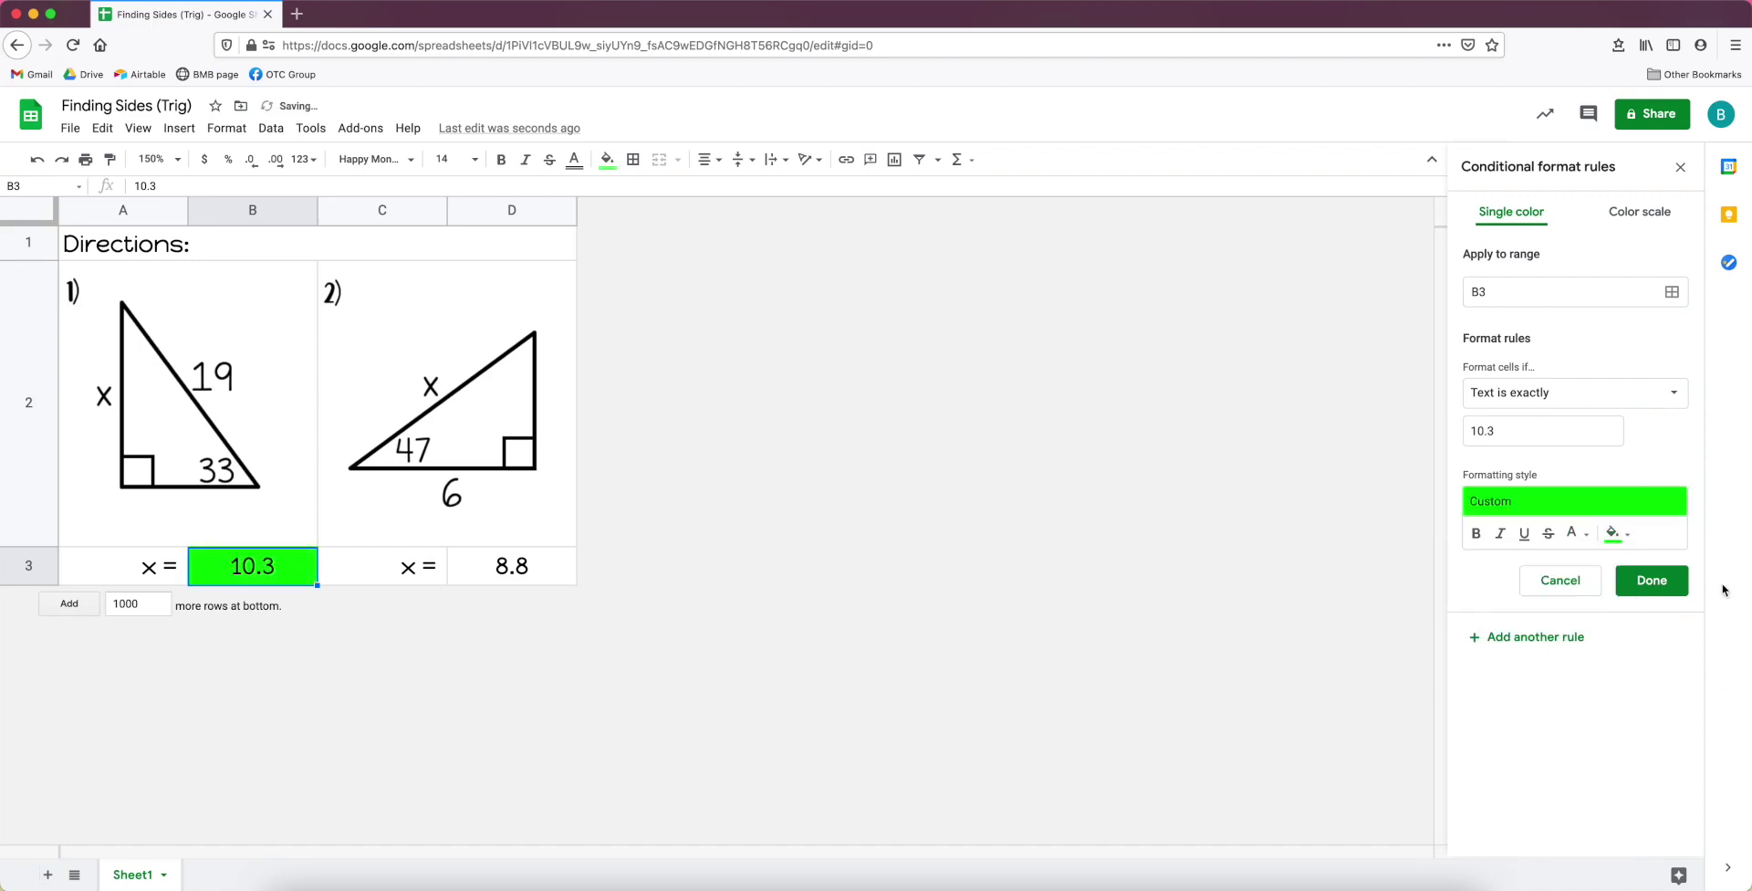
pyautogui.click(1519, 613)
pyautogui.click(1652, 580)
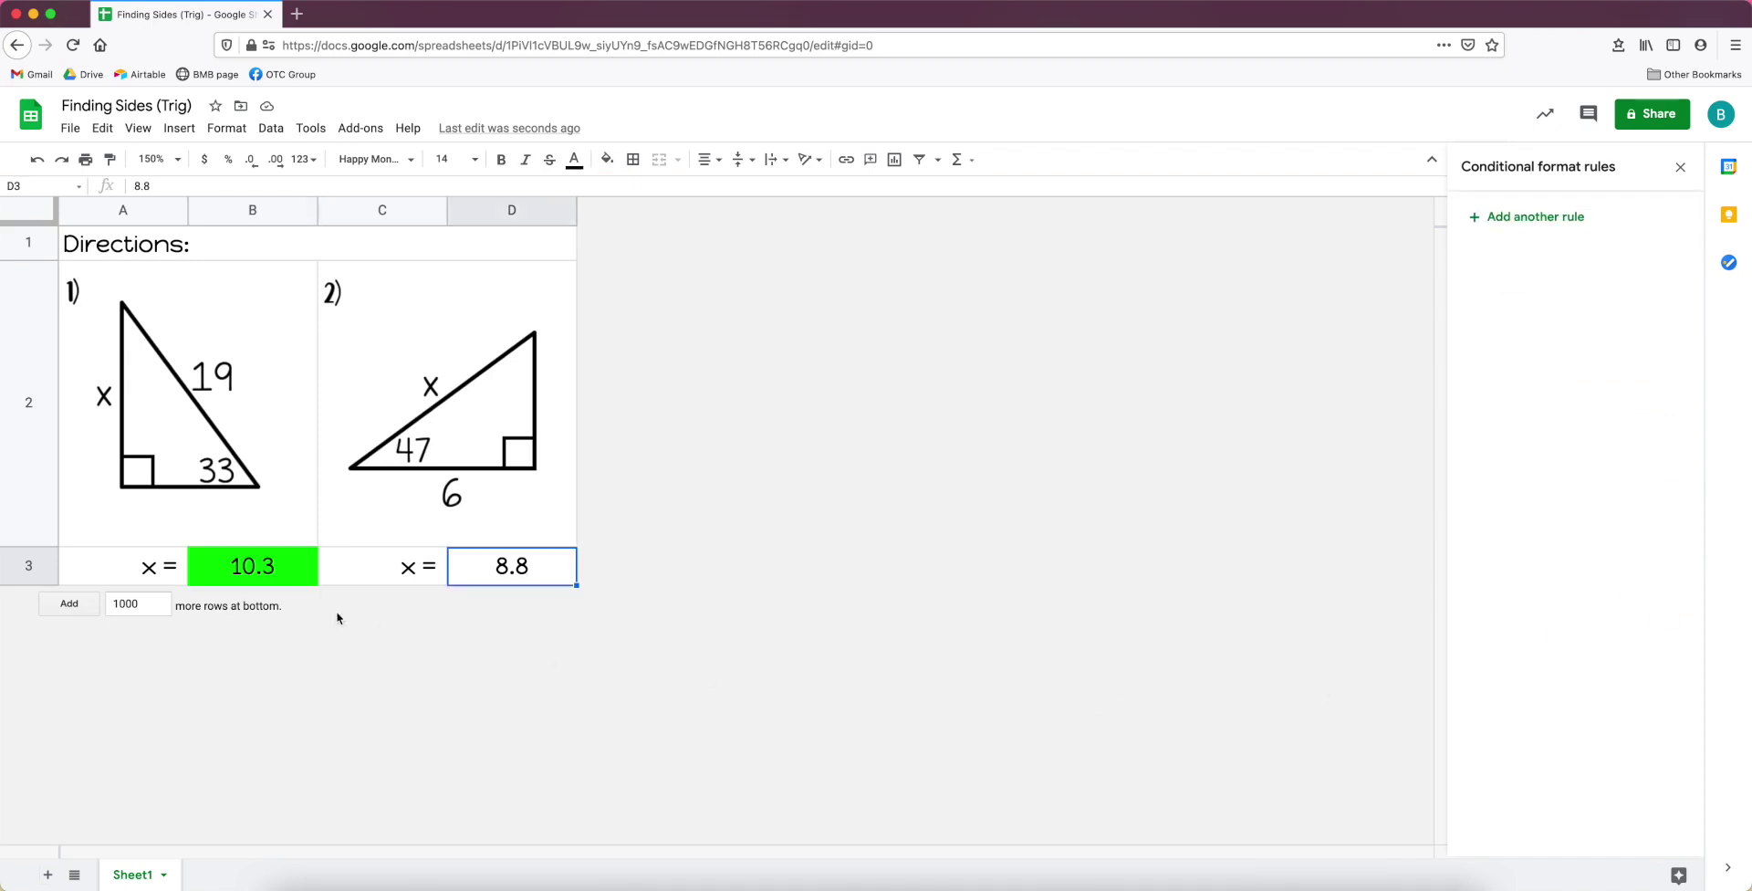
# Test the rule on B3 by replacing the answer with "?" and re-entering 10.3.
pyautogui.click(285, 576)
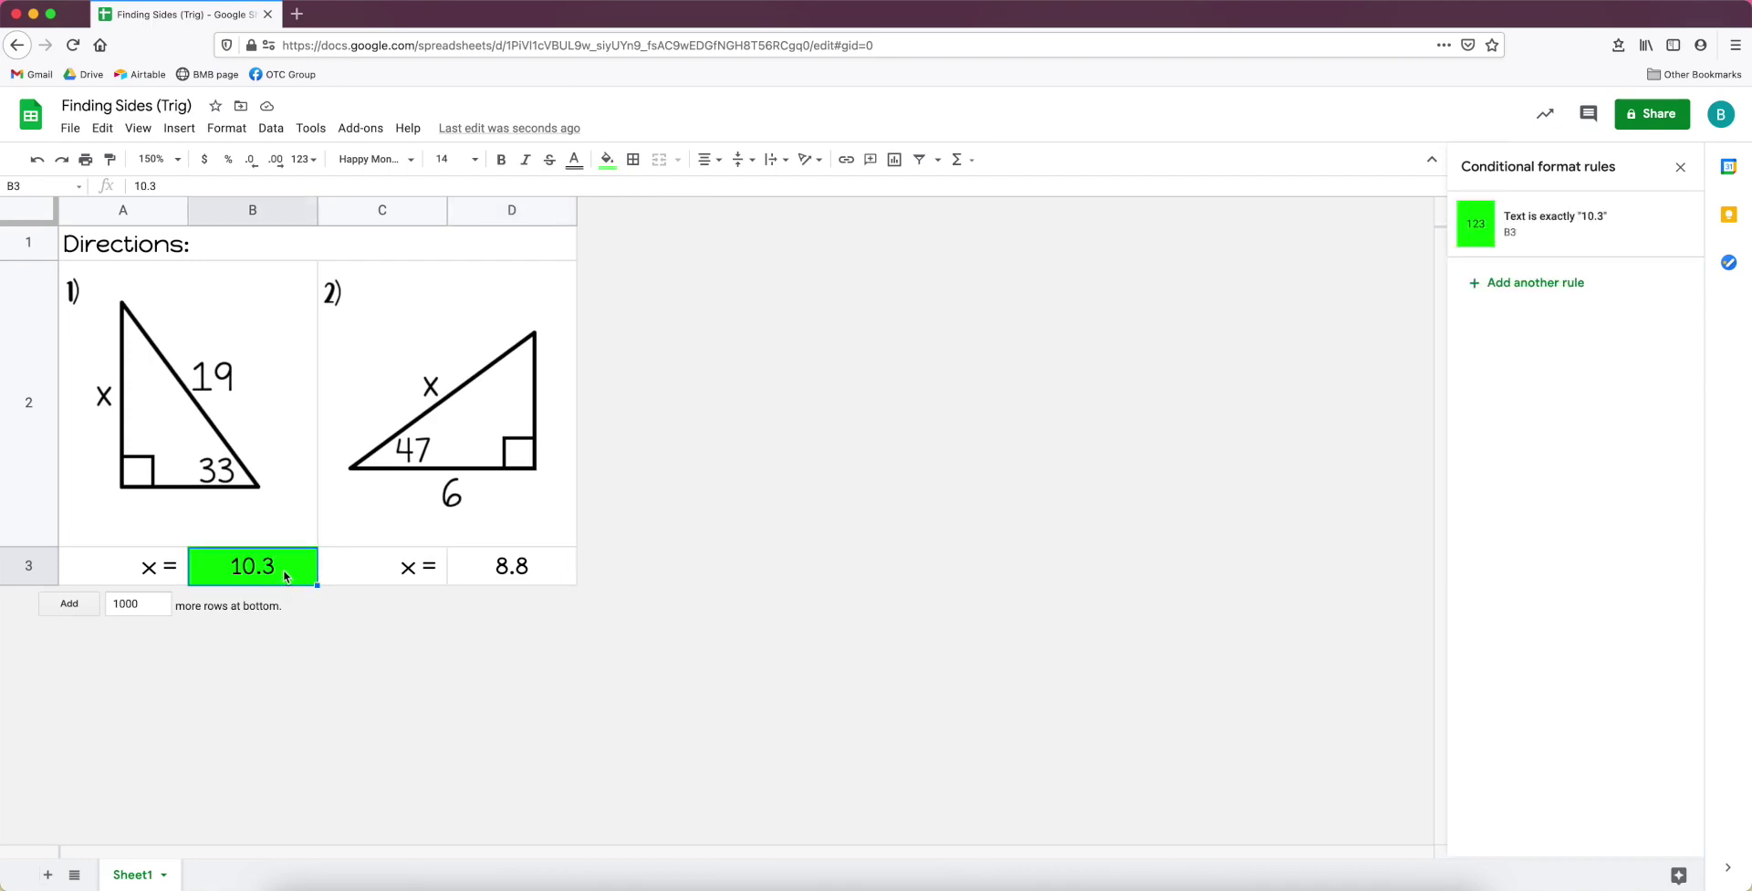
pyautogui.write('?')
pyautogui.press('Tab')
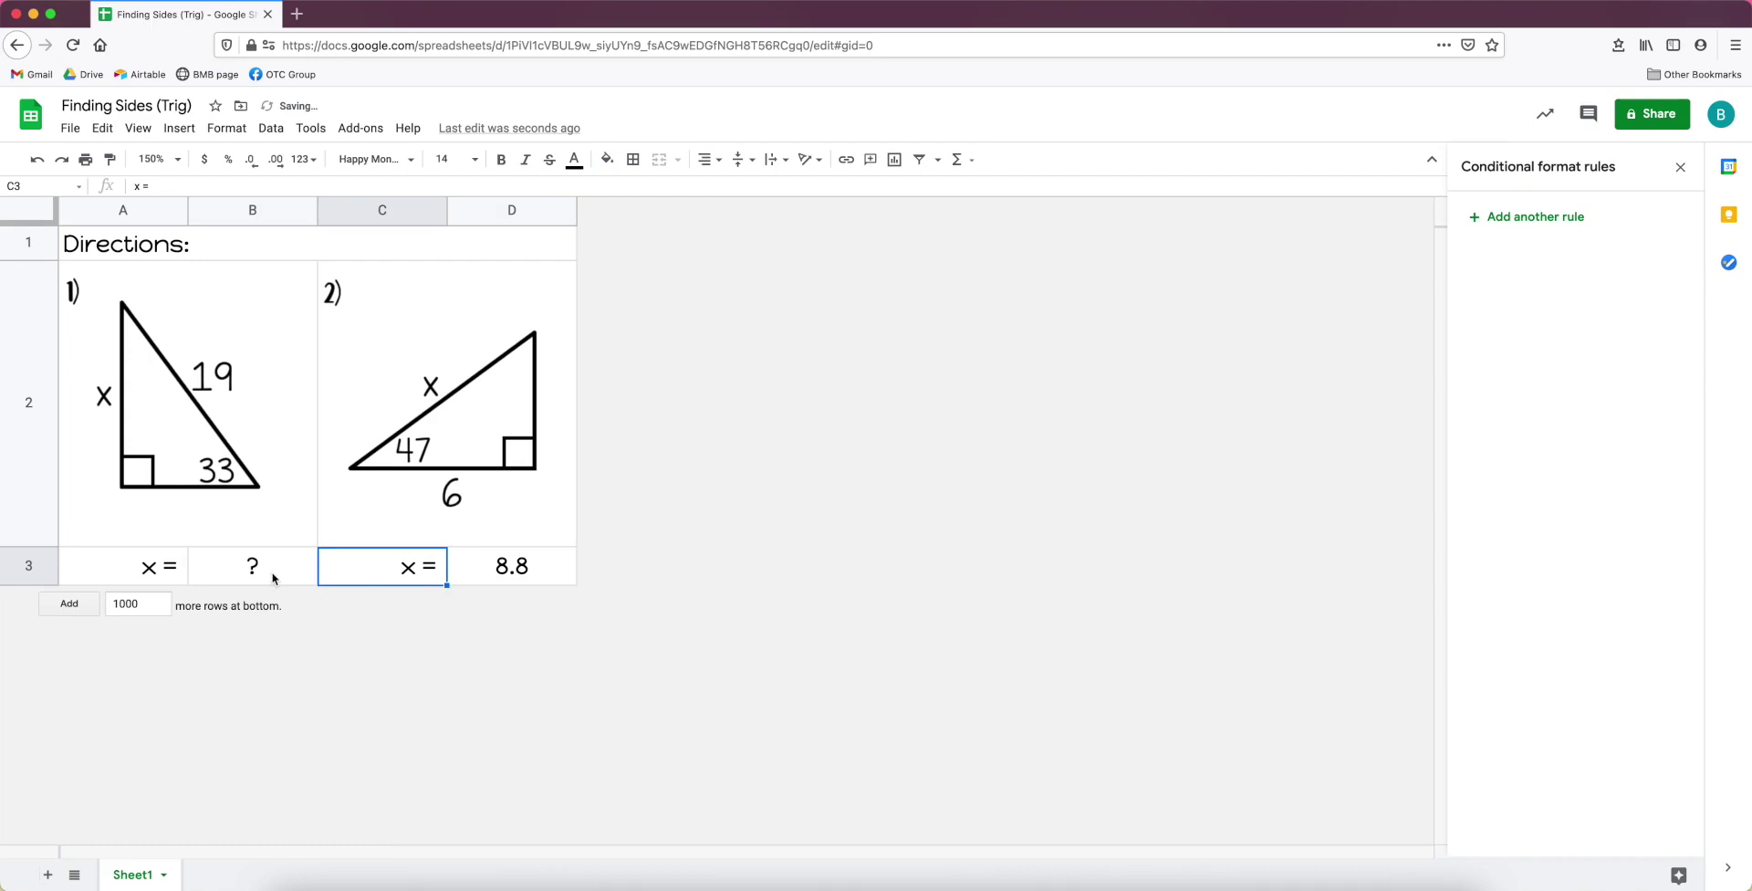
pyautogui.click(271, 575)
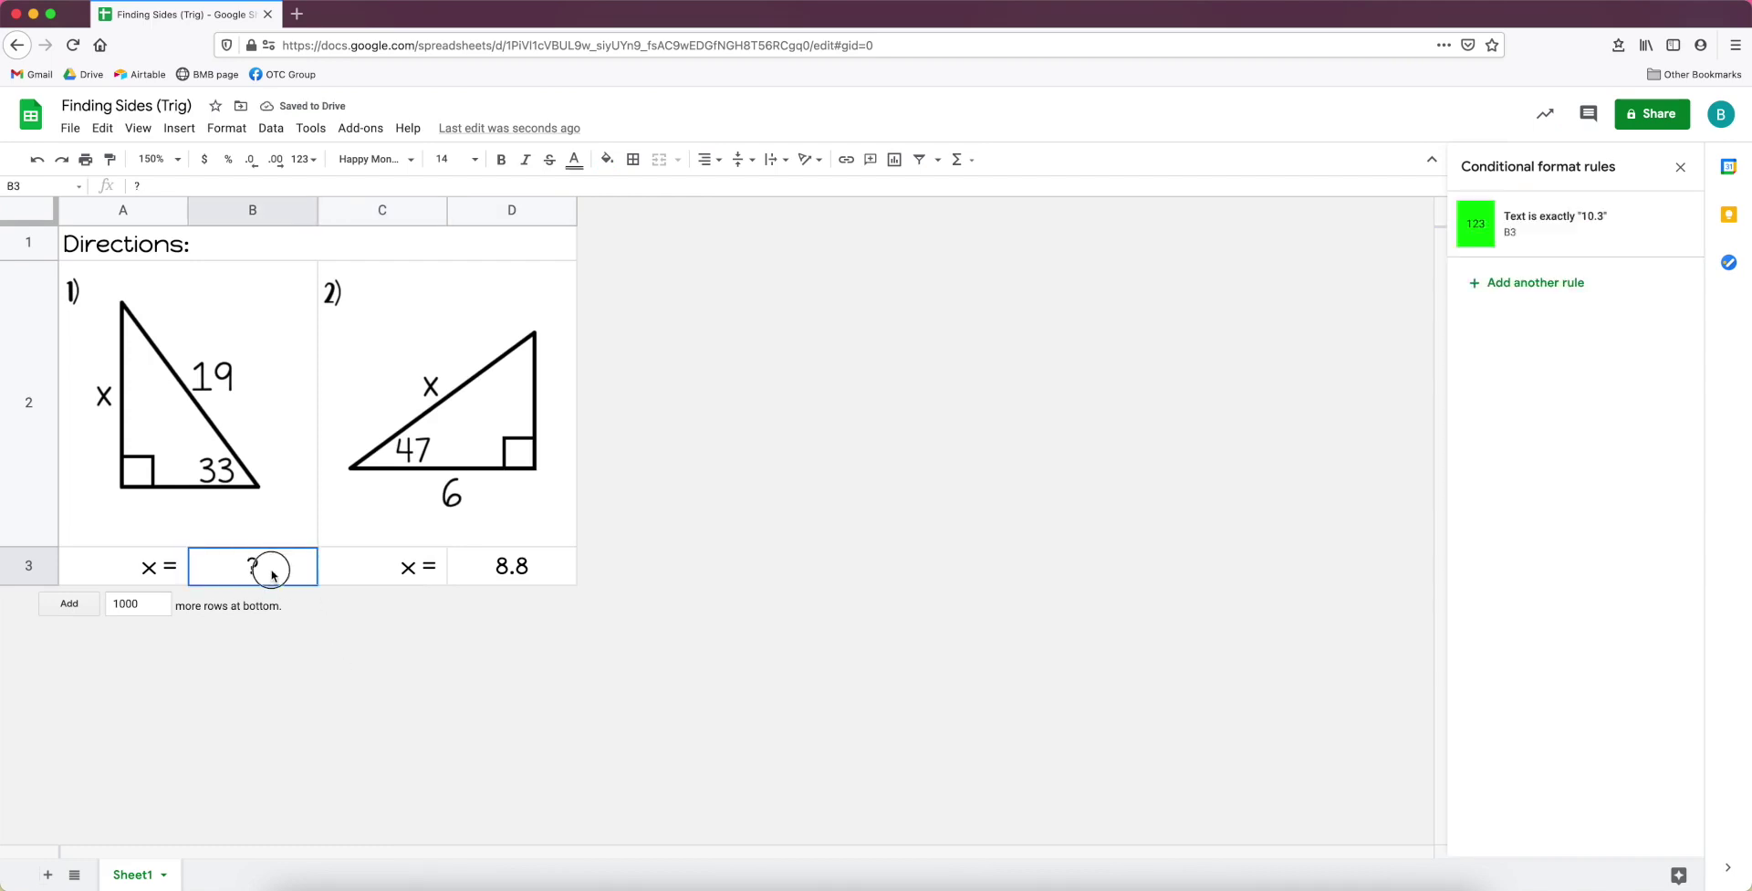
pyautogui.write('10.3')
pyautogui.press('Return')
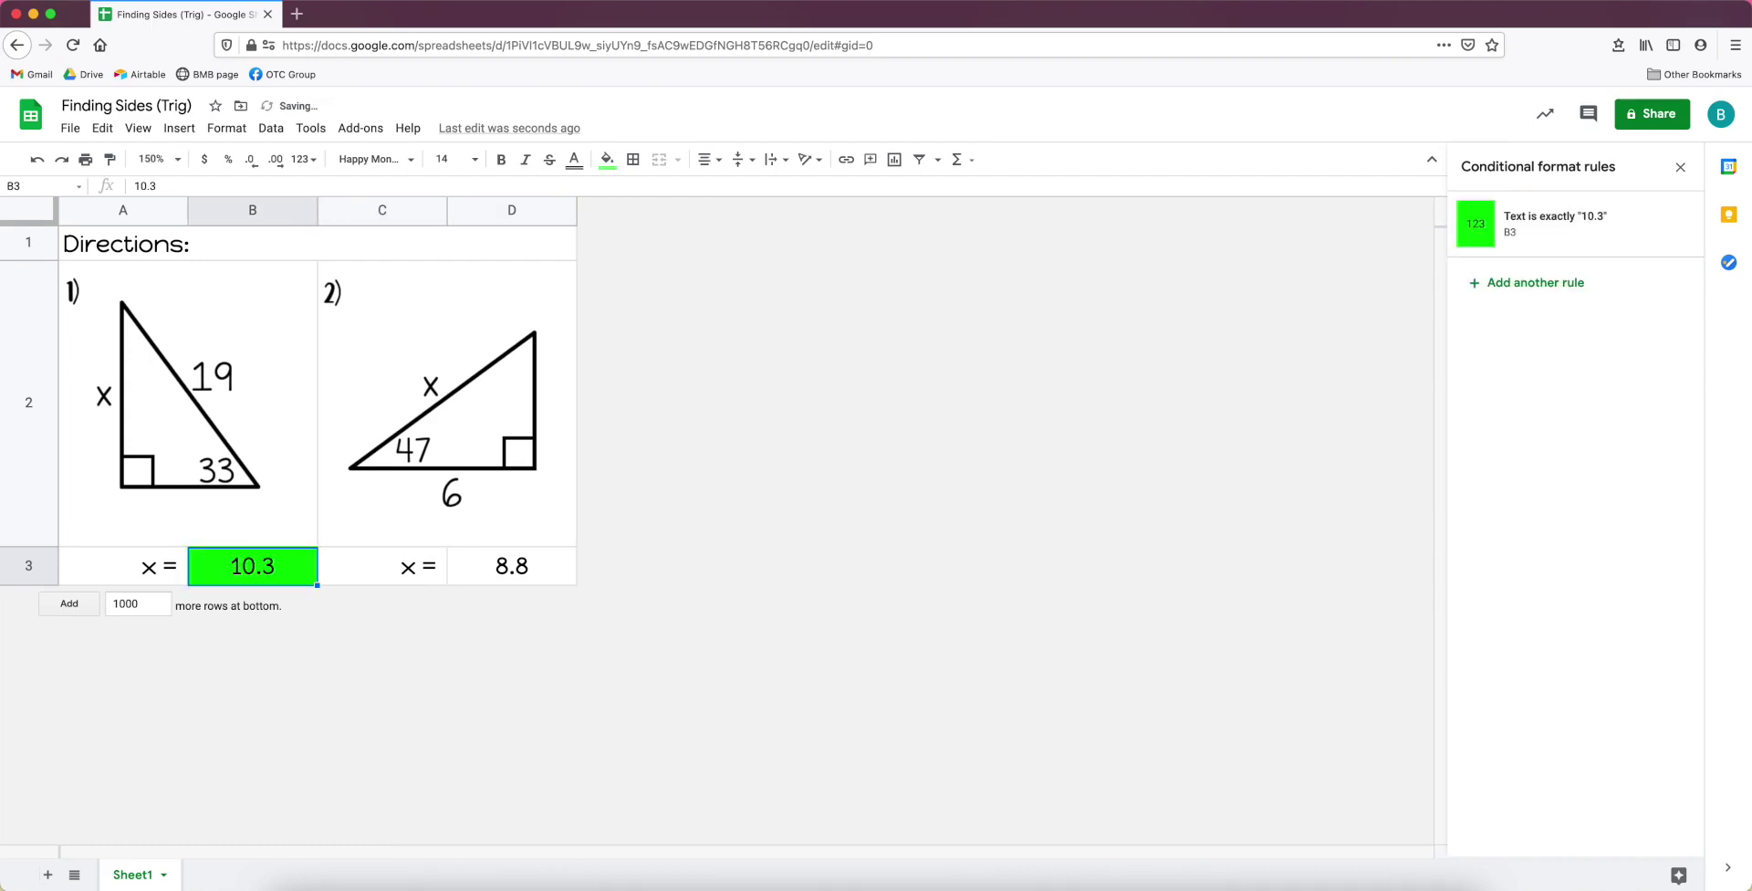
# Create a conditional formatting rule for answer cell D3 with the condition "Text is exactly" 8.8.
pyautogui.click(547, 568)
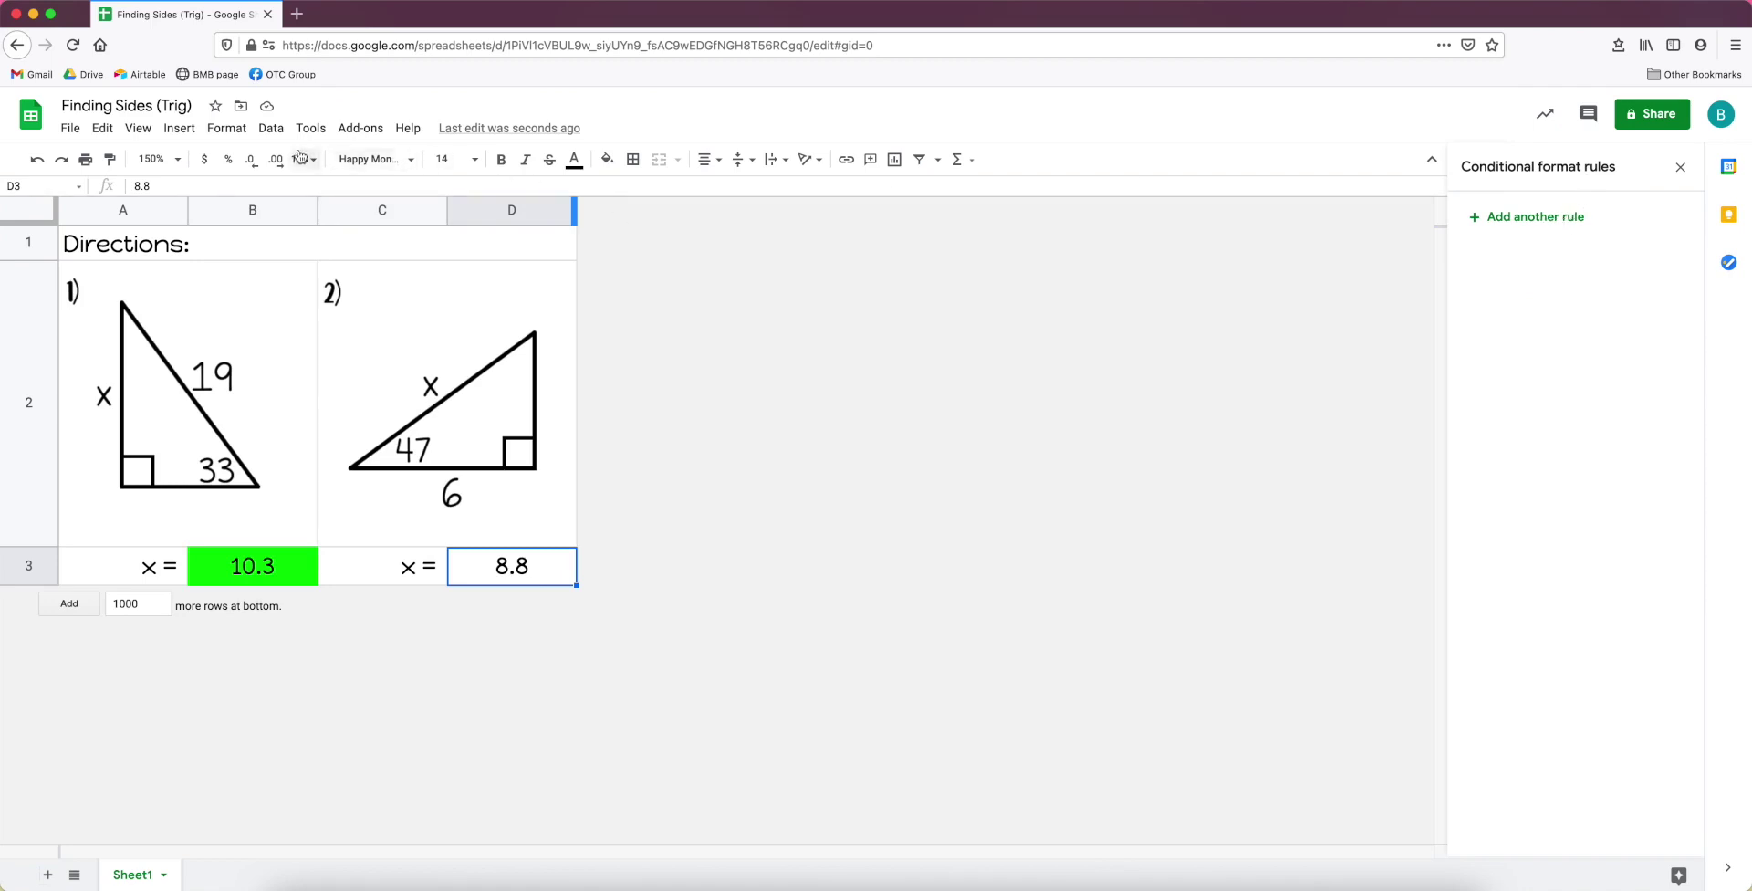
pyautogui.click(240, 131)
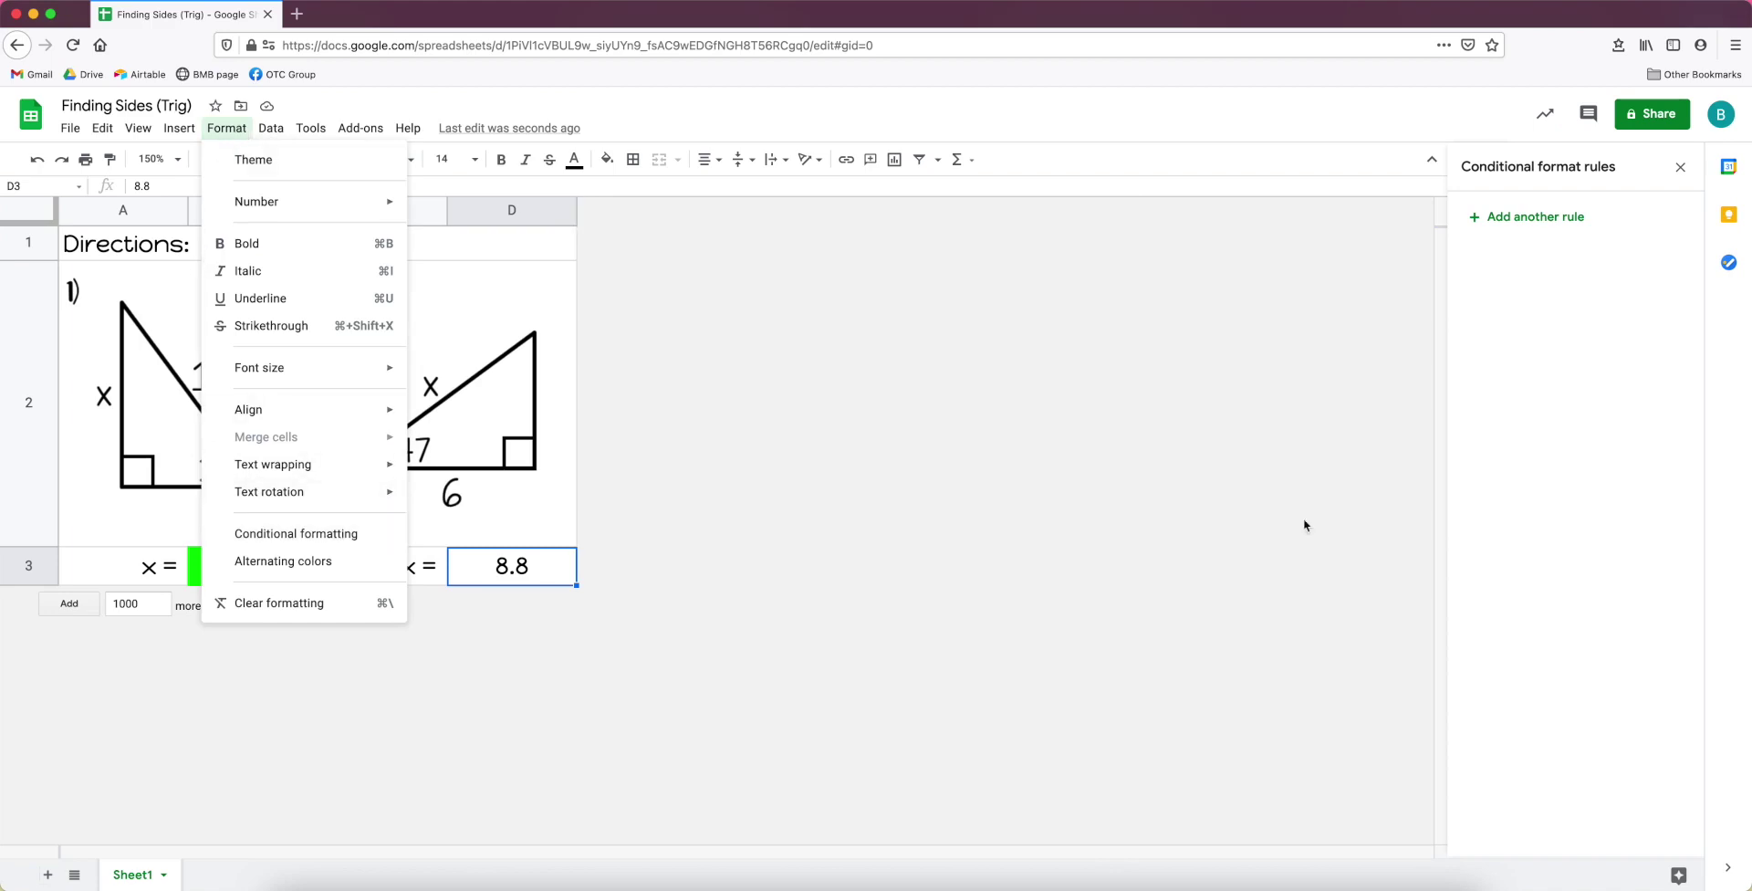
pyautogui.click(1590, 383)
pyautogui.click(1521, 219)
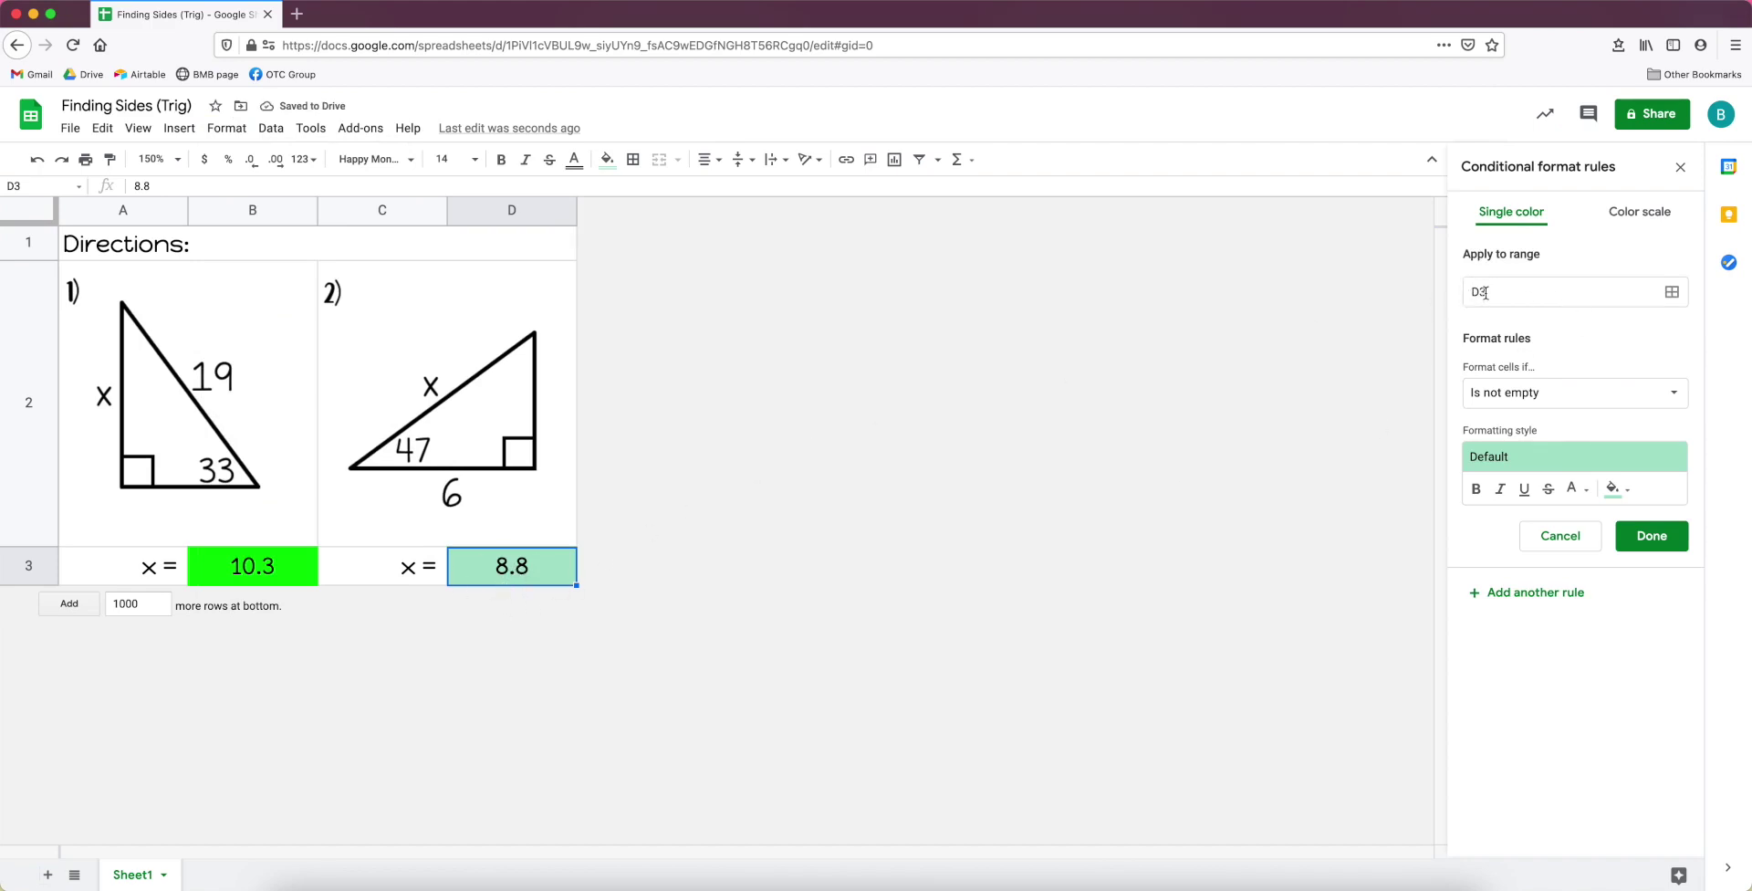
pyautogui.click(1532, 399)
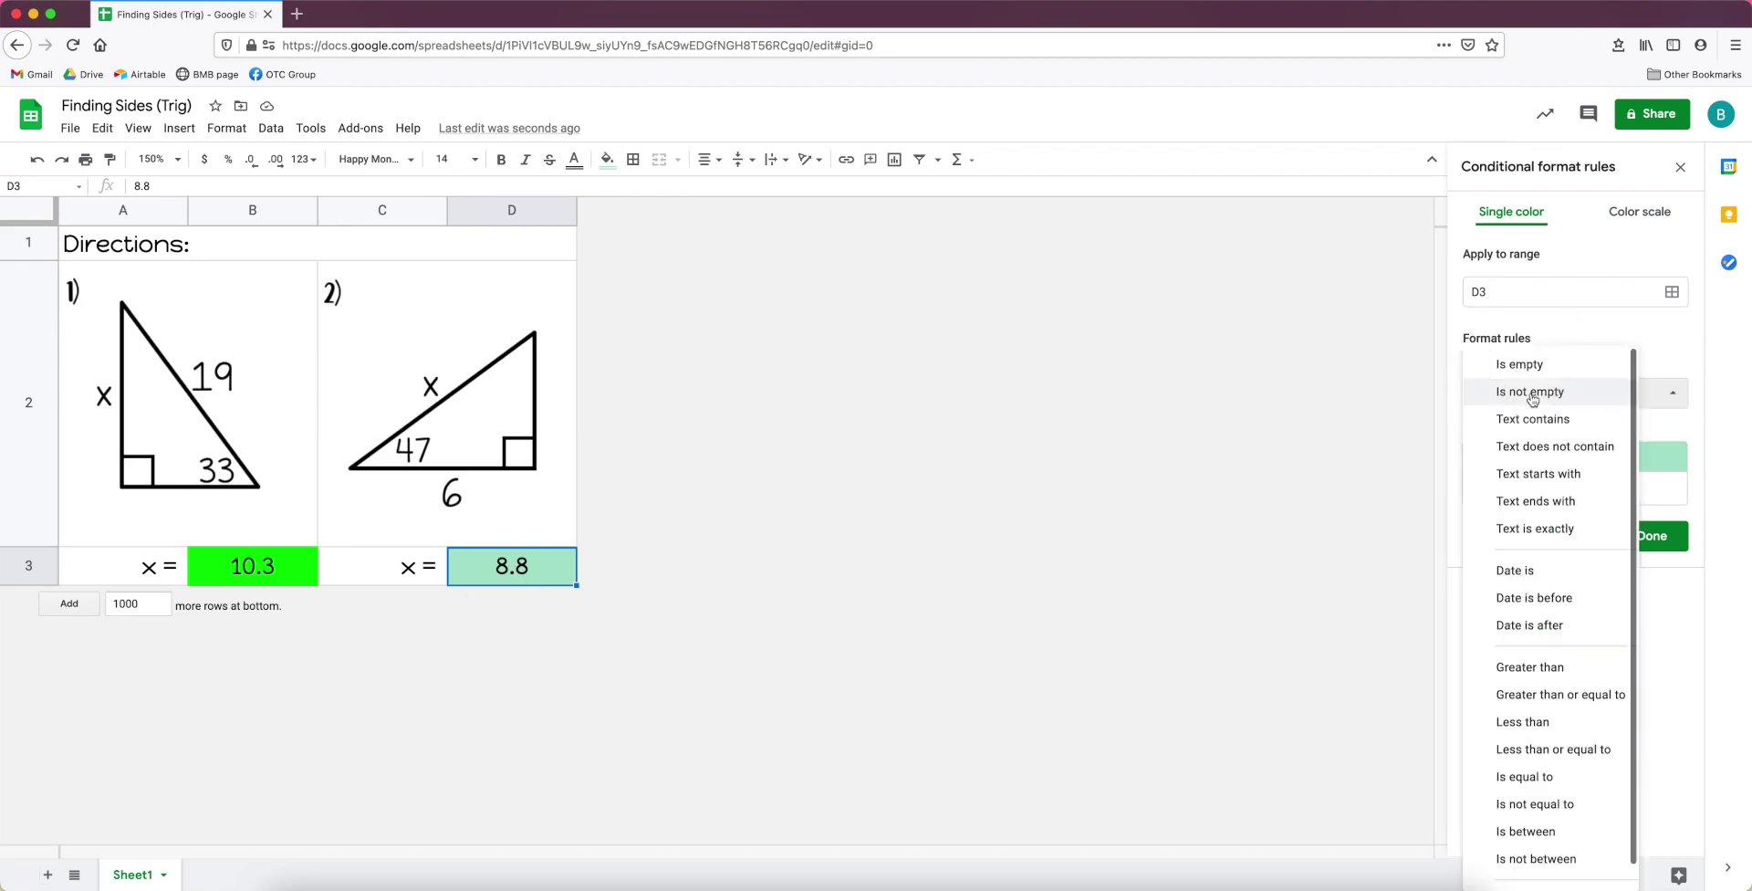
pyautogui.click(1589, 538)
pyautogui.click(1555, 433)
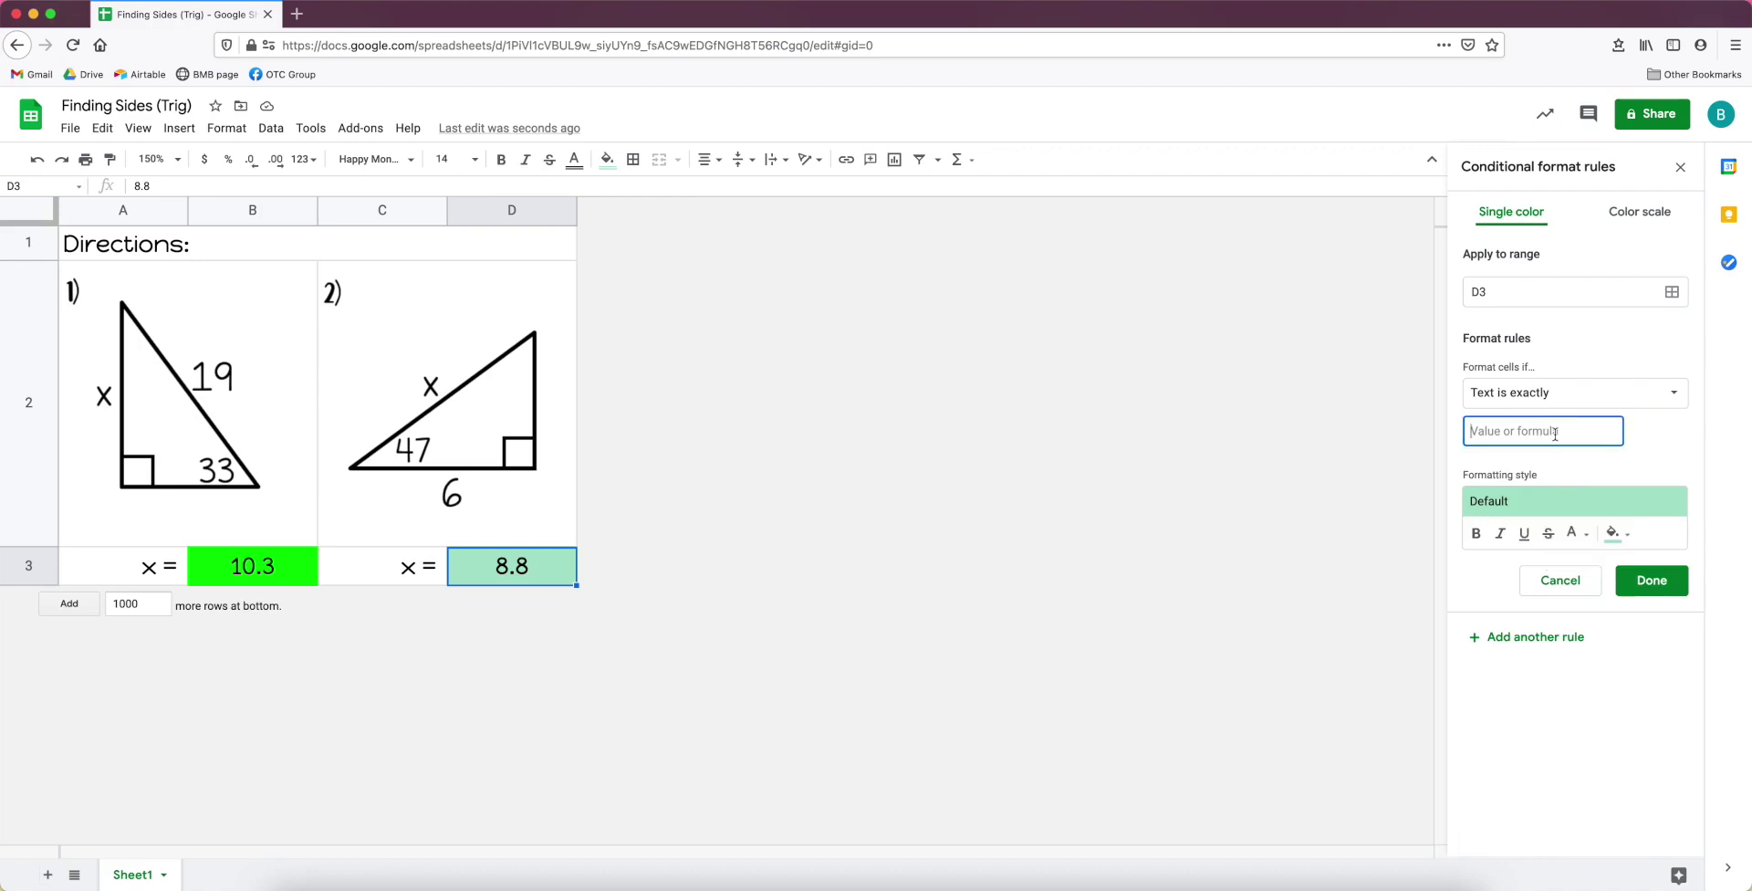
pyautogui.write('8.8')
# Give the D3 "Text is exactly" rule a bright green fill color and save the rule.
pyautogui.click(1628, 537)
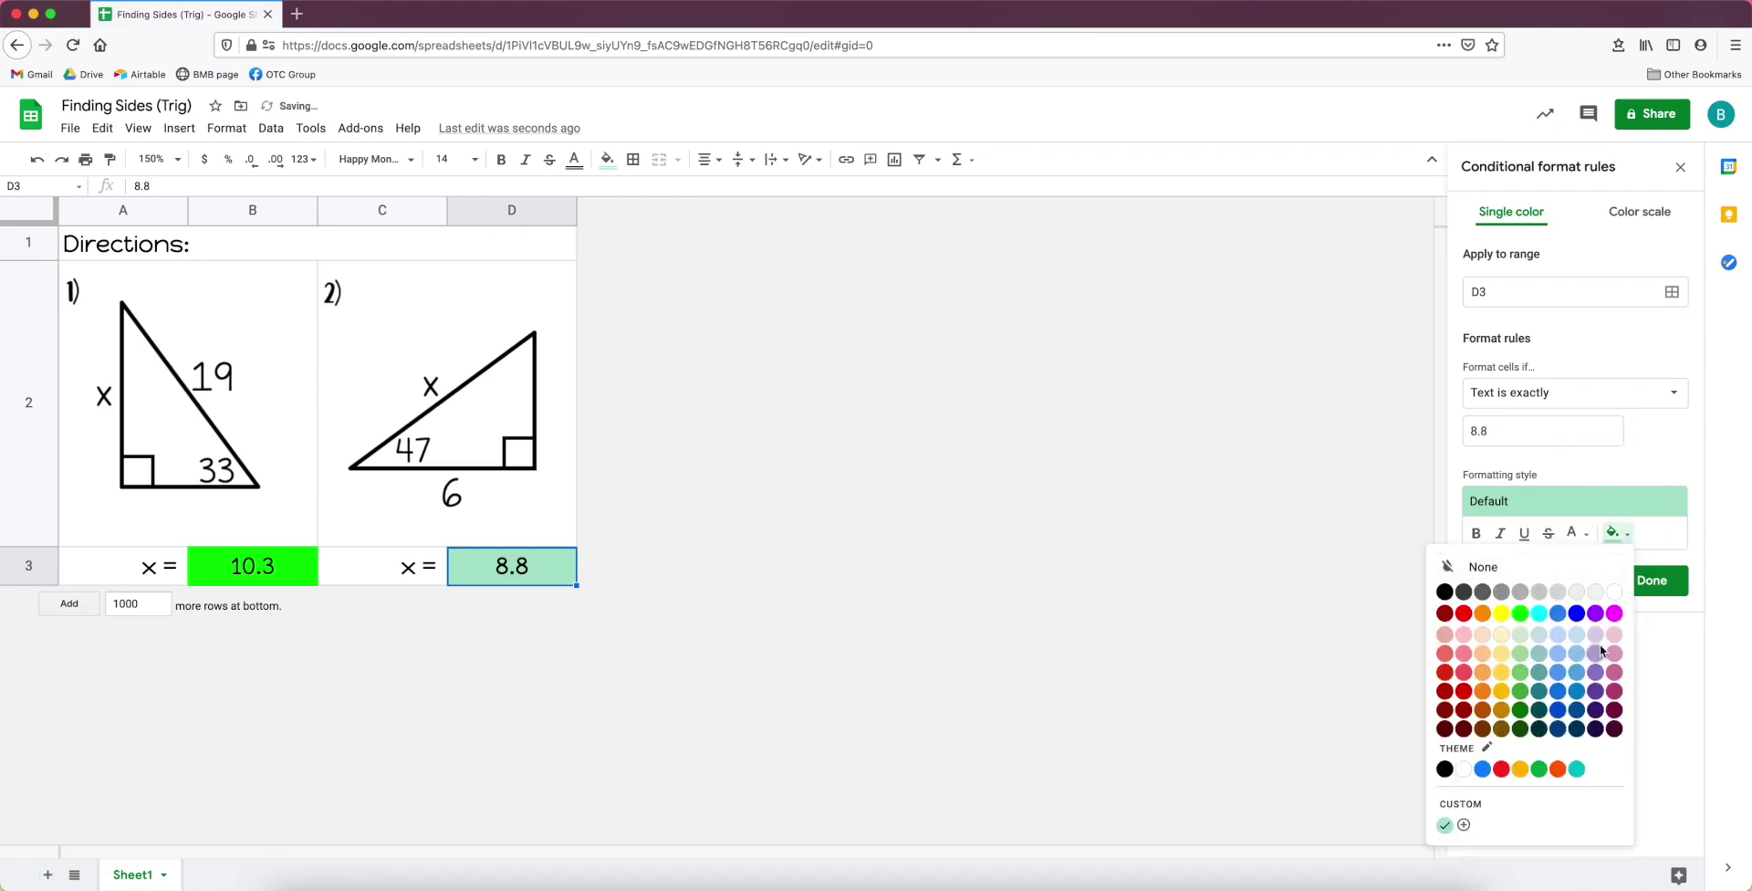
pyautogui.click(1522, 615)
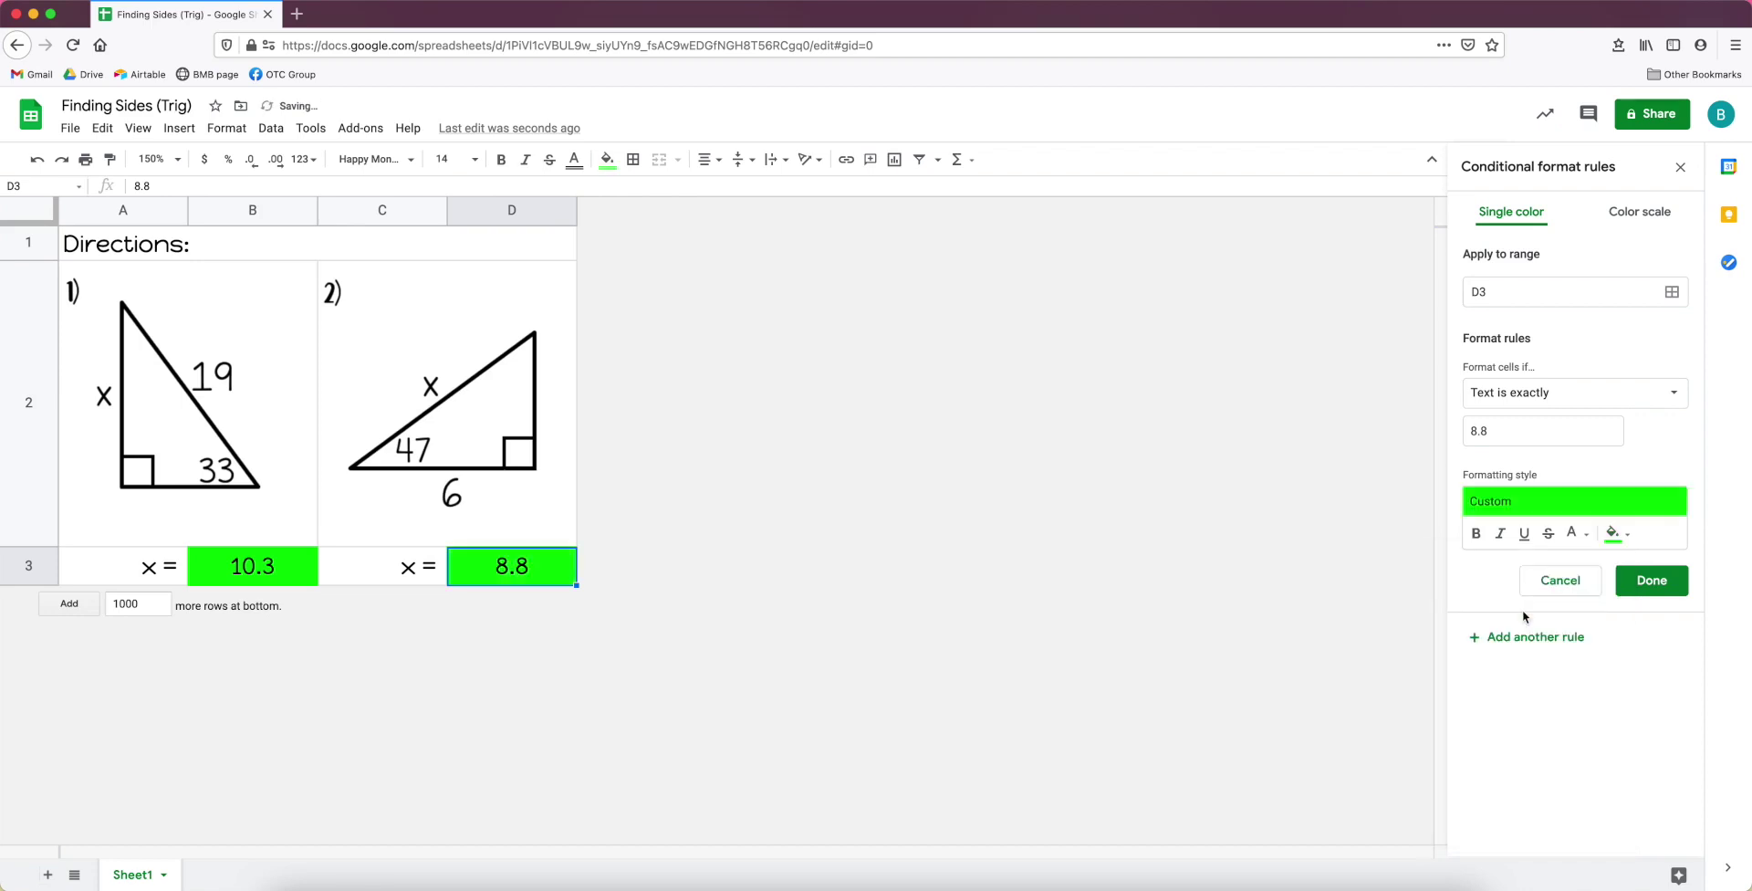
pyautogui.click(1650, 582)
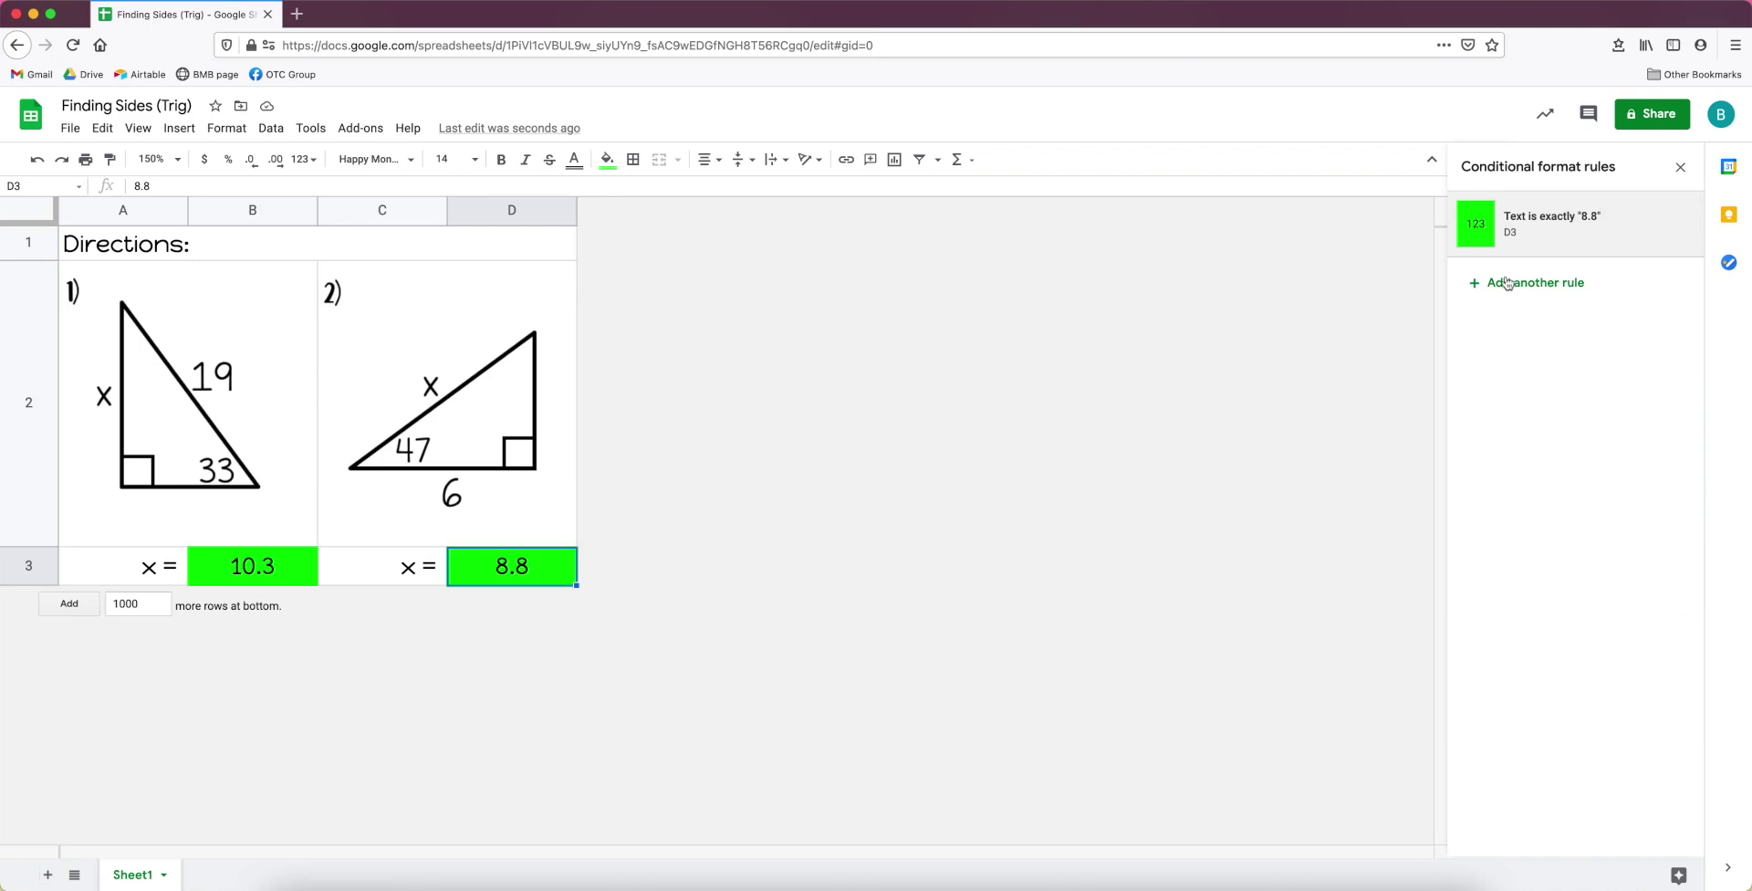
# Add a second conditional formatting rule for D3 with the condition "Text does not contain" 8.8.
pyautogui.click(1507, 283)
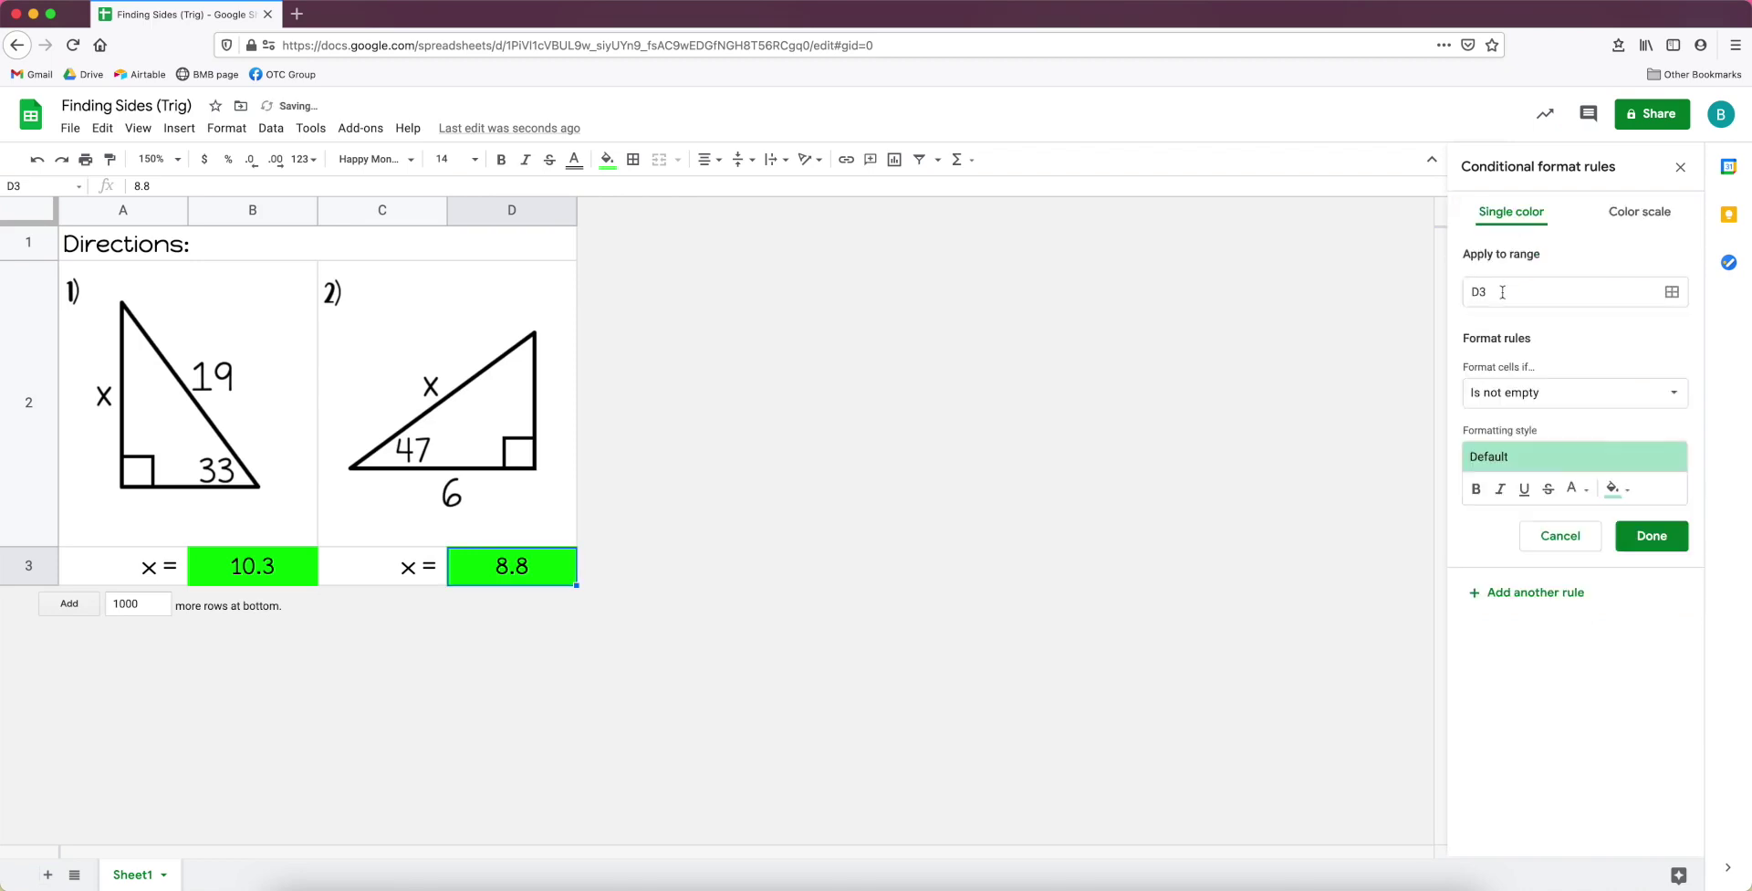
pyautogui.click(1558, 405)
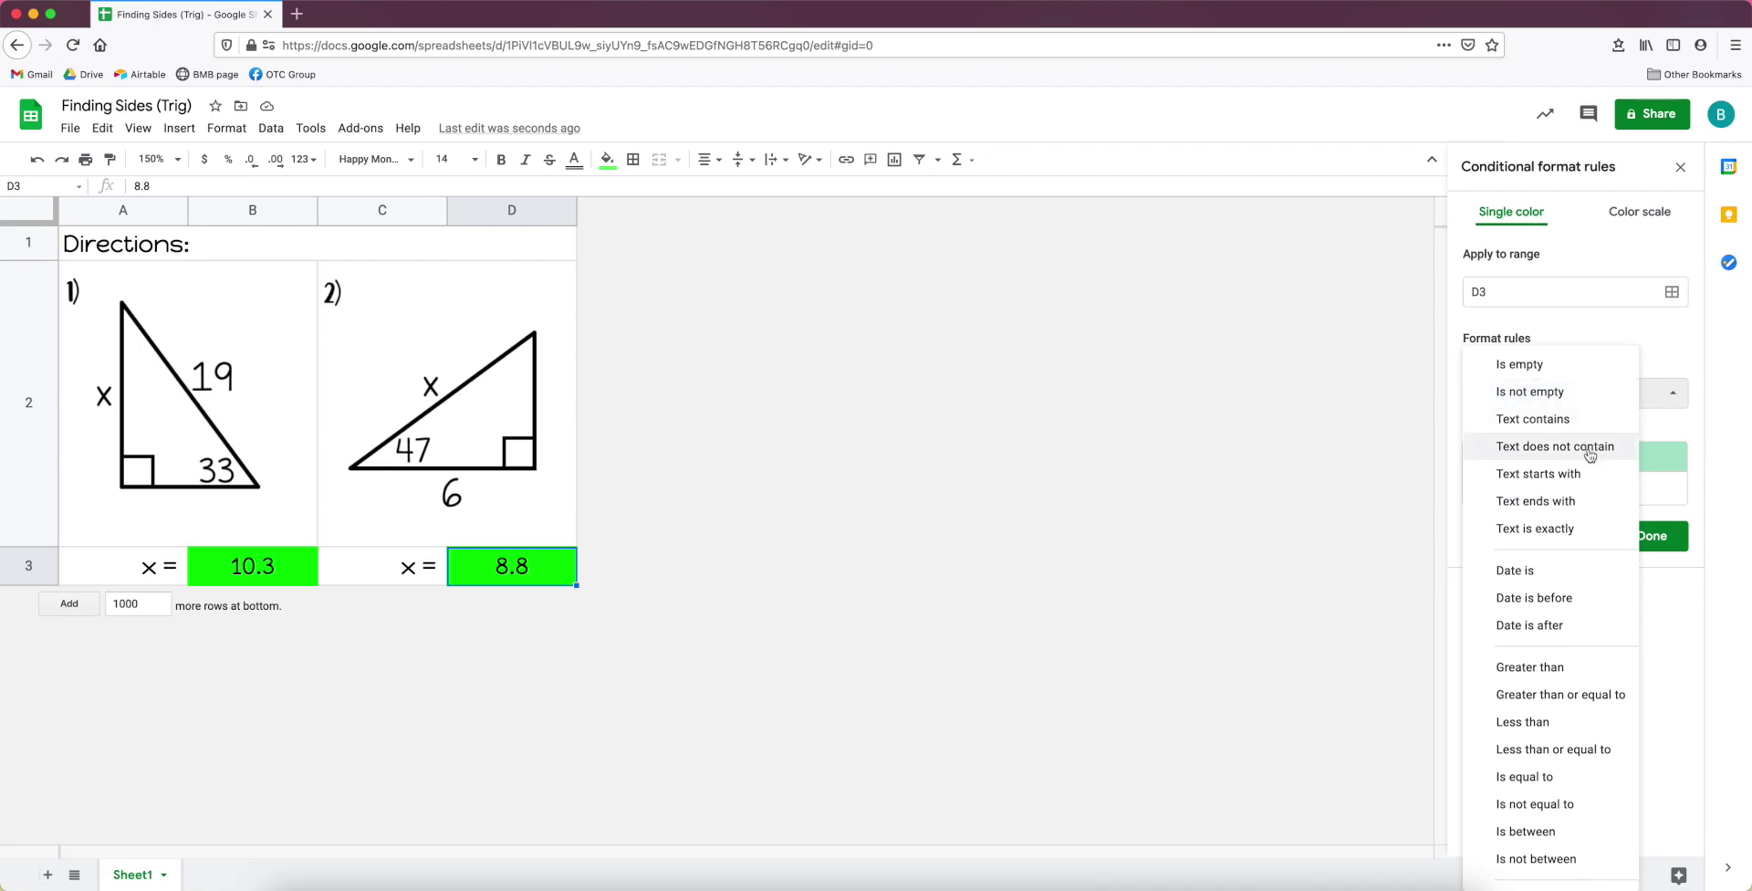
pyautogui.click(1589, 453)
pyautogui.click(1567, 429)
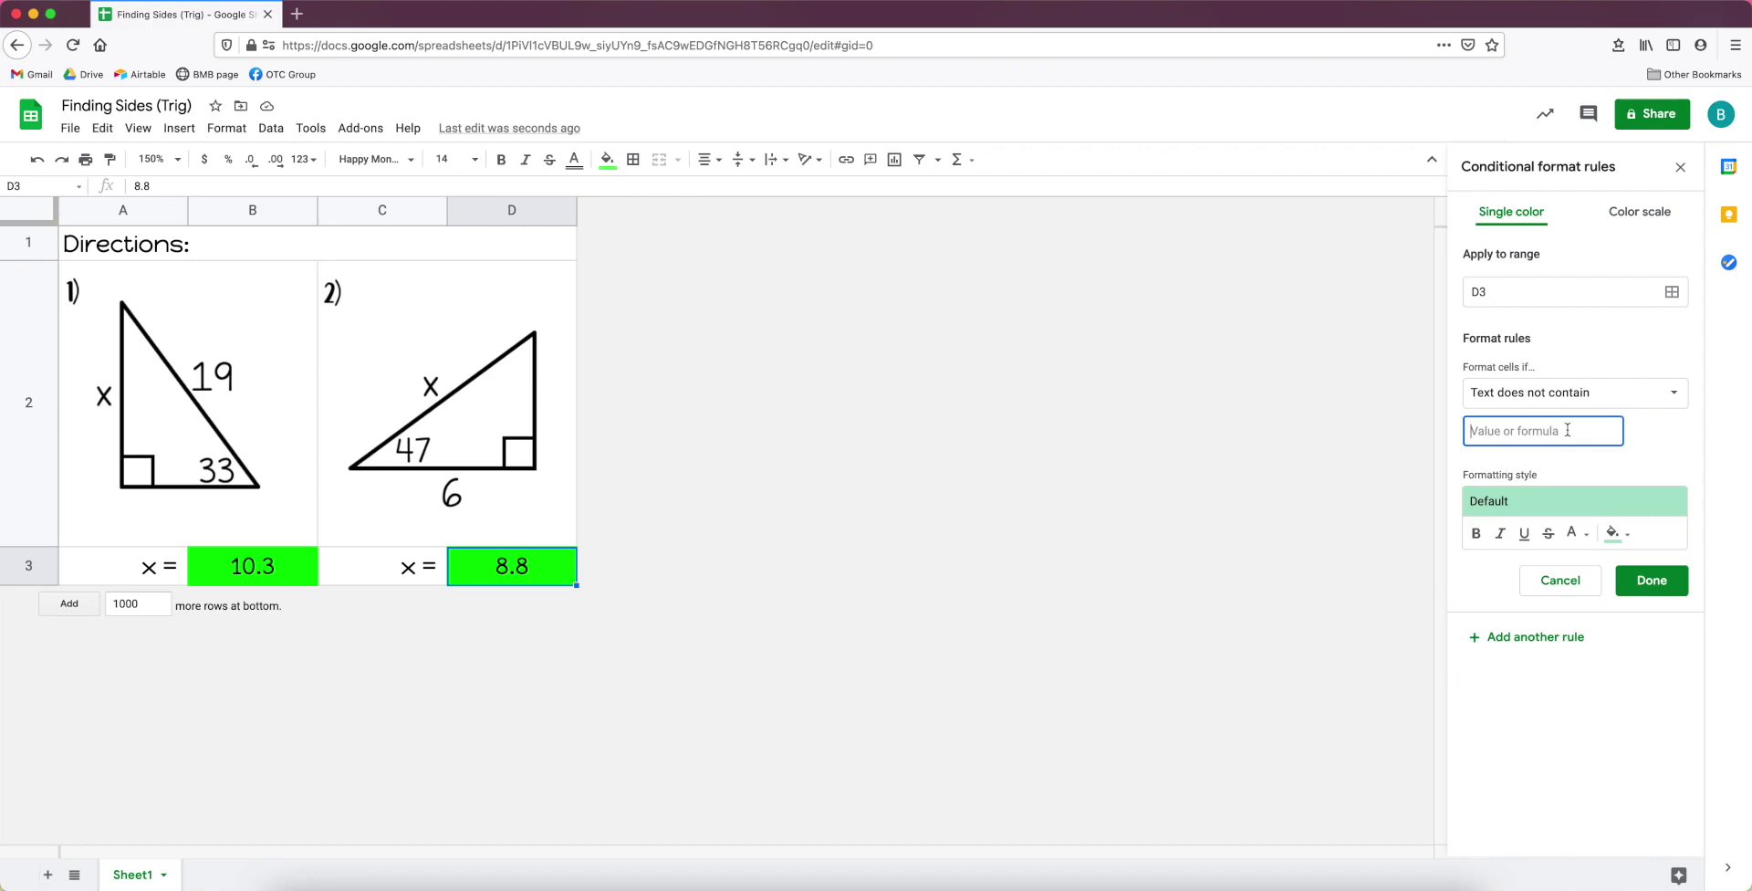
pyautogui.write('8.8')
# Give the D3 "Text does not contain" rule a red fill color and save the rule.
pyautogui.click(1617, 533)
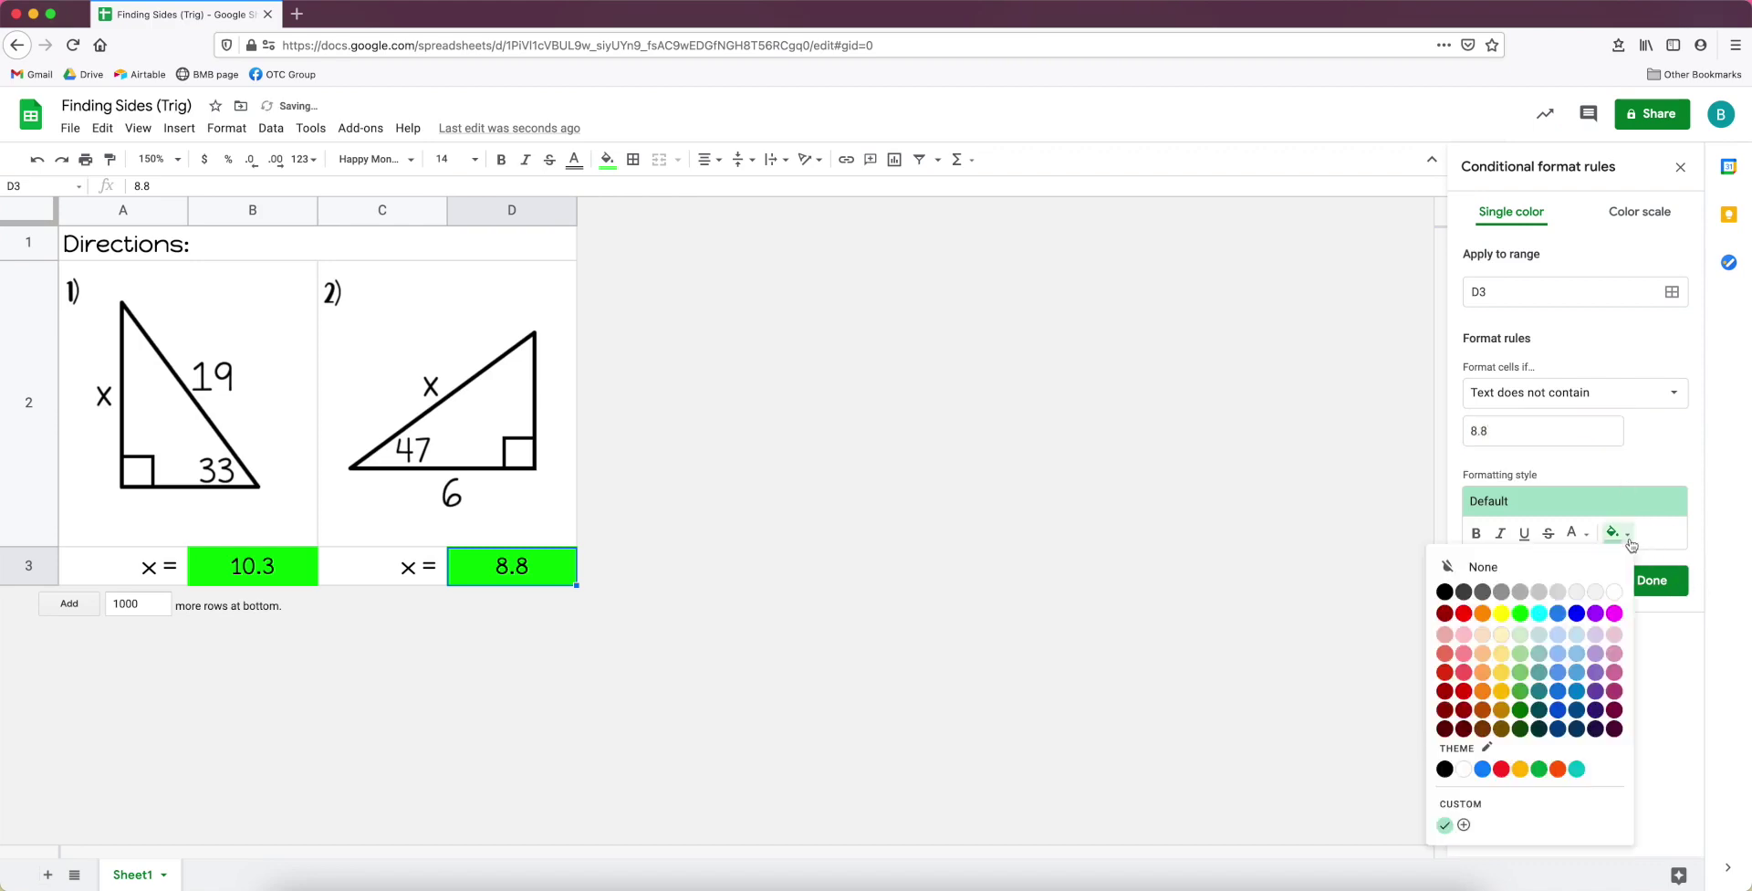
pyautogui.click(1463, 613)
pyautogui.click(1668, 586)
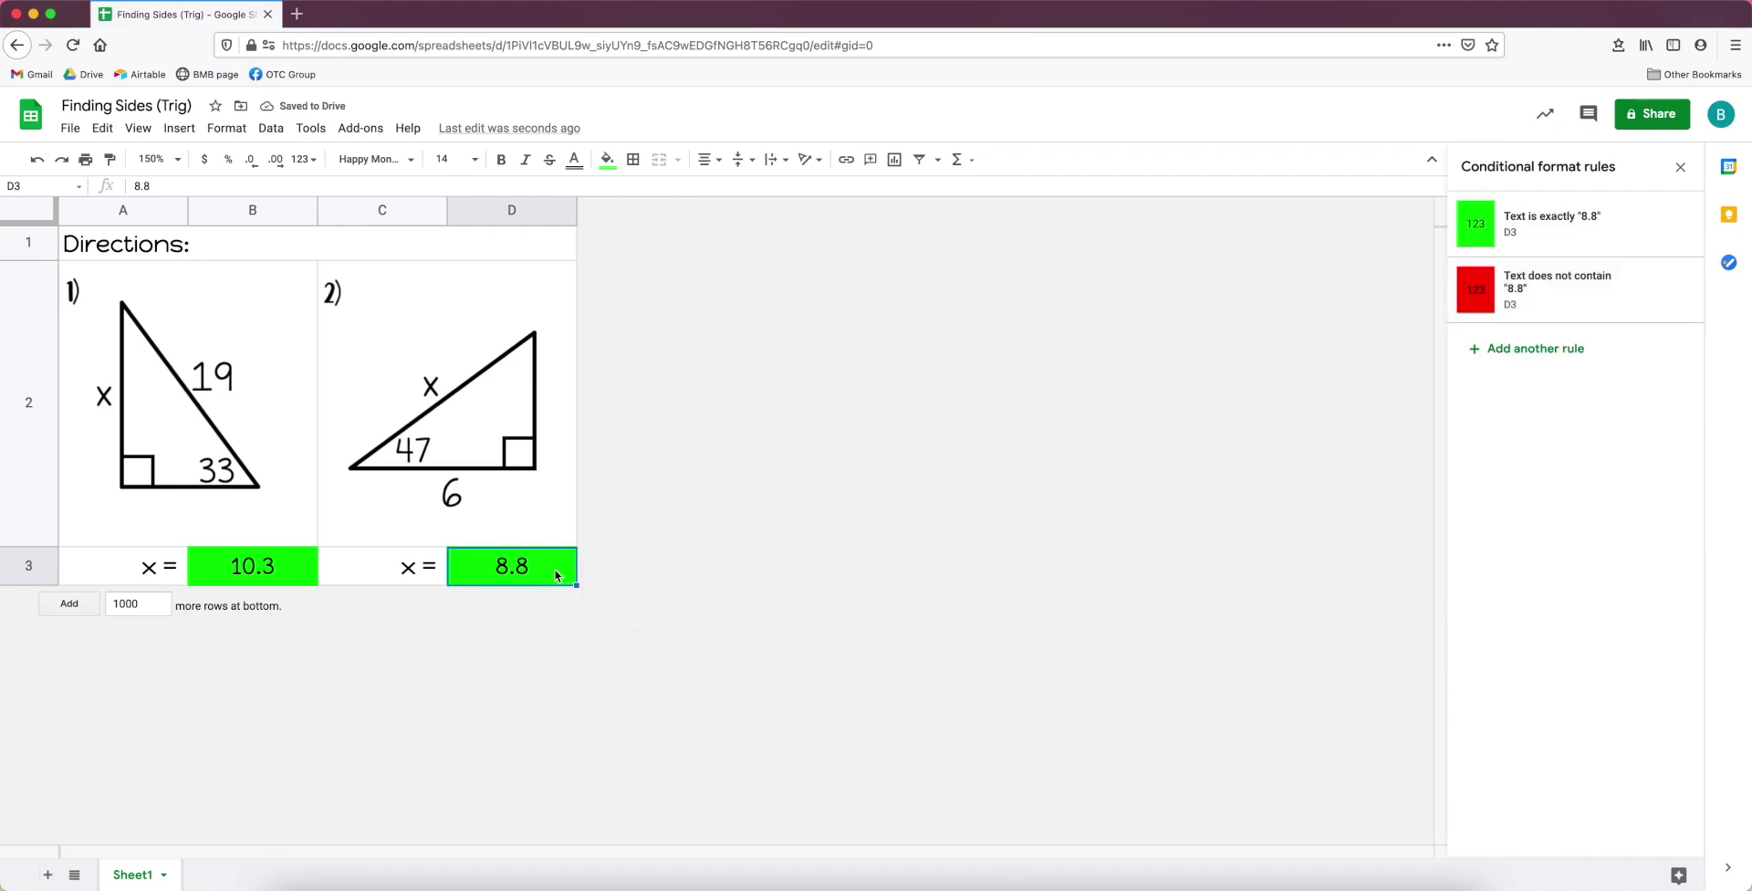
# Test both rules on D3 by entering "?", then 8.9, and re-entering the correct answer 8.8.
pyautogui.write('?')
pyautogui.press('Return')
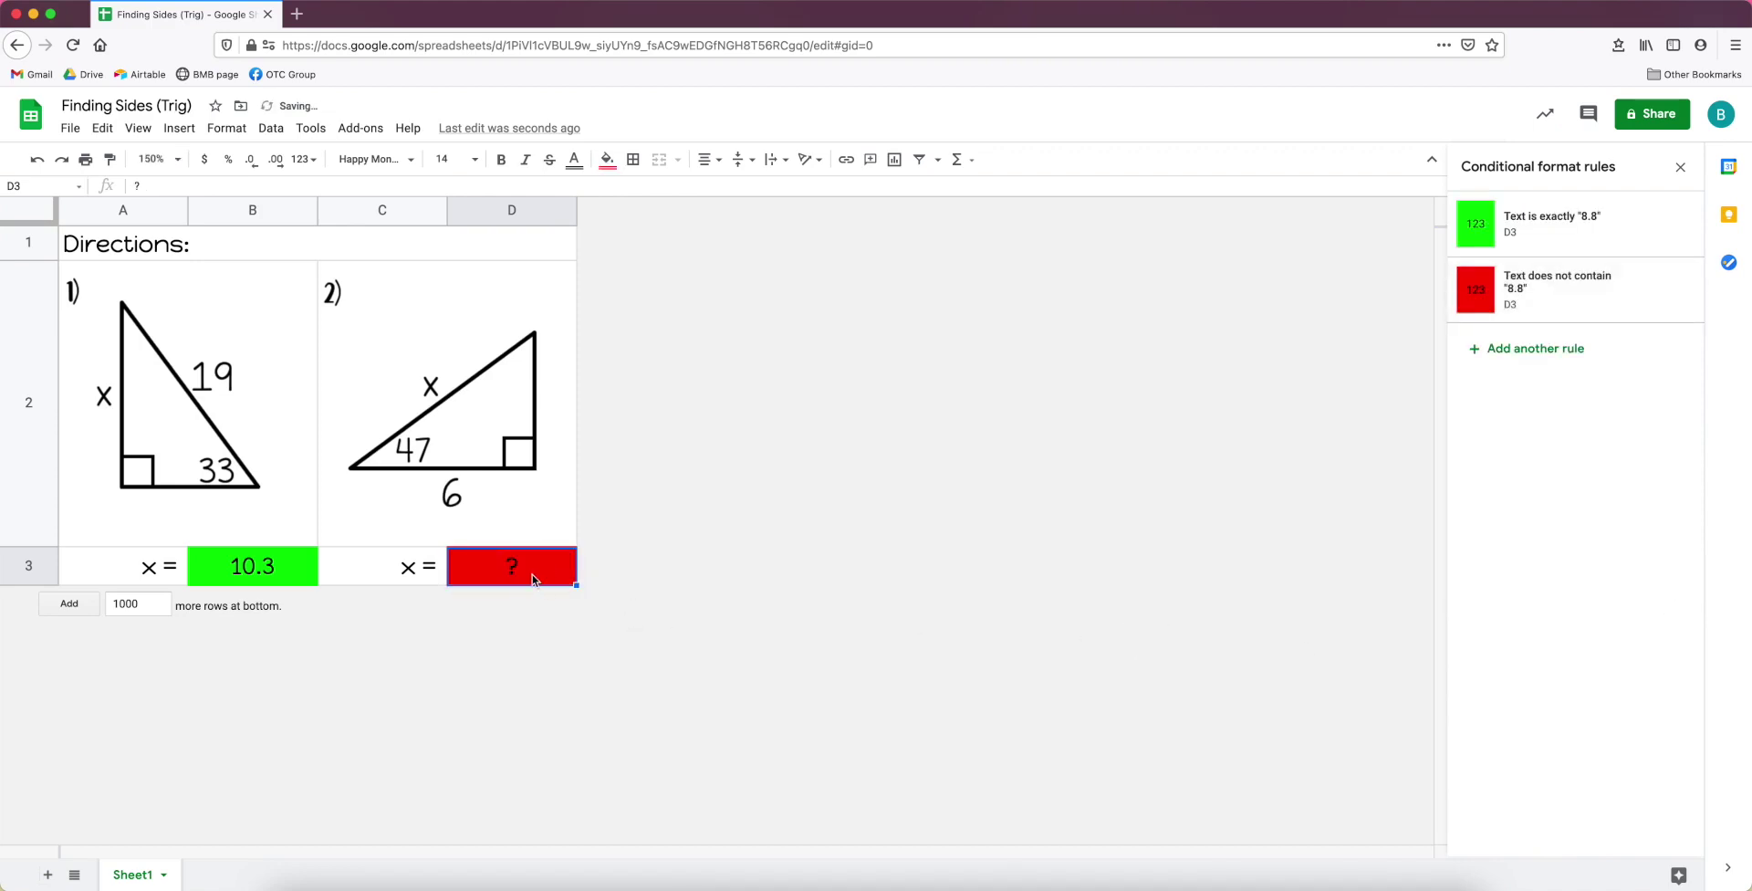
pyautogui.write('1')
pyautogui.write('8.9')
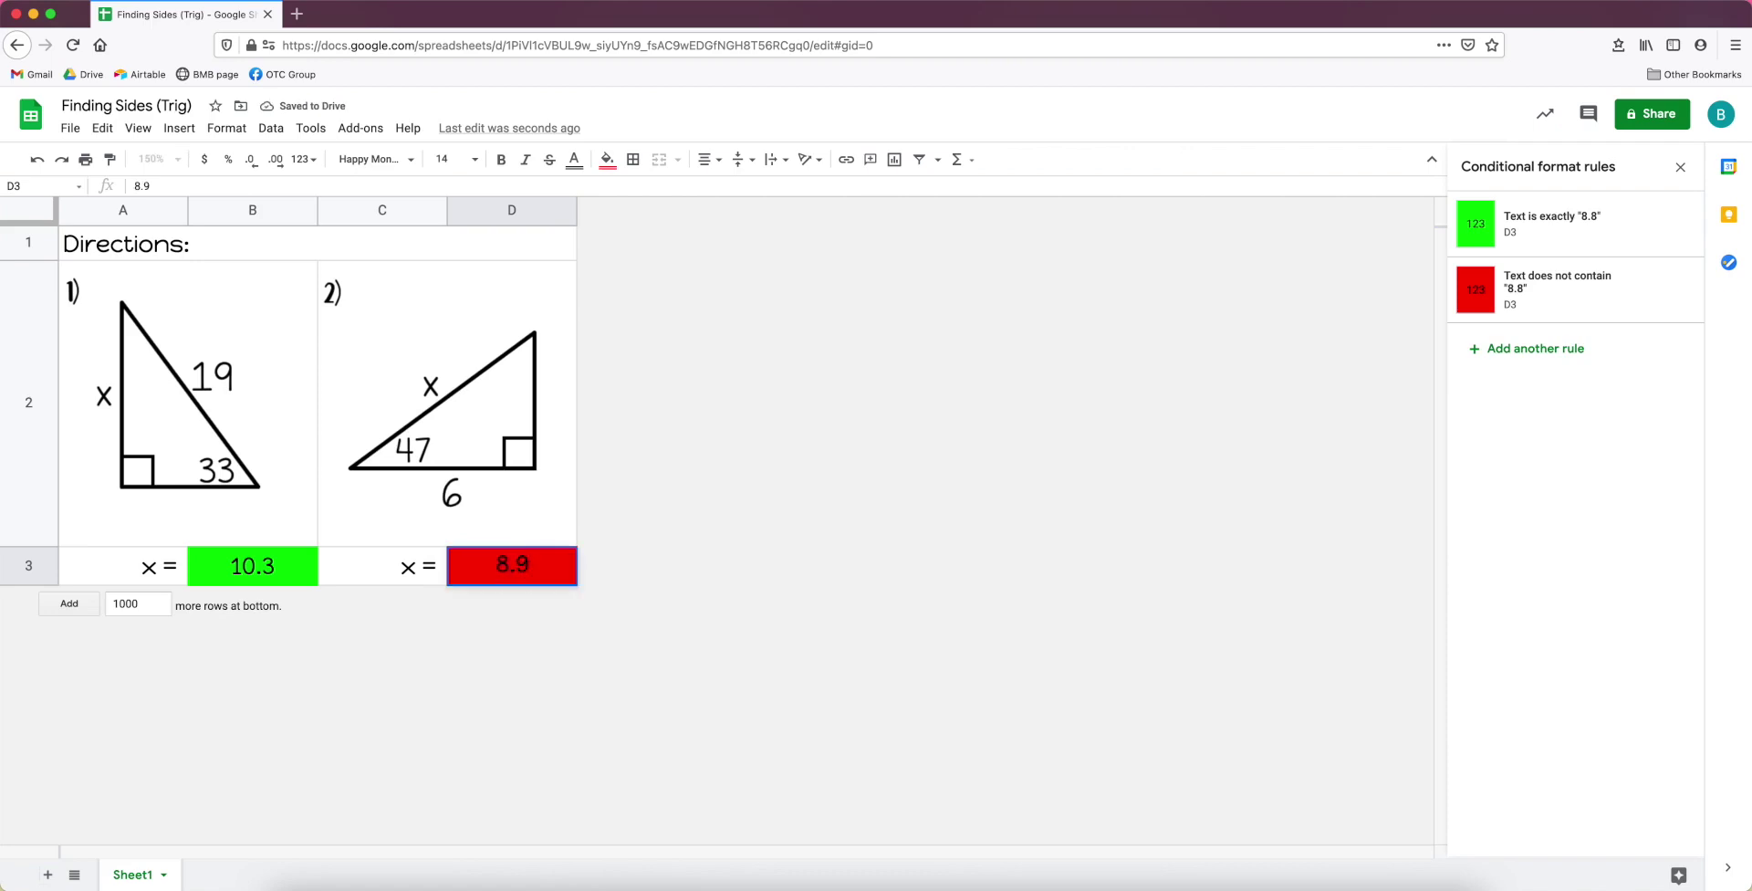
pyautogui.press('Return')
pyautogui.write('8.8')
pyautogui.press('Return')
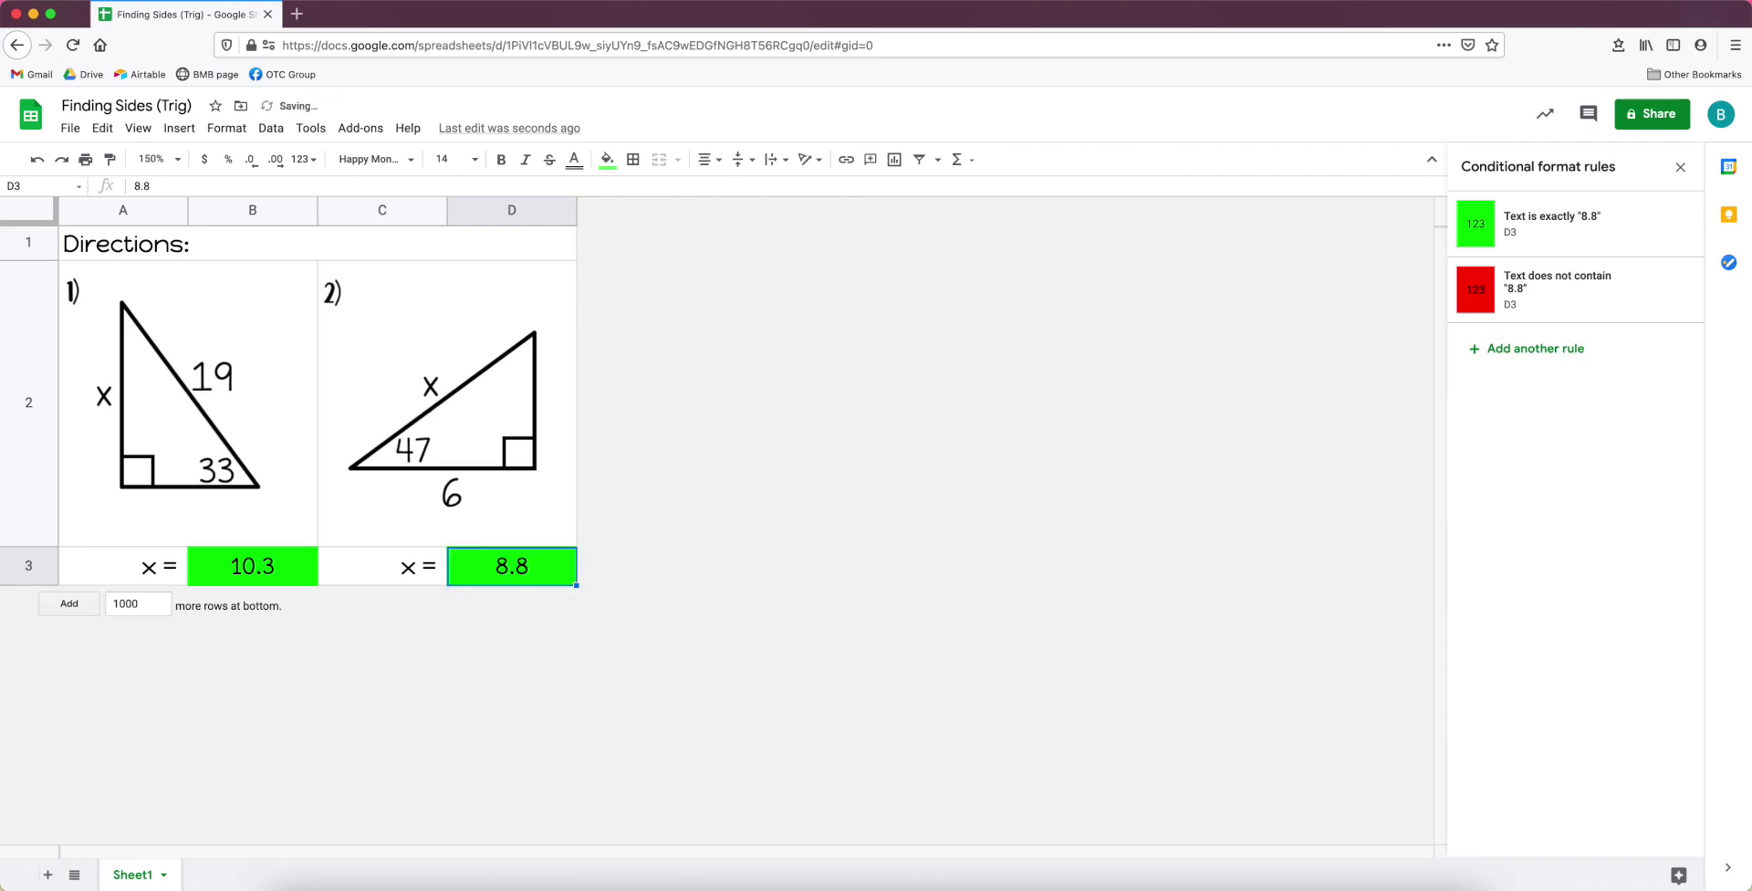
# Clear the text of the merged directions row and undo the deletion.
pyautogui.click(509, 256)
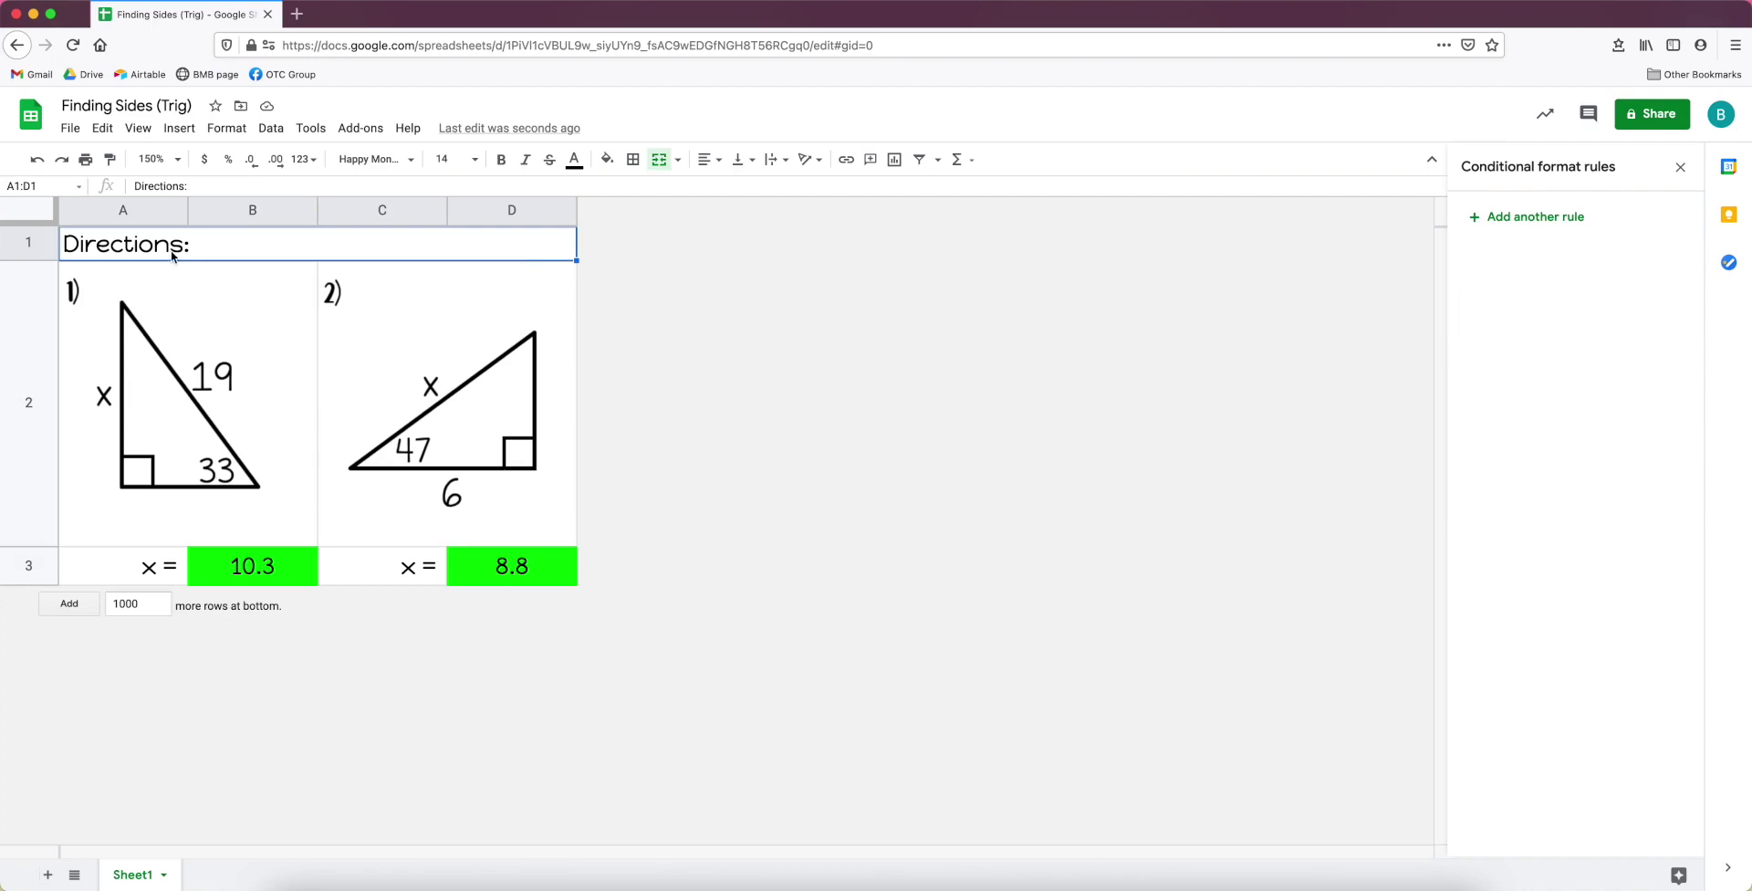
pyautogui.press('Delete')
pyautogui.press('super+z')
# Try replacing the first triangle image in A2:B2 with the equation "2x + 7 =- 12", and restore the image.
pyautogui.click(199, 337)
pyautogui.press('Delete')
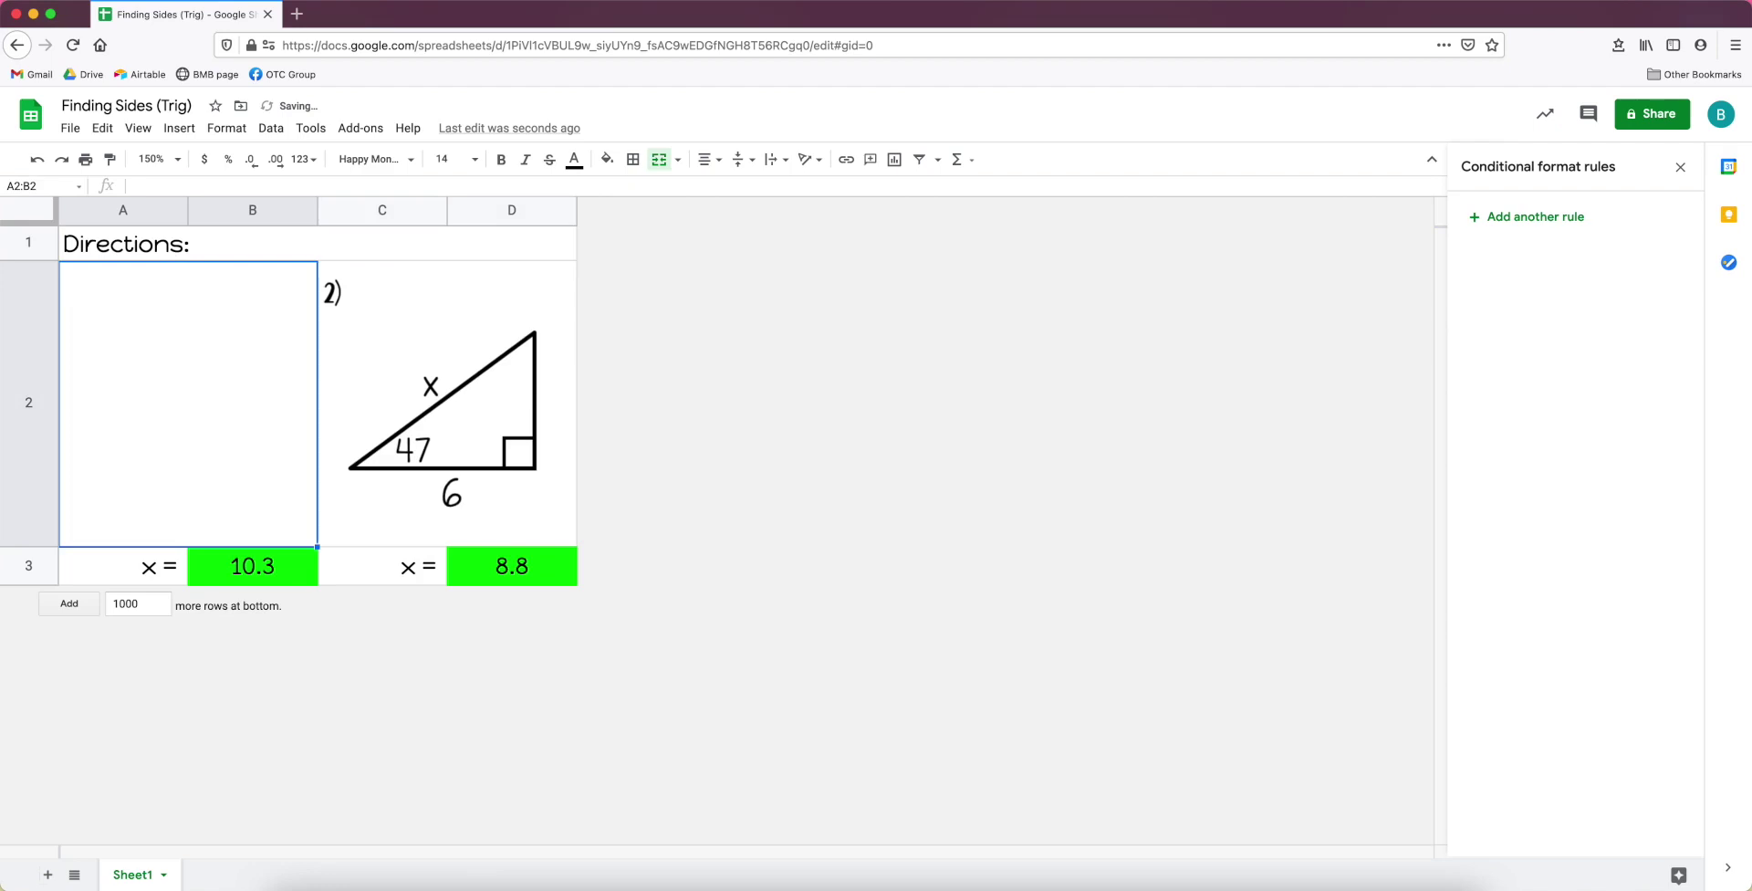
pyautogui.write('2x + 7')
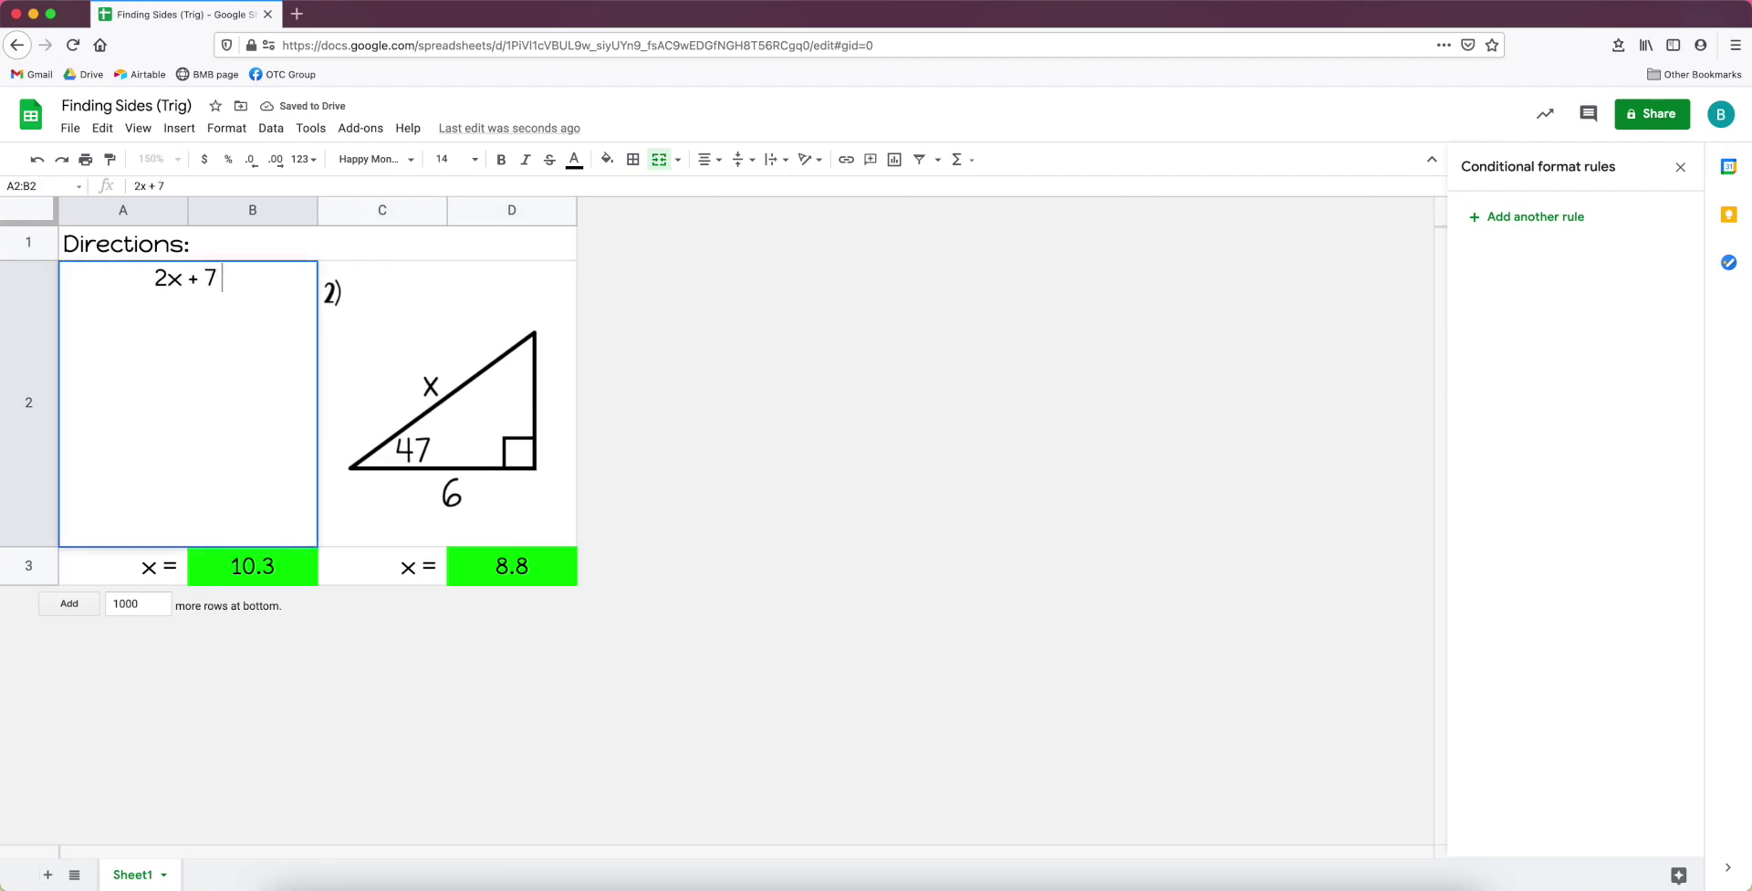
pyautogui.write(' =- 12')
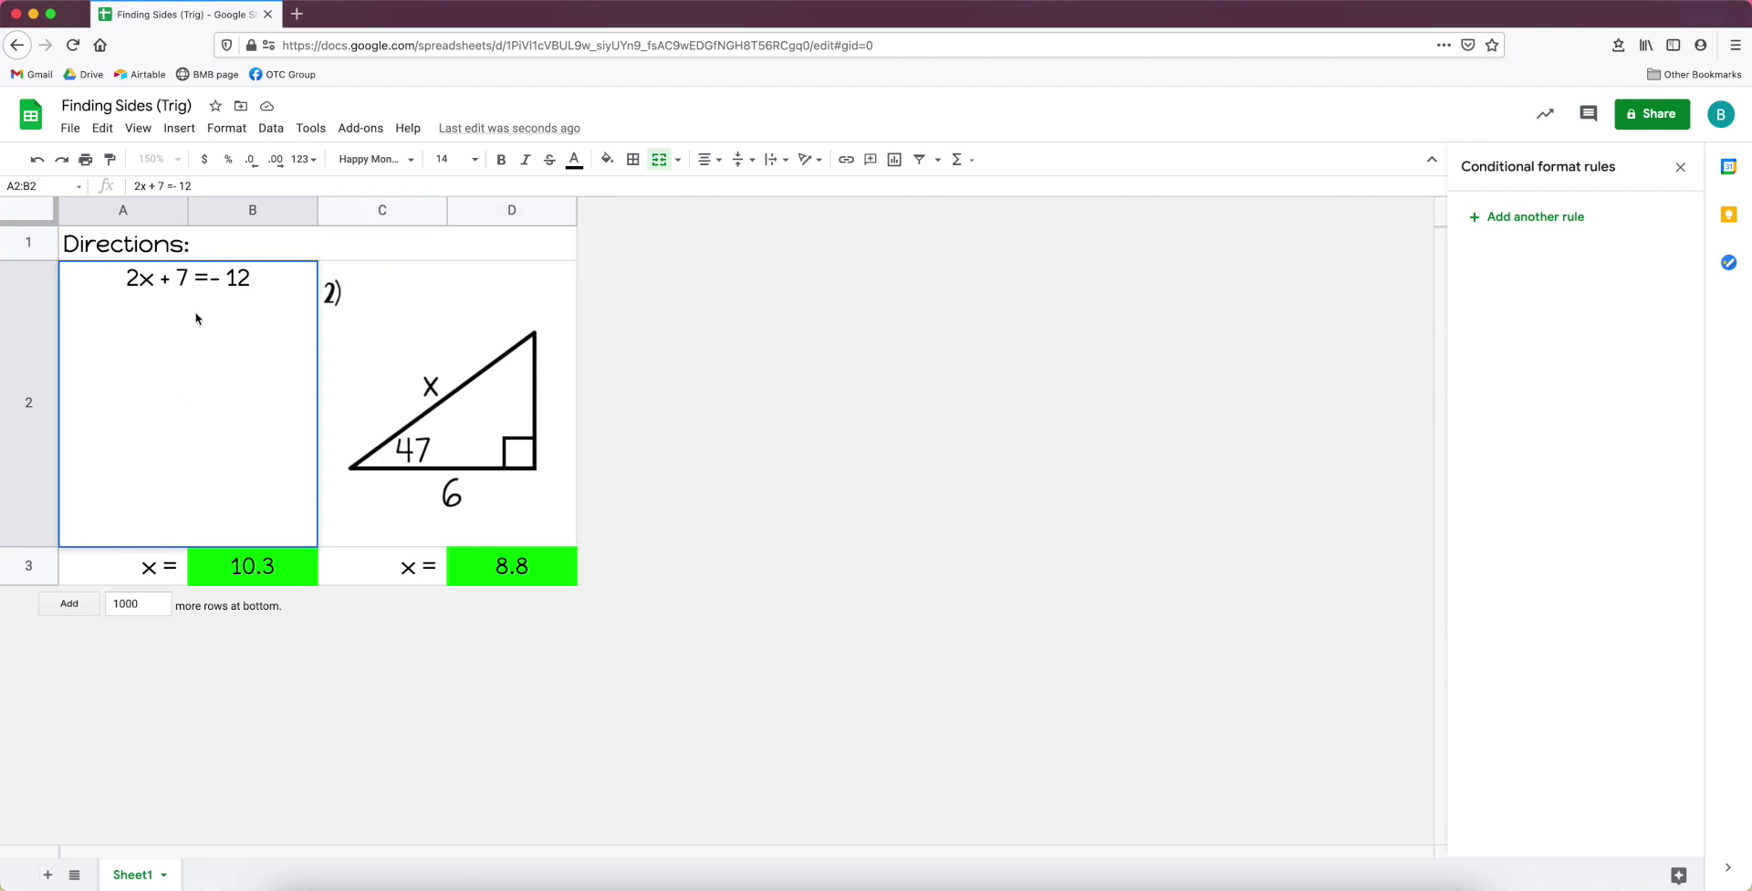
pyautogui.press('Escape')
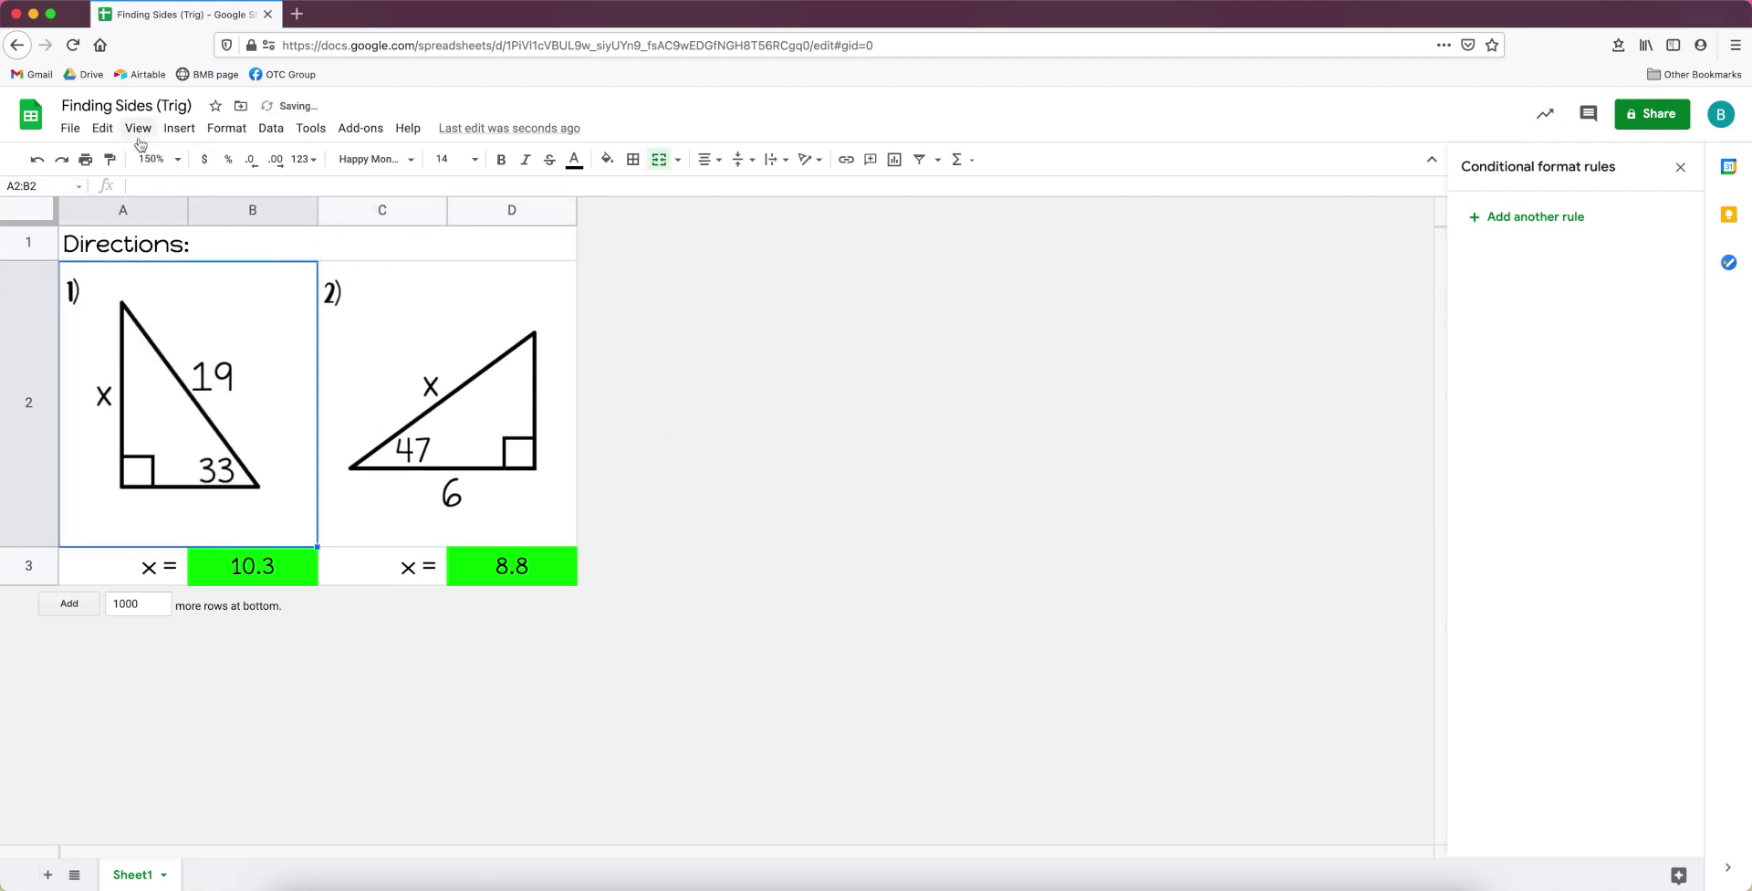
# Start a new protection that applies to the whole of Sheet1 instead of a cell range.
pyautogui.click(271, 128)
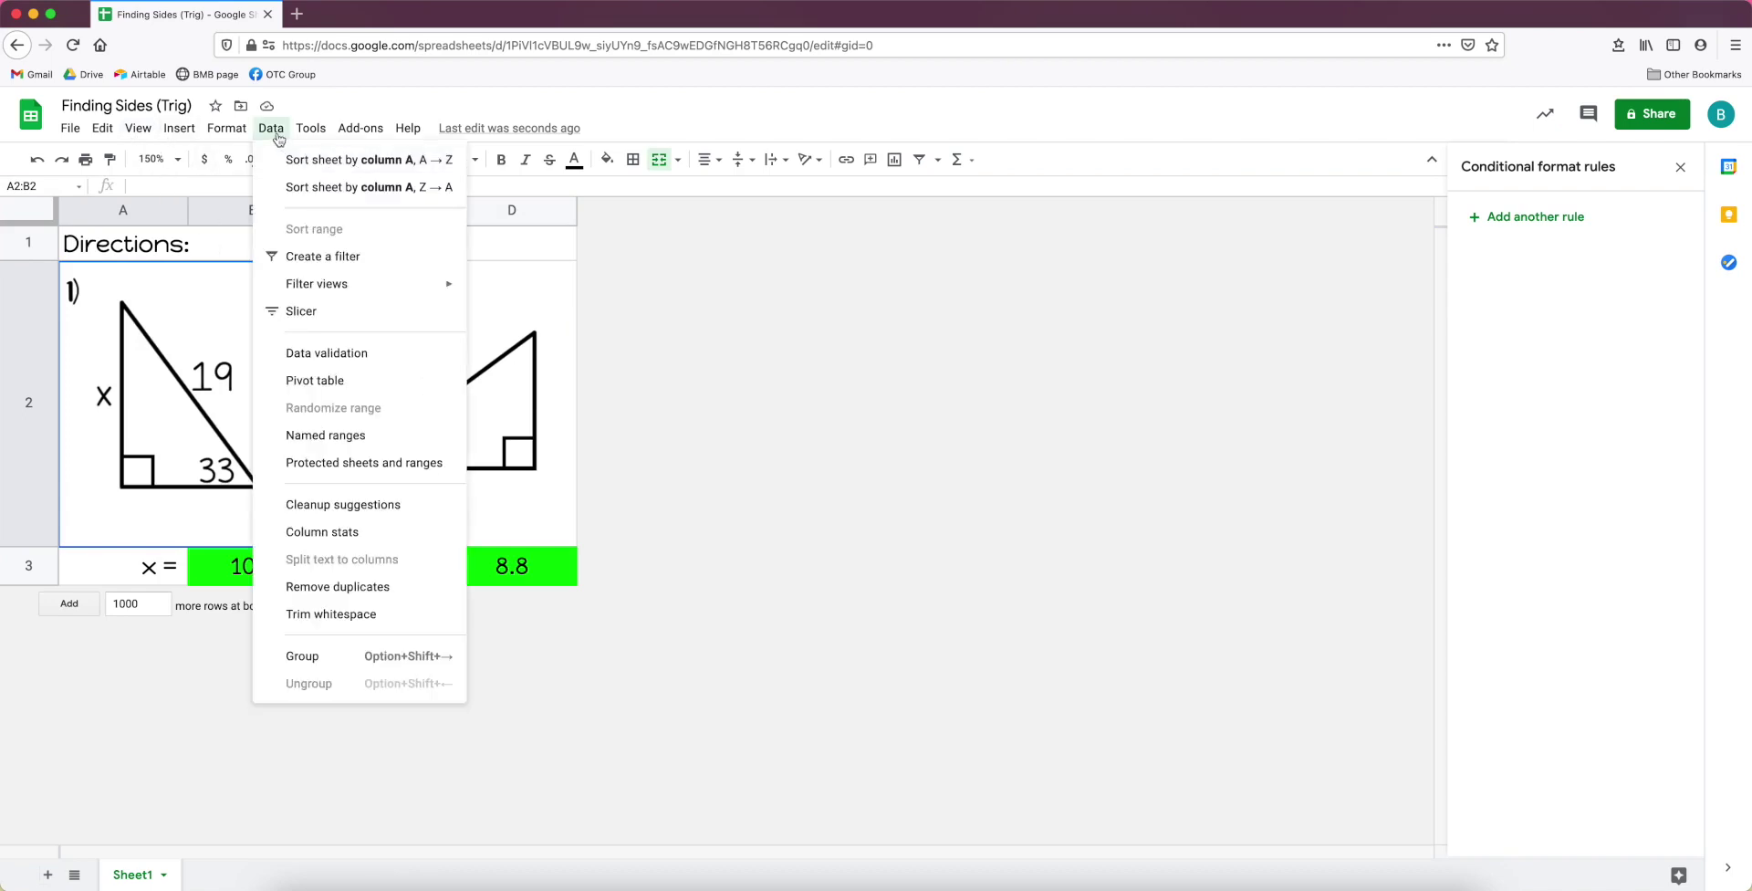
pyautogui.click(271, 128)
pyautogui.click(271, 127)
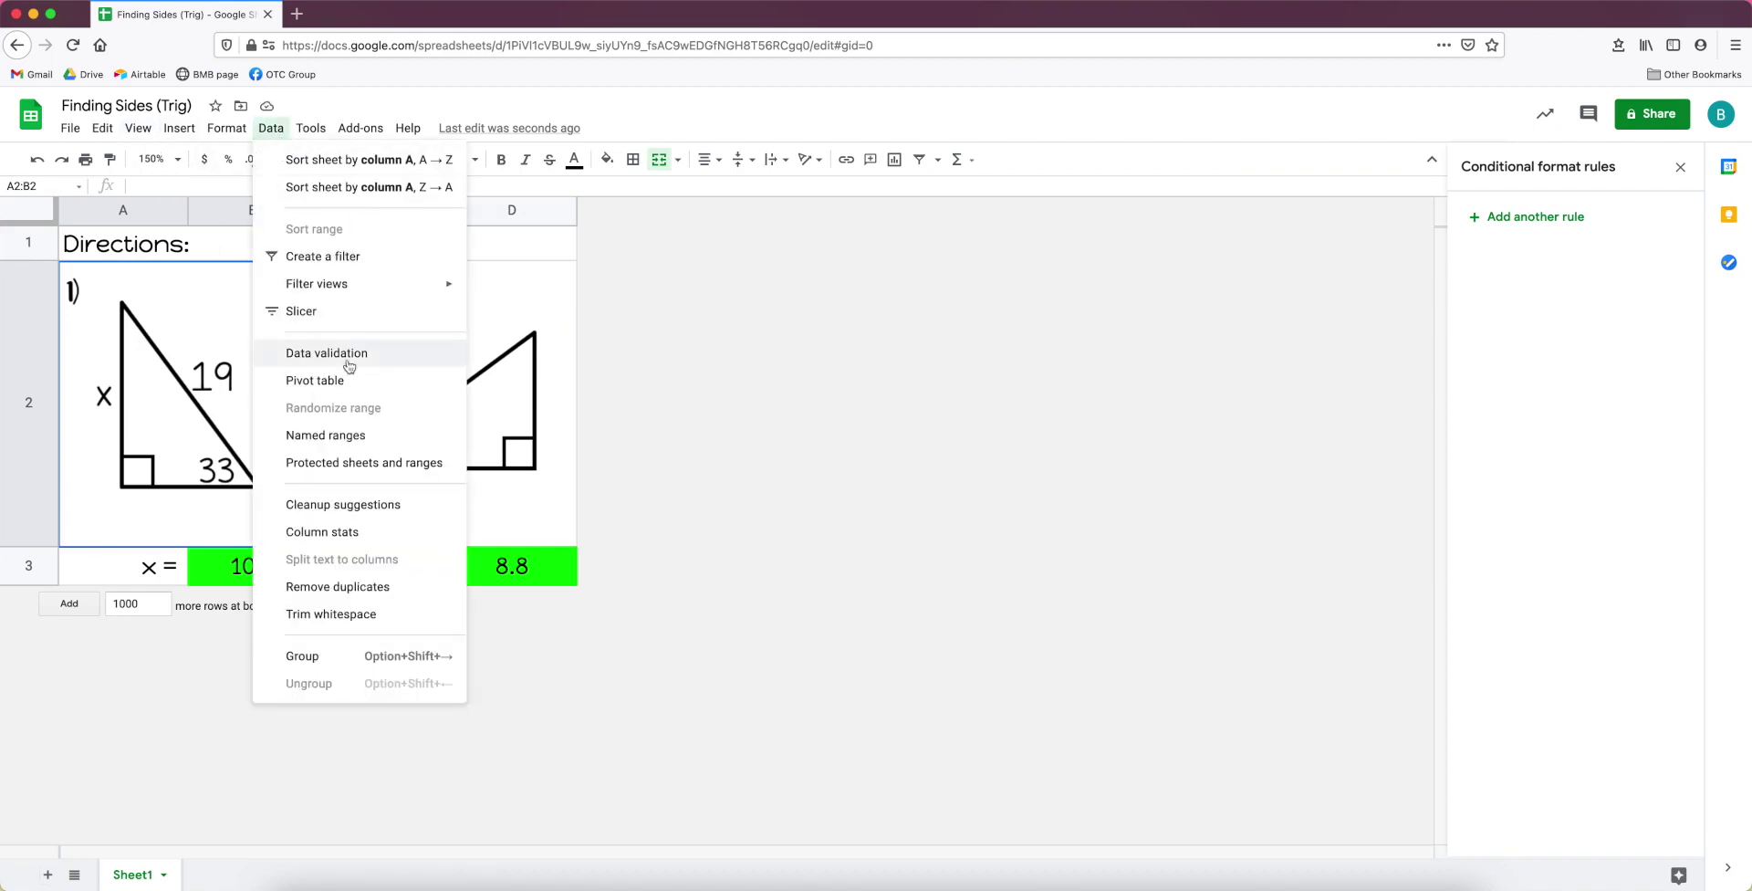
pyautogui.click(371, 463)
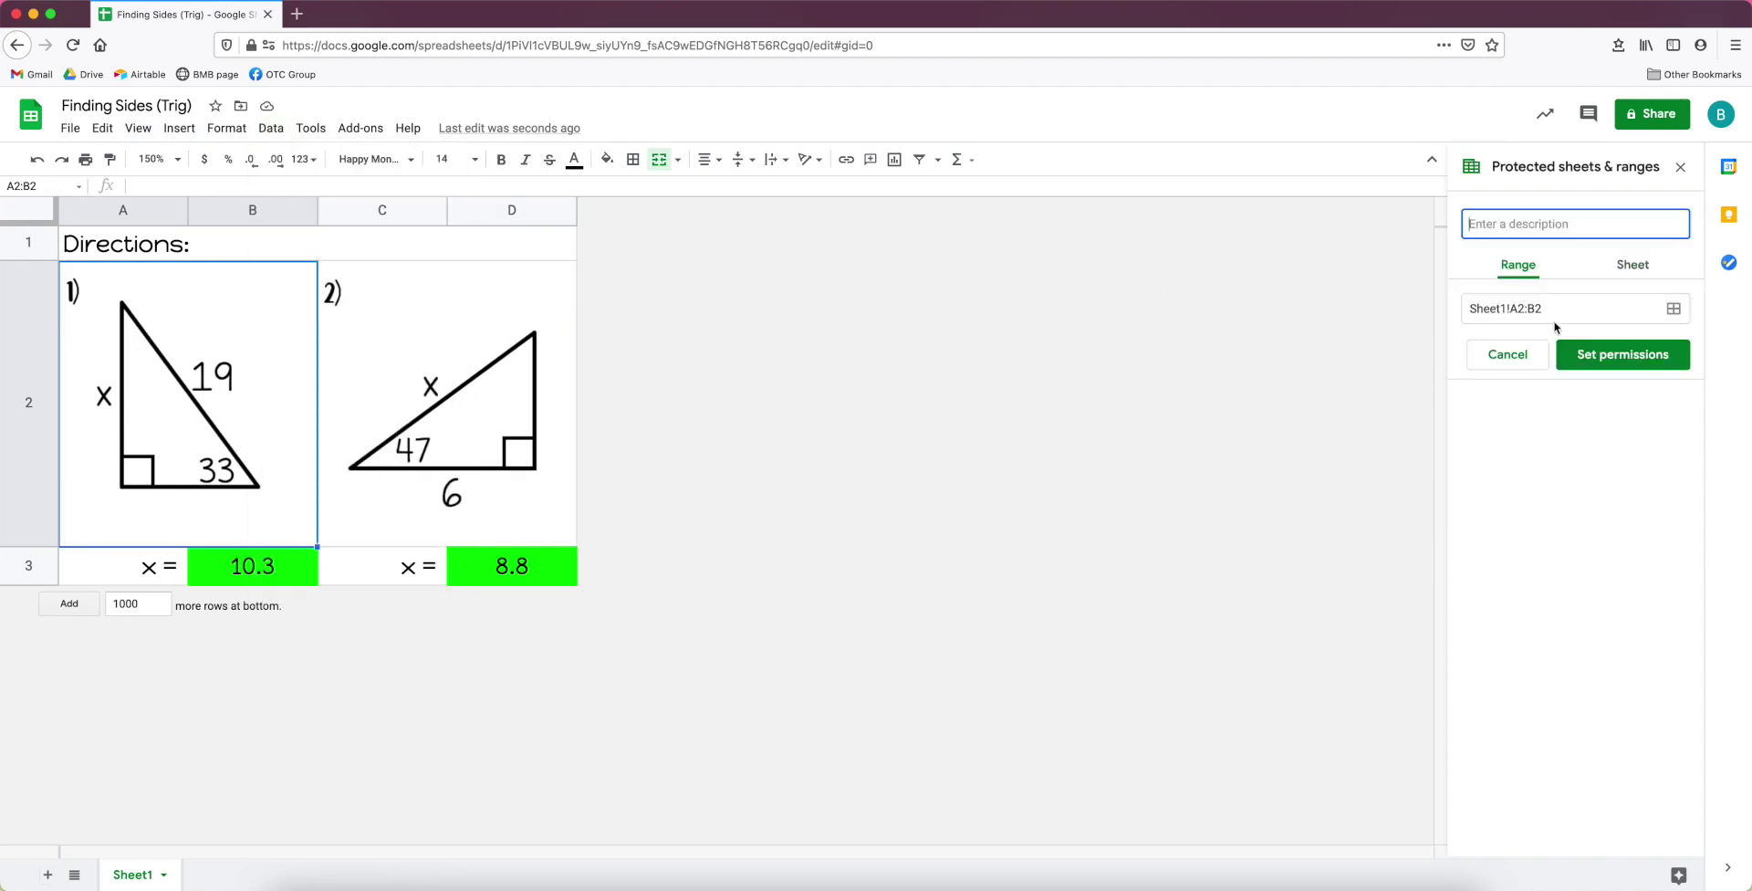
pyautogui.click(1633, 268)
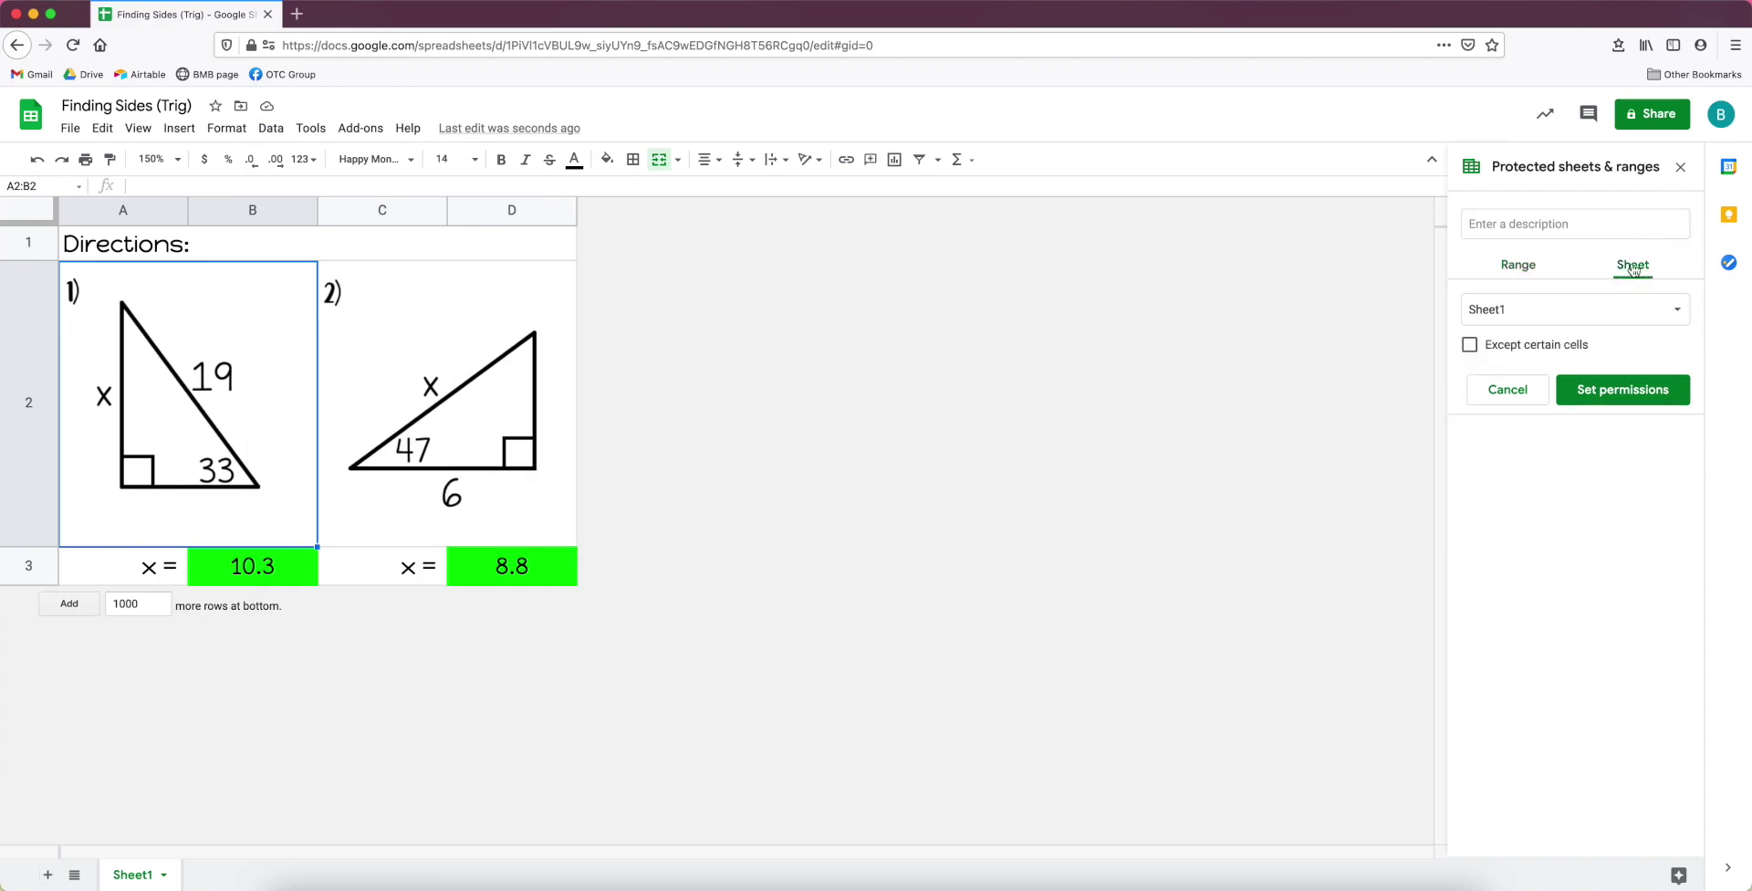
pyautogui.click(1548, 312)
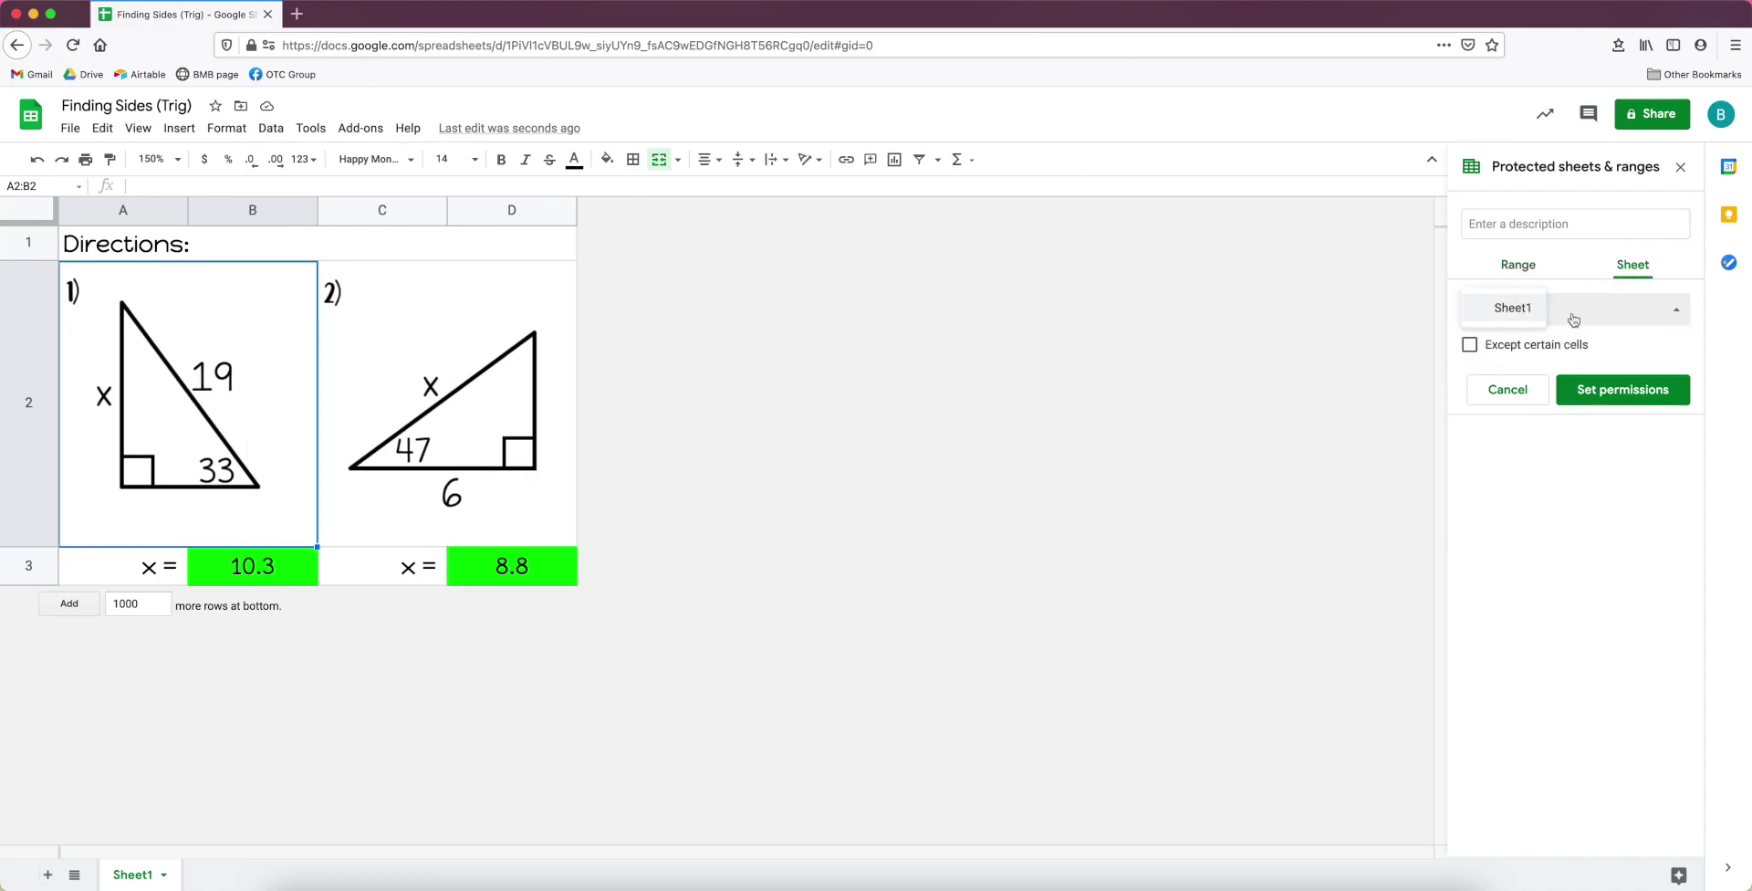
pyautogui.click(1569, 318)
pyautogui.click(160, 881)
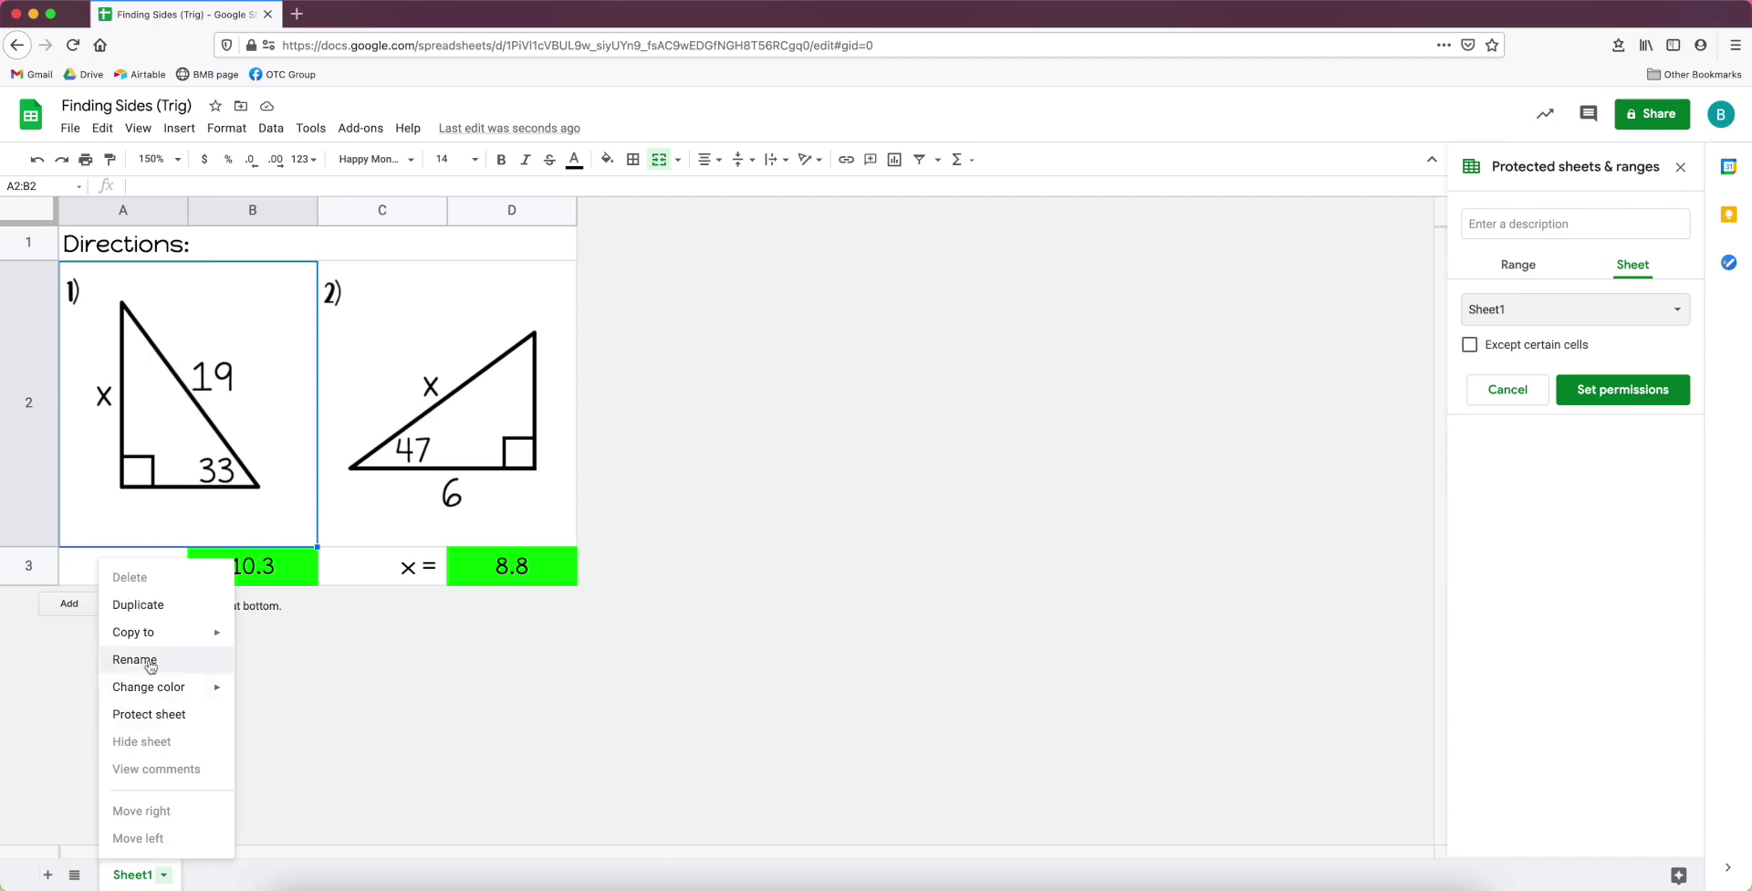
pyautogui.click(1318, 516)
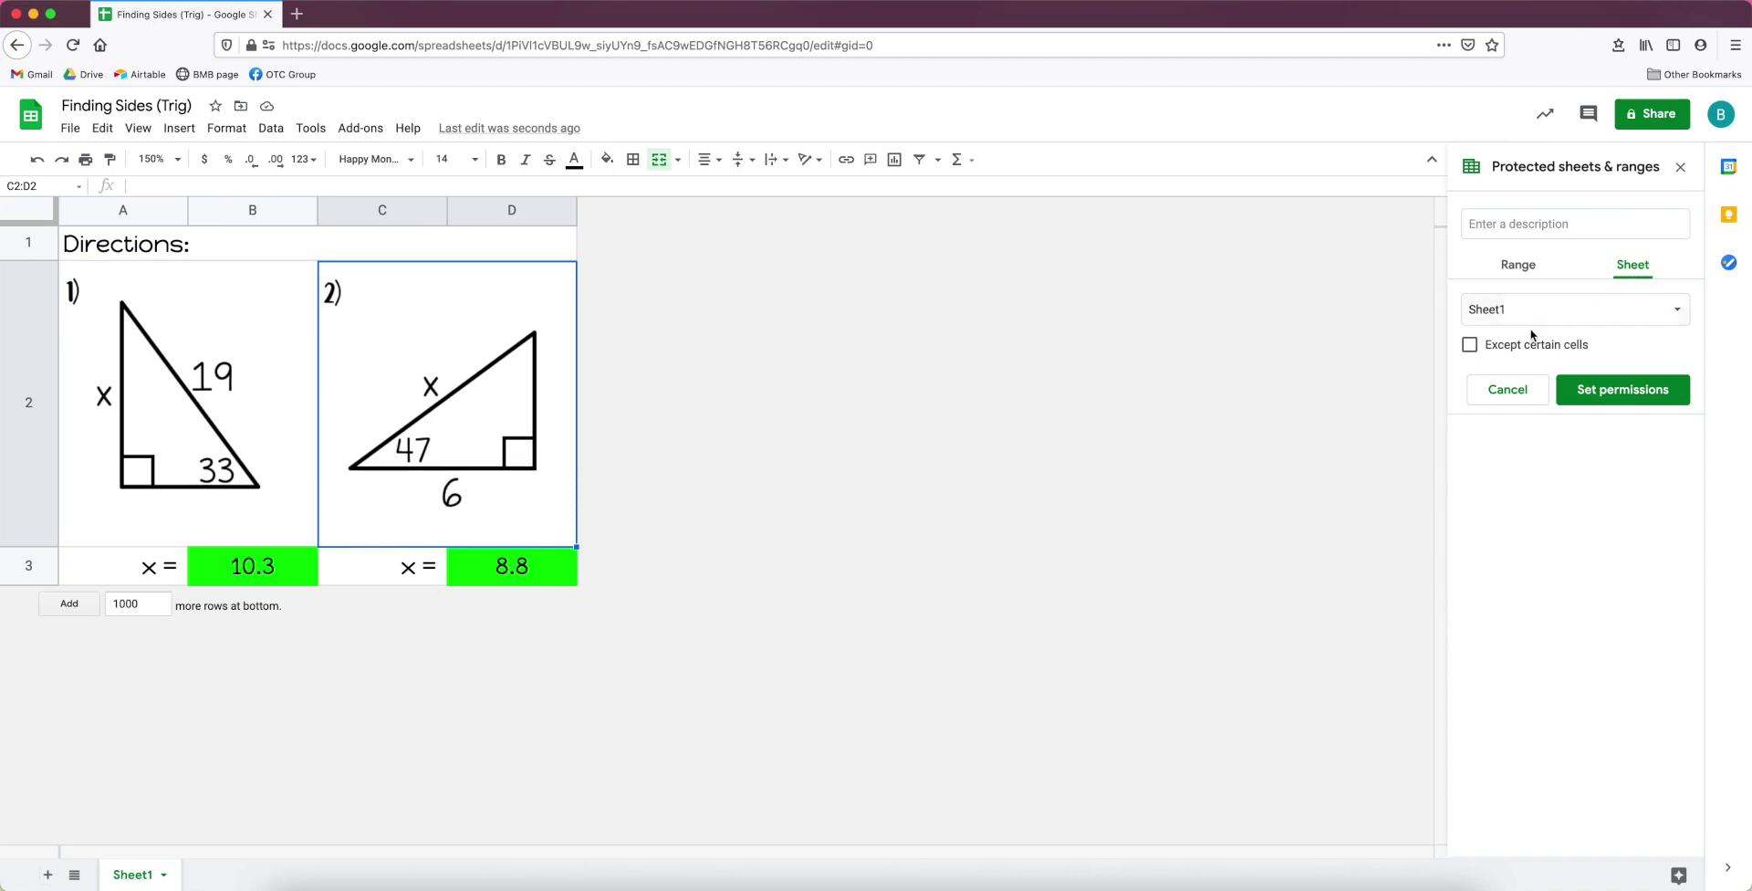
# Exempt the answer cells B3 and D3 from the Sheet1 protection.
pyautogui.click(1470, 345)
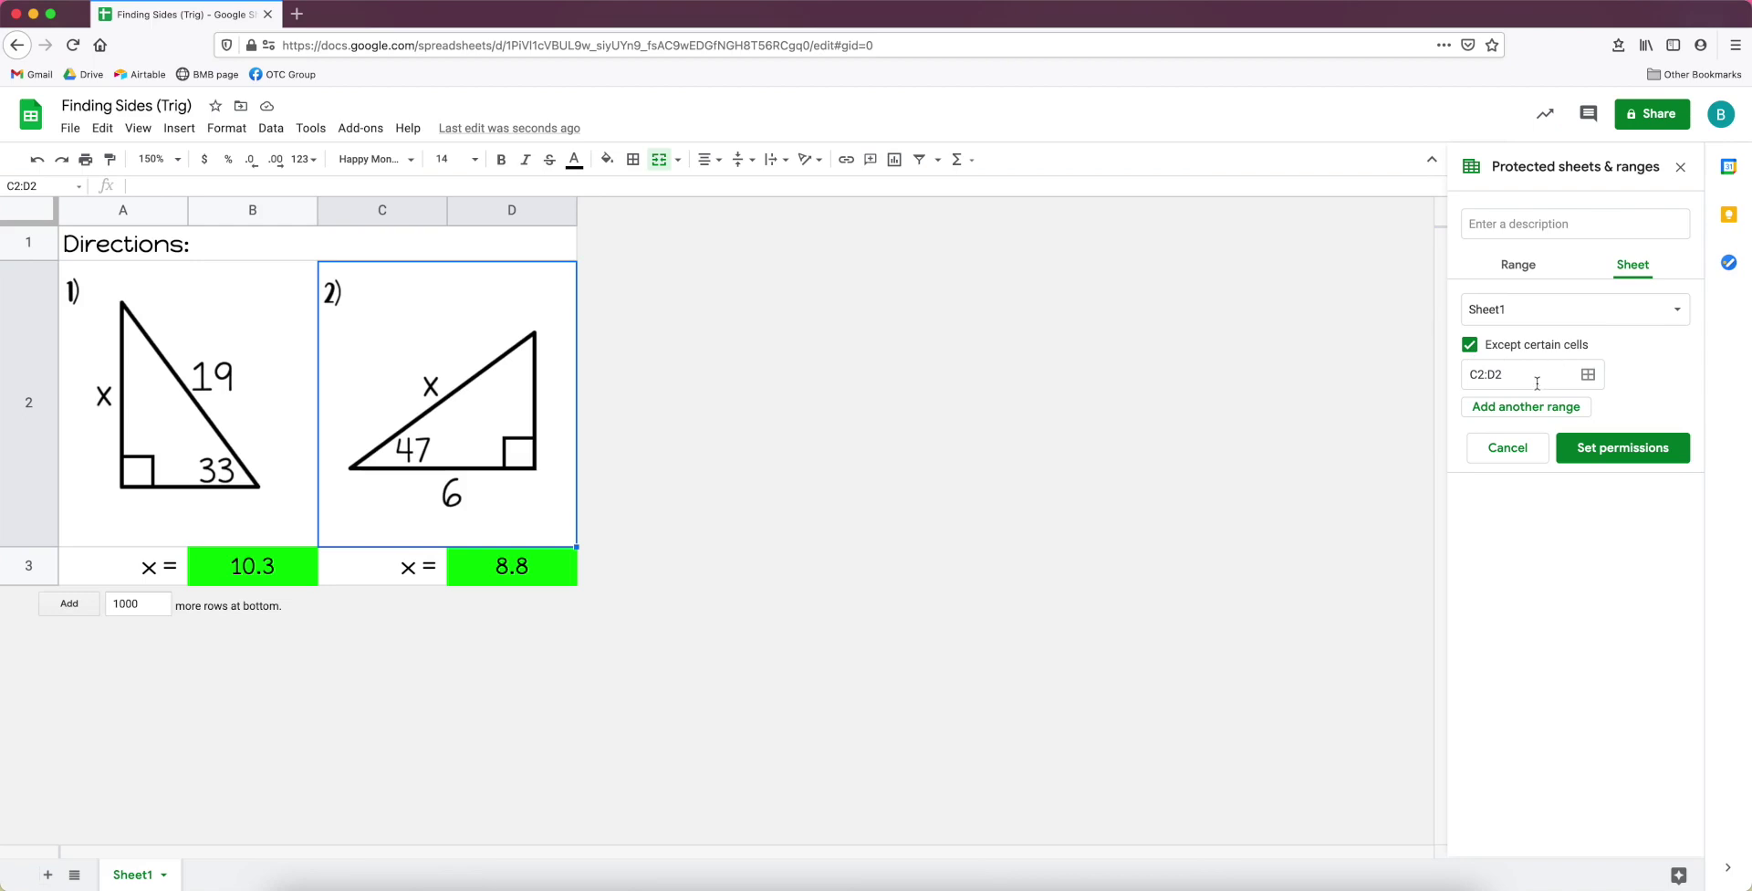
pyautogui.click(1588, 376)
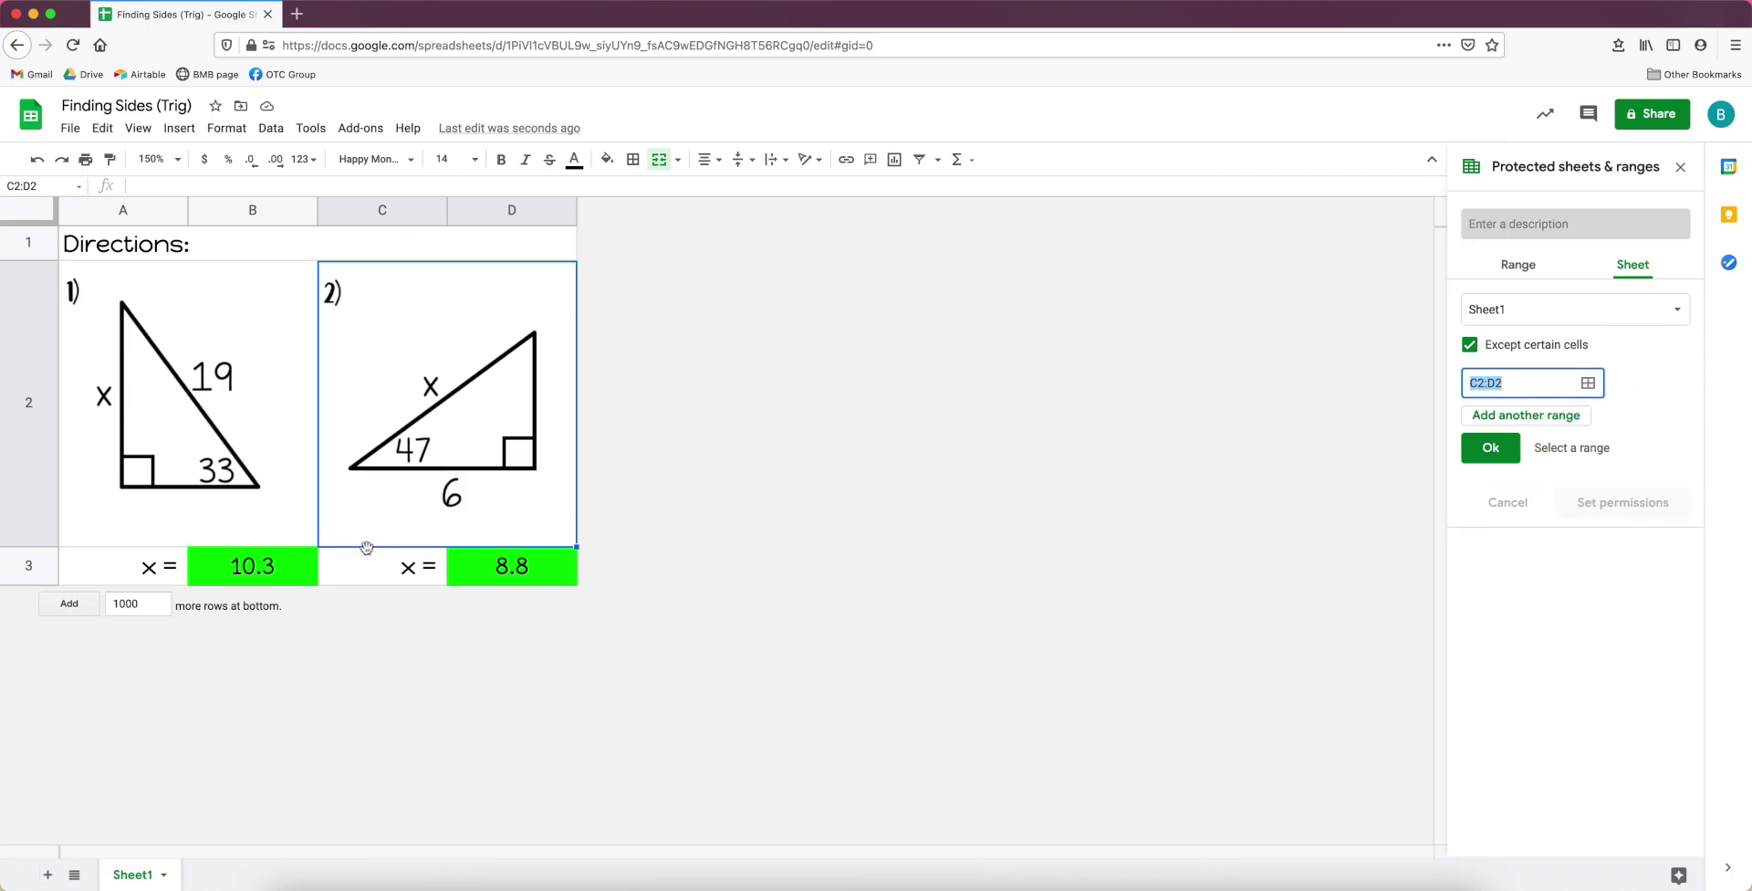
pyautogui.click(297, 575)
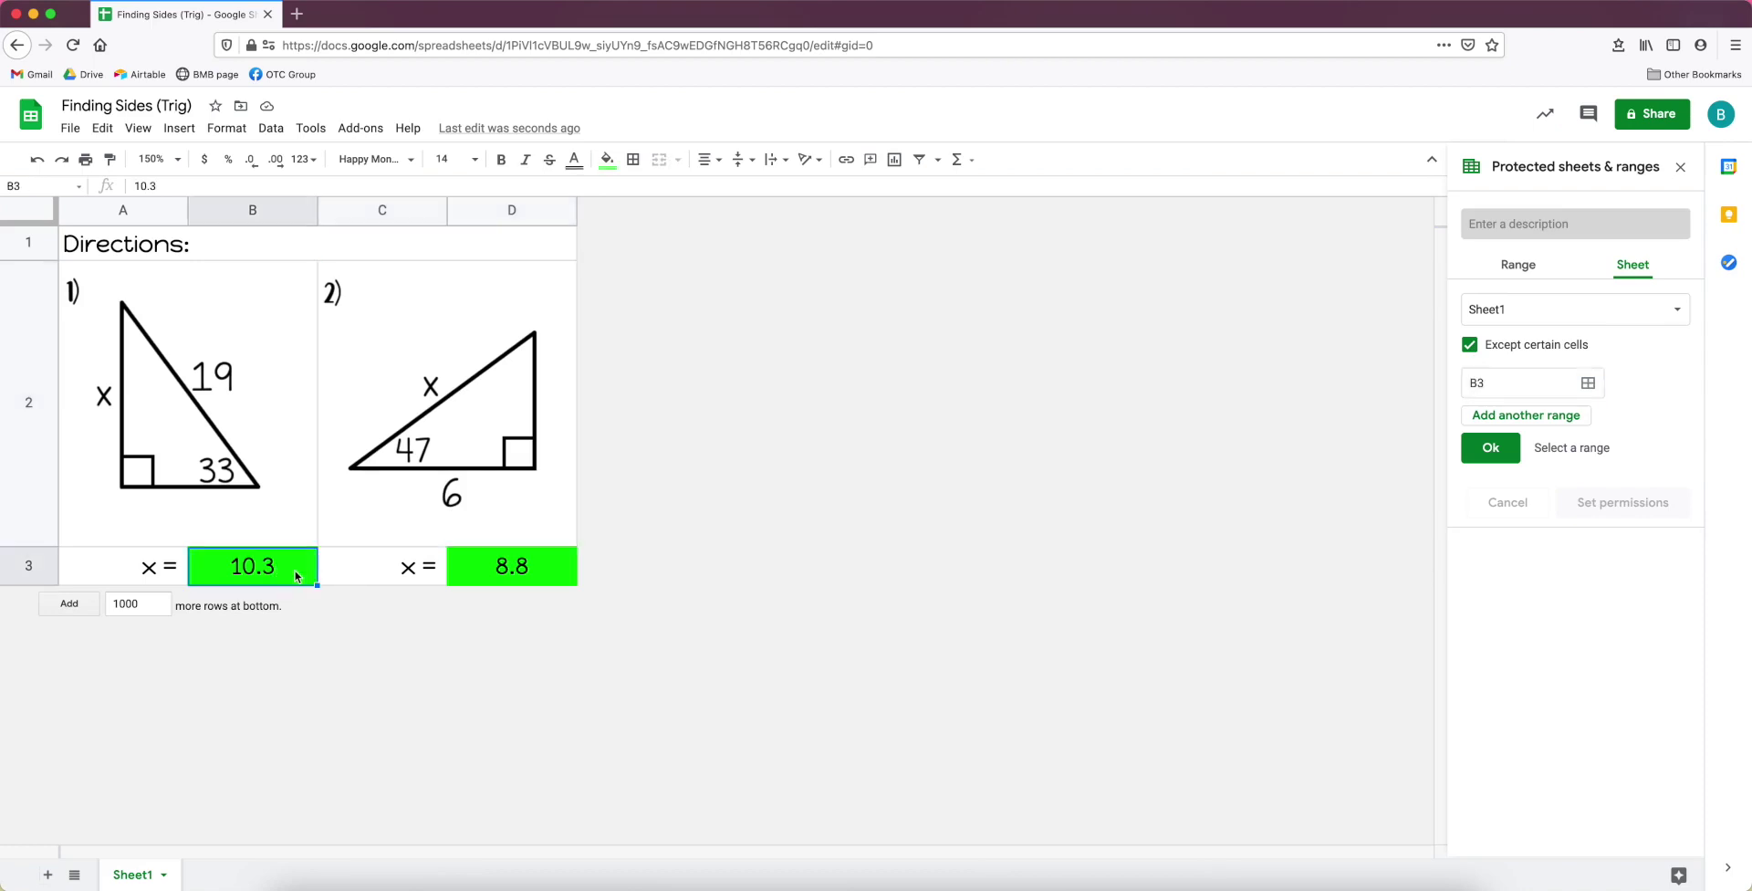
pyautogui.keyDown('super'); pyautogui.click(530, 576); pyautogui.keyUp('super')
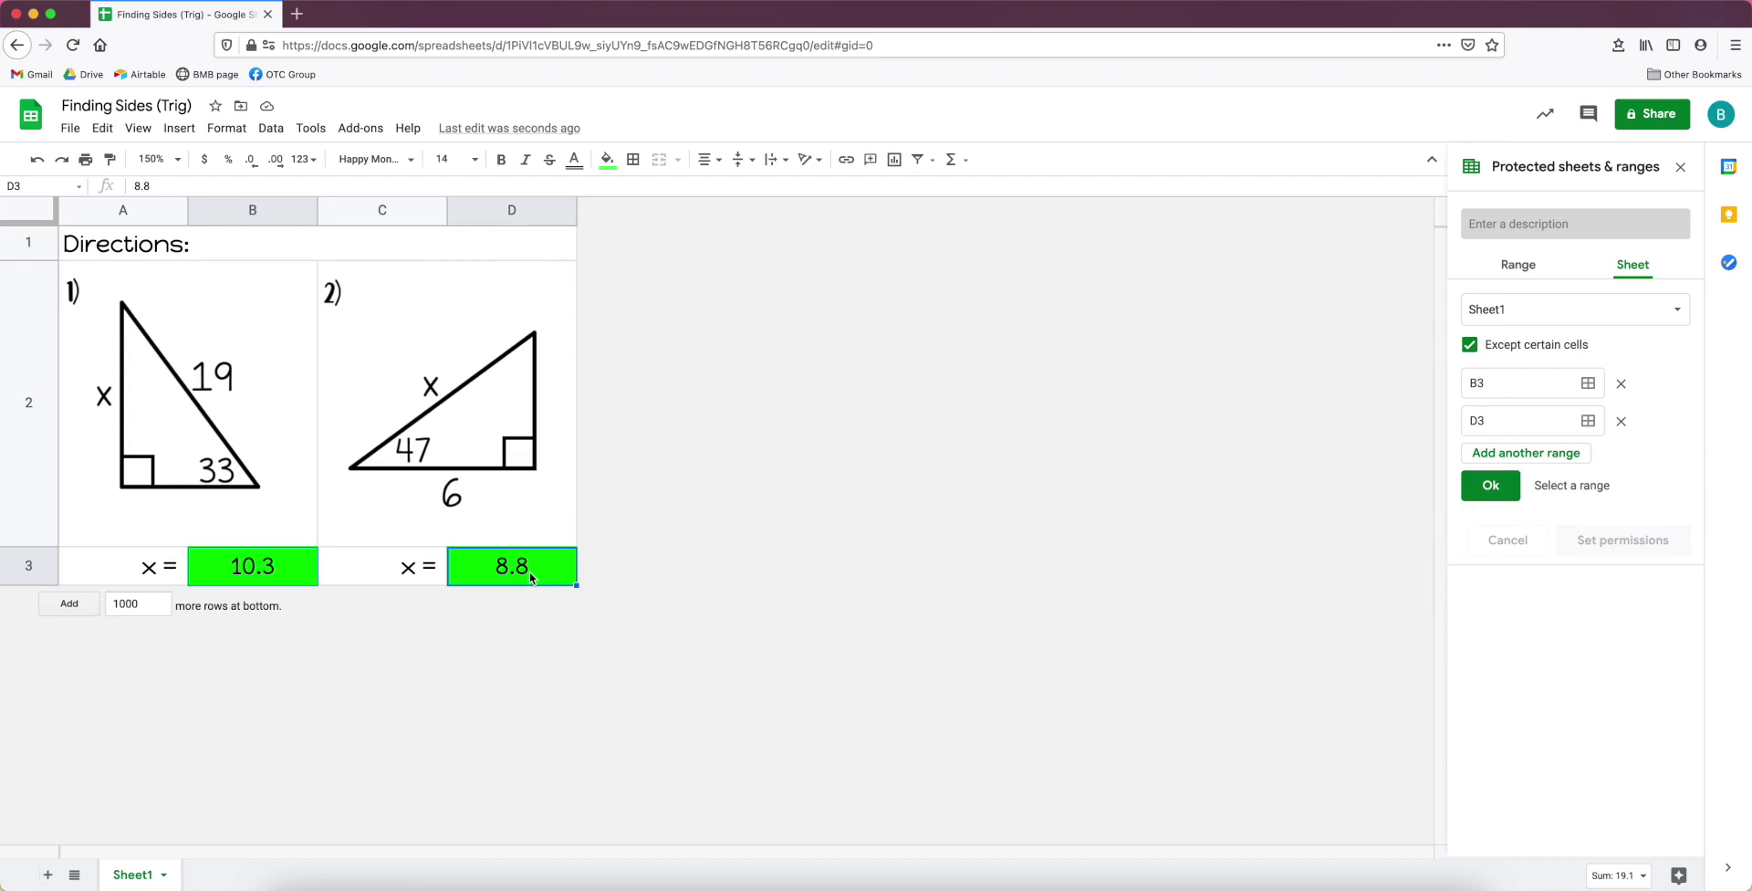
pyautogui.click(1492, 486)
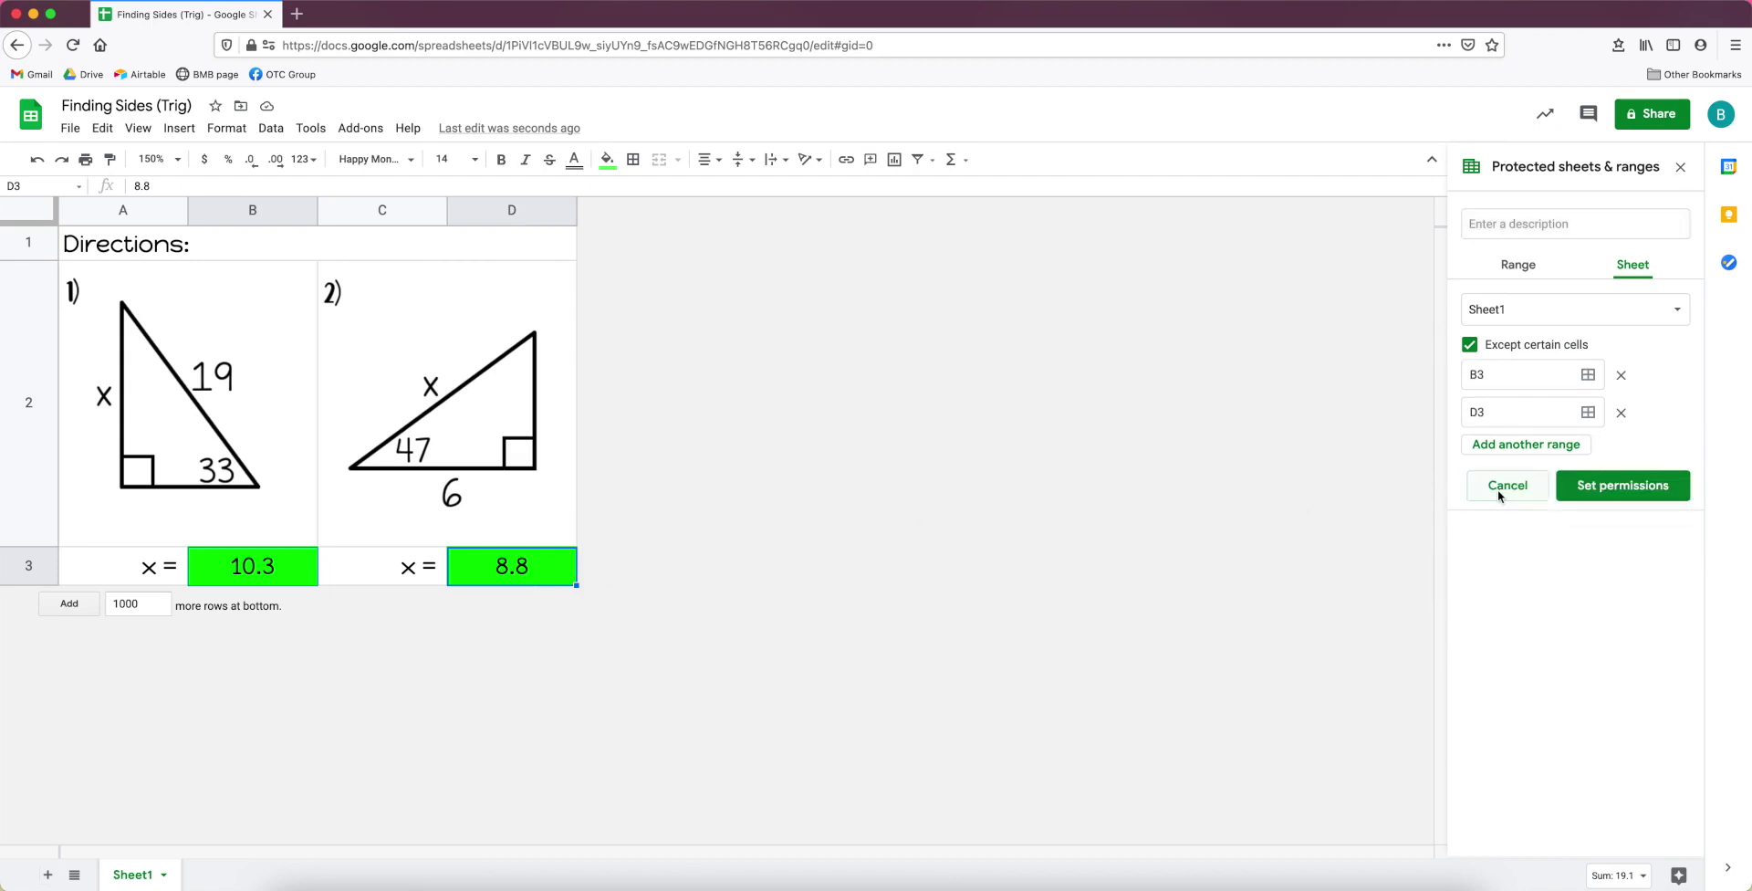
# Set the Sheet1 protection's editing permissions to show a warning when the range is edited.
pyautogui.click(1616, 493)
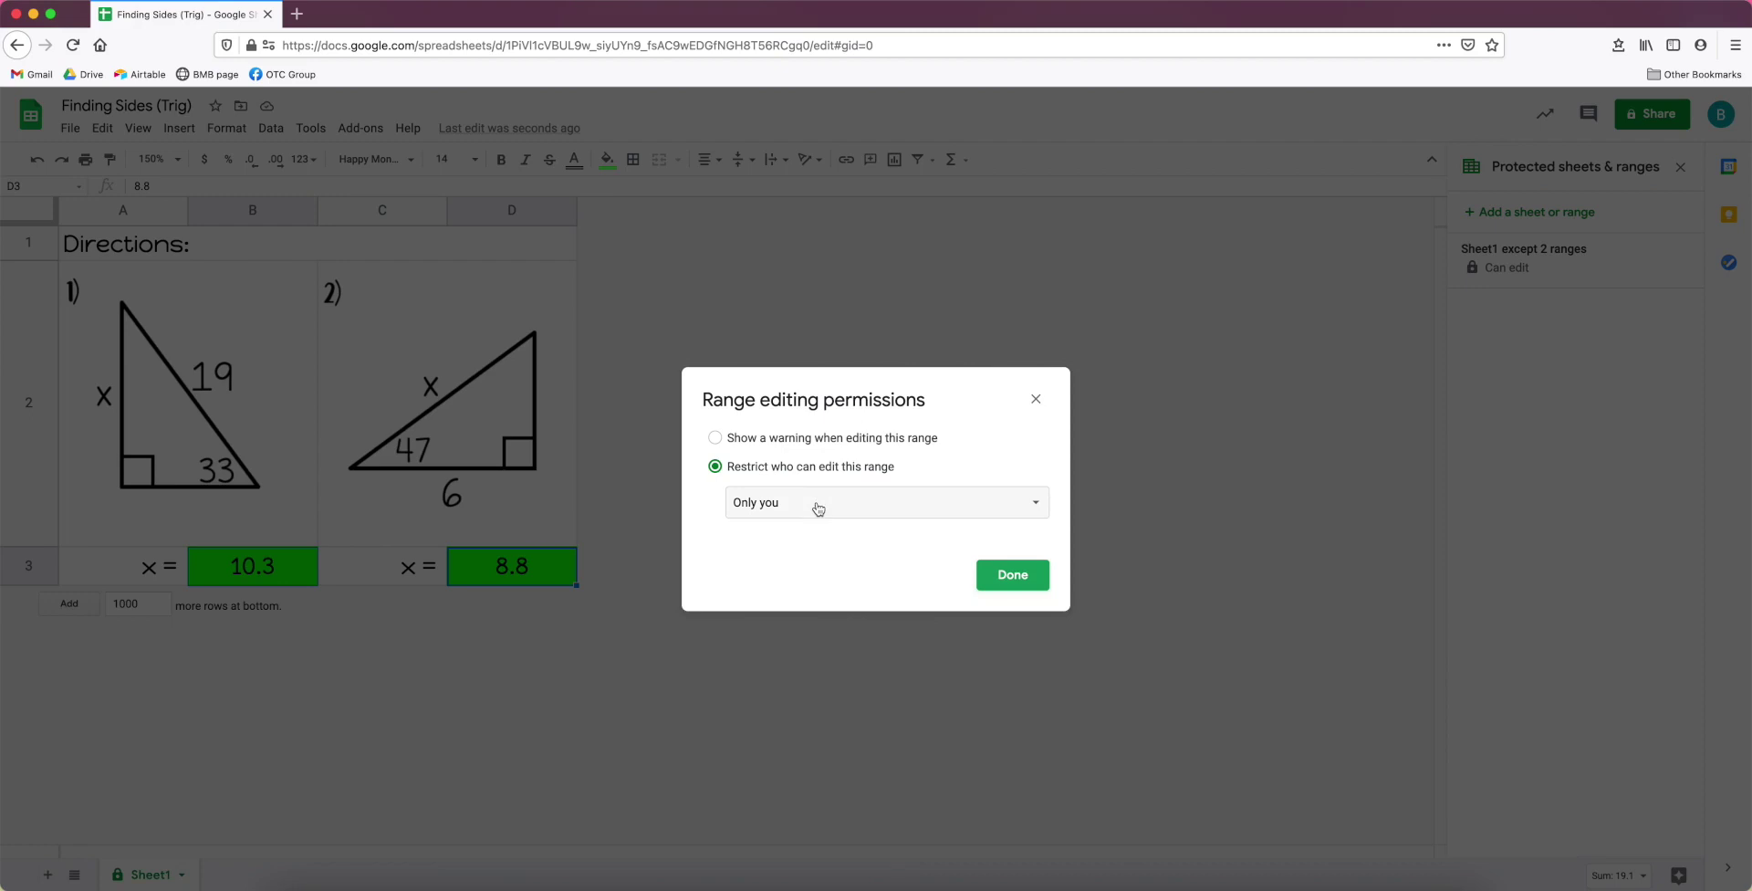
pyautogui.click(831, 445)
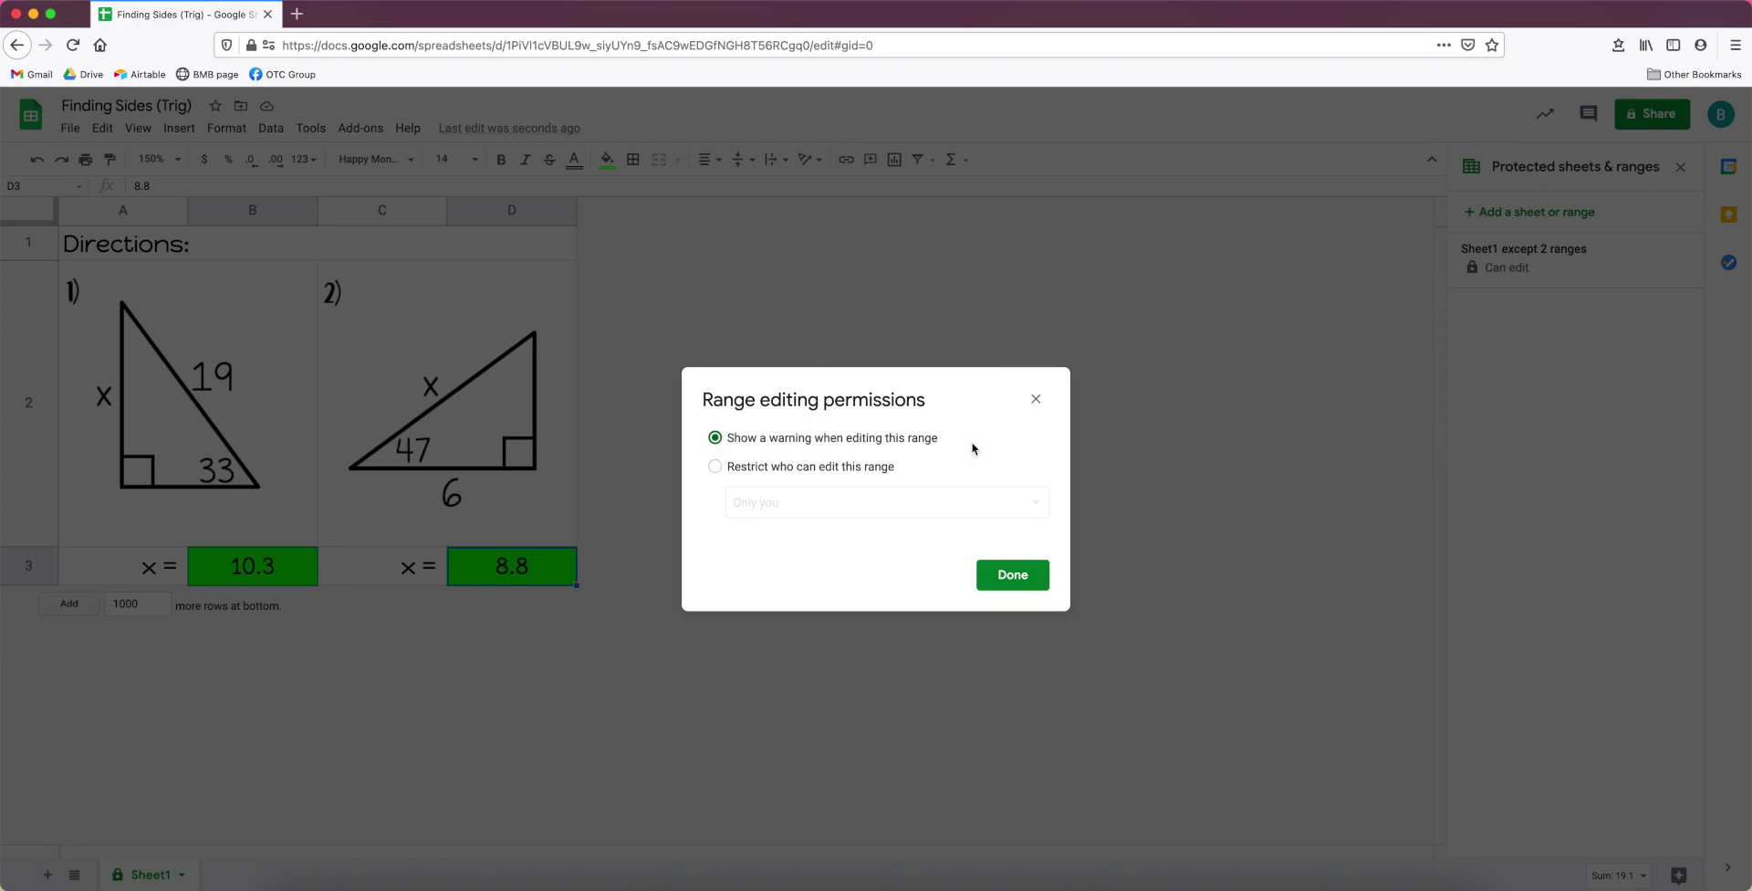
pyautogui.click(1003, 584)
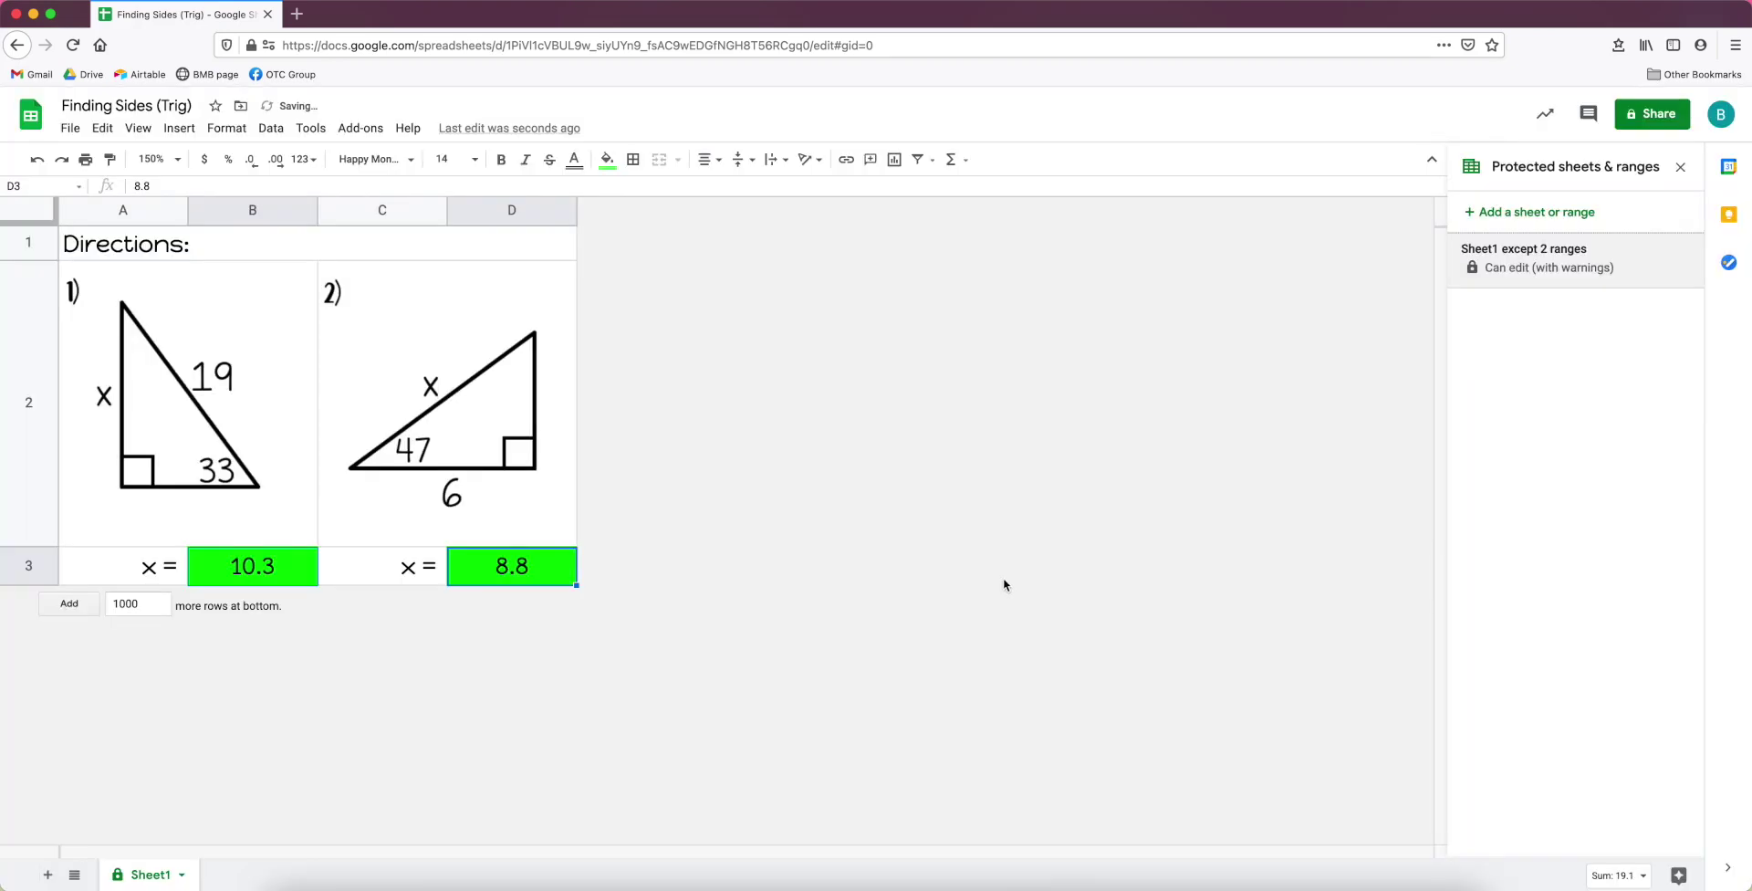
# Add the description "DO NOT TOUCH!" to the existing Sheet1 protection and save it.
pyautogui.click(1498, 274)
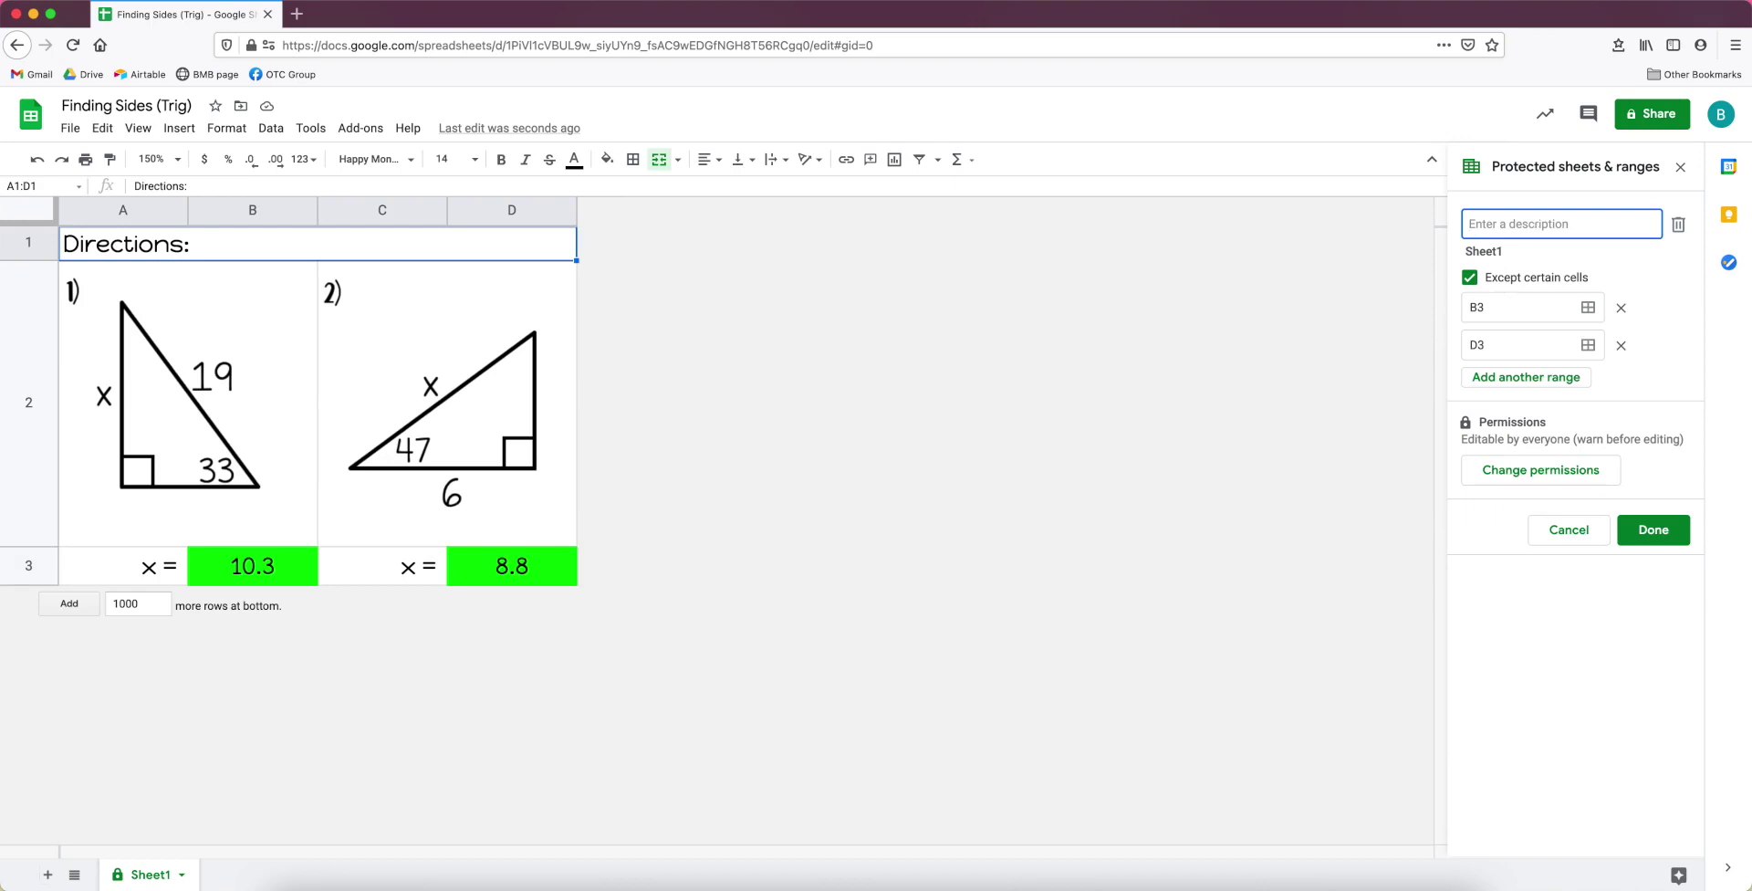
pyautogui.write('DO NOT TOUCH!')
pyautogui.click(1654, 531)
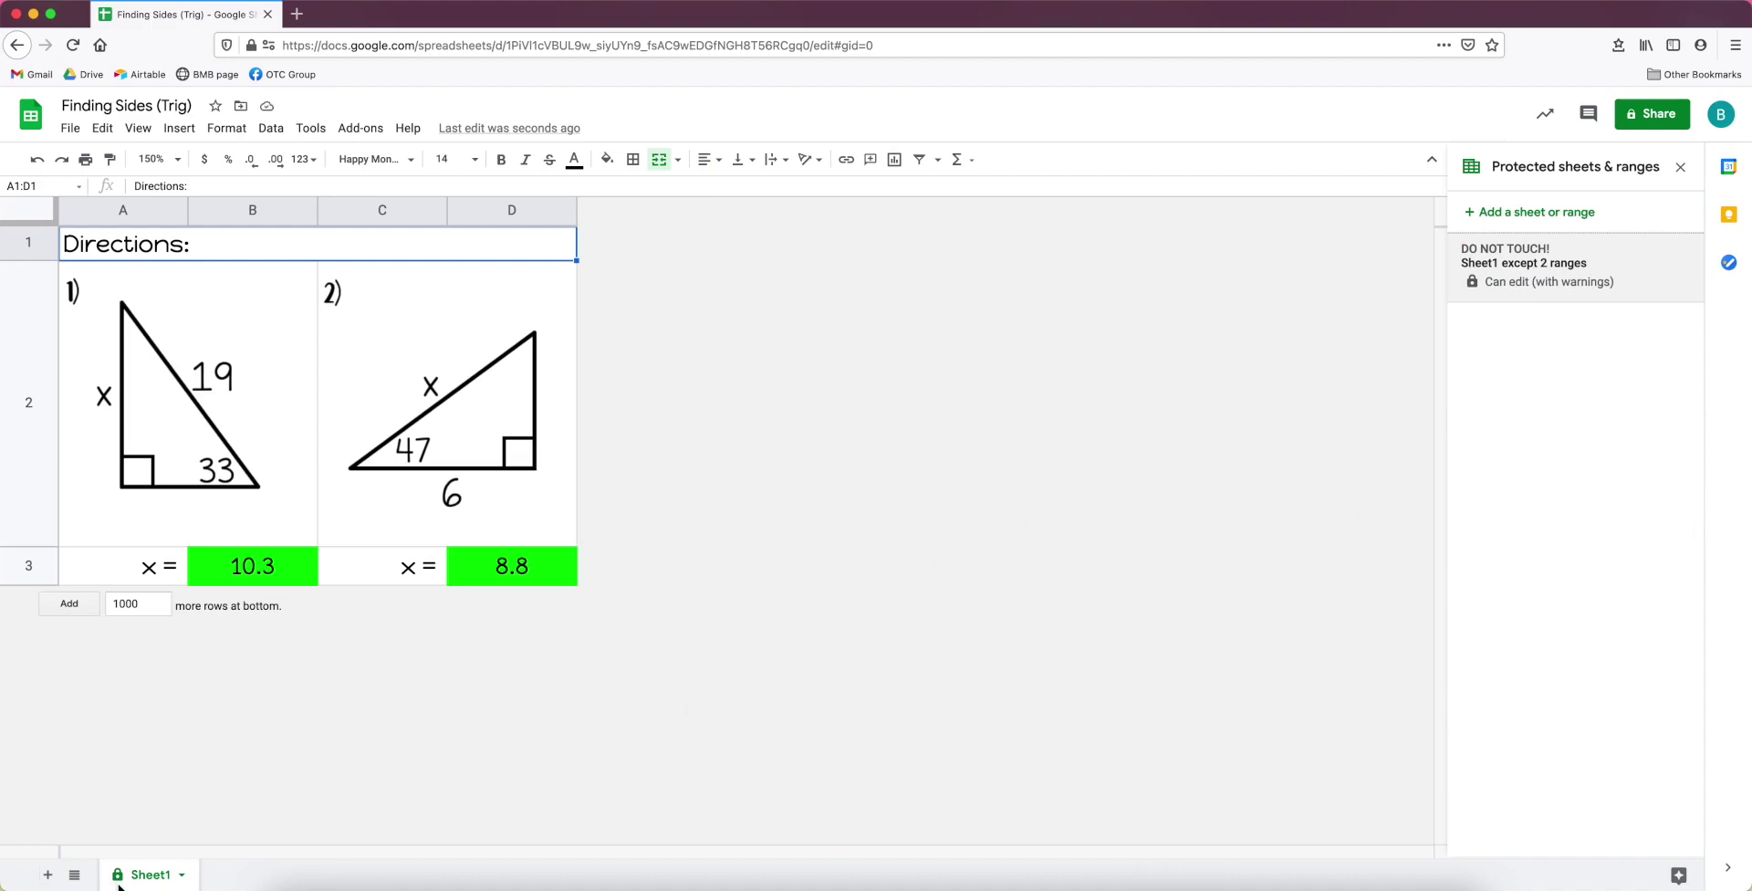
# Replace the answers in cells B3 and D3 with the placeholder "?".
pyautogui.click(282, 572)
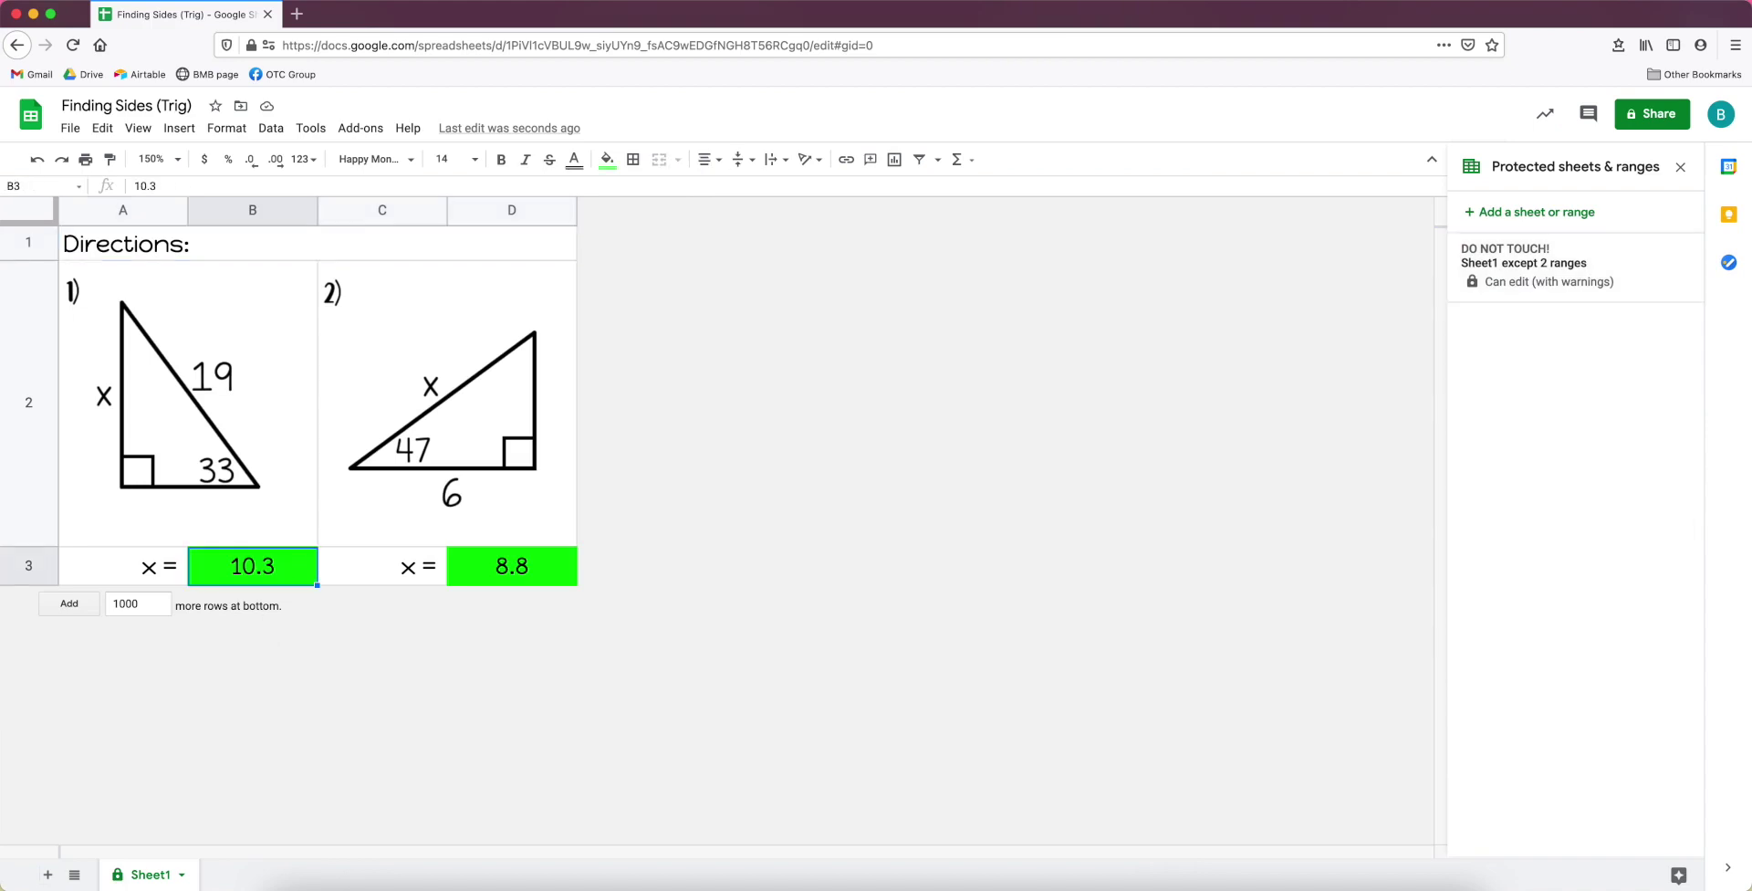
pyautogui.write('?')
pyautogui.click(541, 569)
pyautogui.write('?')
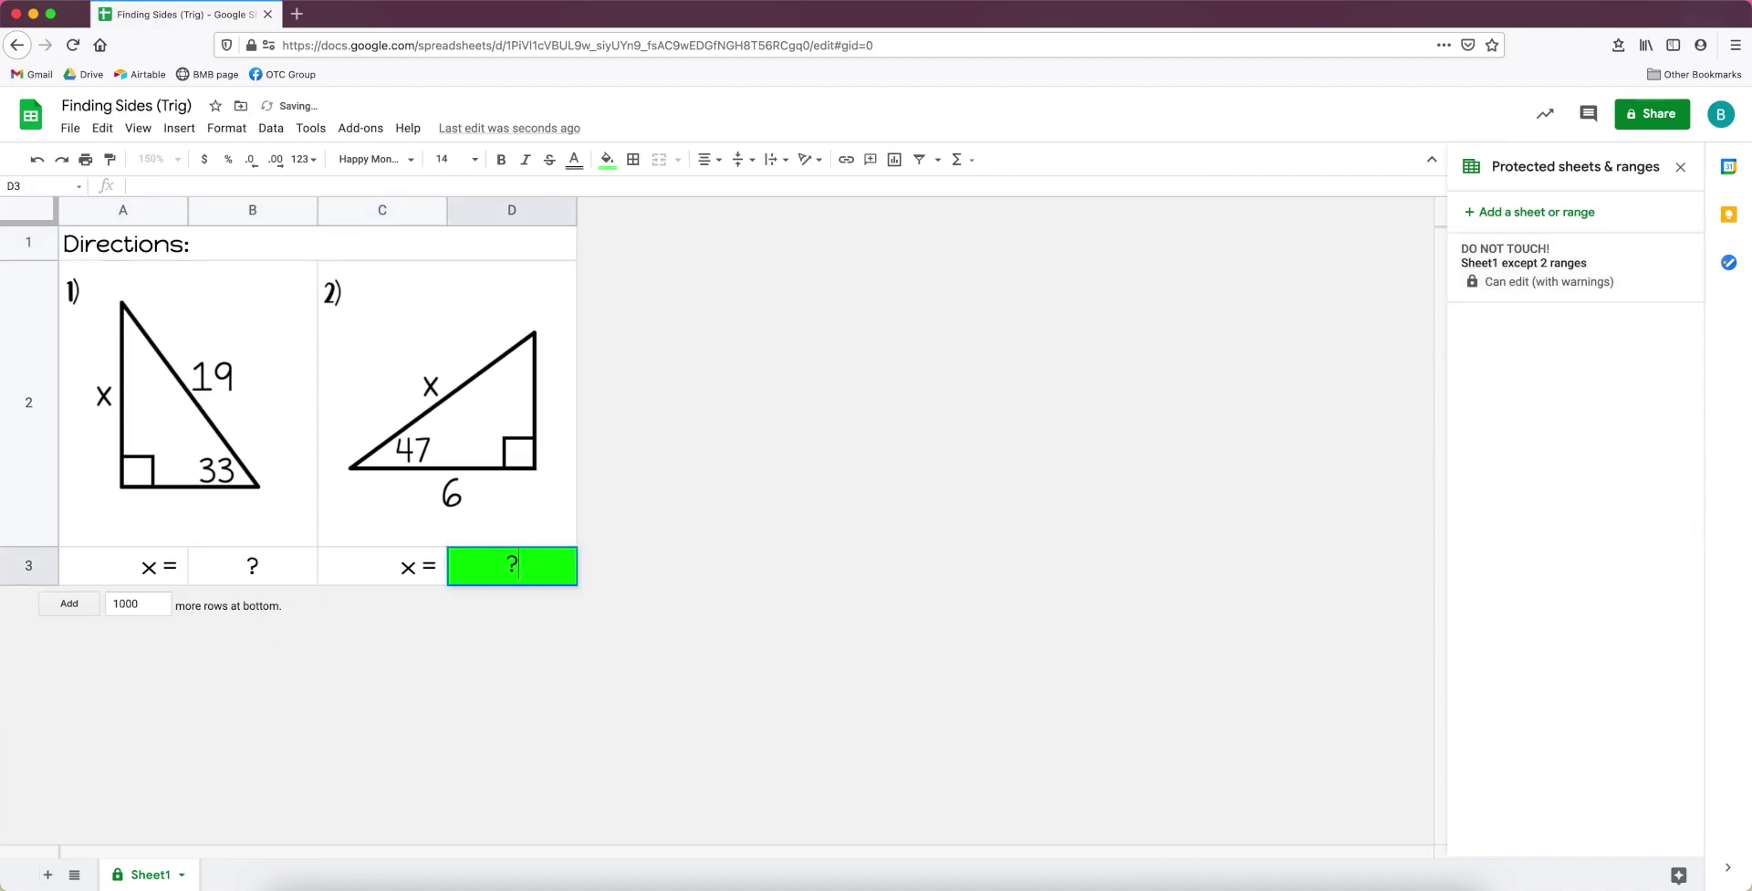
pyautogui.click(765, 566)
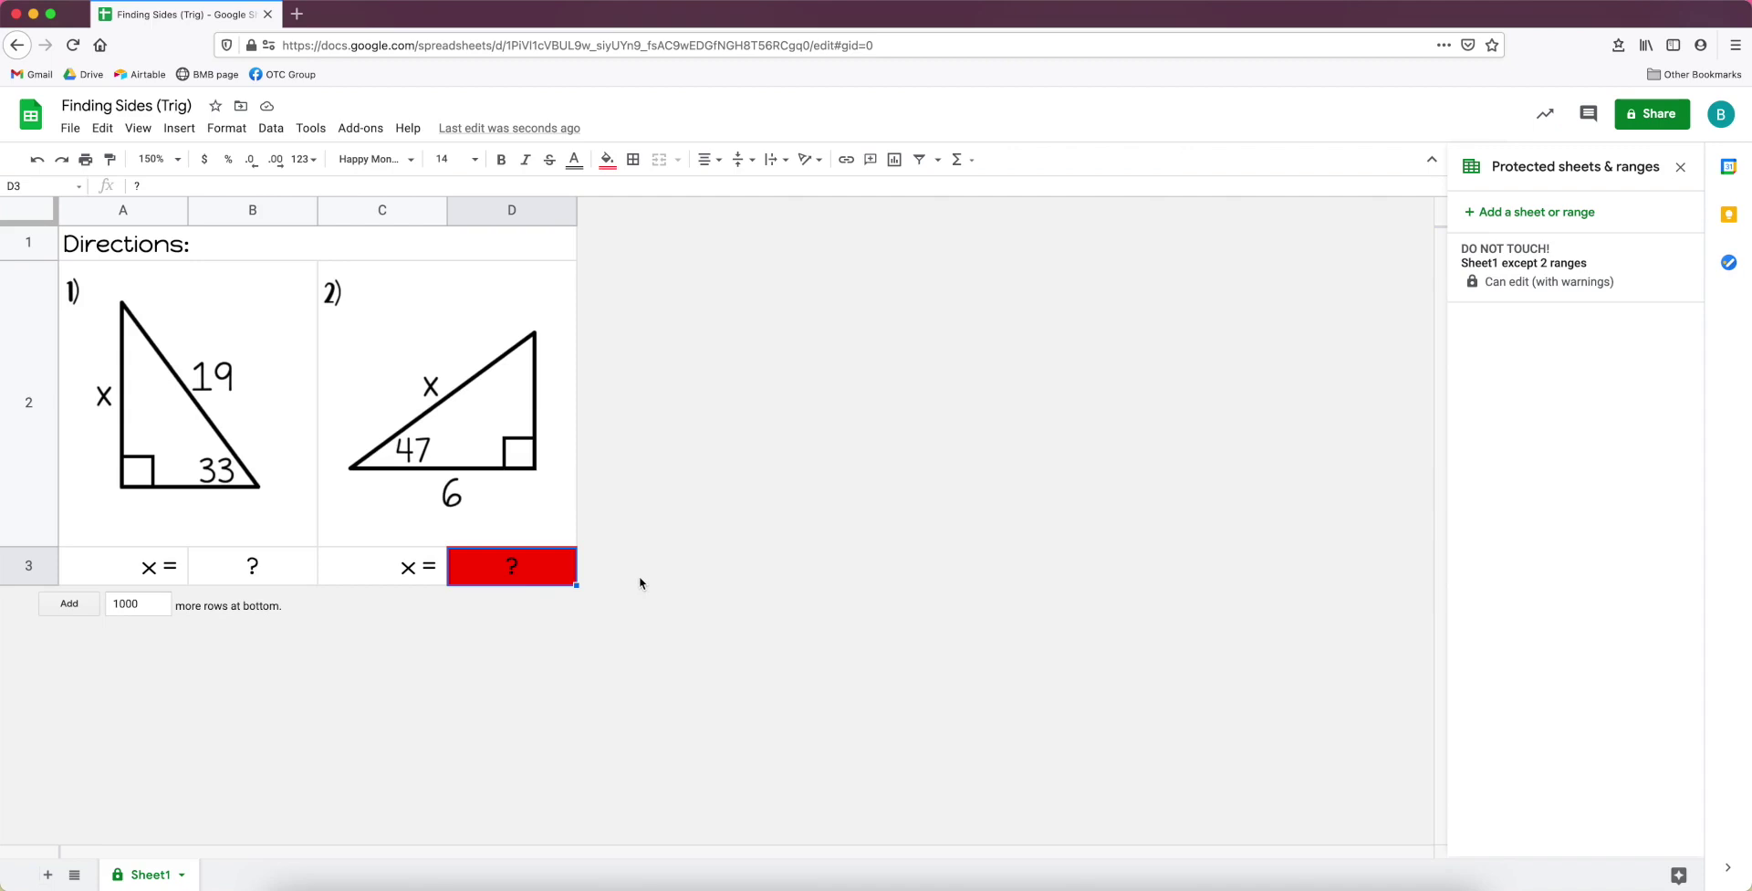
pyautogui.click(305, 572)
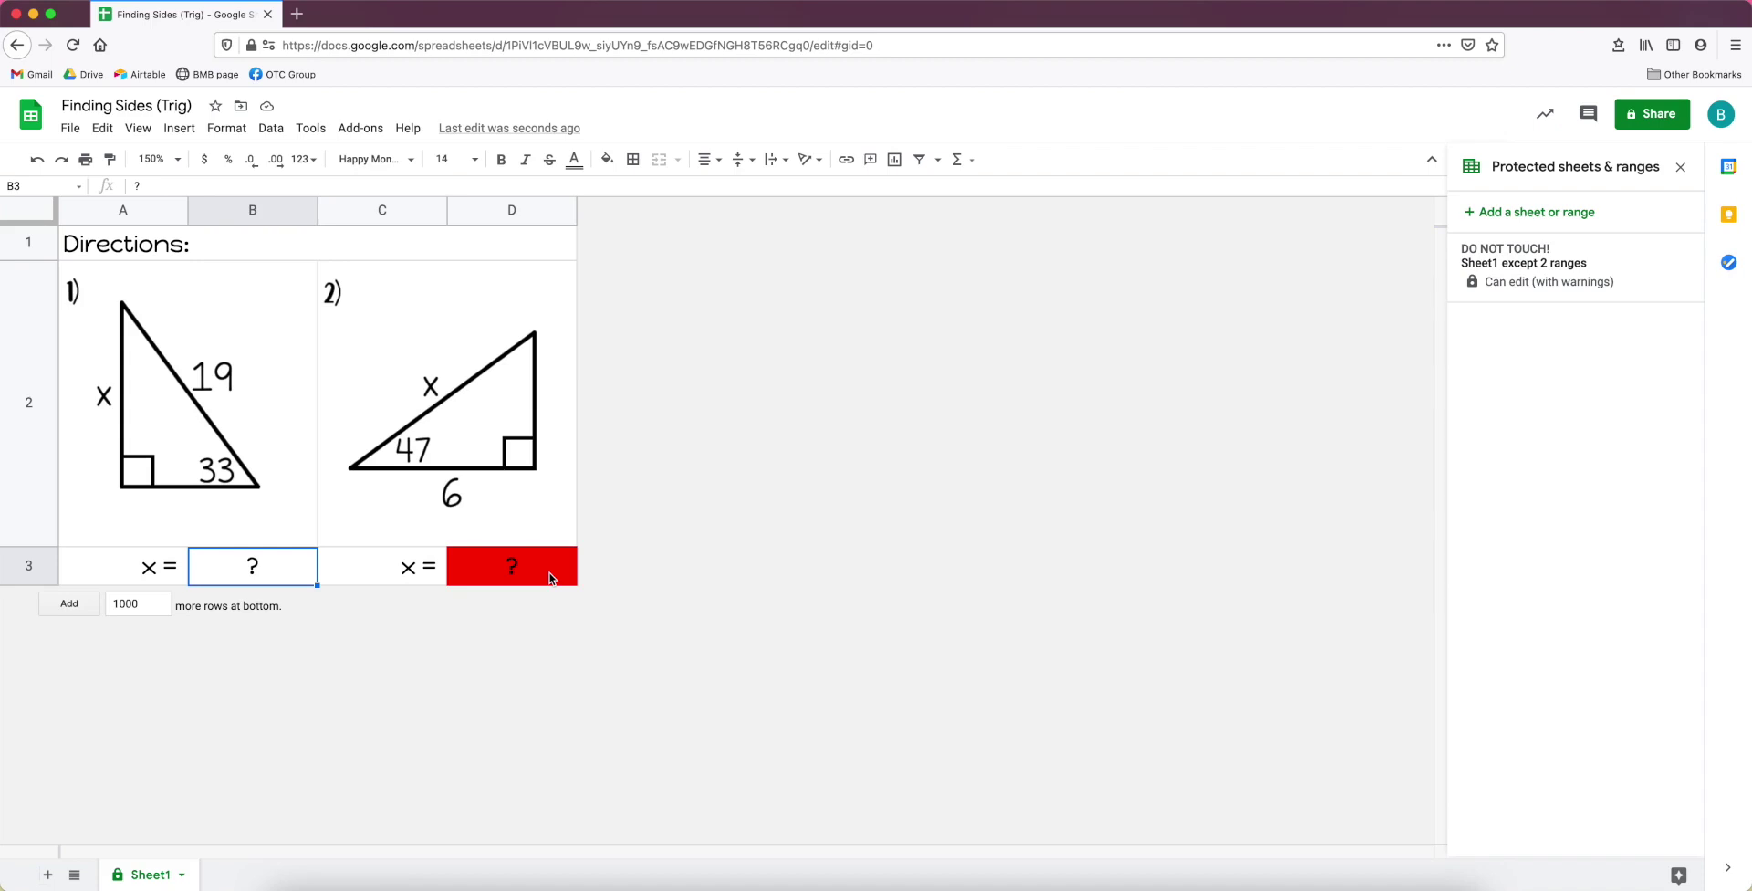
pyautogui.click(551, 576)
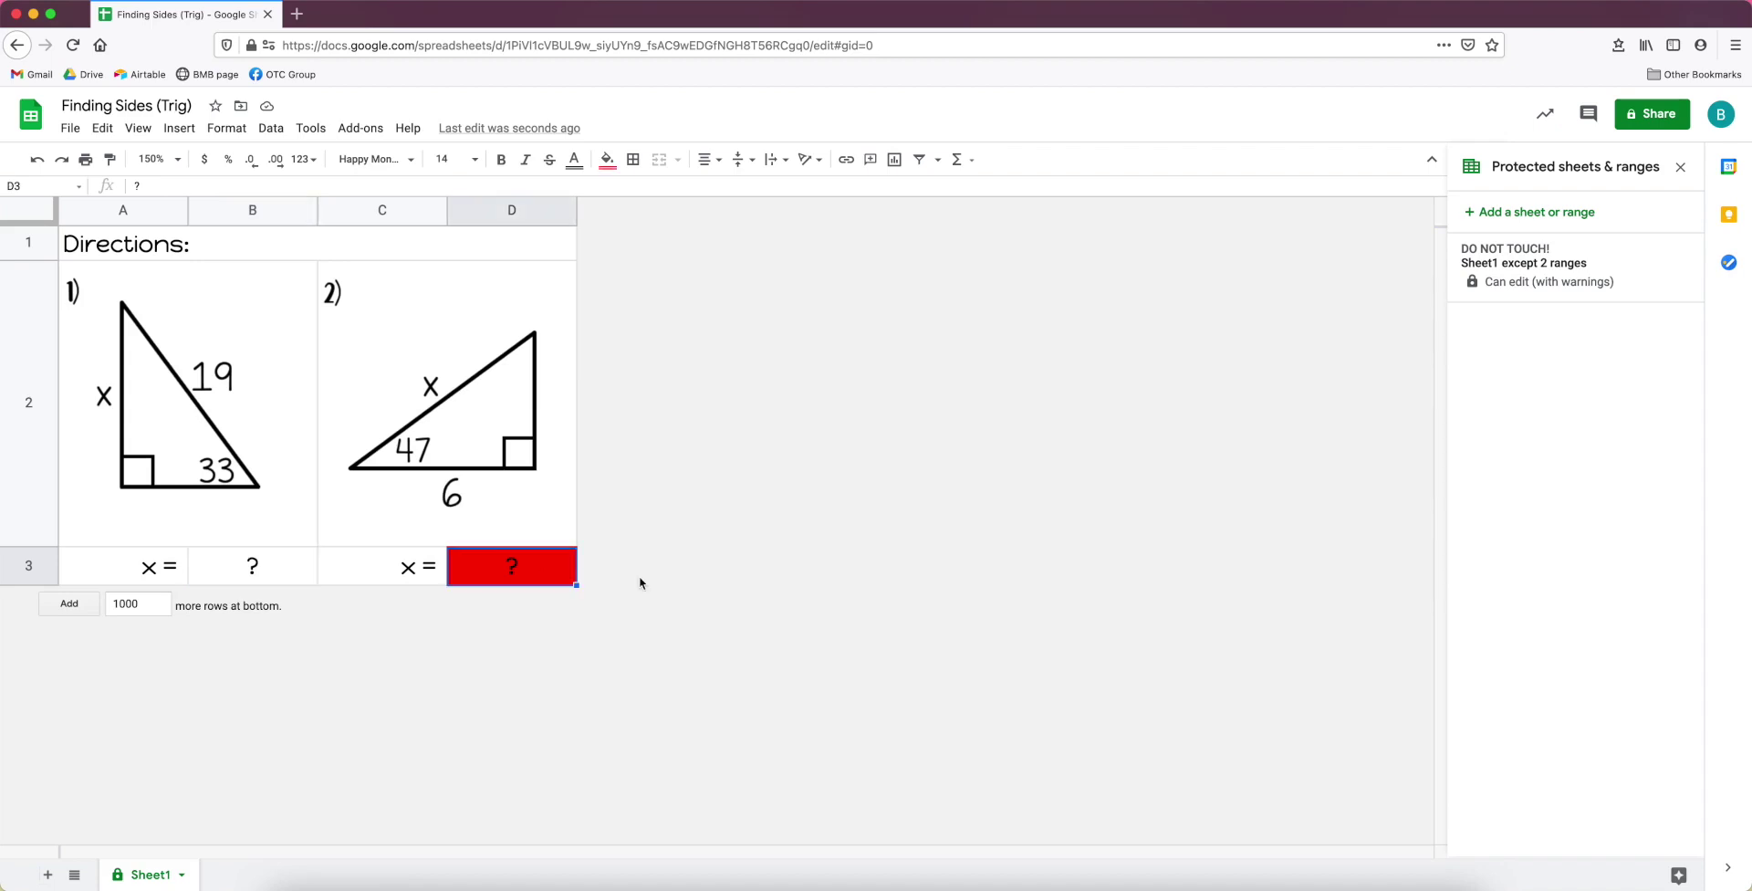